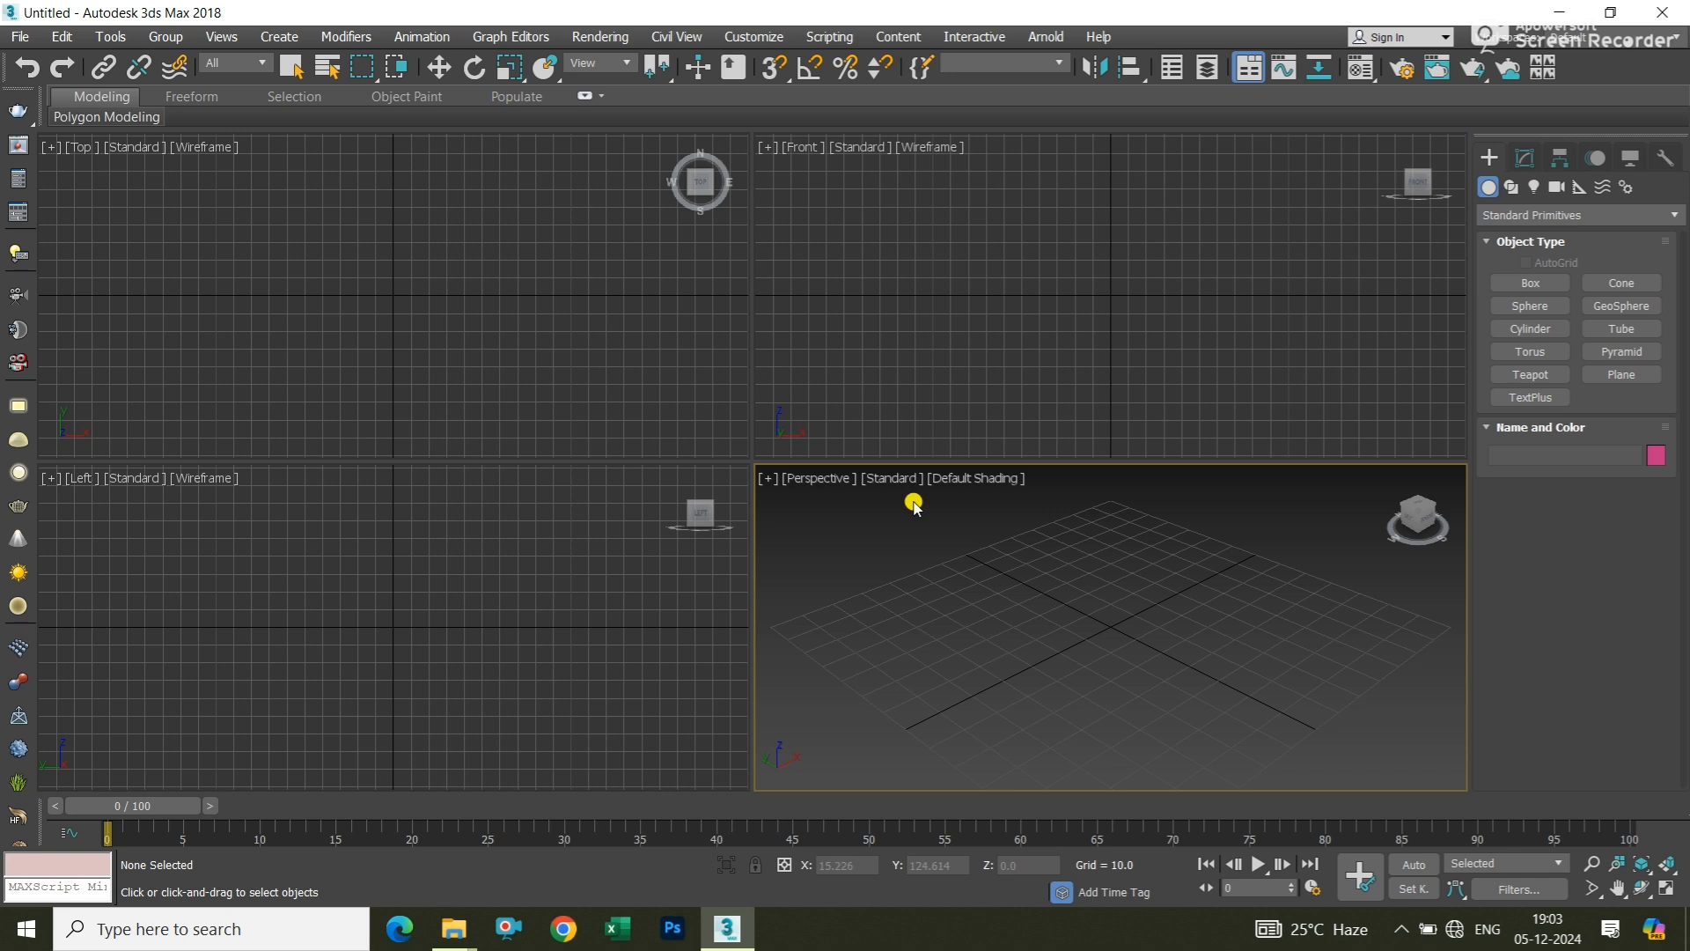
Activate the Top, Front, Left and Perspective viewports in turn to examine the four-view layout
left_click(941, 331)
left_click(573, 329)
left_click(536, 552)
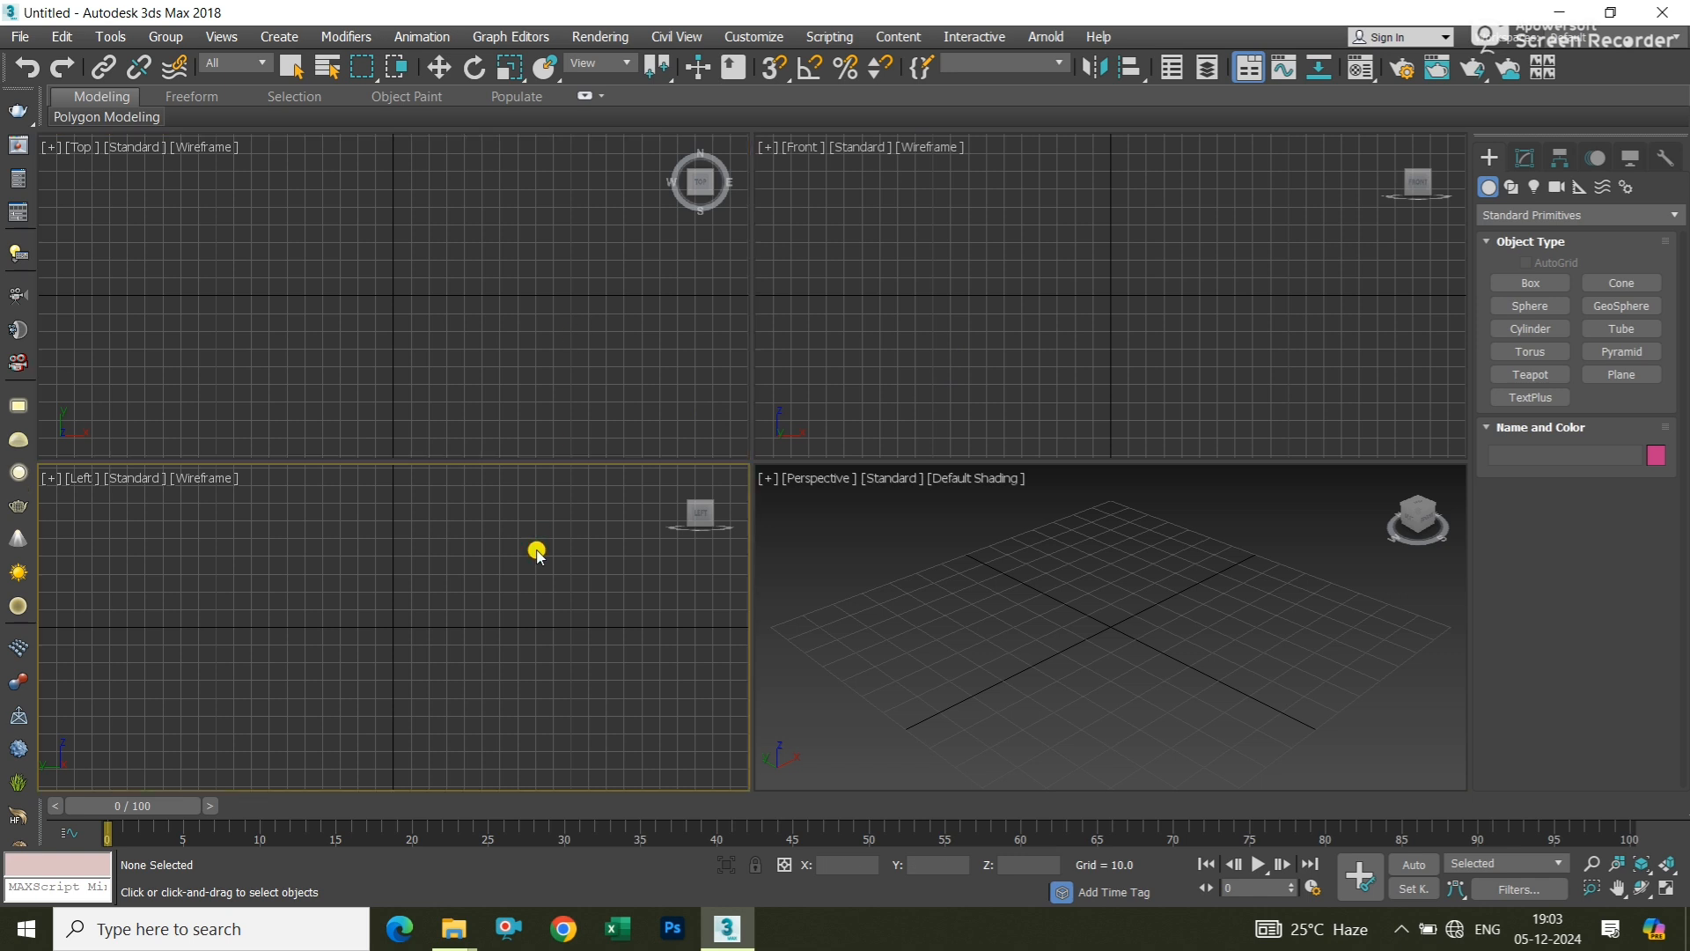
left_click(931, 302)
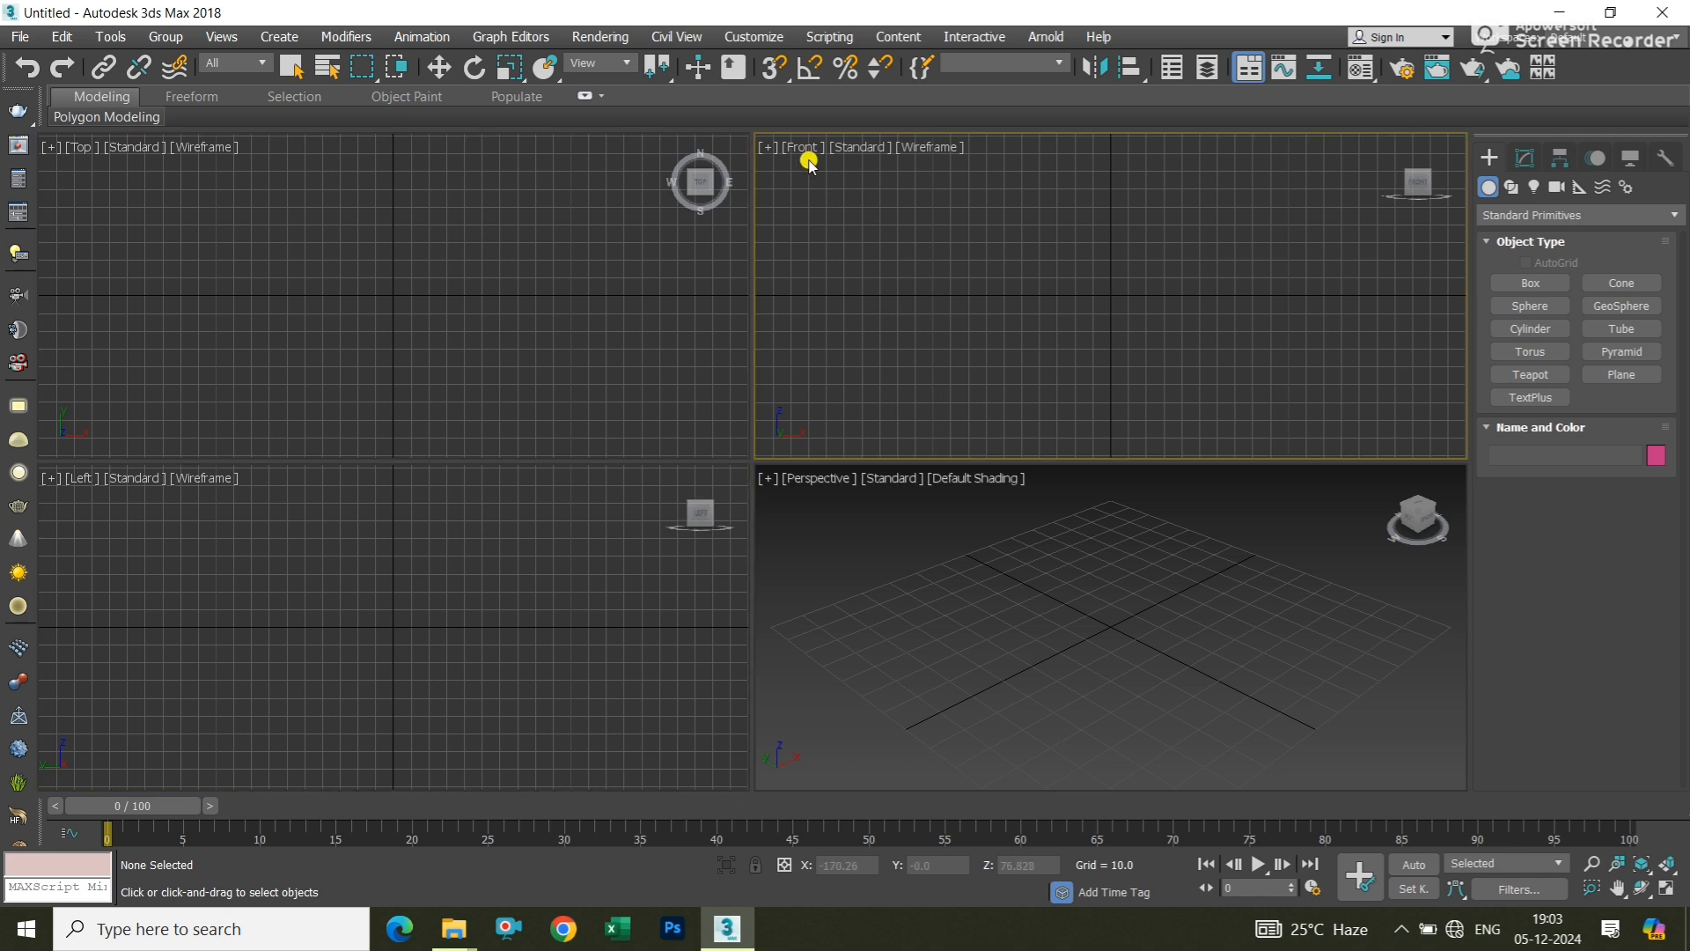
left_click(464, 225)
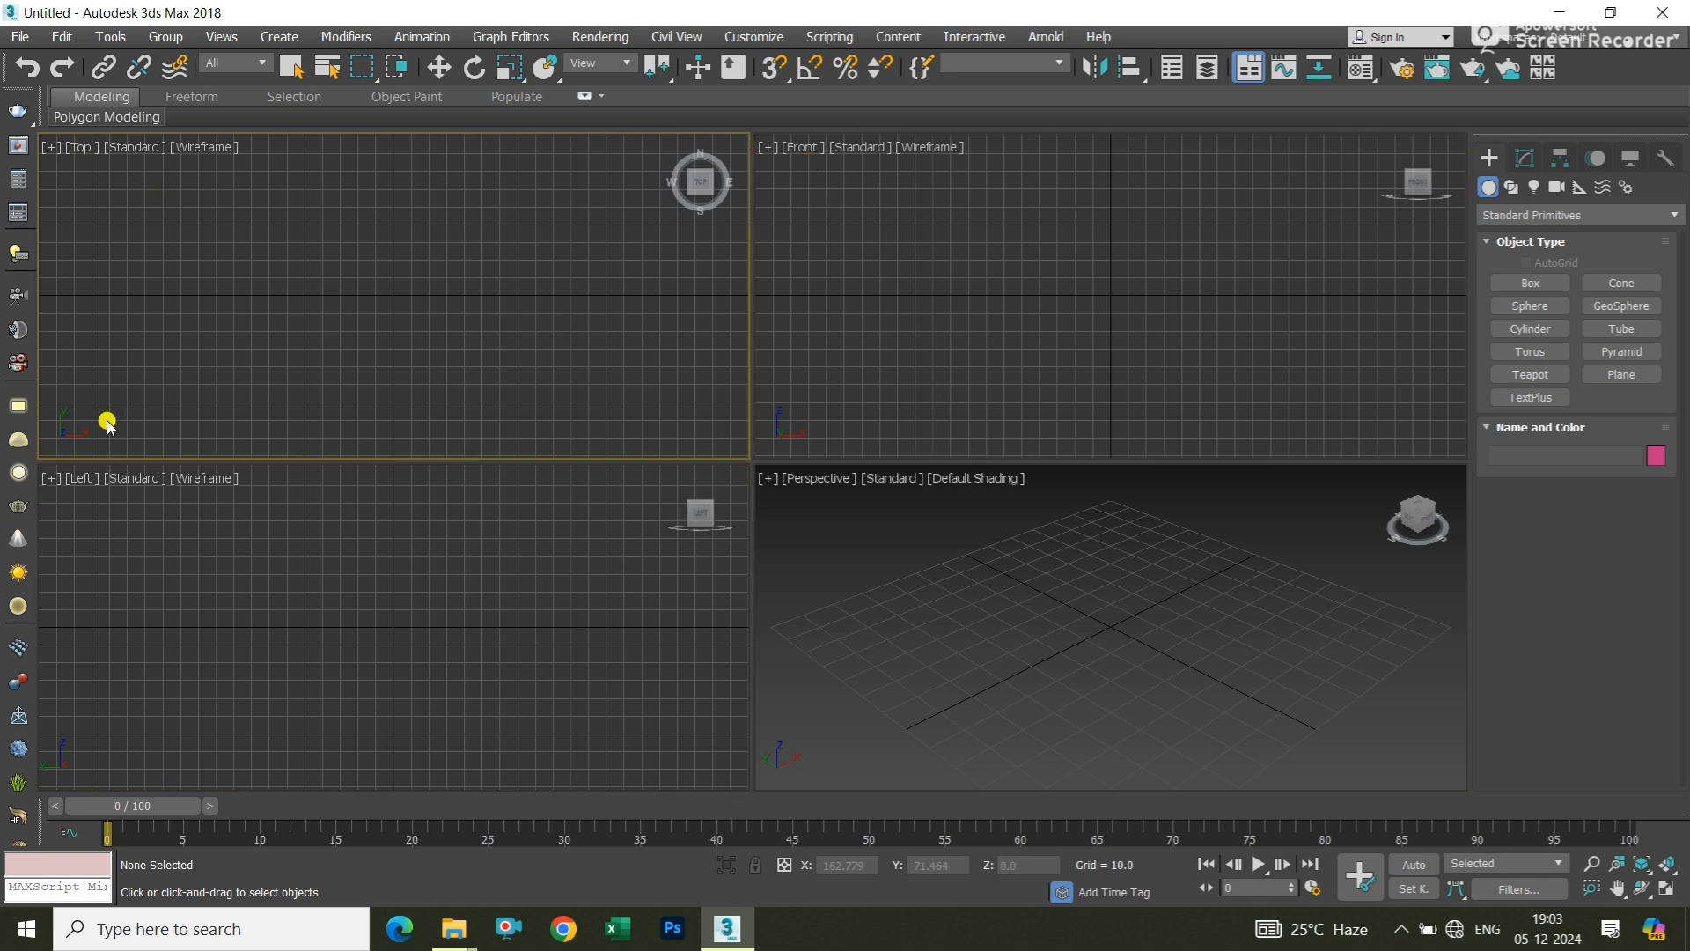
left_click(83, 526)
left_click(942, 570)
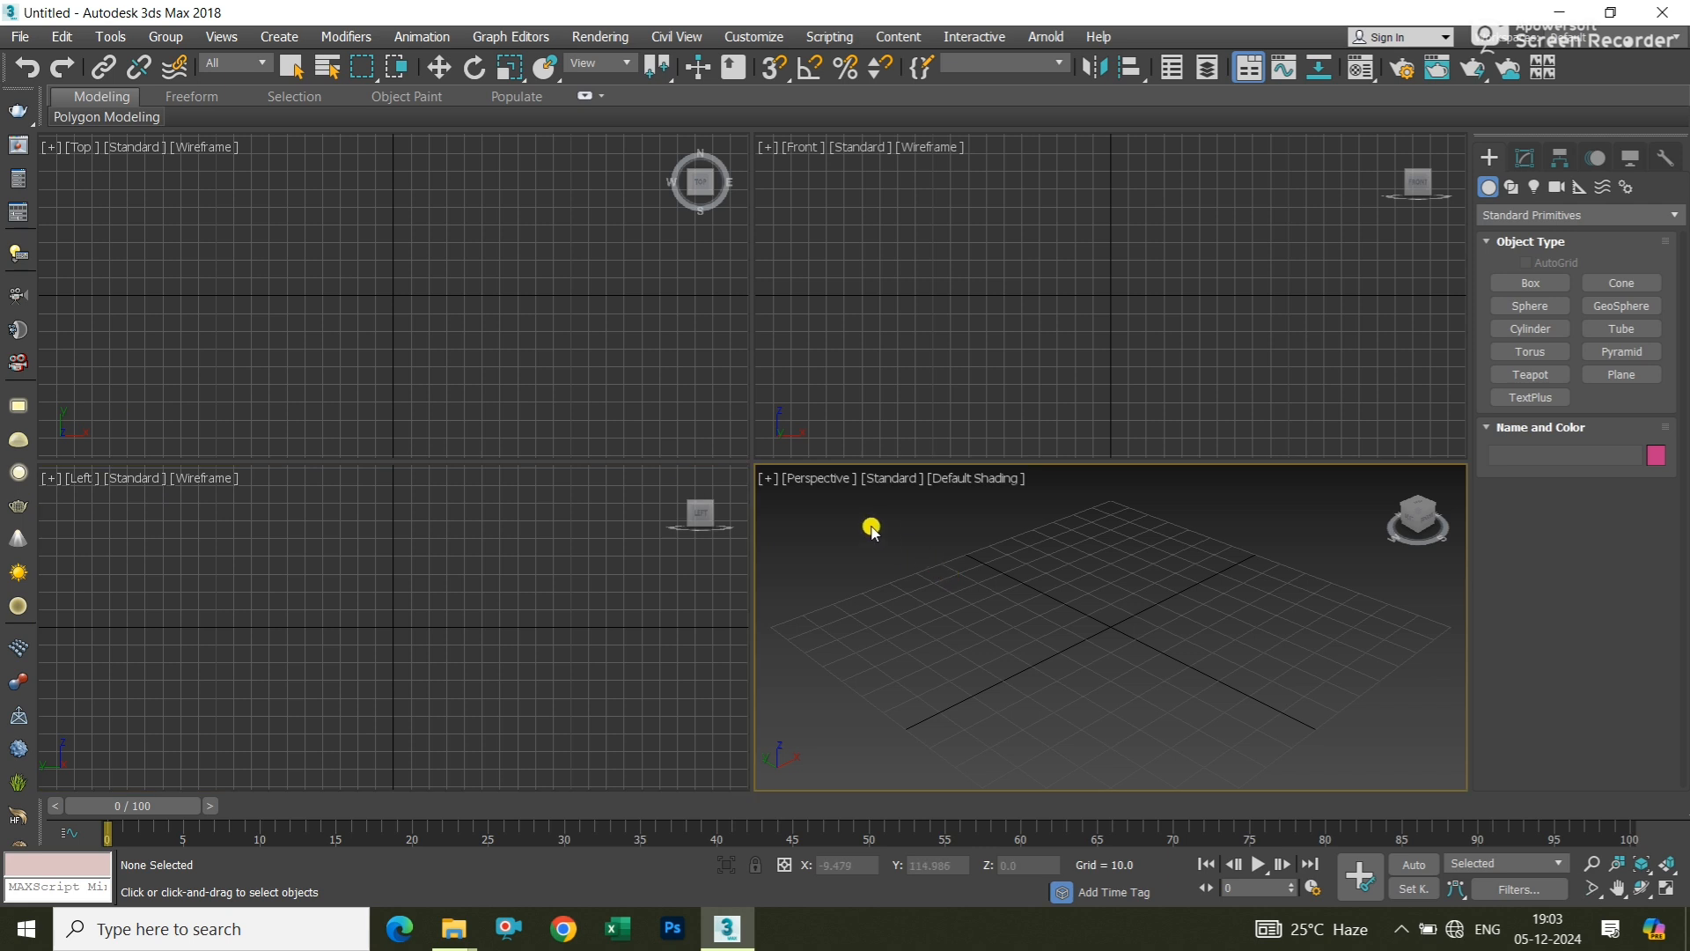
left_click(830, 277)
left_click(549, 339)
left_click(517, 550)
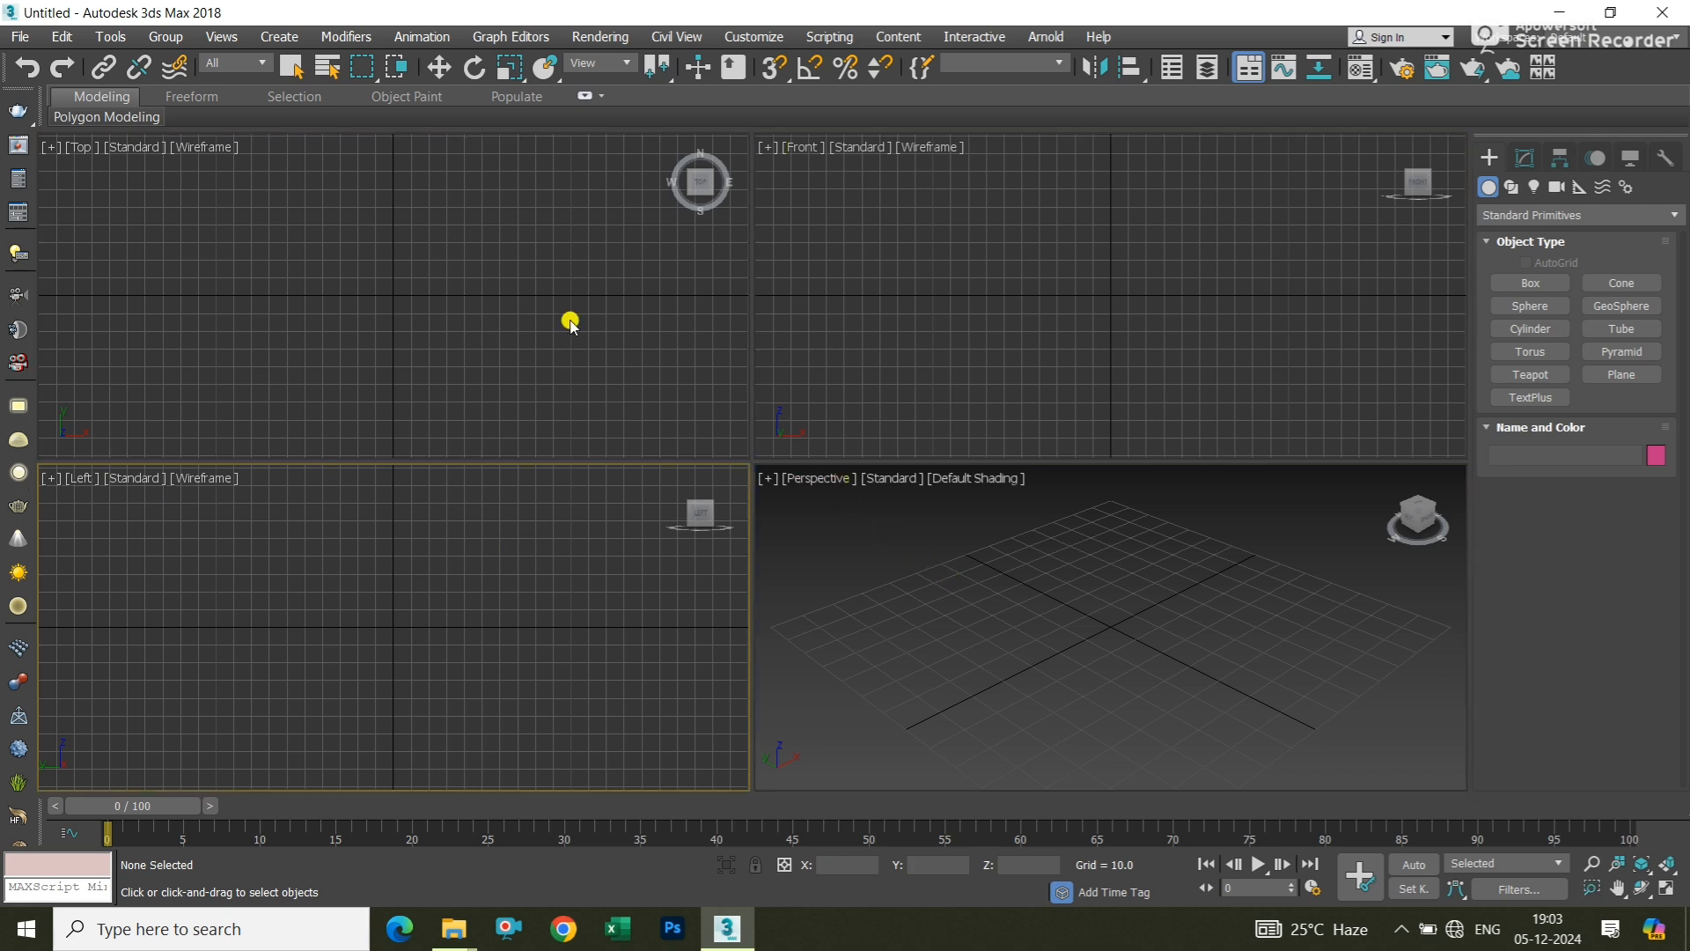
left_click(845, 339)
left_click(647, 347)
left_click(621, 517)
left_click(853, 583)
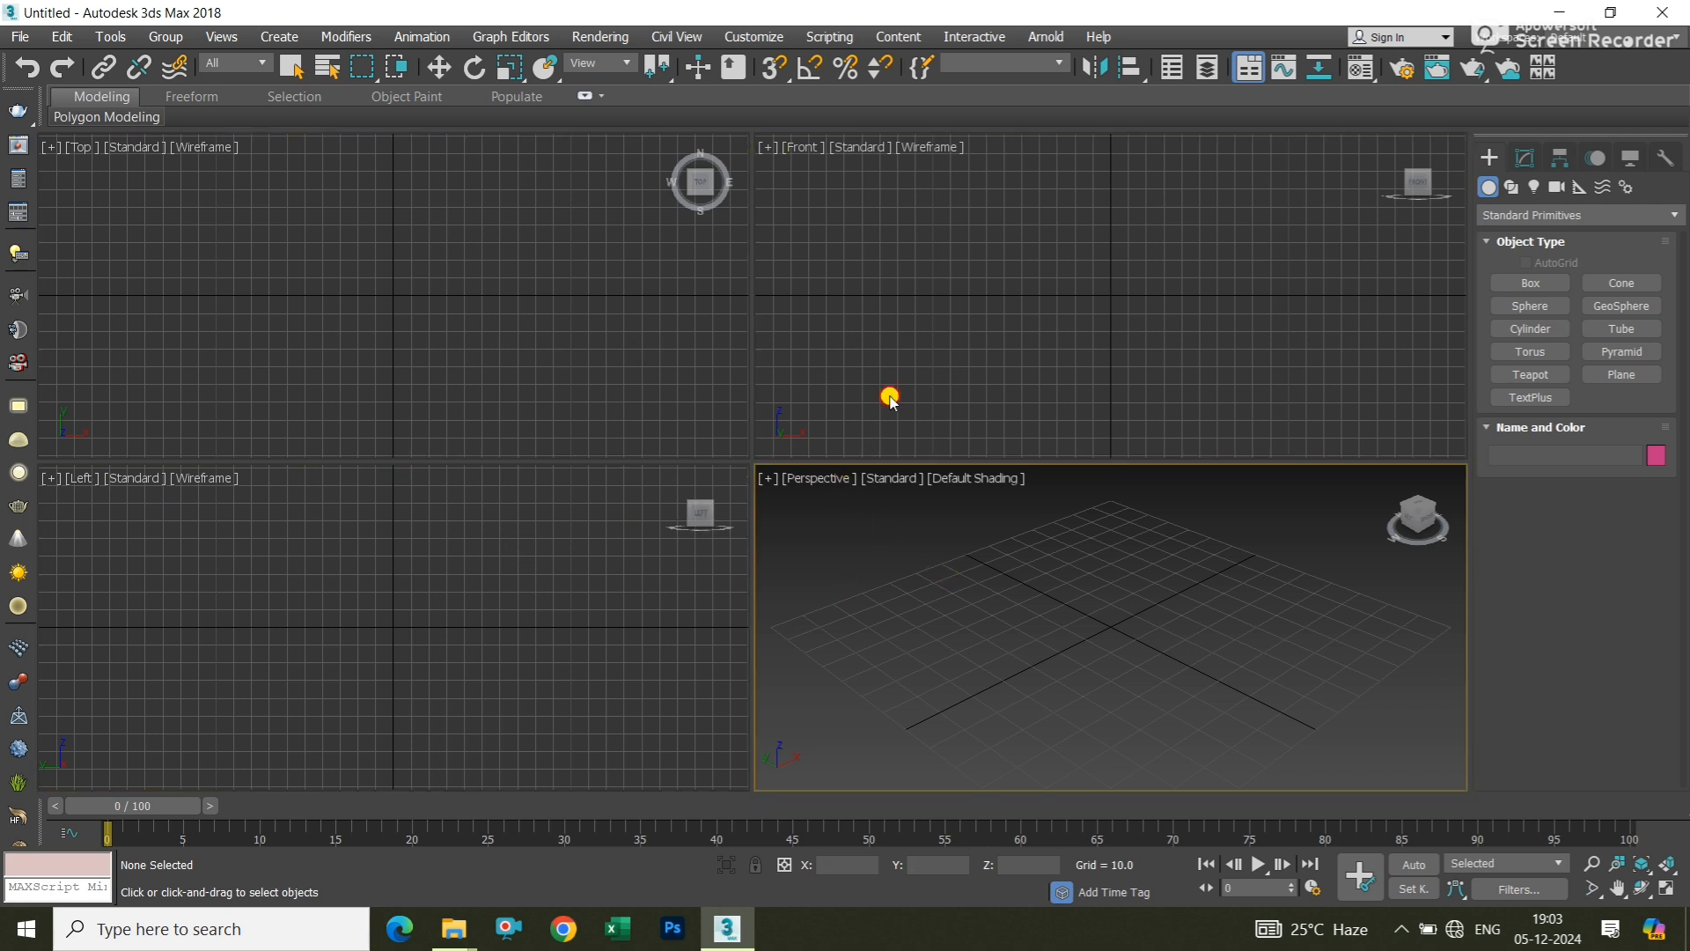
left_click(880, 398)
left_click(644, 390)
left_click(611, 584)
left_click(885, 596)
left_click(954, 378)
left_click(956, 584)
left_click(1026, 425)
left_click(1026, 600)
Make the Perspective viewport active and maximize it to fill the whole viewport area
left_click(1662, 895)
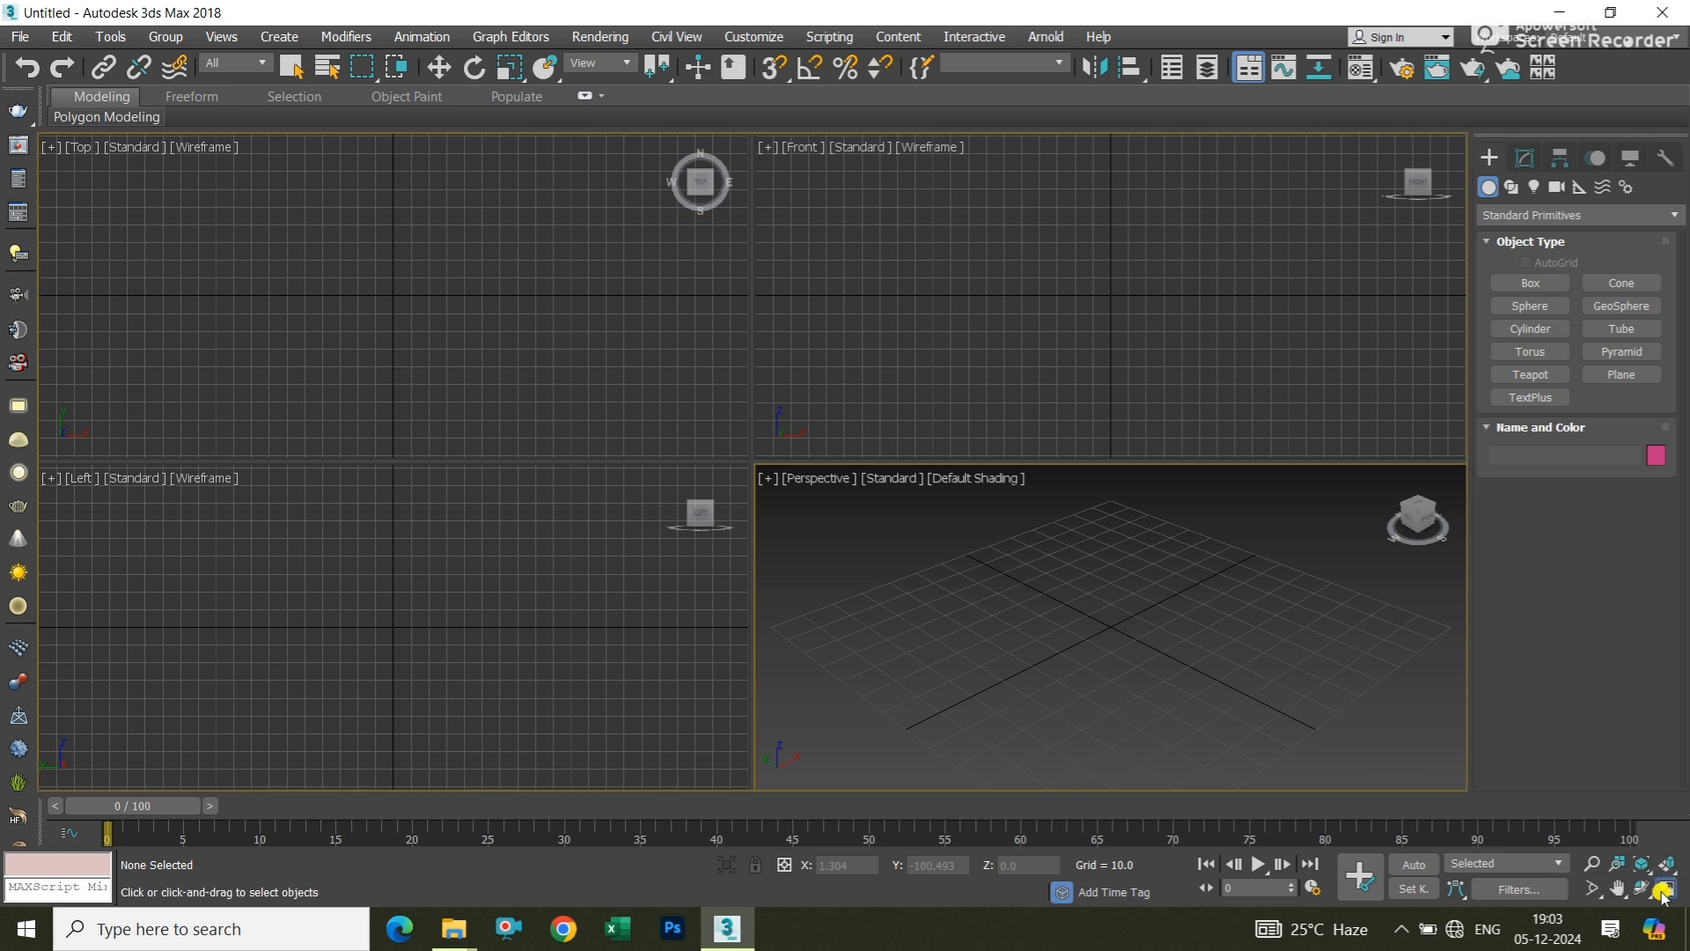
left_click(1662, 895)
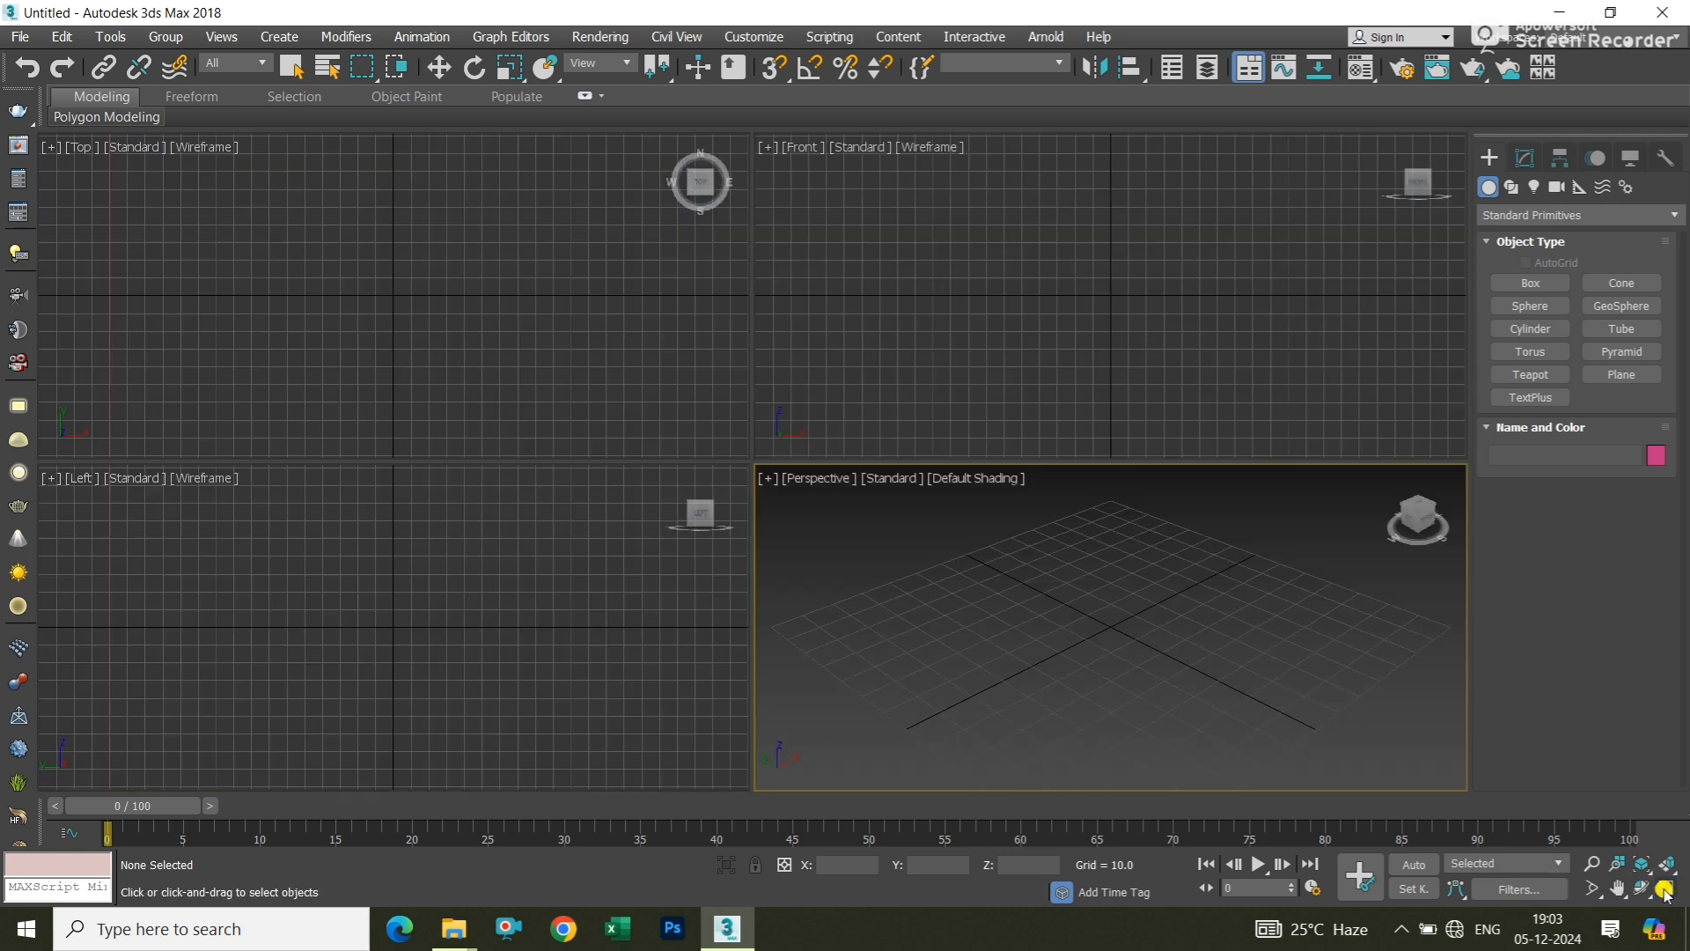
left_click(1127, 377)
left_click(1007, 637)
left_click(619, 407)
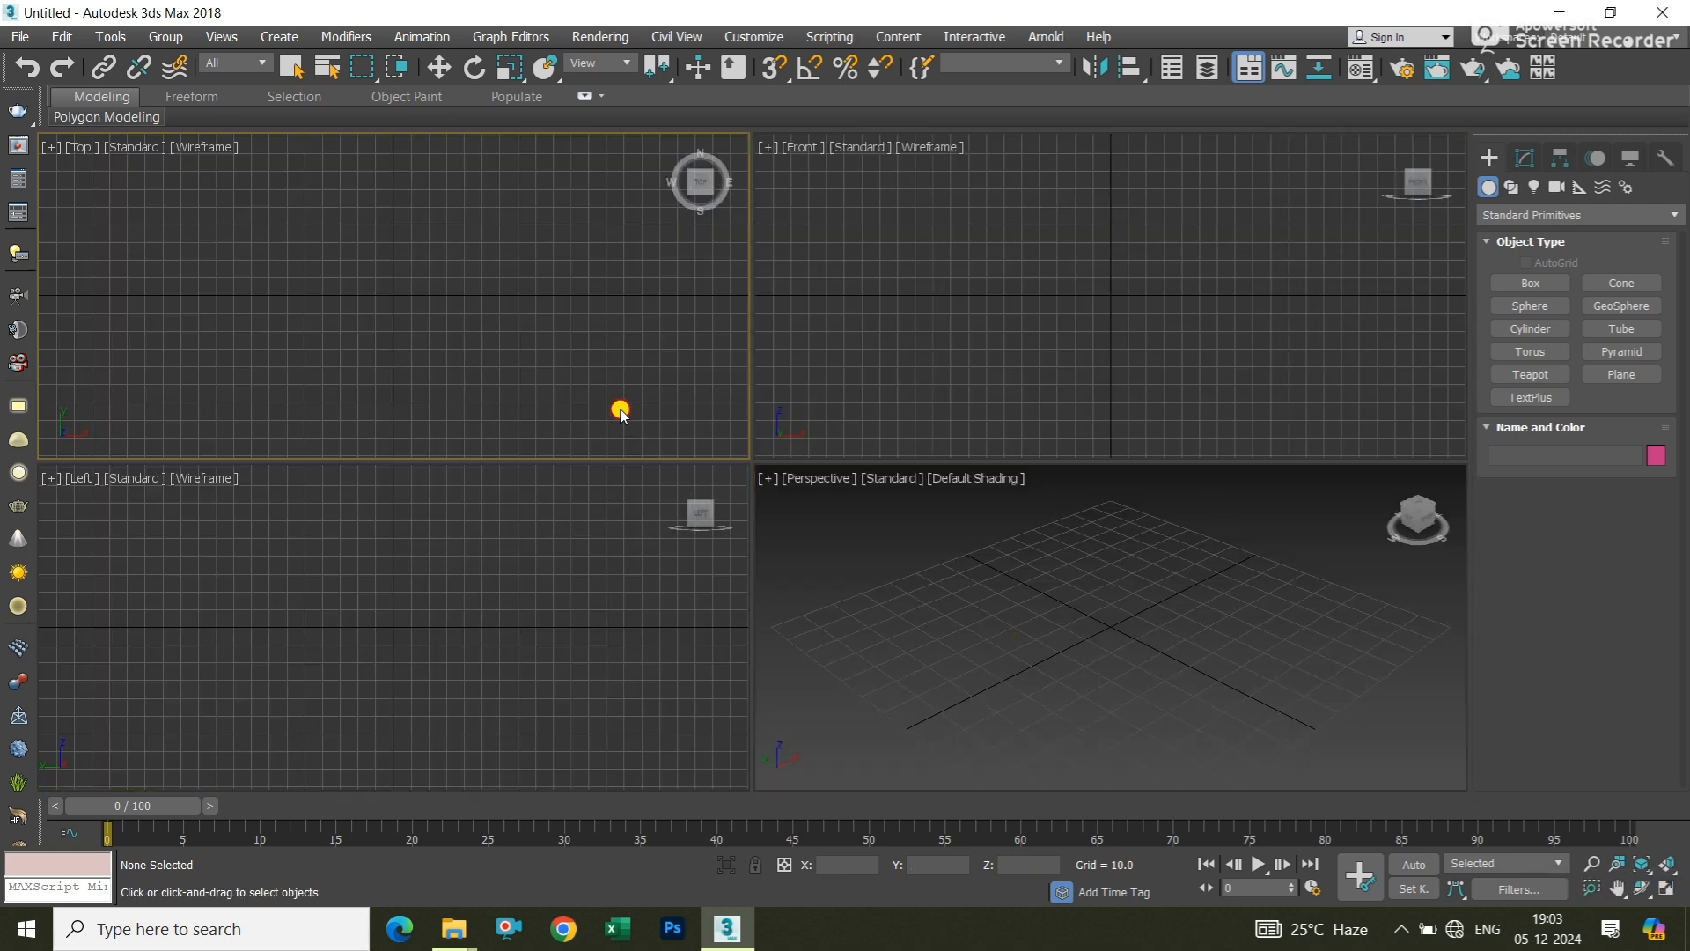
left_click(596, 589)
left_click(773, 380)
left_click(844, 618)
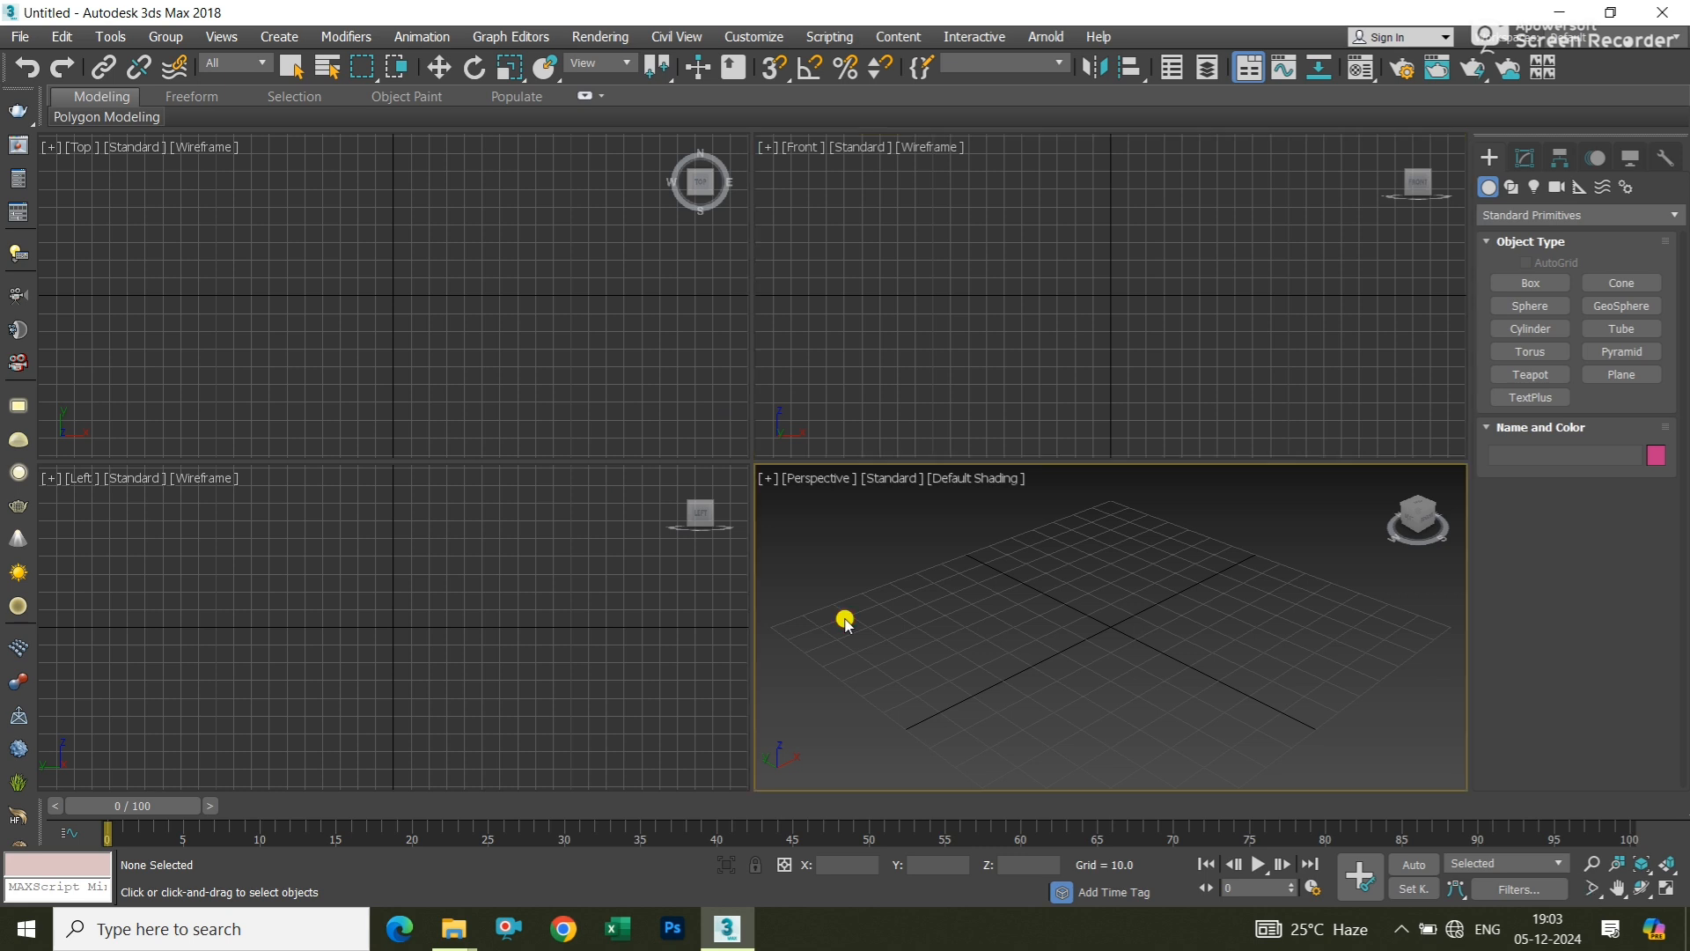
left_click(968, 316)
left_click(970, 584)
key("alt+w")
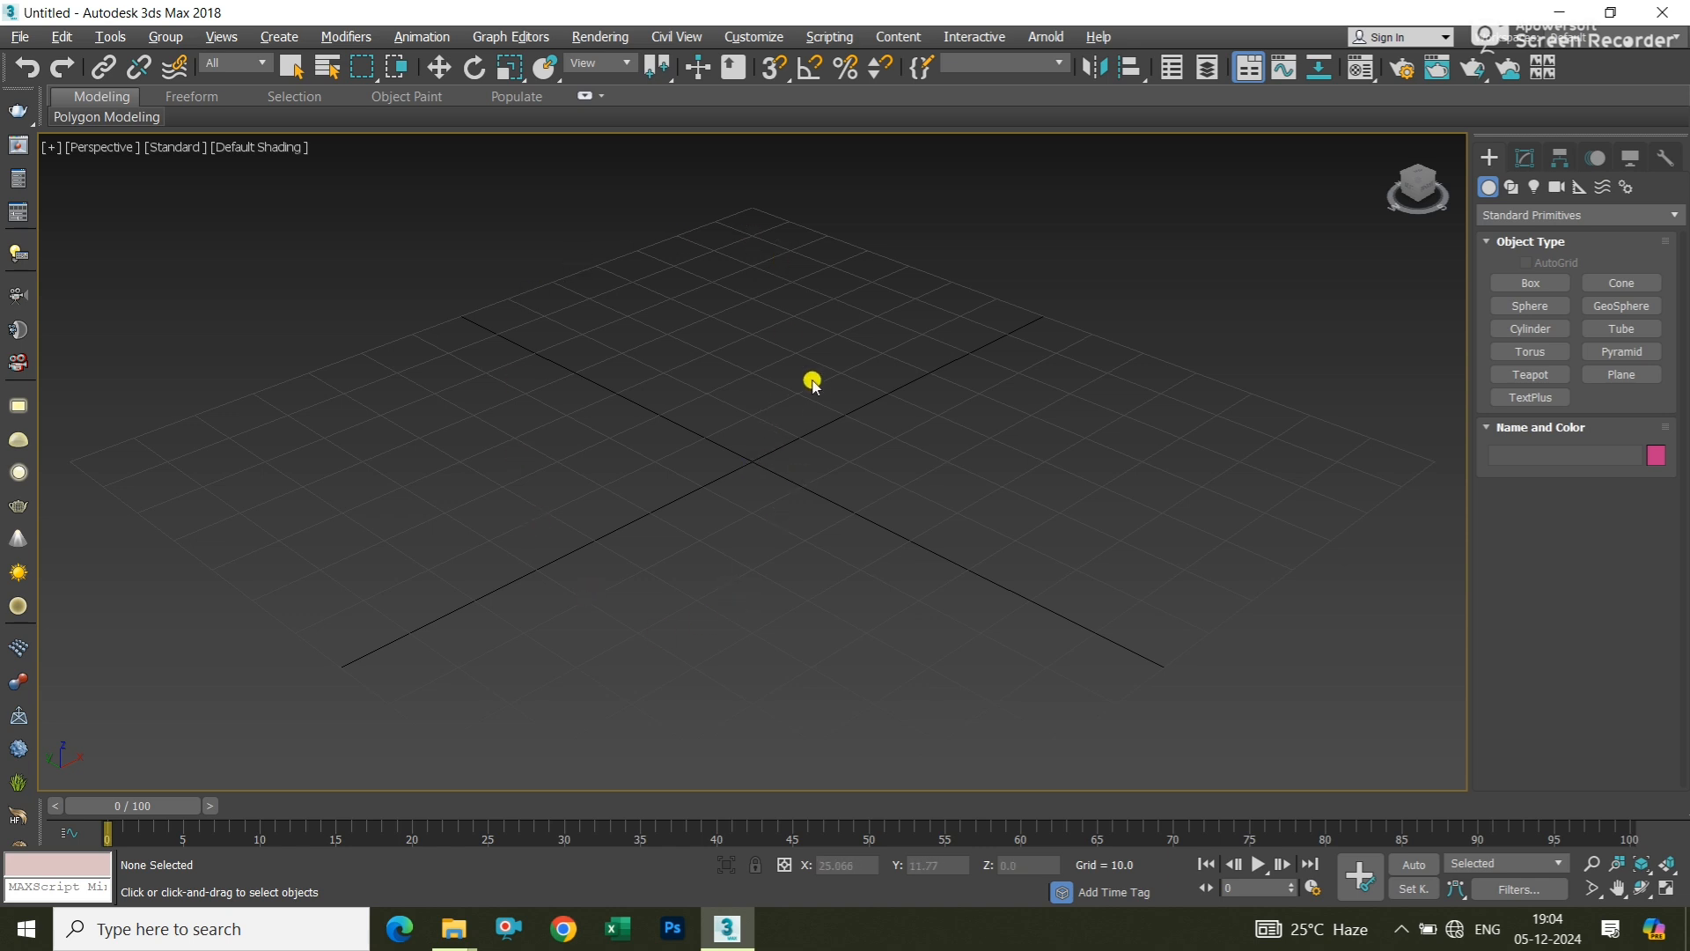
Zoom and pan around the empty Perspective grid, and reset the viewport to its home view
scroll(813, 385, "down", 3)
scroll(774, 440, "up", 1)
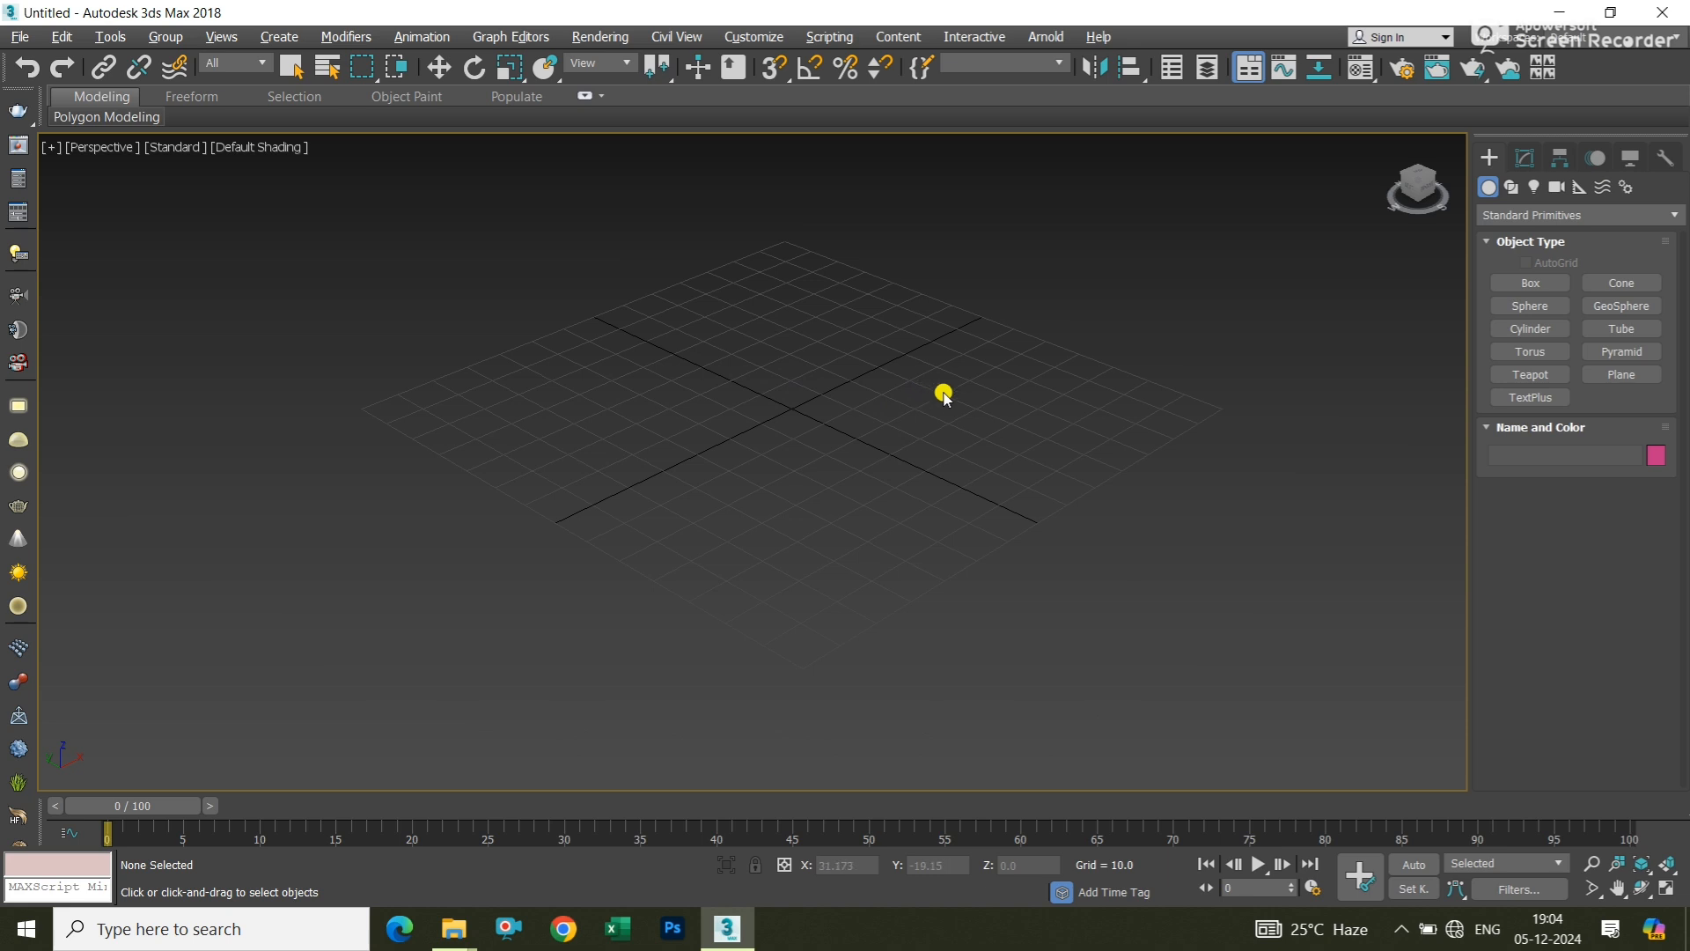
scroll(943, 395, "down", 3)
scroll(943, 395, "down", 4)
scroll(959, 406, "up", 1)
scroll(958, 406, "up", 6)
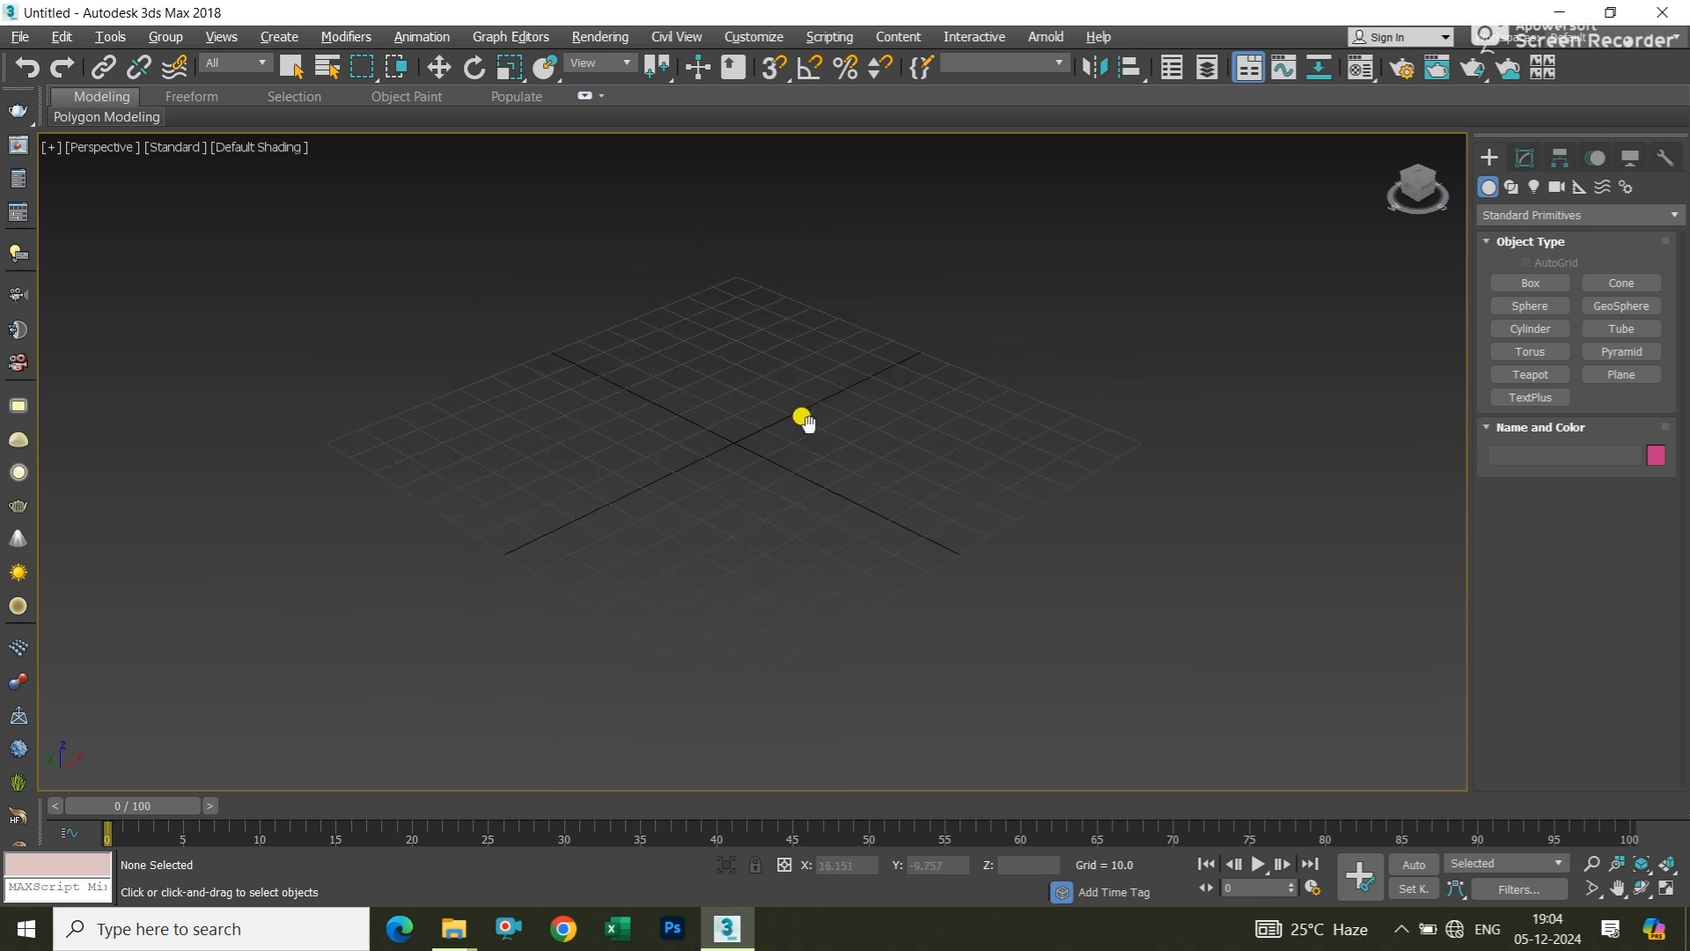
scroll(819, 429, "down", 5)
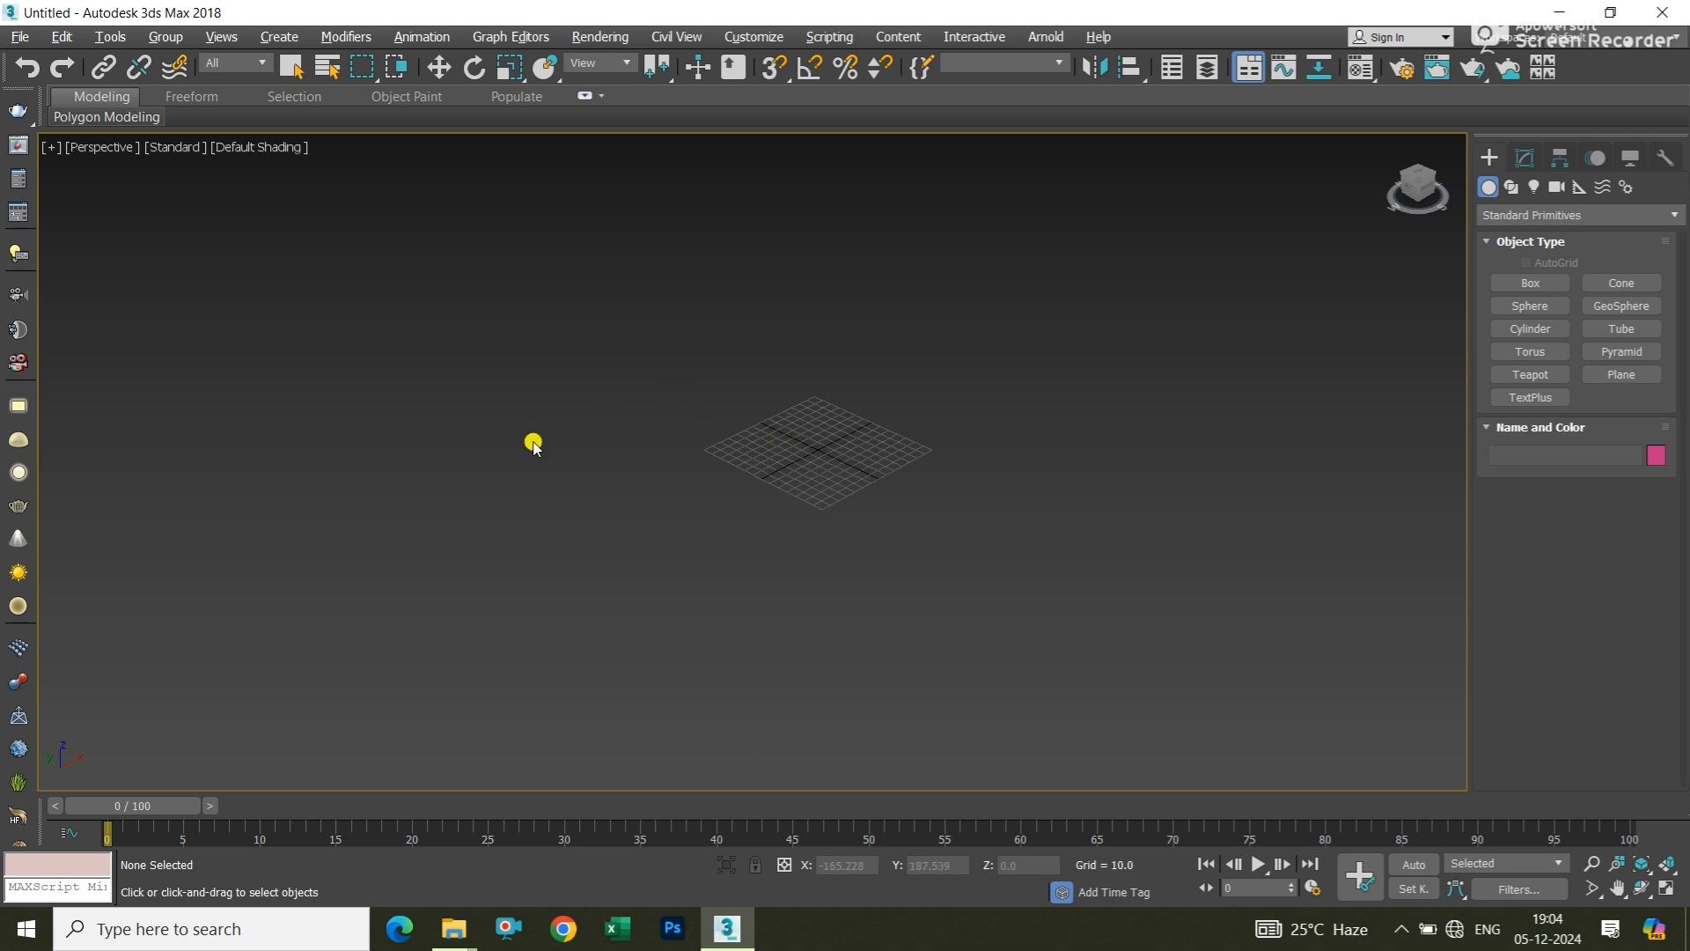
scroll(546, 458, "down", 2)
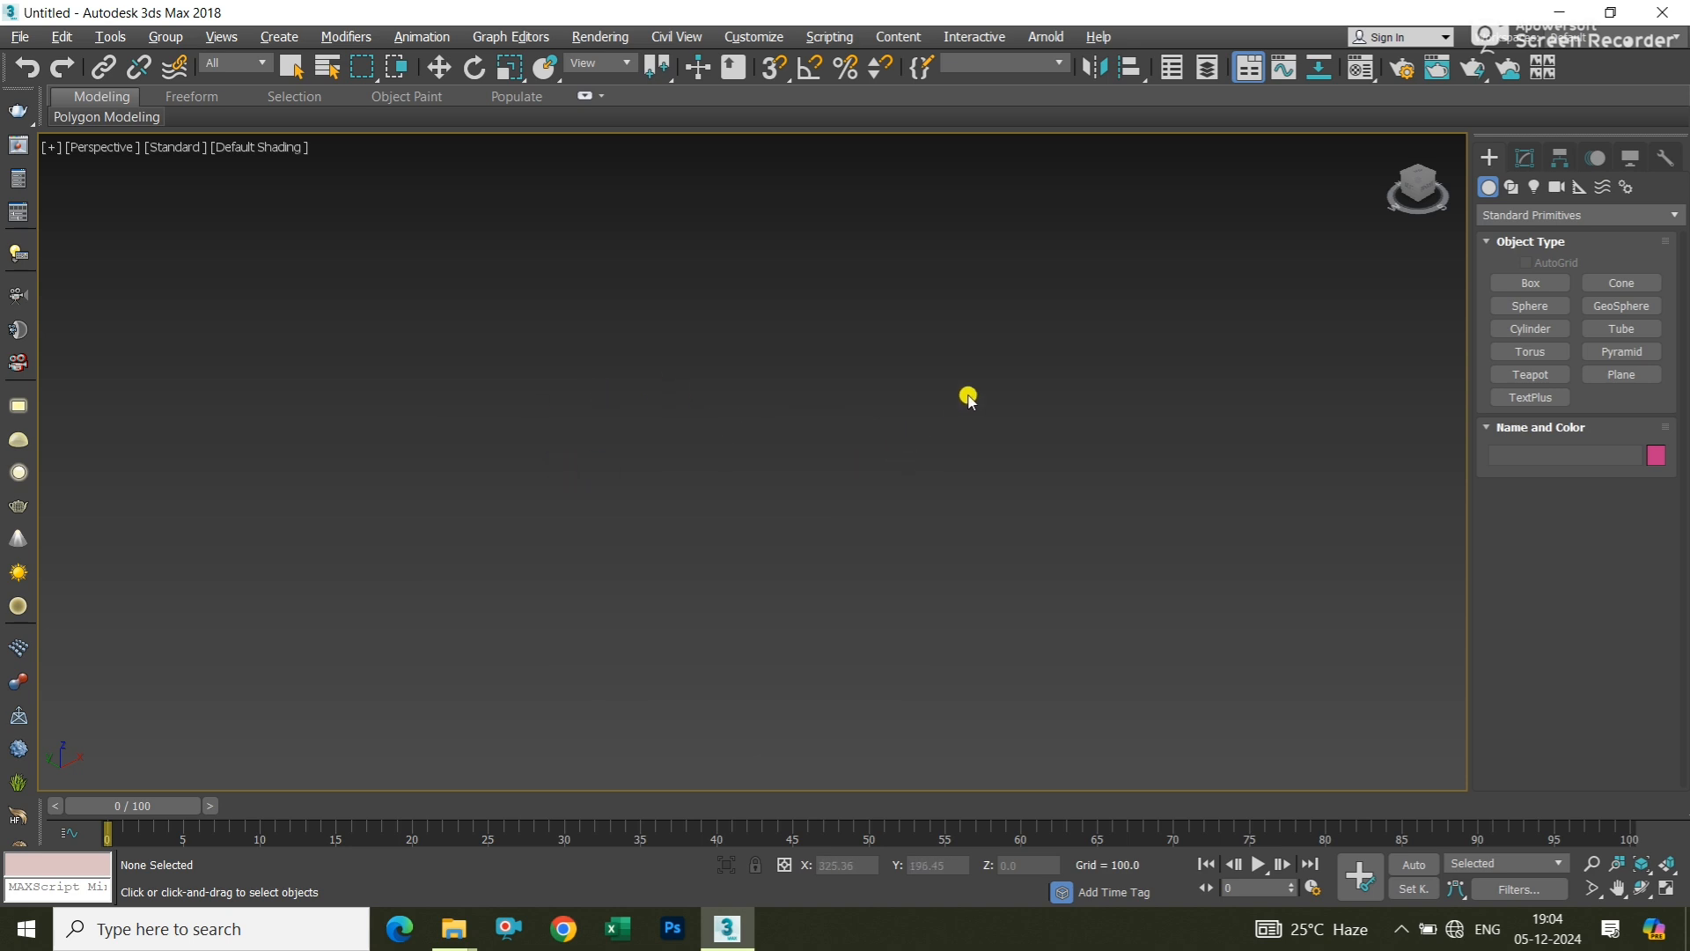
mouse_move(1389, 172)
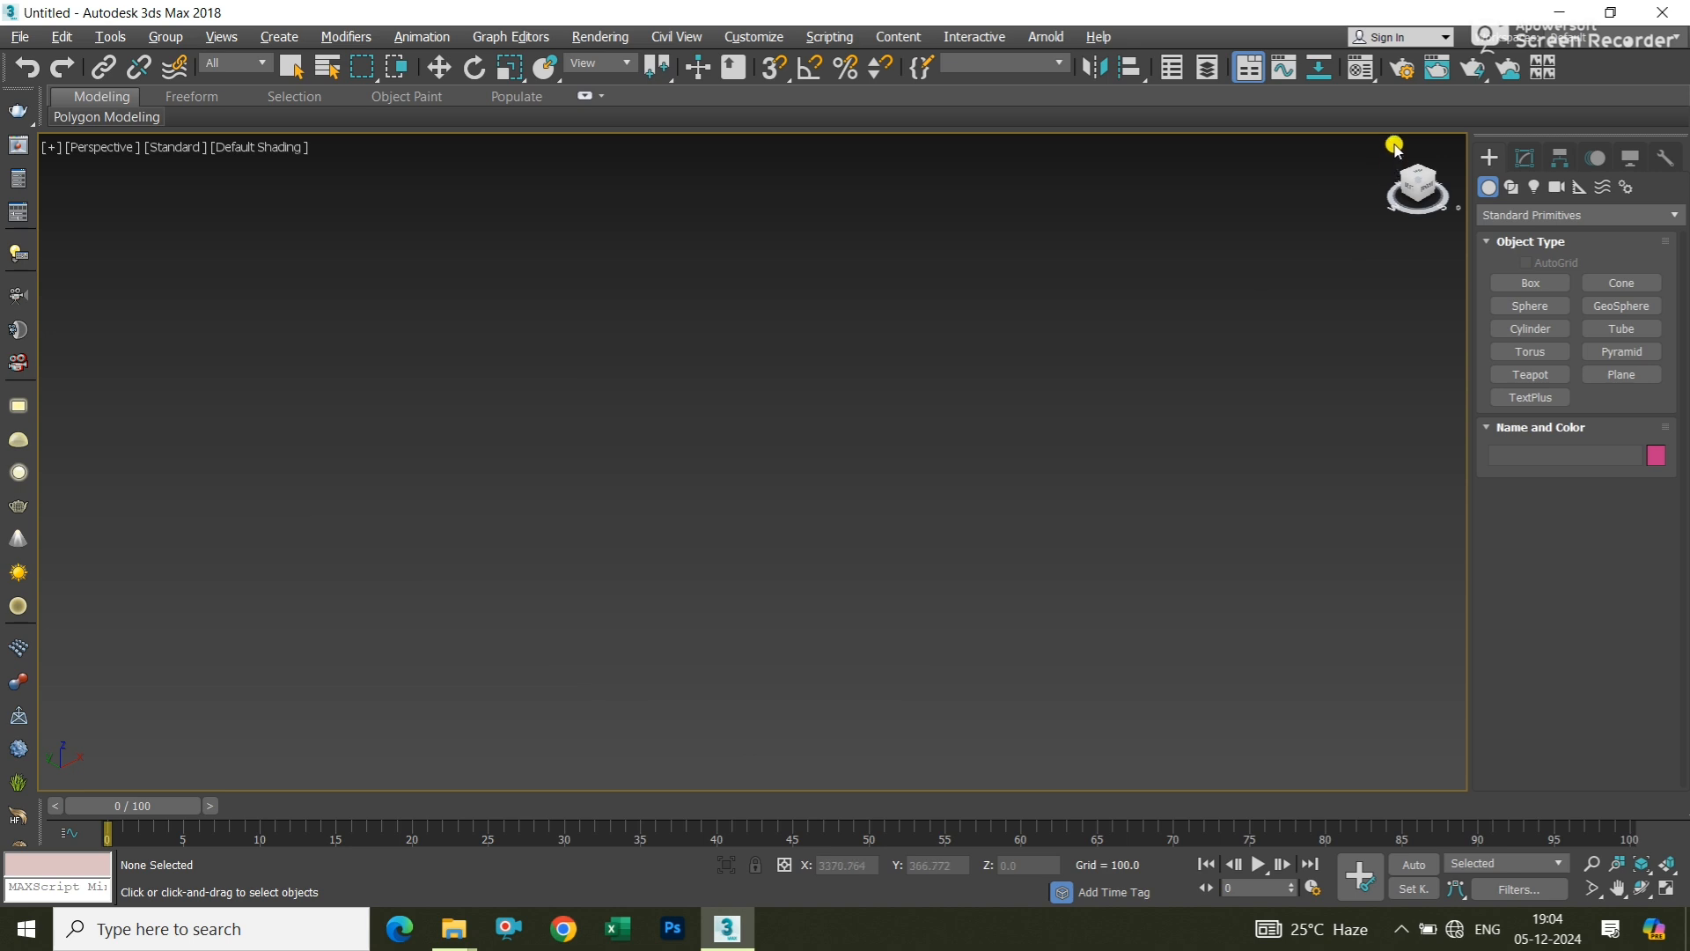
left_click(1393, 147)
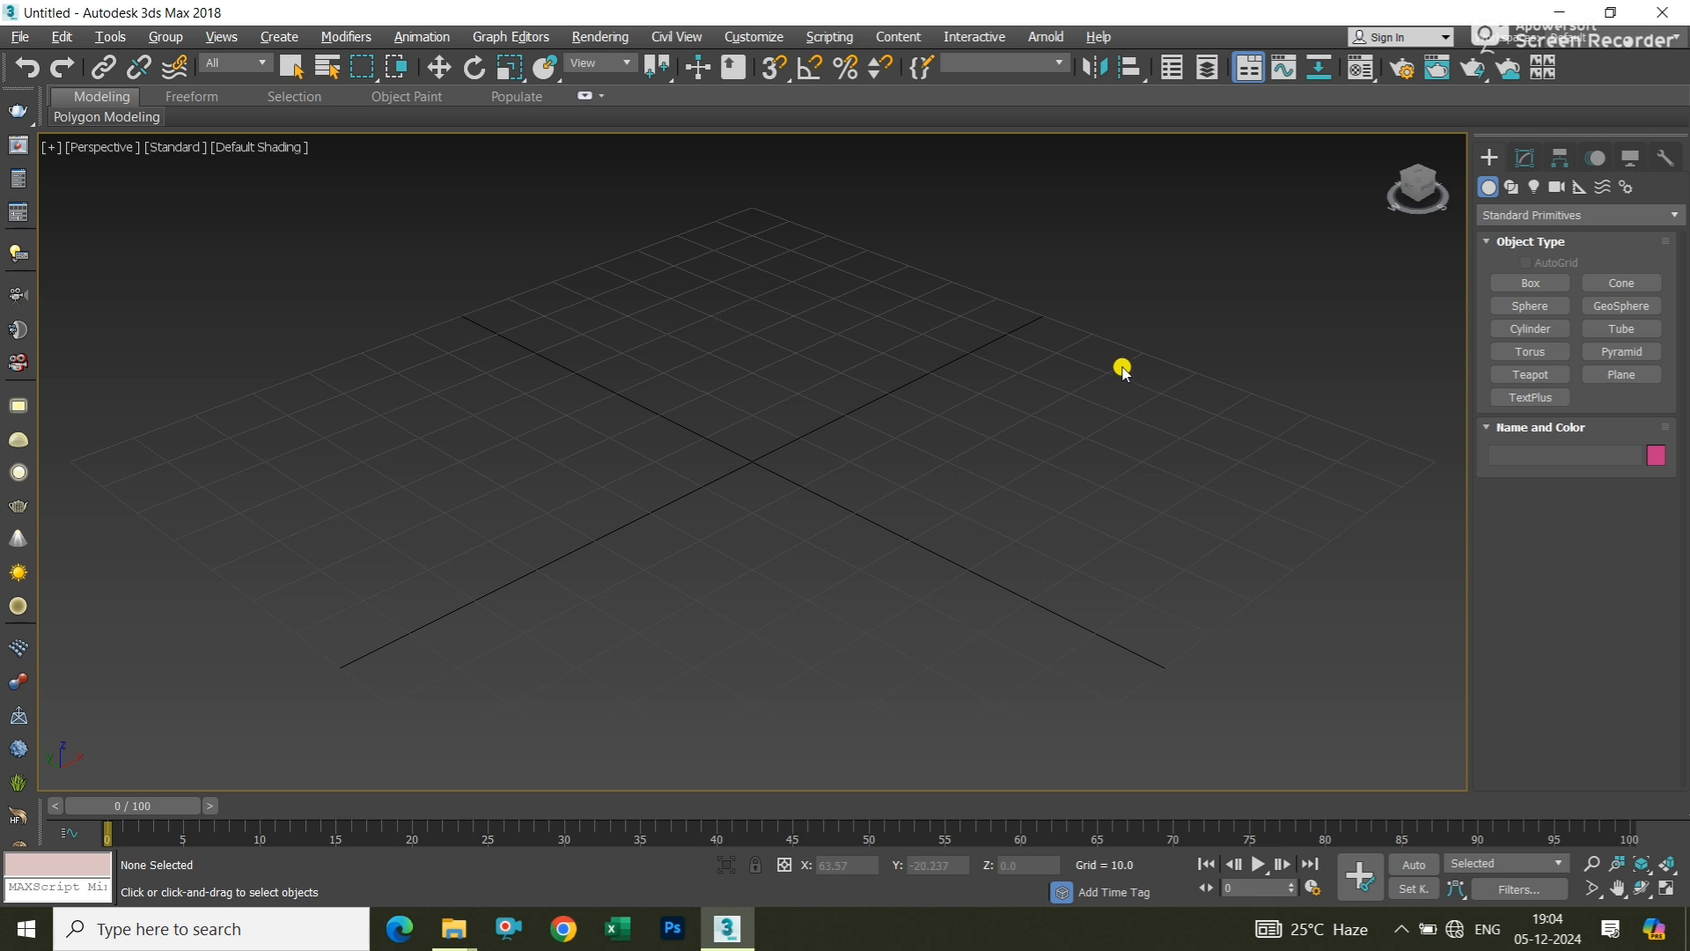
Create a box around the grid center, about 45.6 long, 50.5 wide and 37.5 high
left_click(1506, 285)
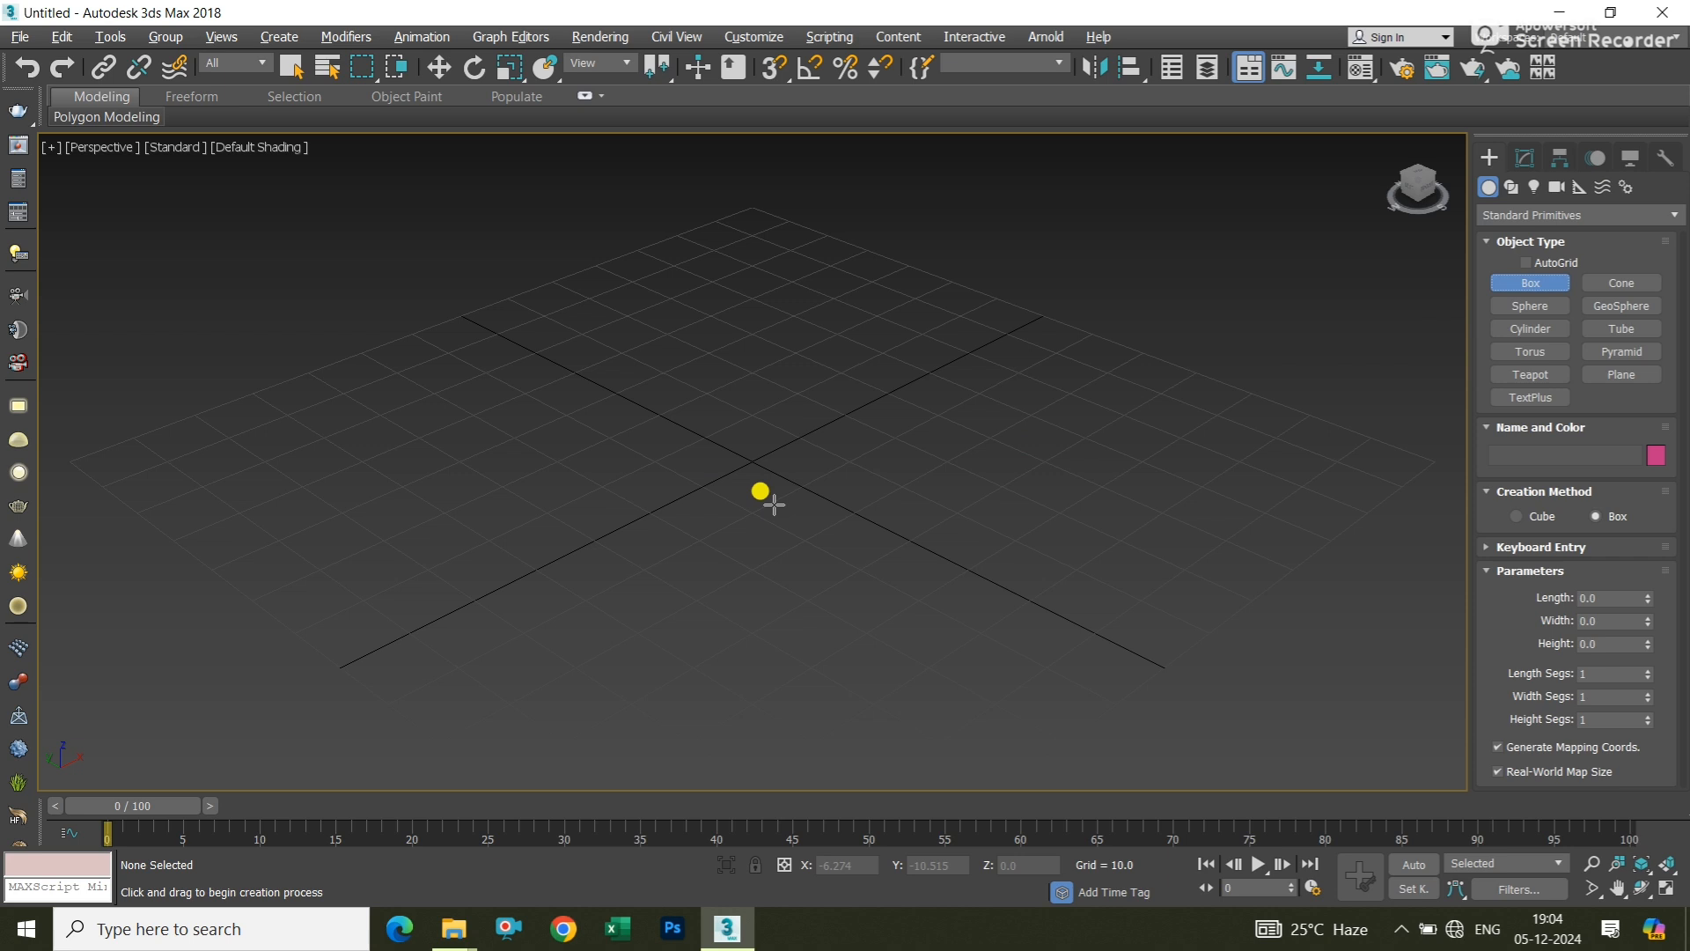
left_click(725, 383)
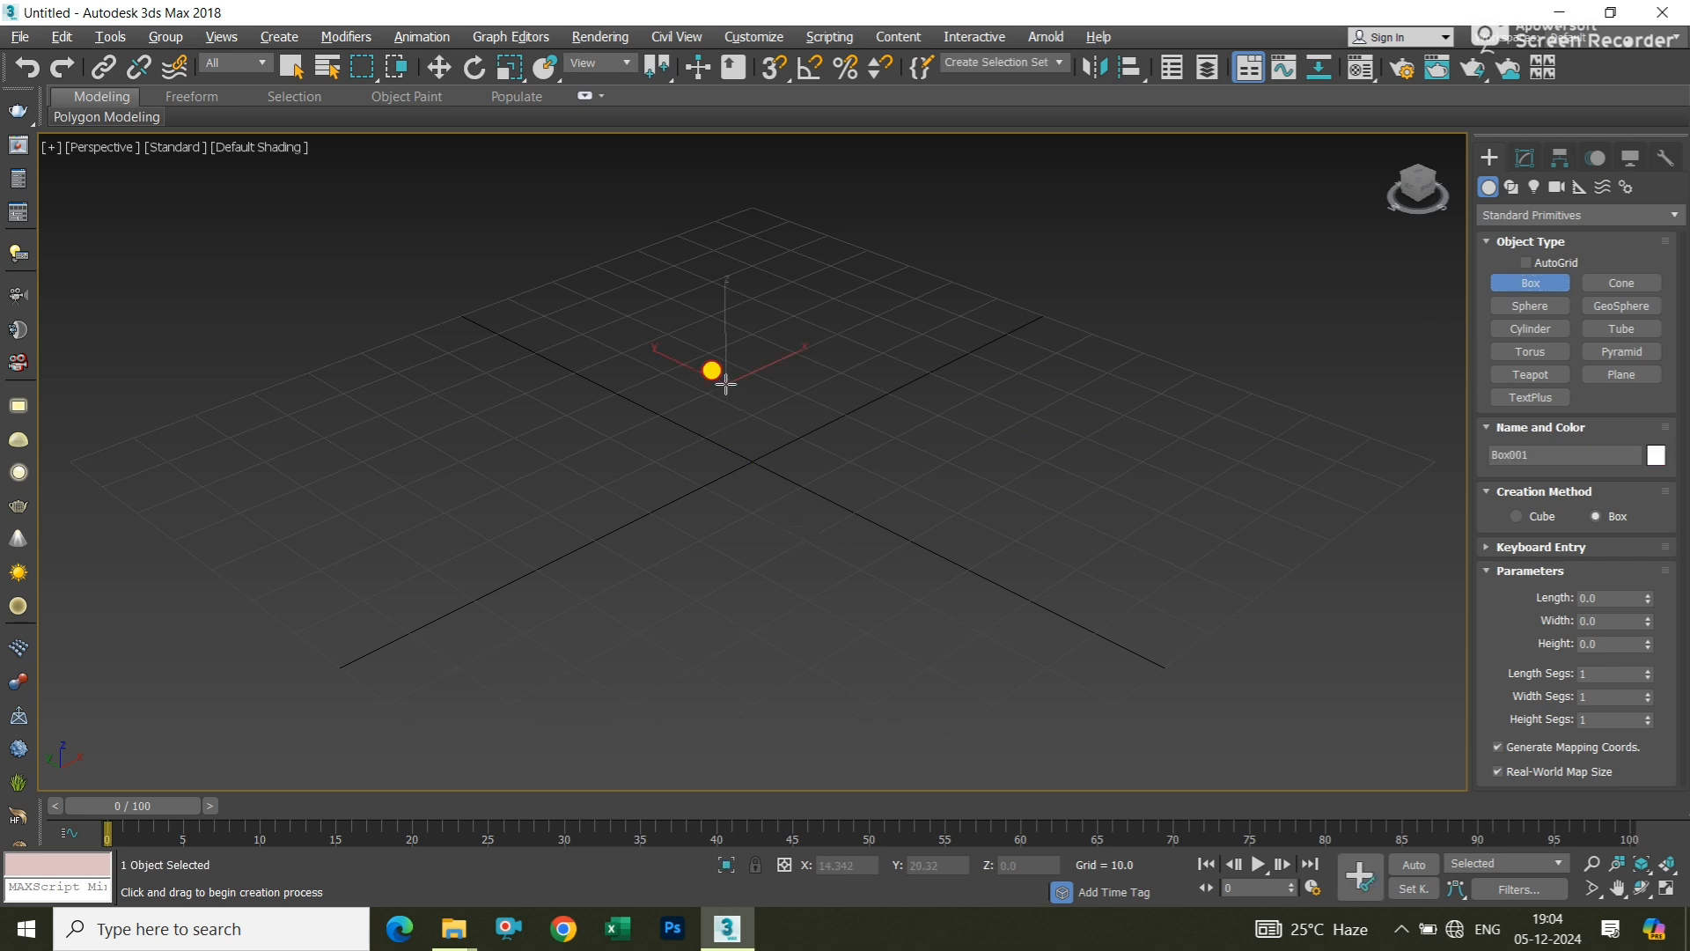
left_click_drag(726, 383, 679, 622)
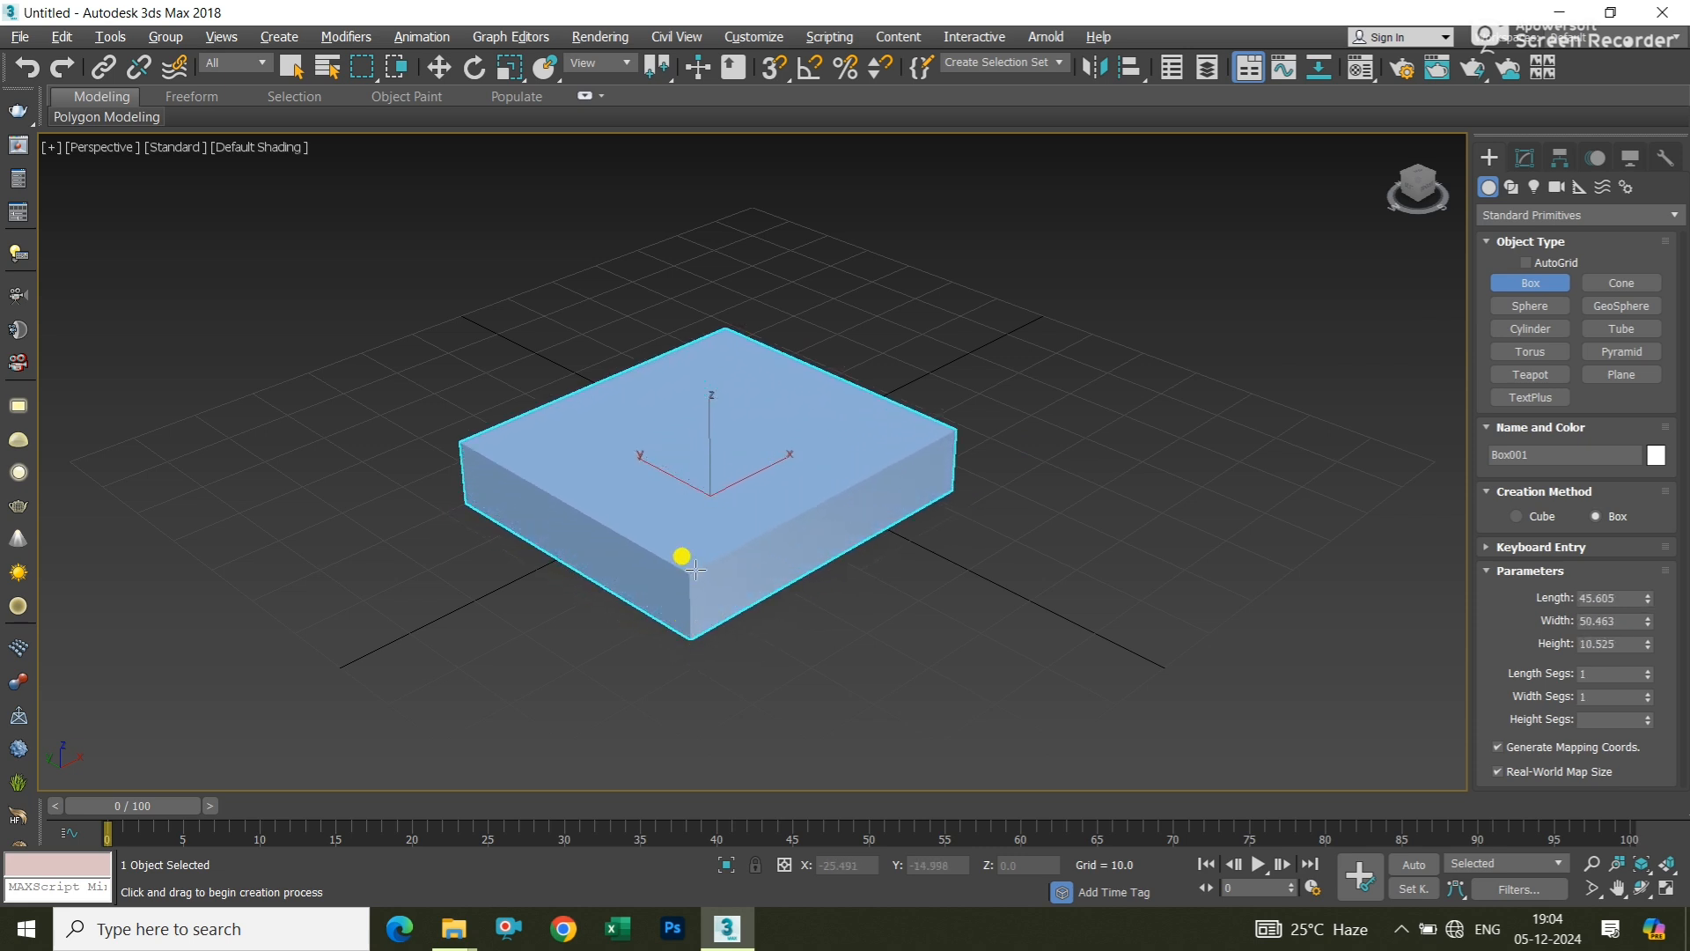
left_click(702, 388)
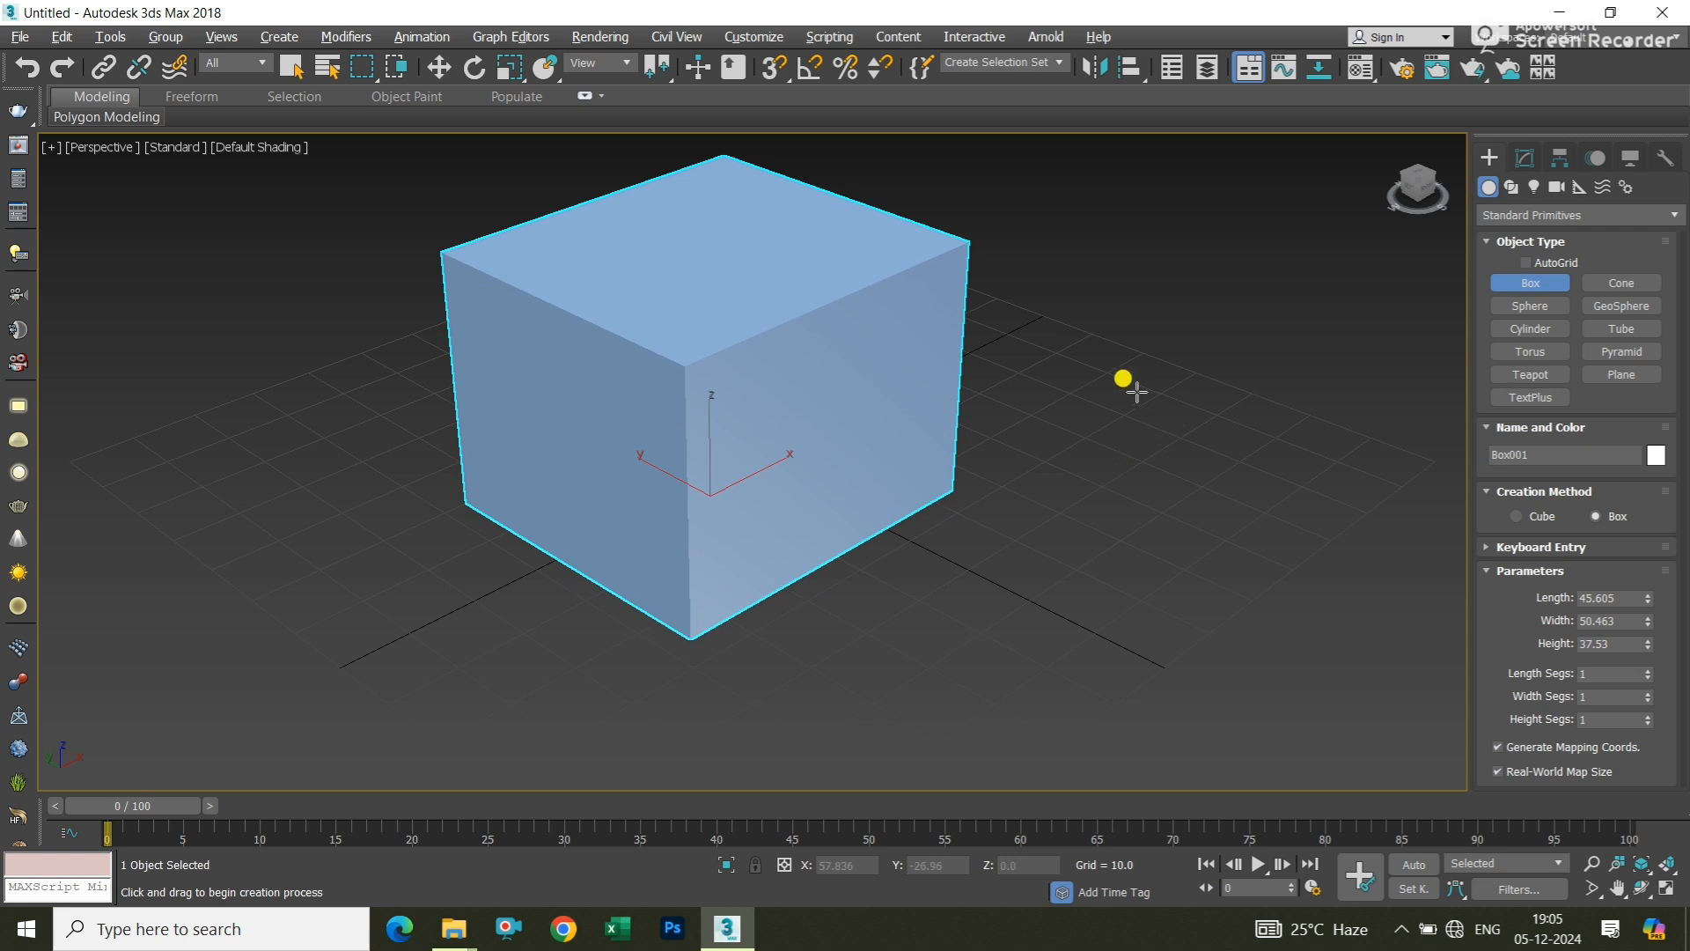
middle_click_drag(1134, 392, 1123, 487)
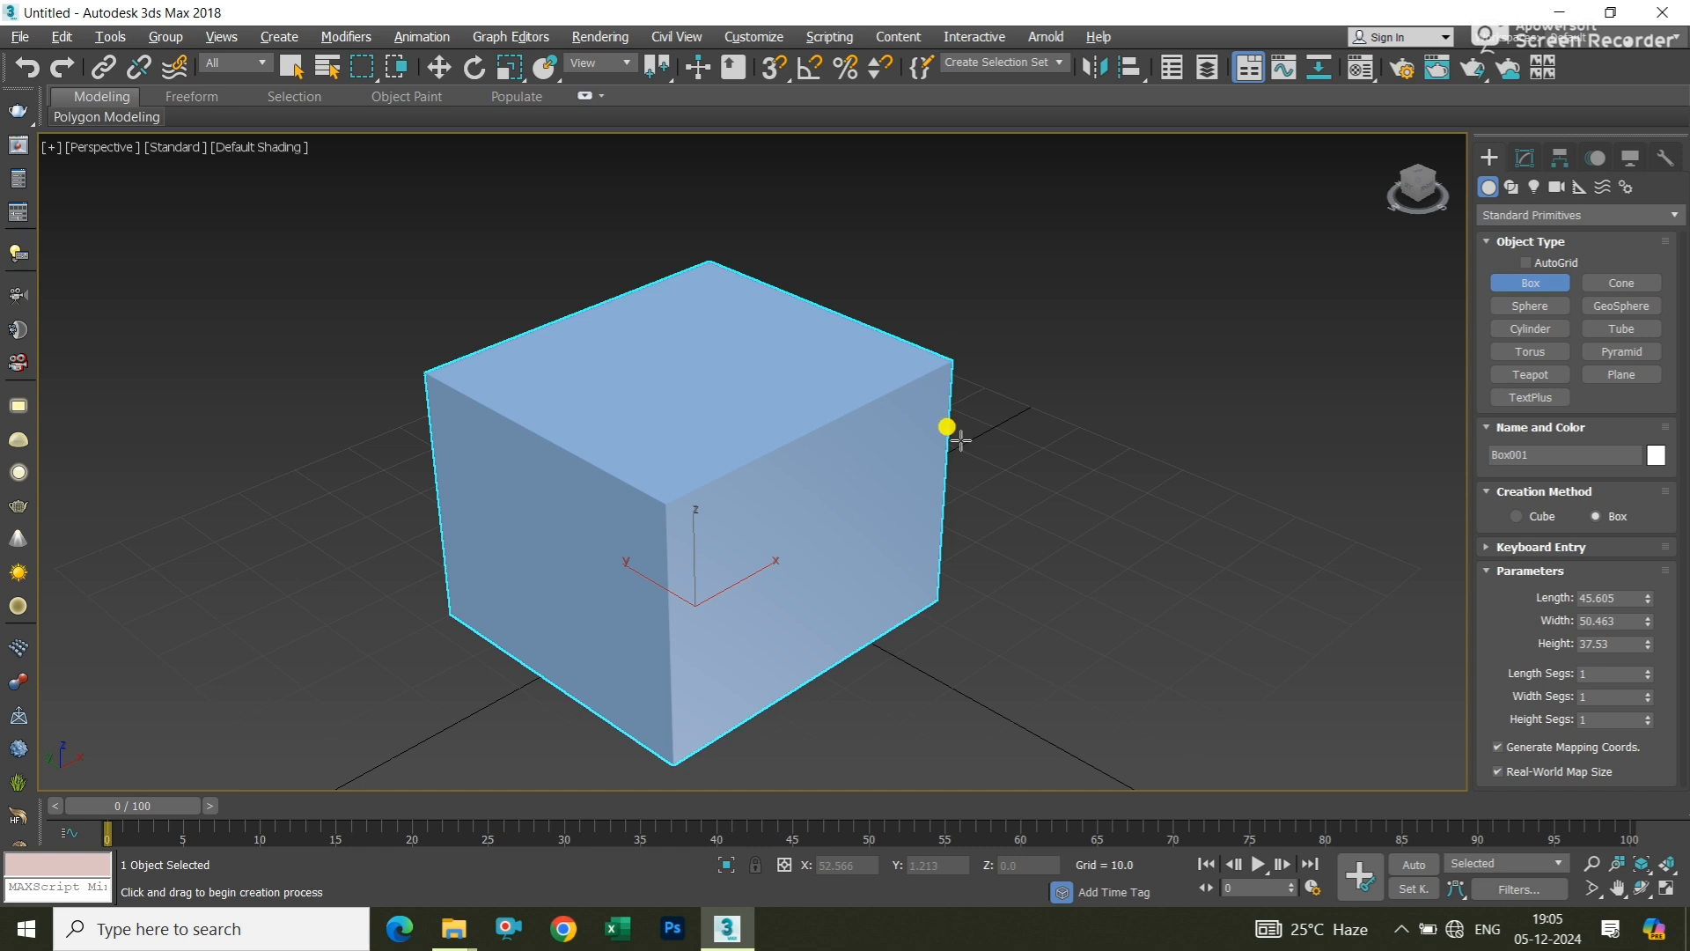
Switch to Select and Move, try deselecting and reselecting the box, and leave the box selected
left_click(438, 68)
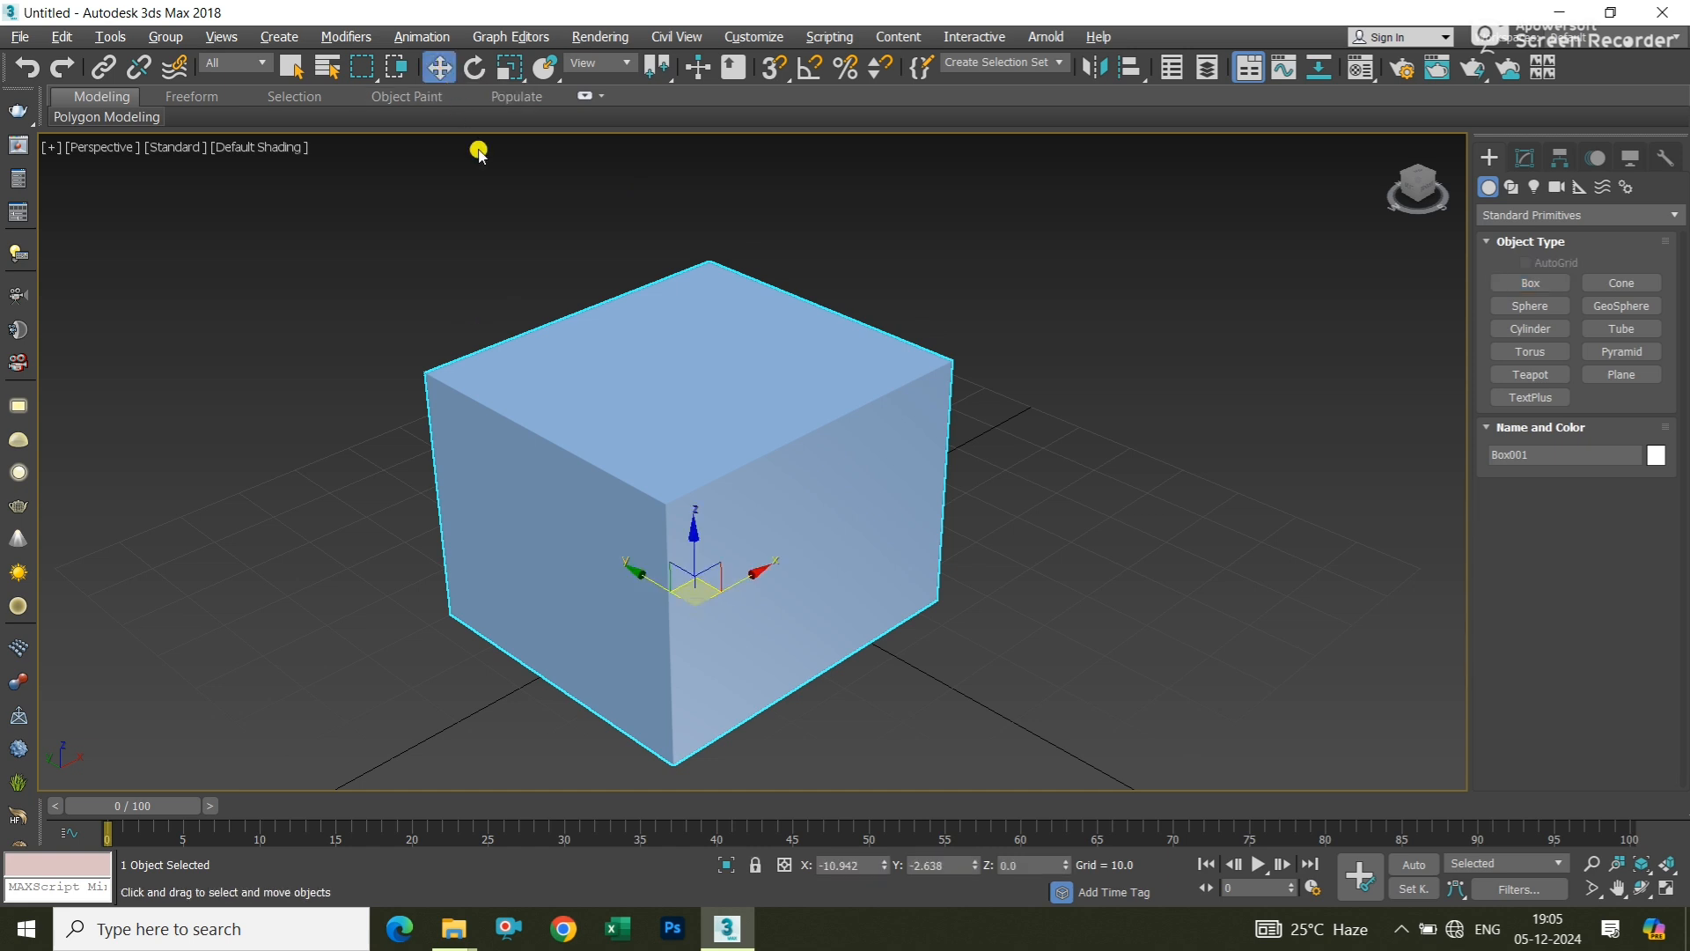
left_click(938, 319)
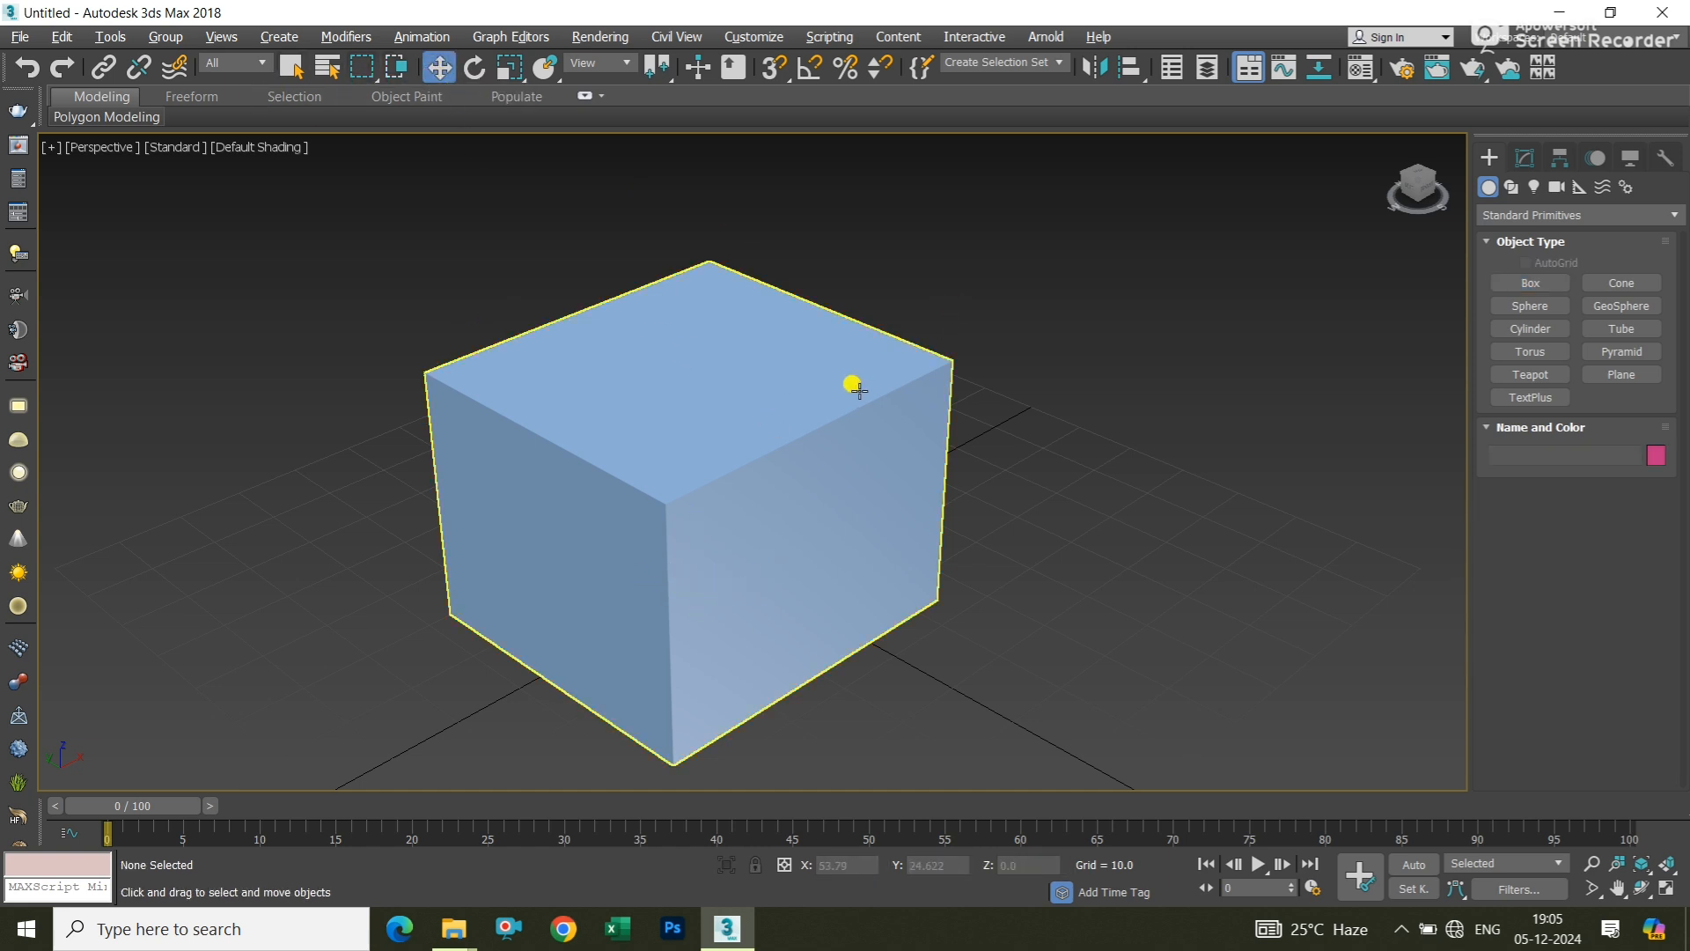
left_click(853, 382)
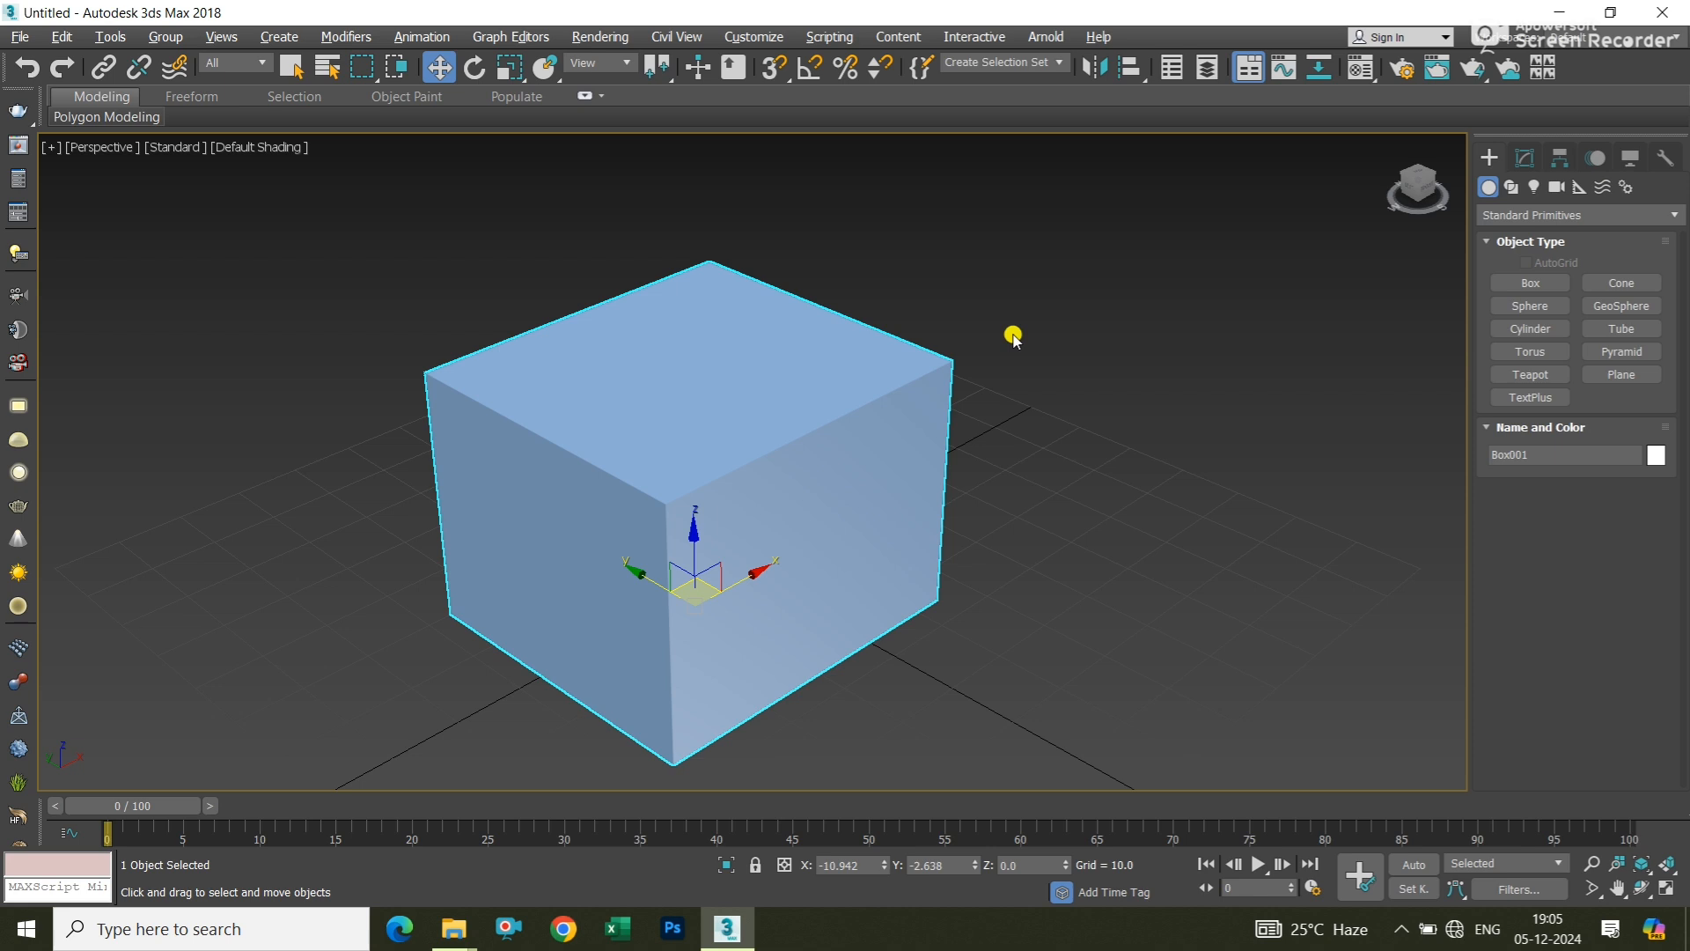
left_click(1011, 336)
left_click(913, 420)
scroll(883, 314, "down", 4)
middle_click_drag(1075, 366, 1008, 403)
left_click(973, 447)
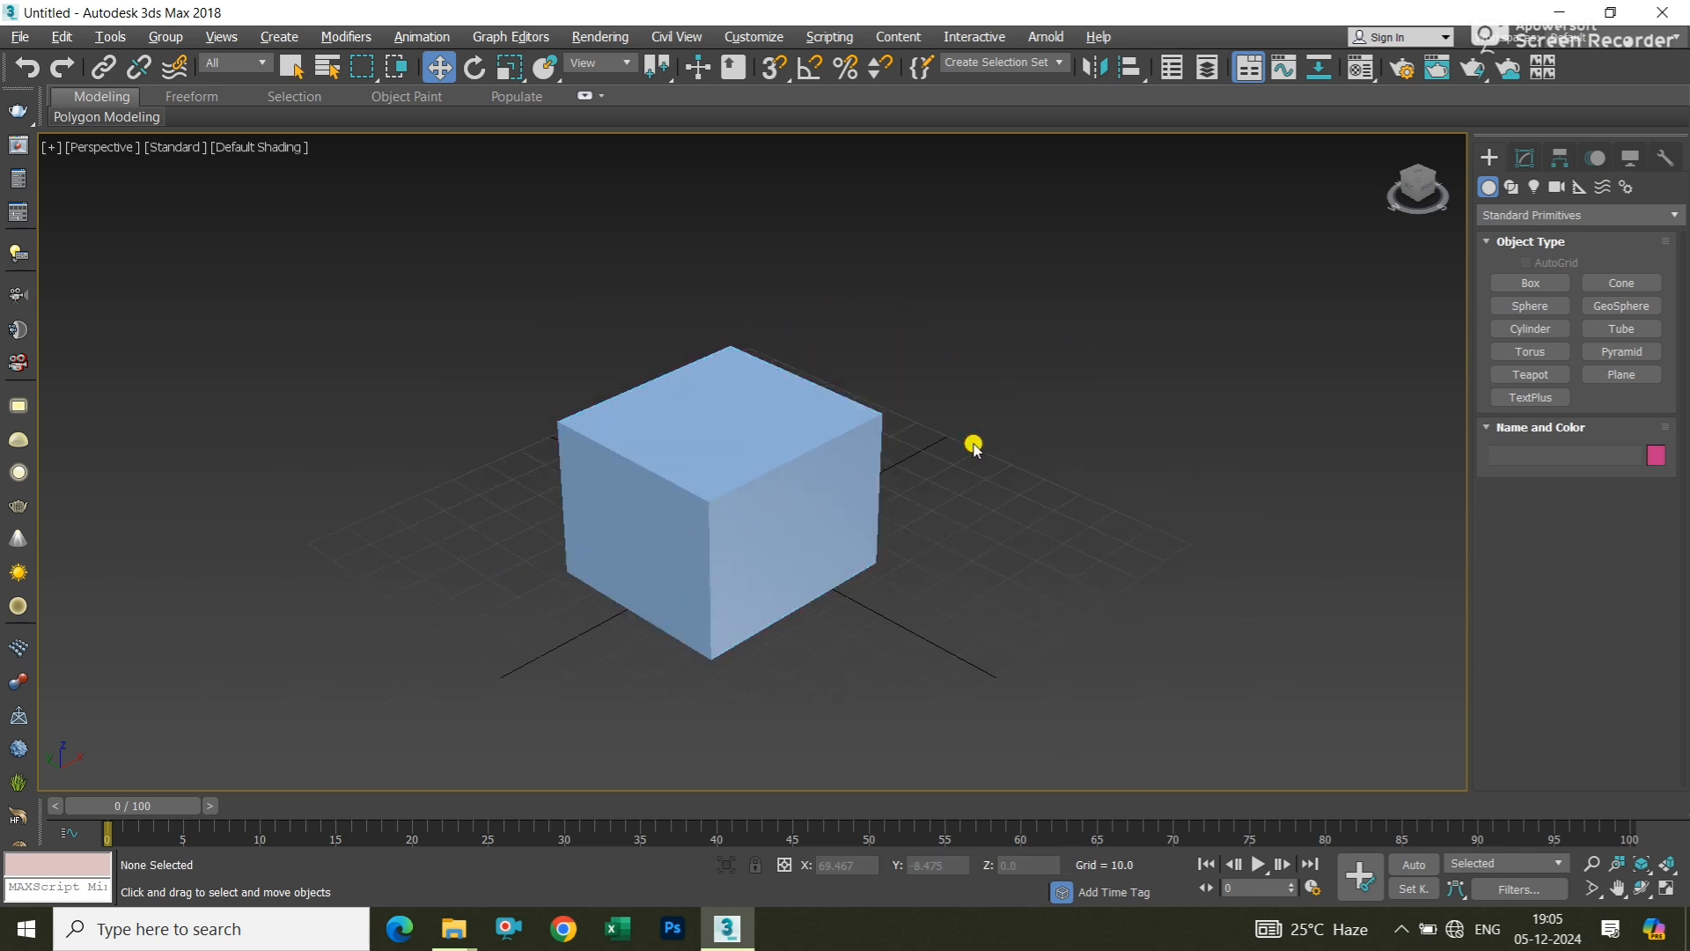
left_click(823, 534)
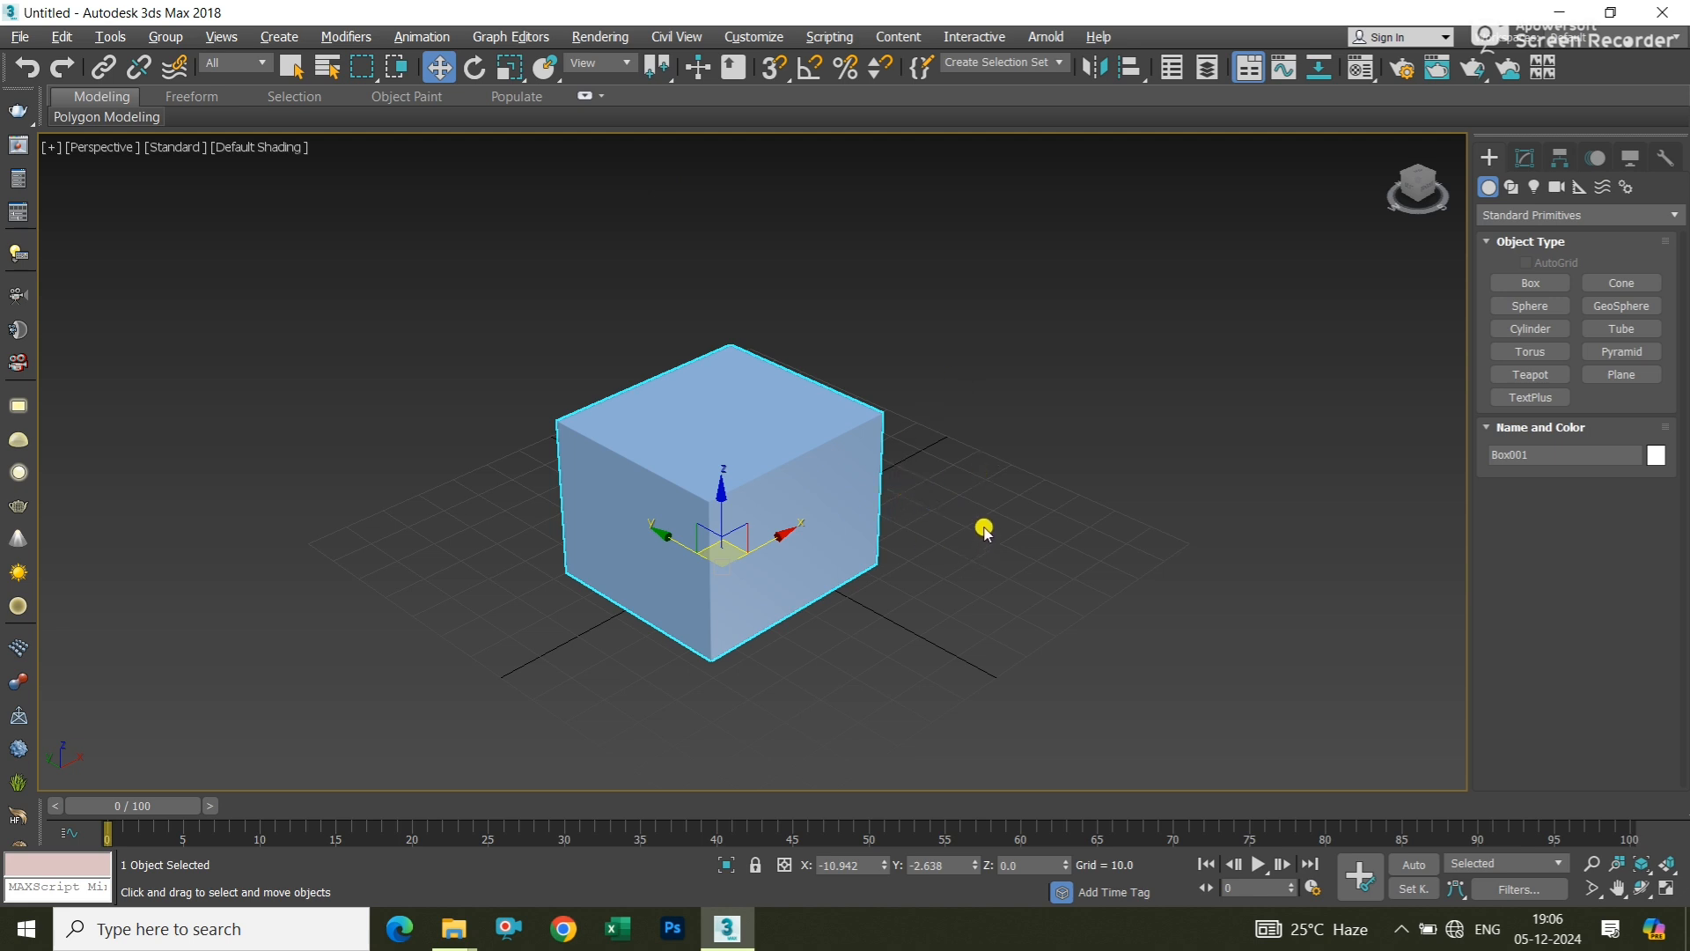
Raise the box along the Z axis to a height of about 26.8
middle_click_drag(947, 559, 811, 529, "alt")
middle_click_drag(883, 529, 920, 528, "alt")
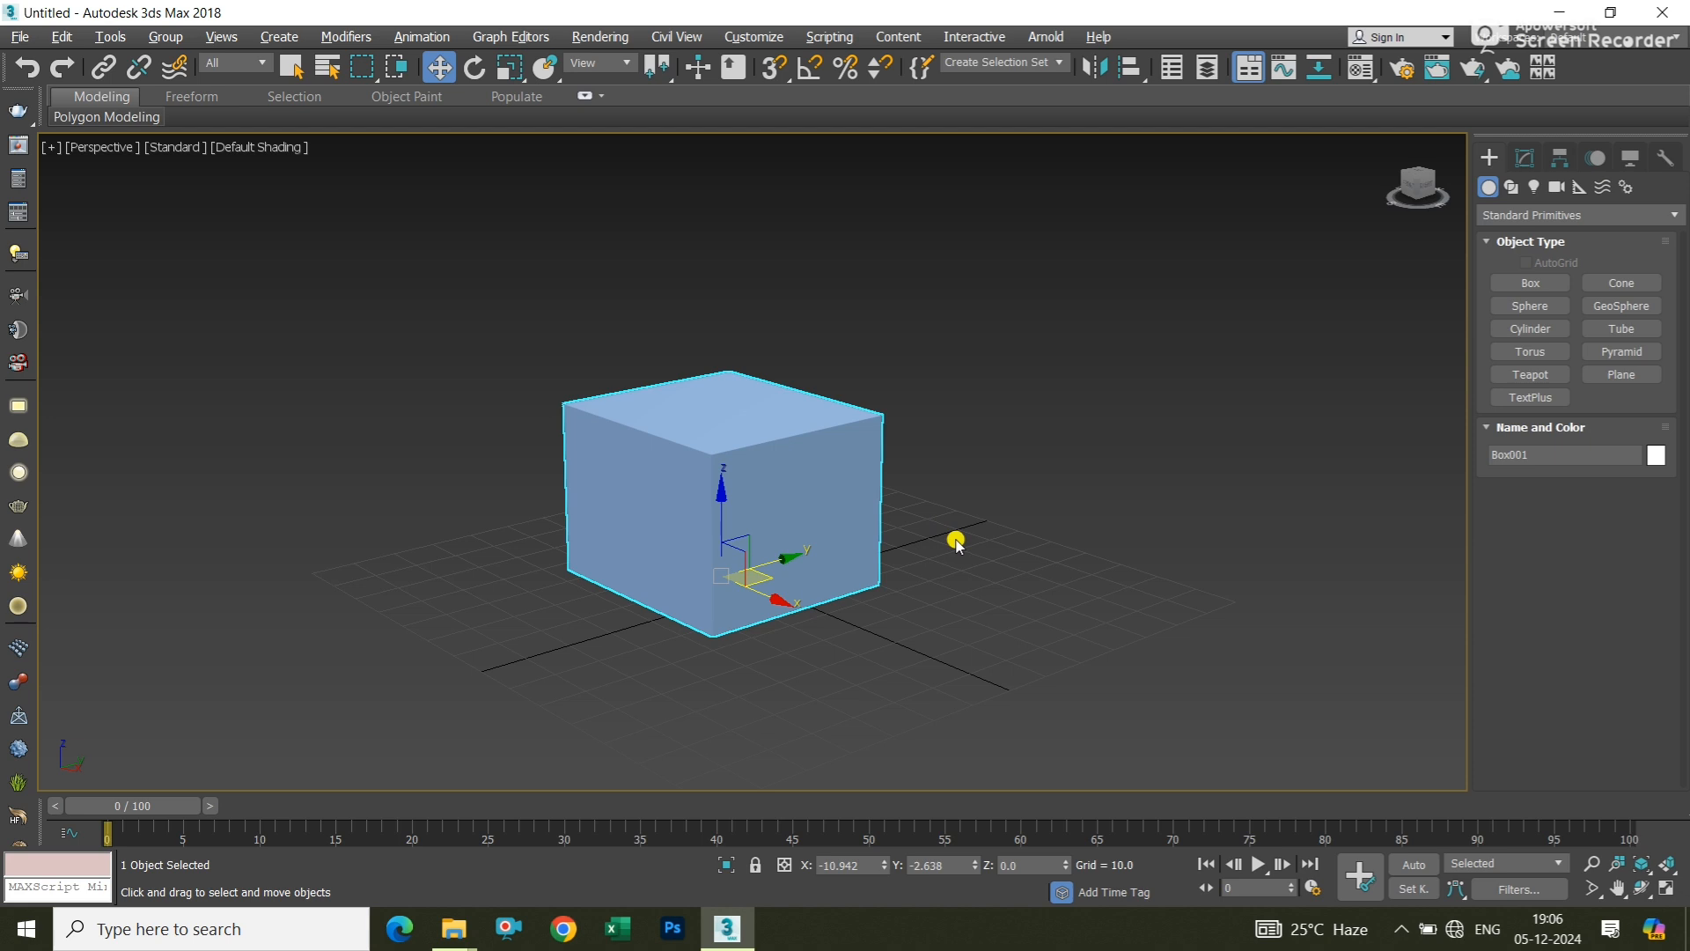
middle_click_drag(947, 519, 1006, 613, "alt")
mouse_move(896, 636)
middle_mouse_down("alt")
mouse_move(954, 604)
mouse_move(916, 592)
mouse_move(921, 555)
mouse_move(837, 630)
mouse_move(915, 603)
mouse_move(919, 640)
middle_mouse_up("alt")
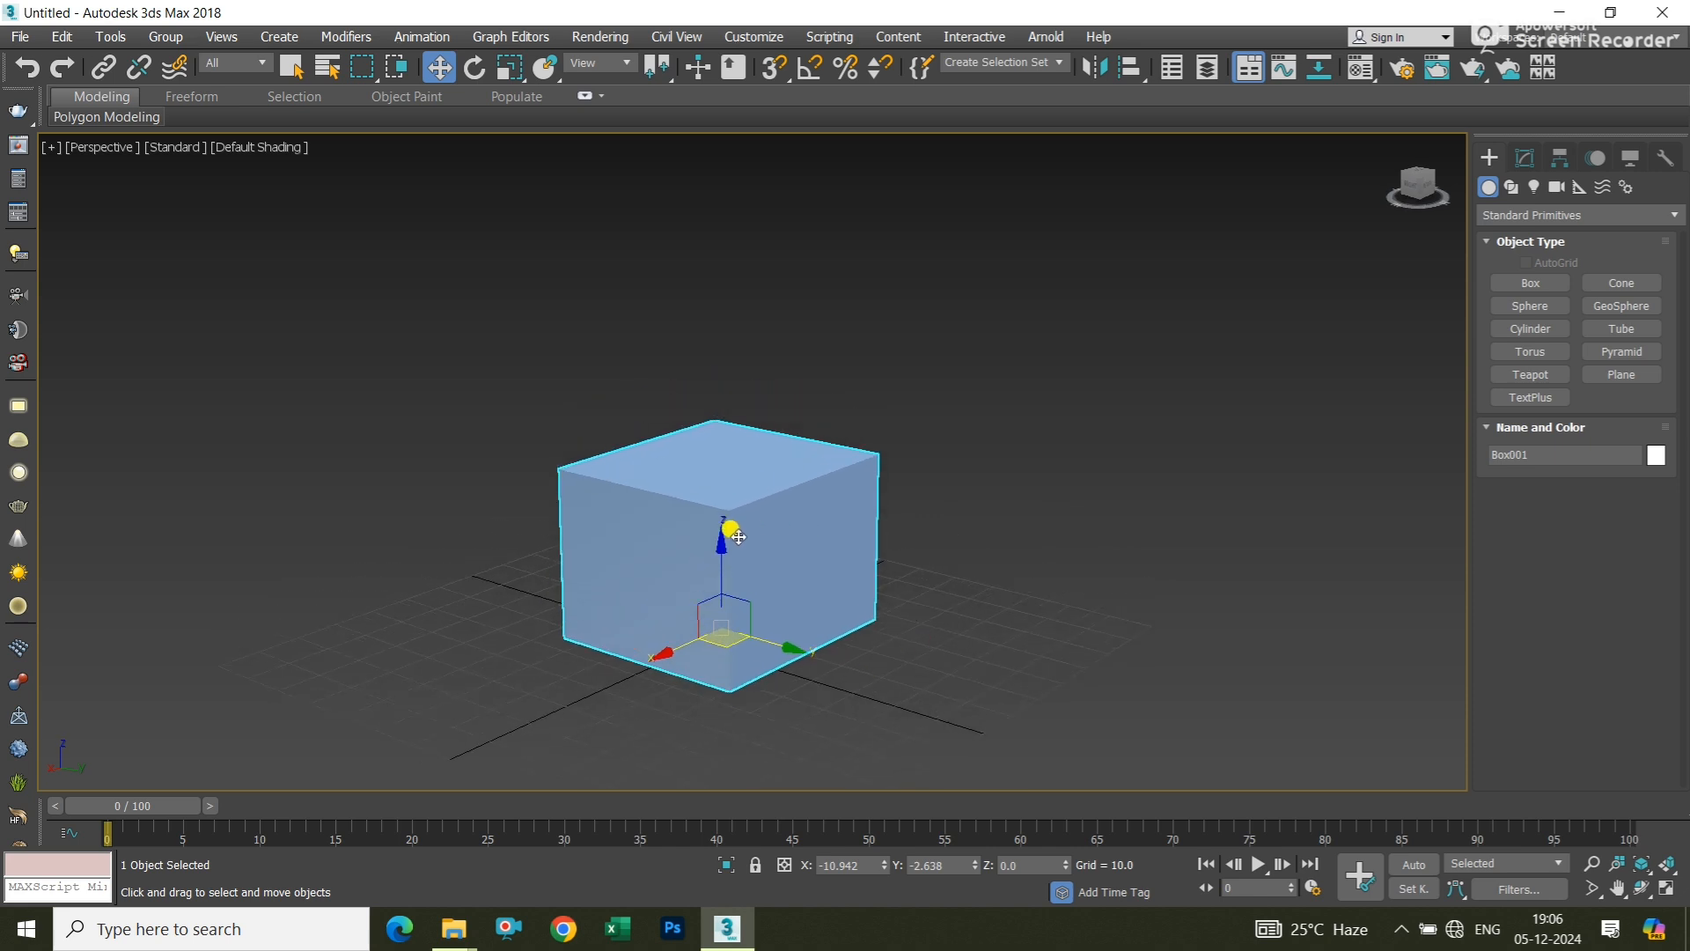
left_click_drag(721, 549, 721, 435)
Move the box along the X axis to about -6.0 and along the Y axis to about 34.4
middle_click_drag(869, 559, 815, 536, "alt")
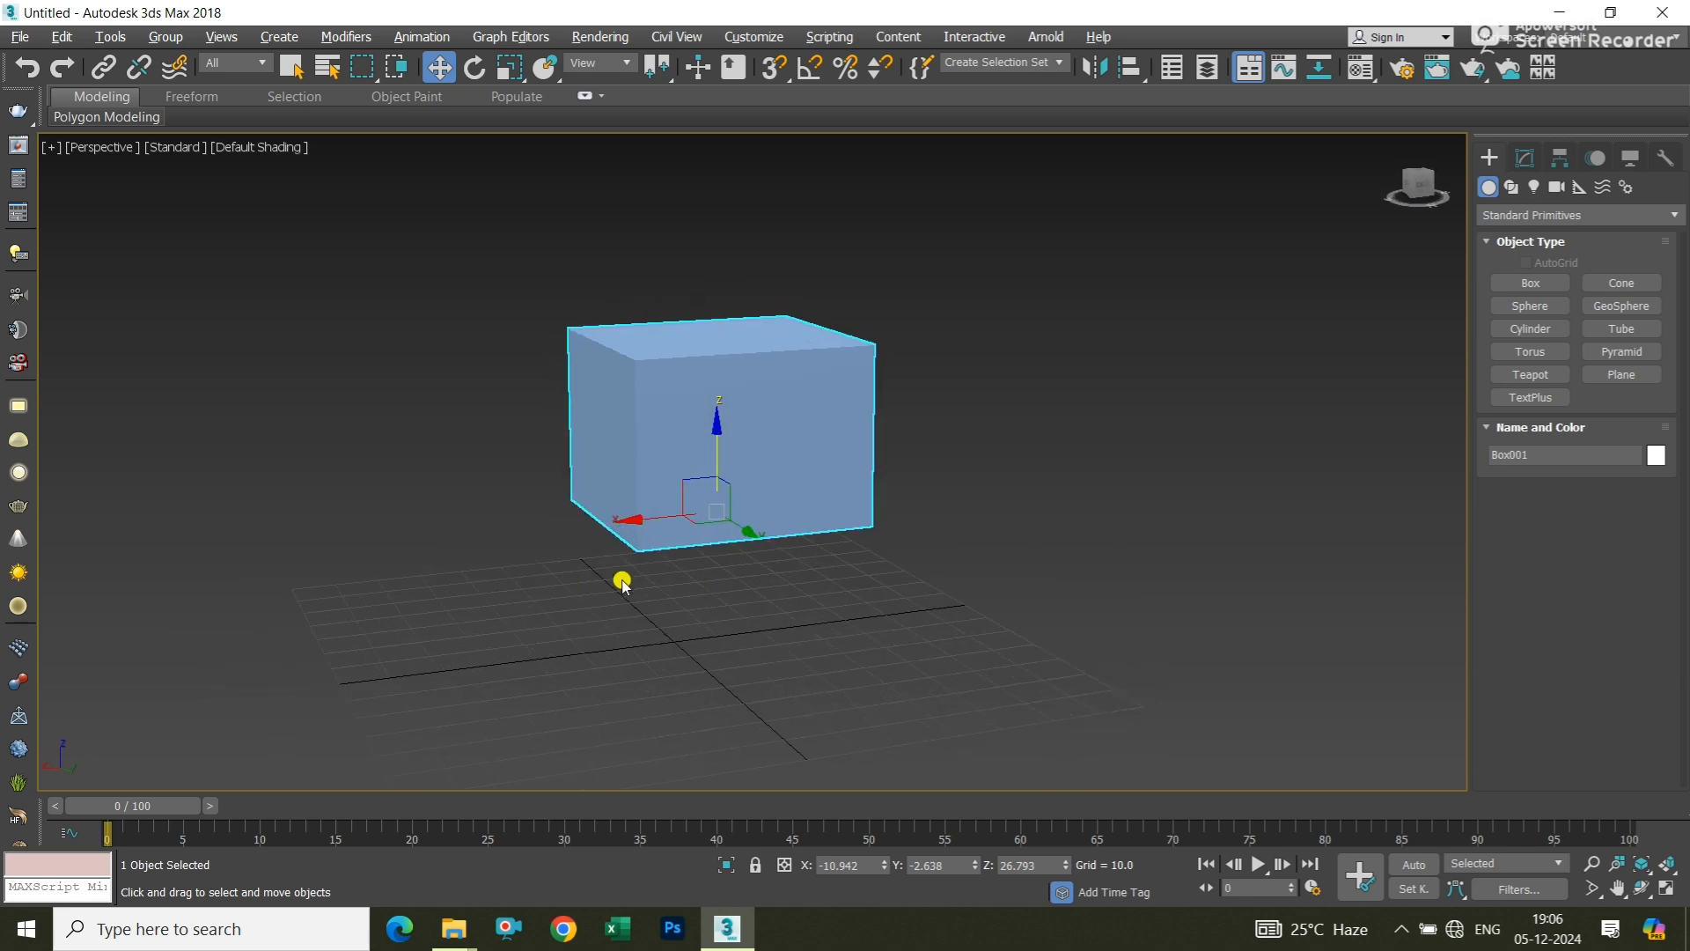
middle_click_drag(622, 577, 647, 588, "alt")
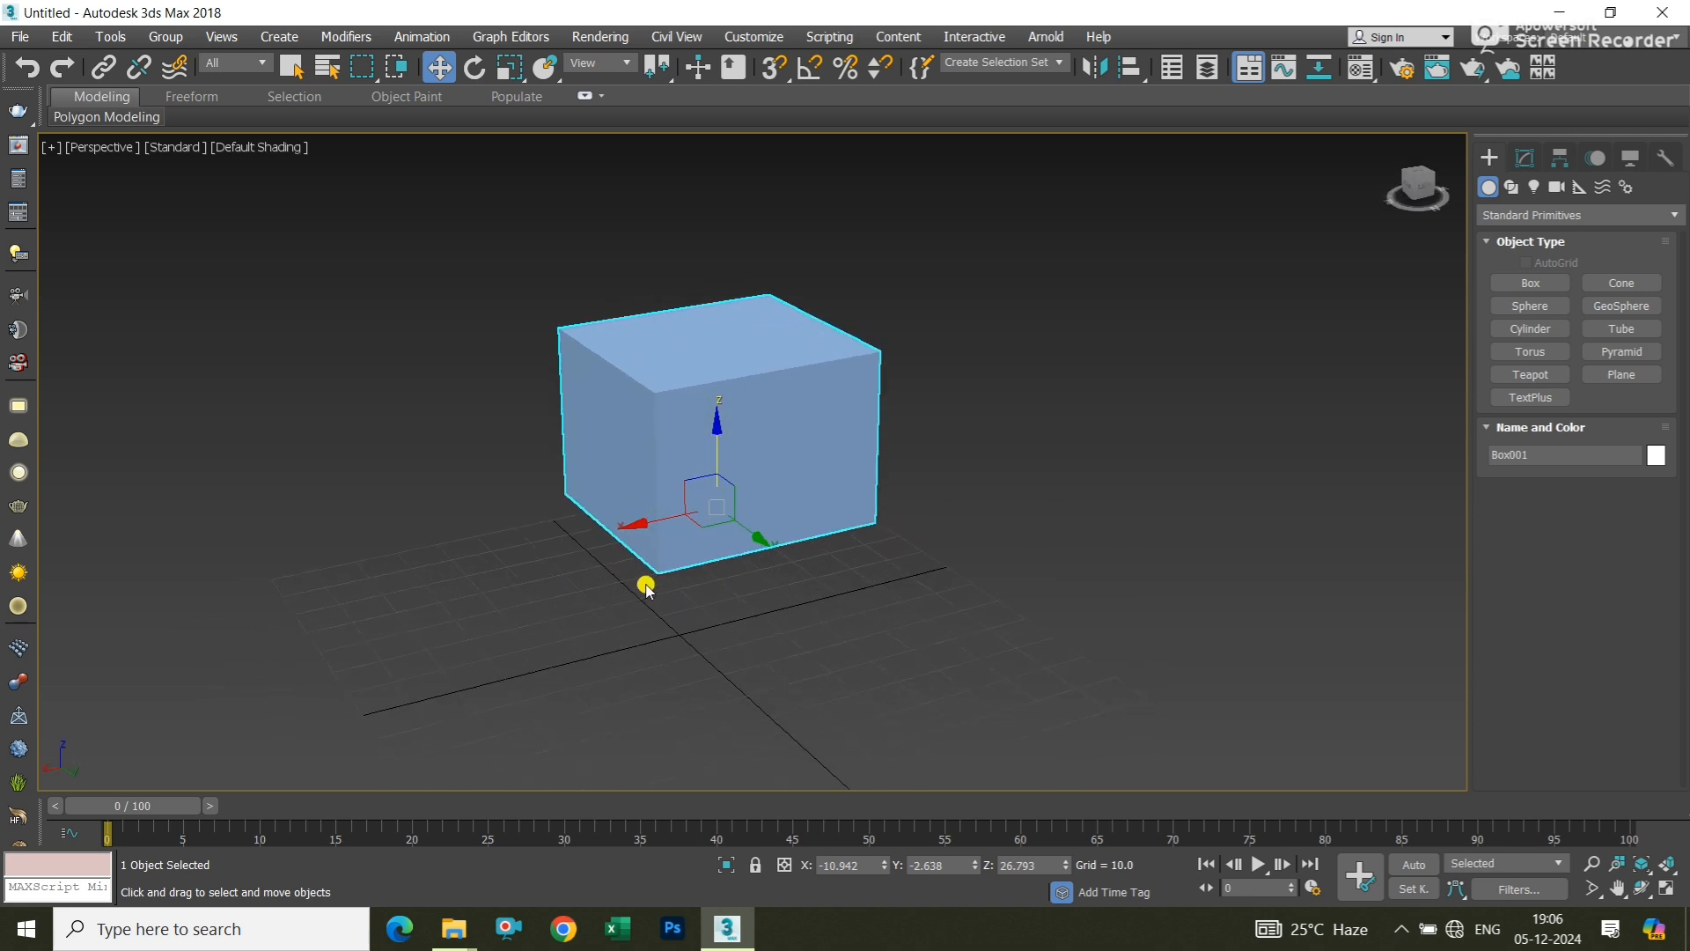
mouse_move(634, 520)
left_mouse_down()
mouse_move(540, 532)
mouse_move(568, 550)
mouse_move(615, 540)
left_mouse_up()
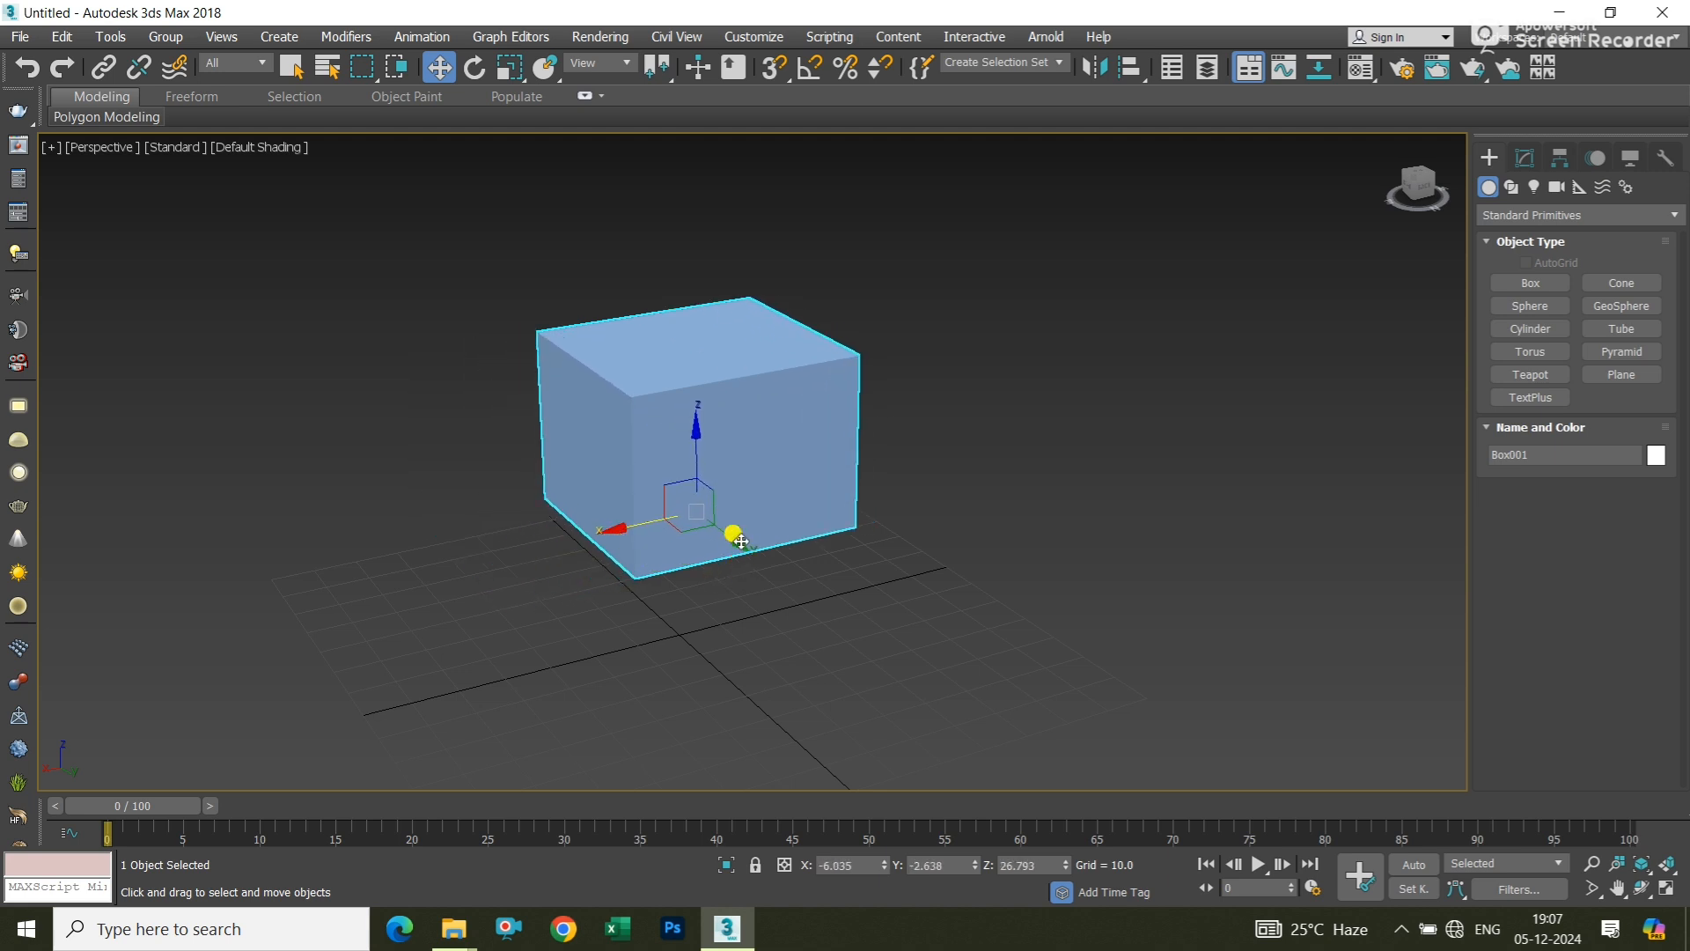
left_click_drag(741, 546, 868, 594)
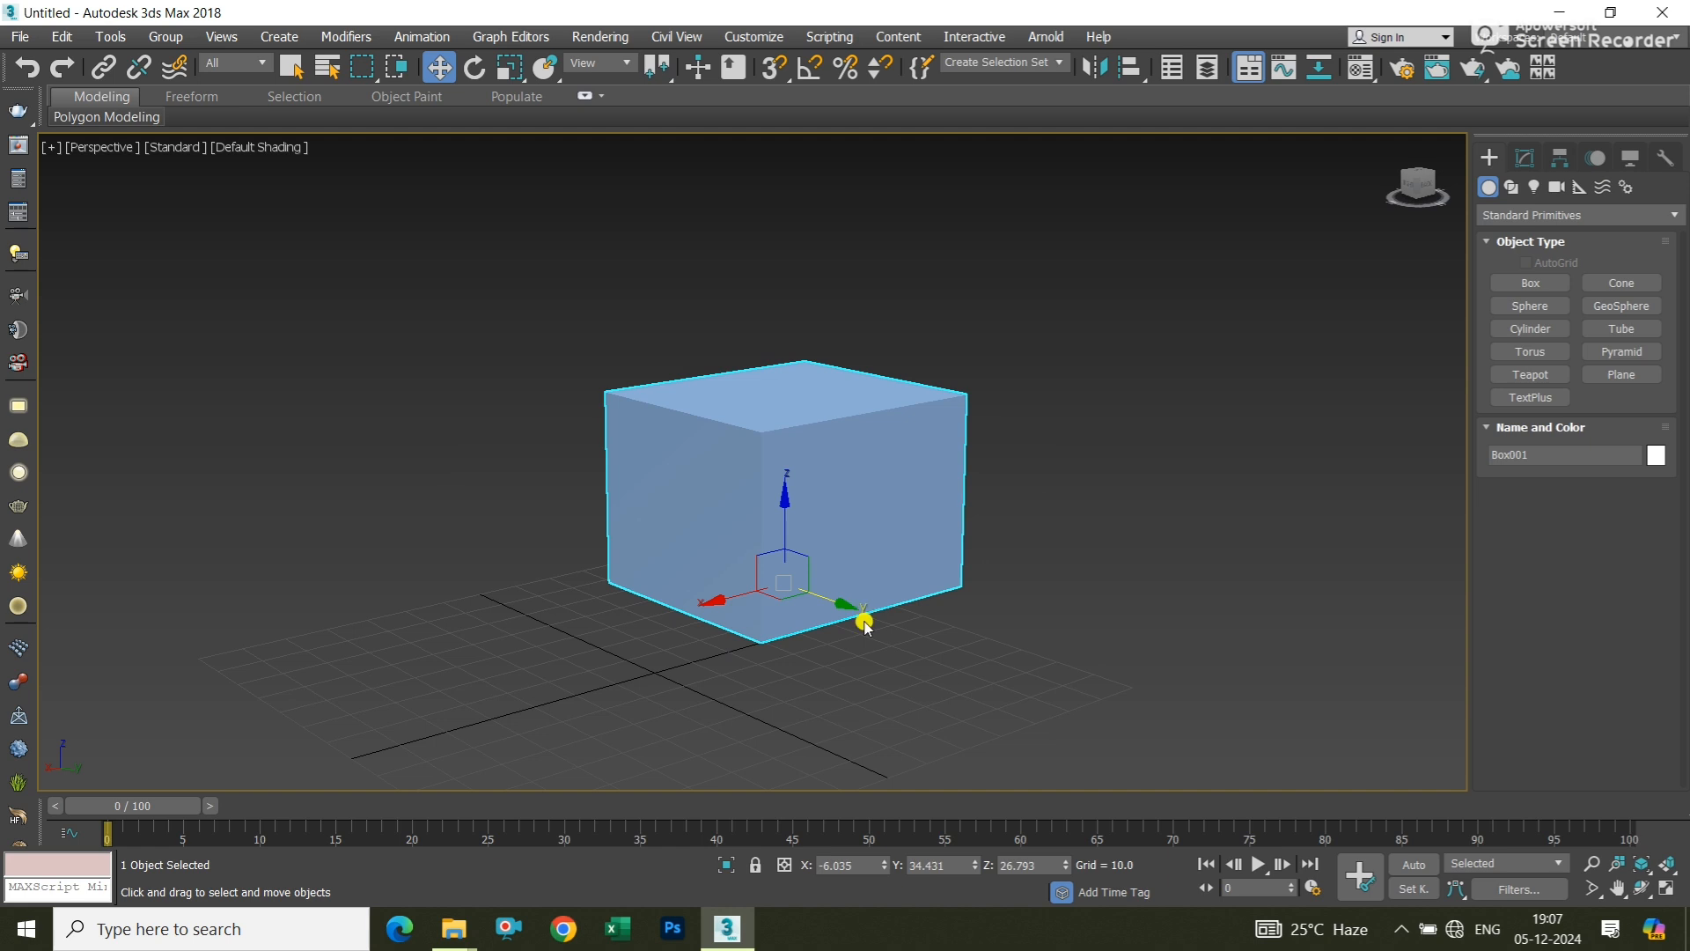
middle_click_drag(866, 623, 819, 607, "alt")
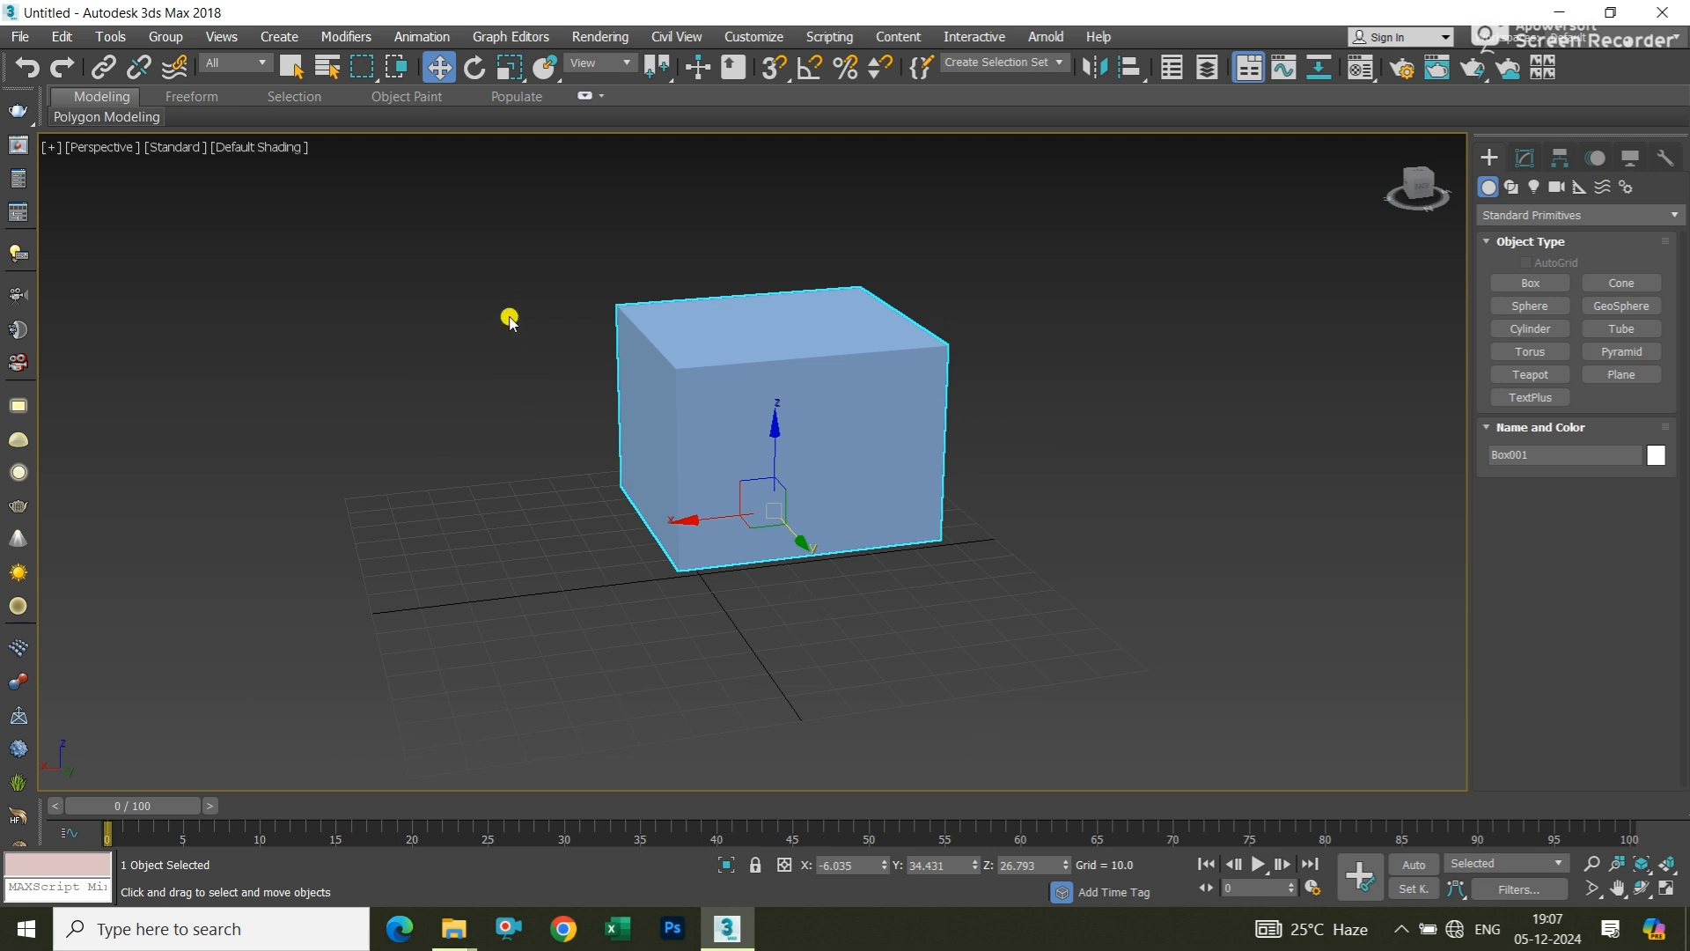
Open the Move Transform Type-In for the box, then deselect and reselect the box to compare the coordinate fields
left_click(447, 68)
right_click(446, 72)
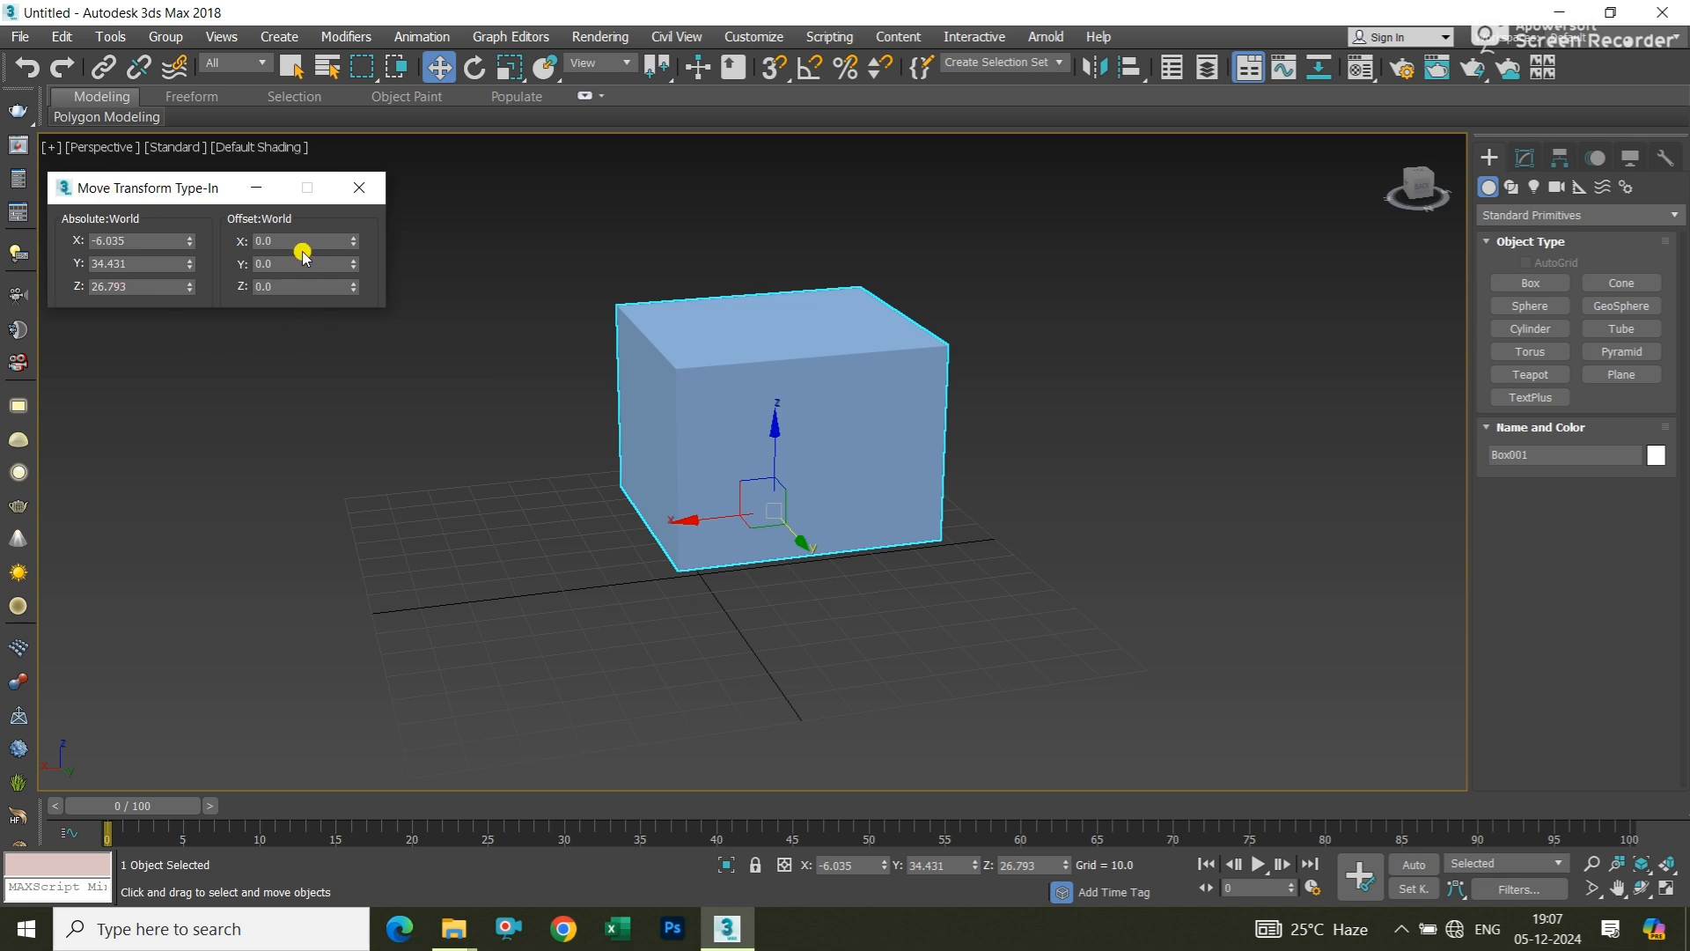
left_click(657, 255)
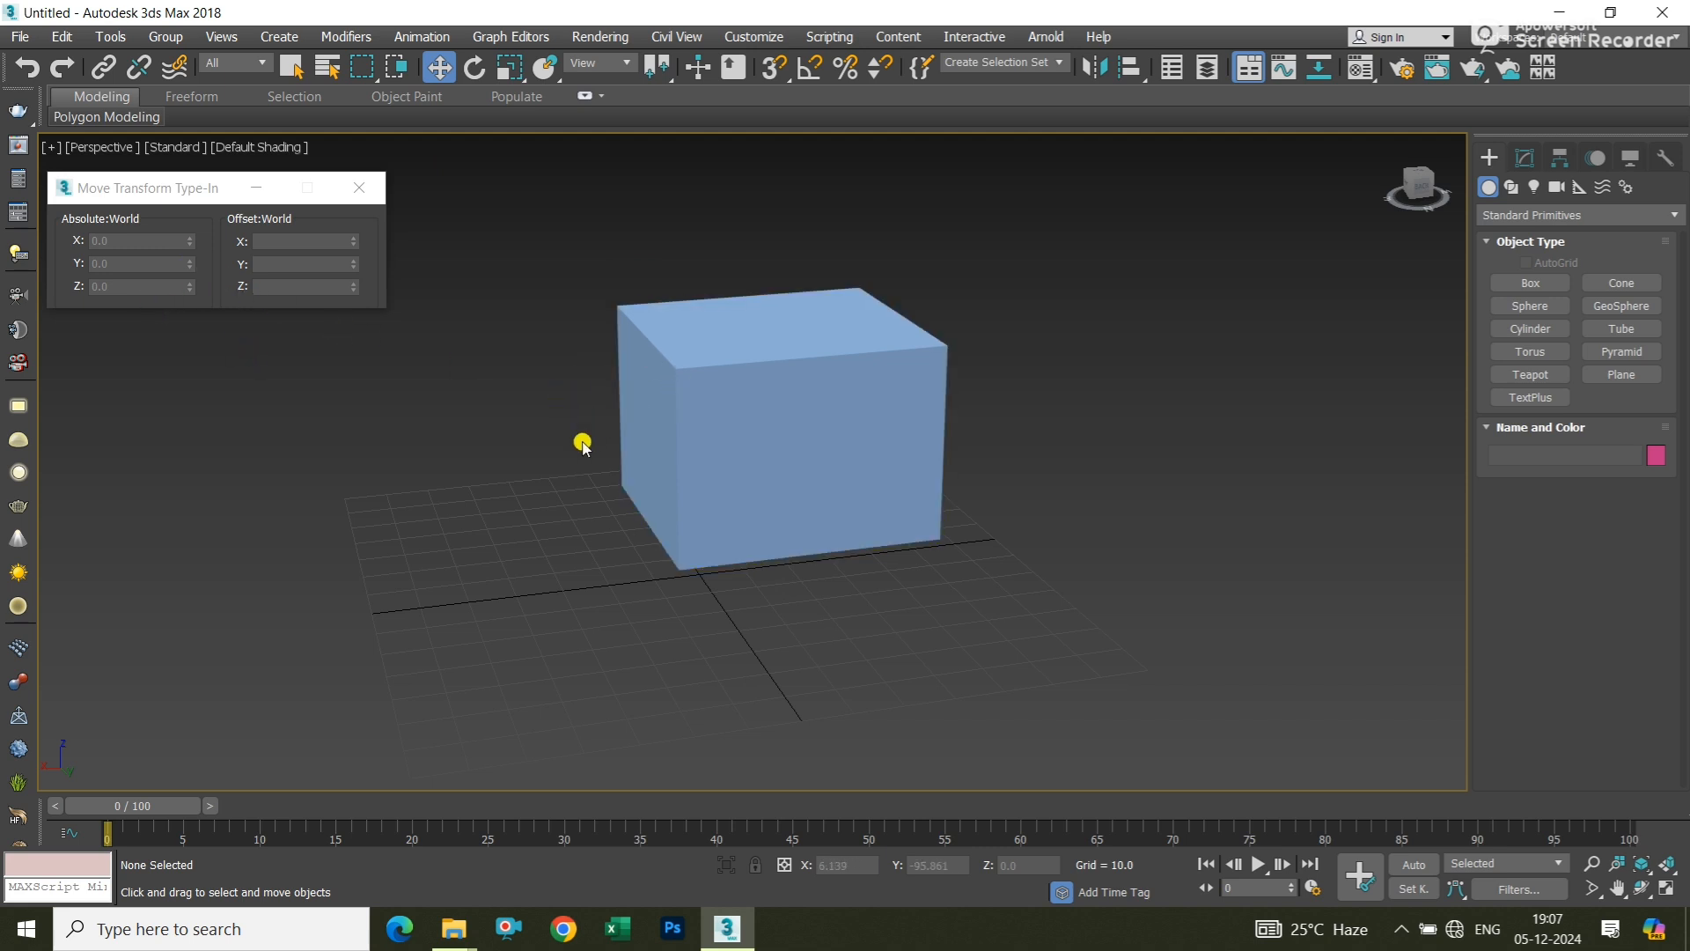
left_click(652, 381)
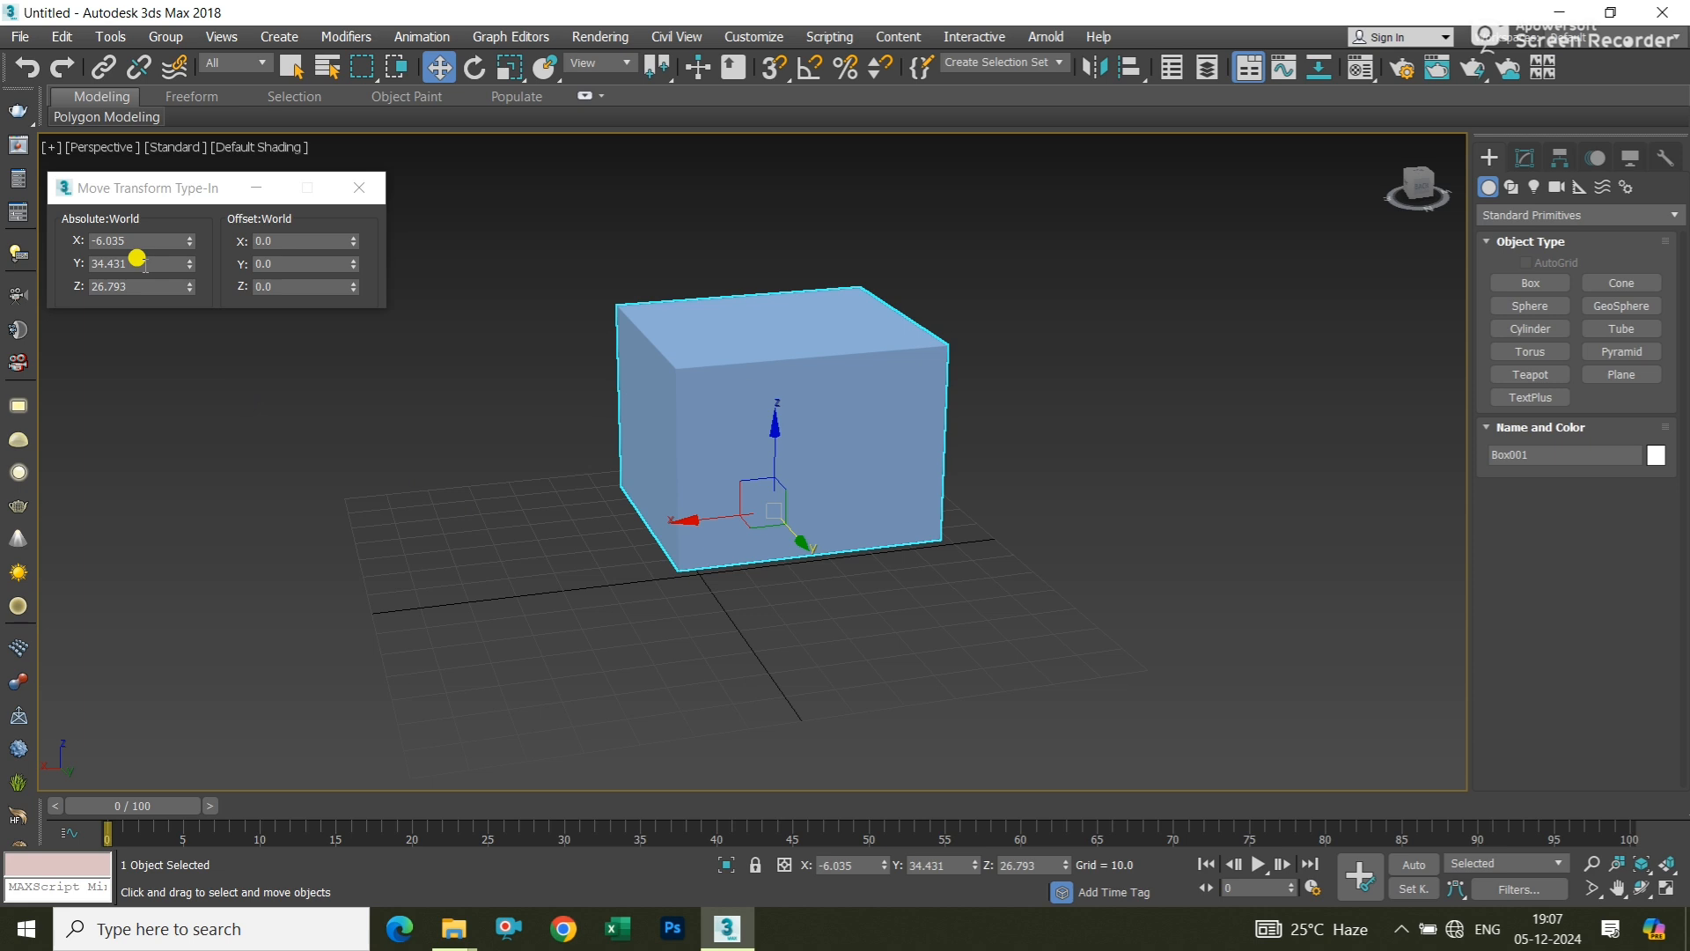
Set the display units to US Standard with Decimal Inches and leave the box selected
left_click(623, 238)
left_click(757, 37)
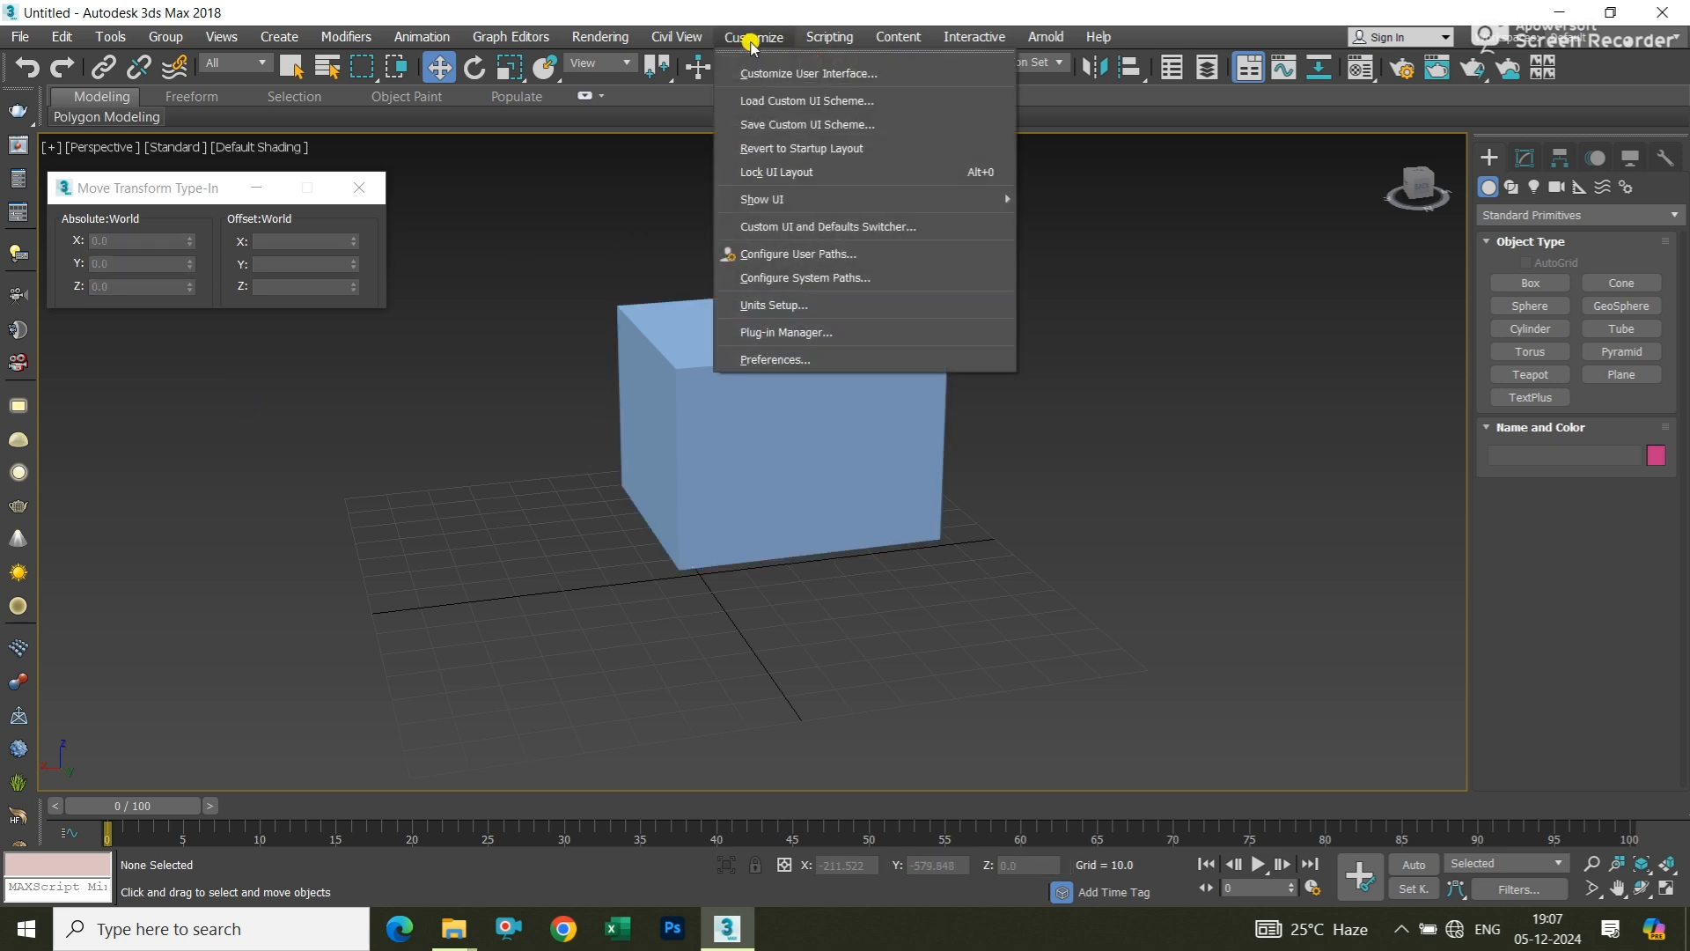
left_click(744, 299)
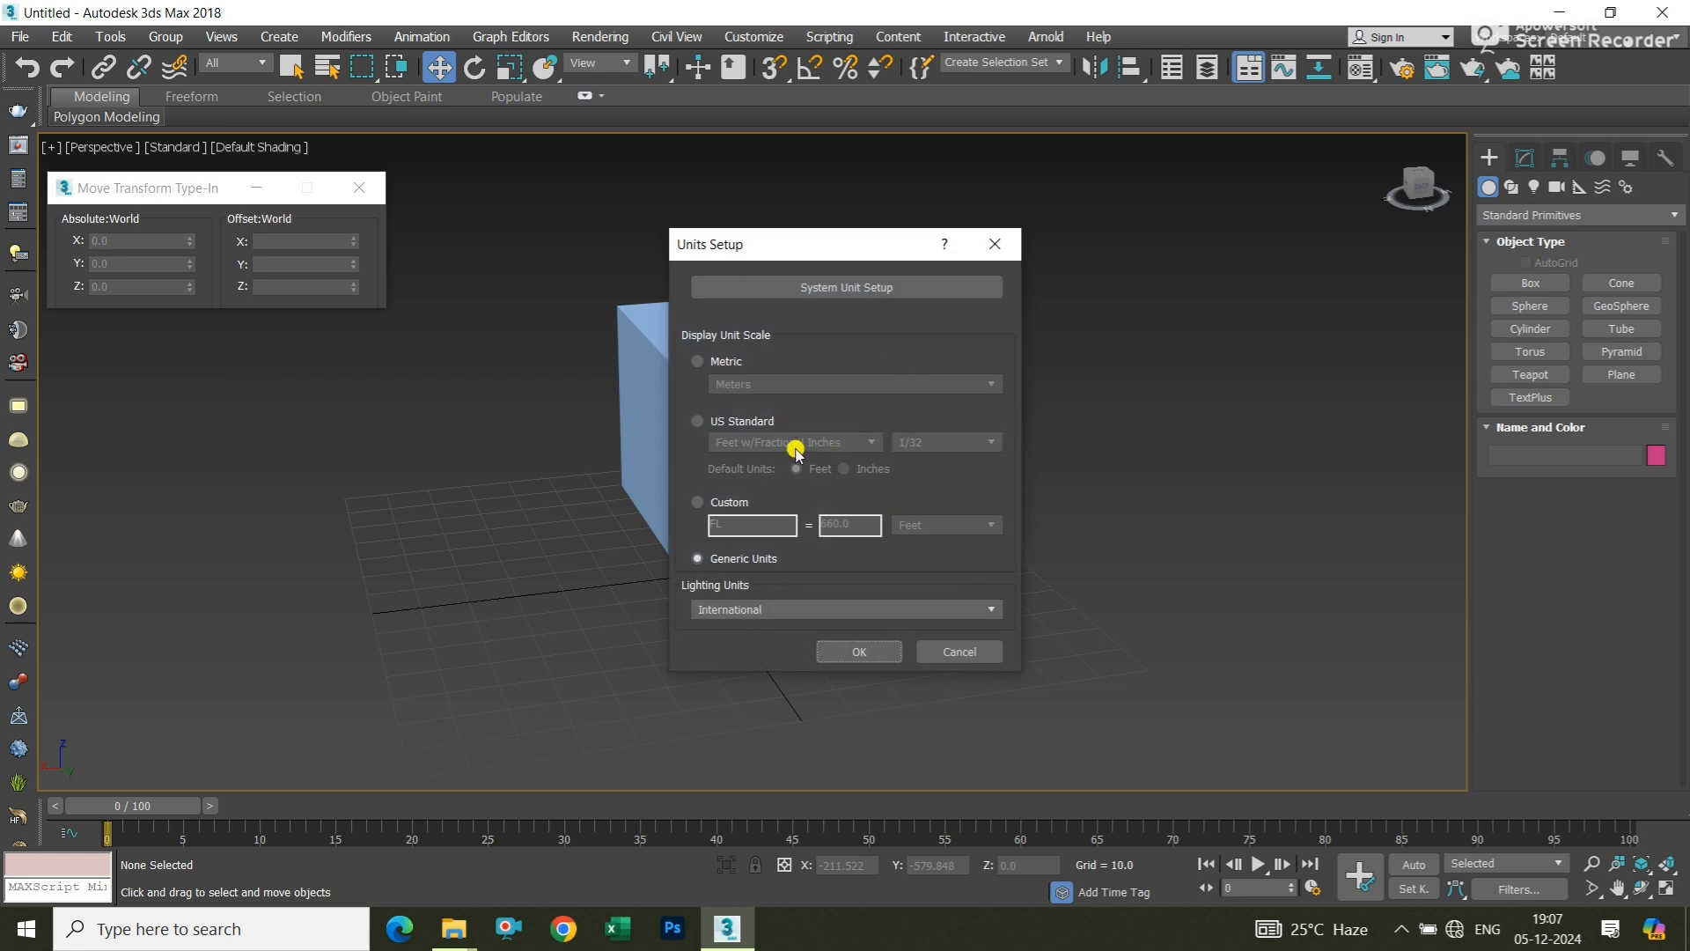
left_click(716, 424)
left_click(761, 442)
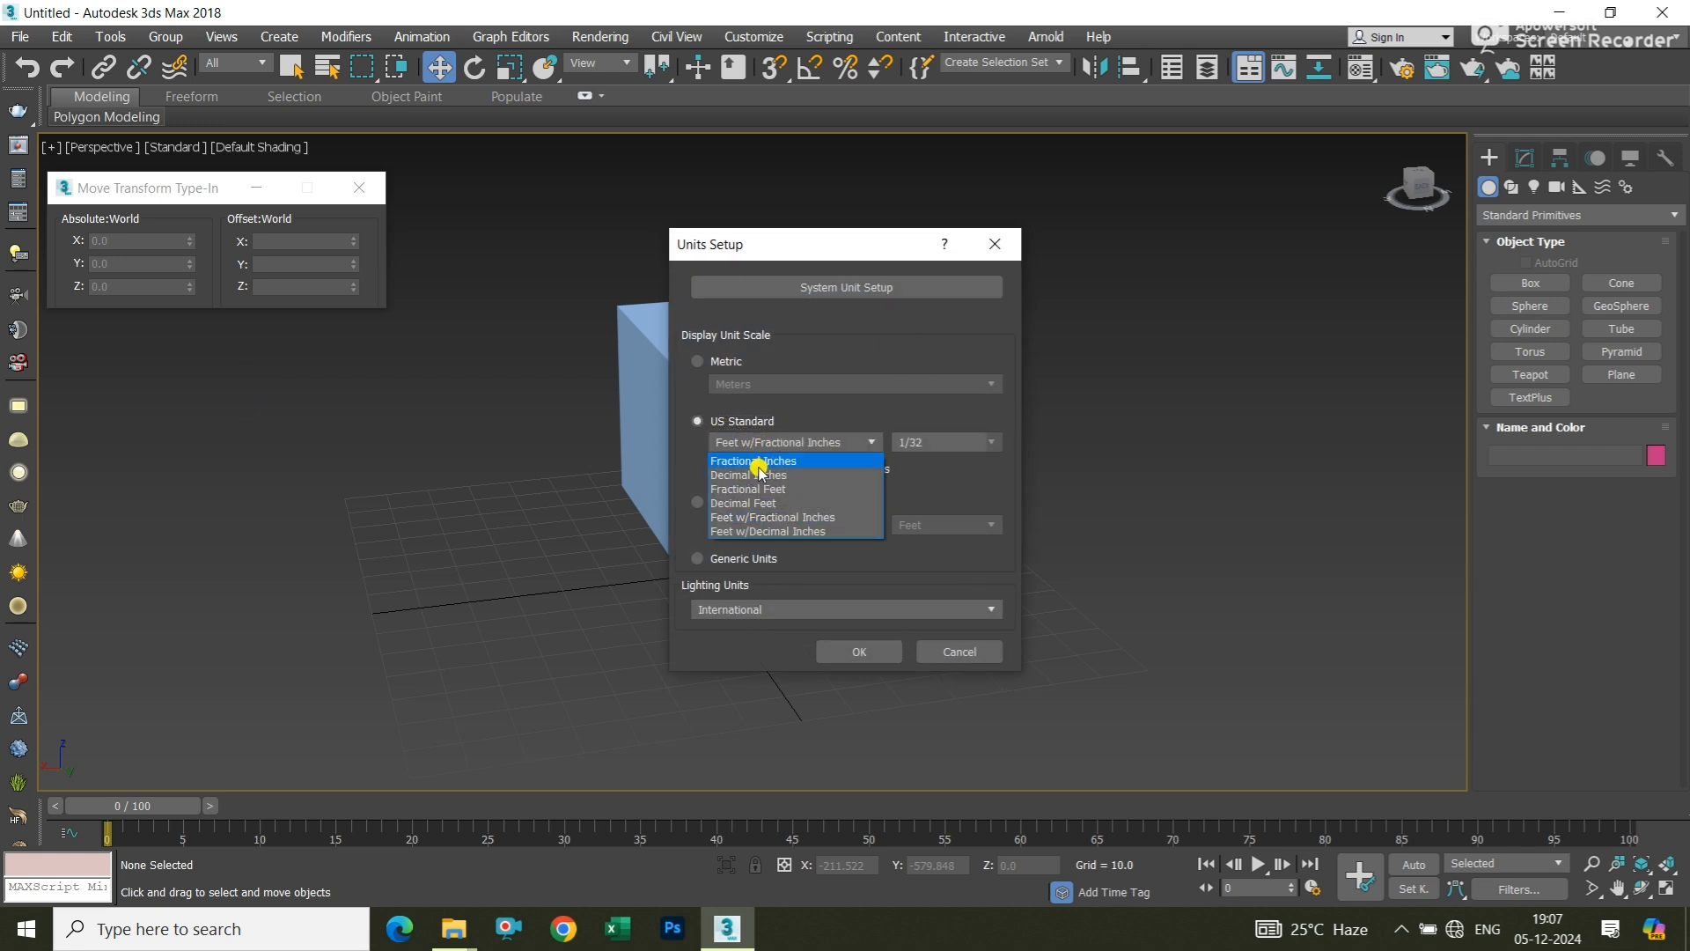
left_click(755, 477)
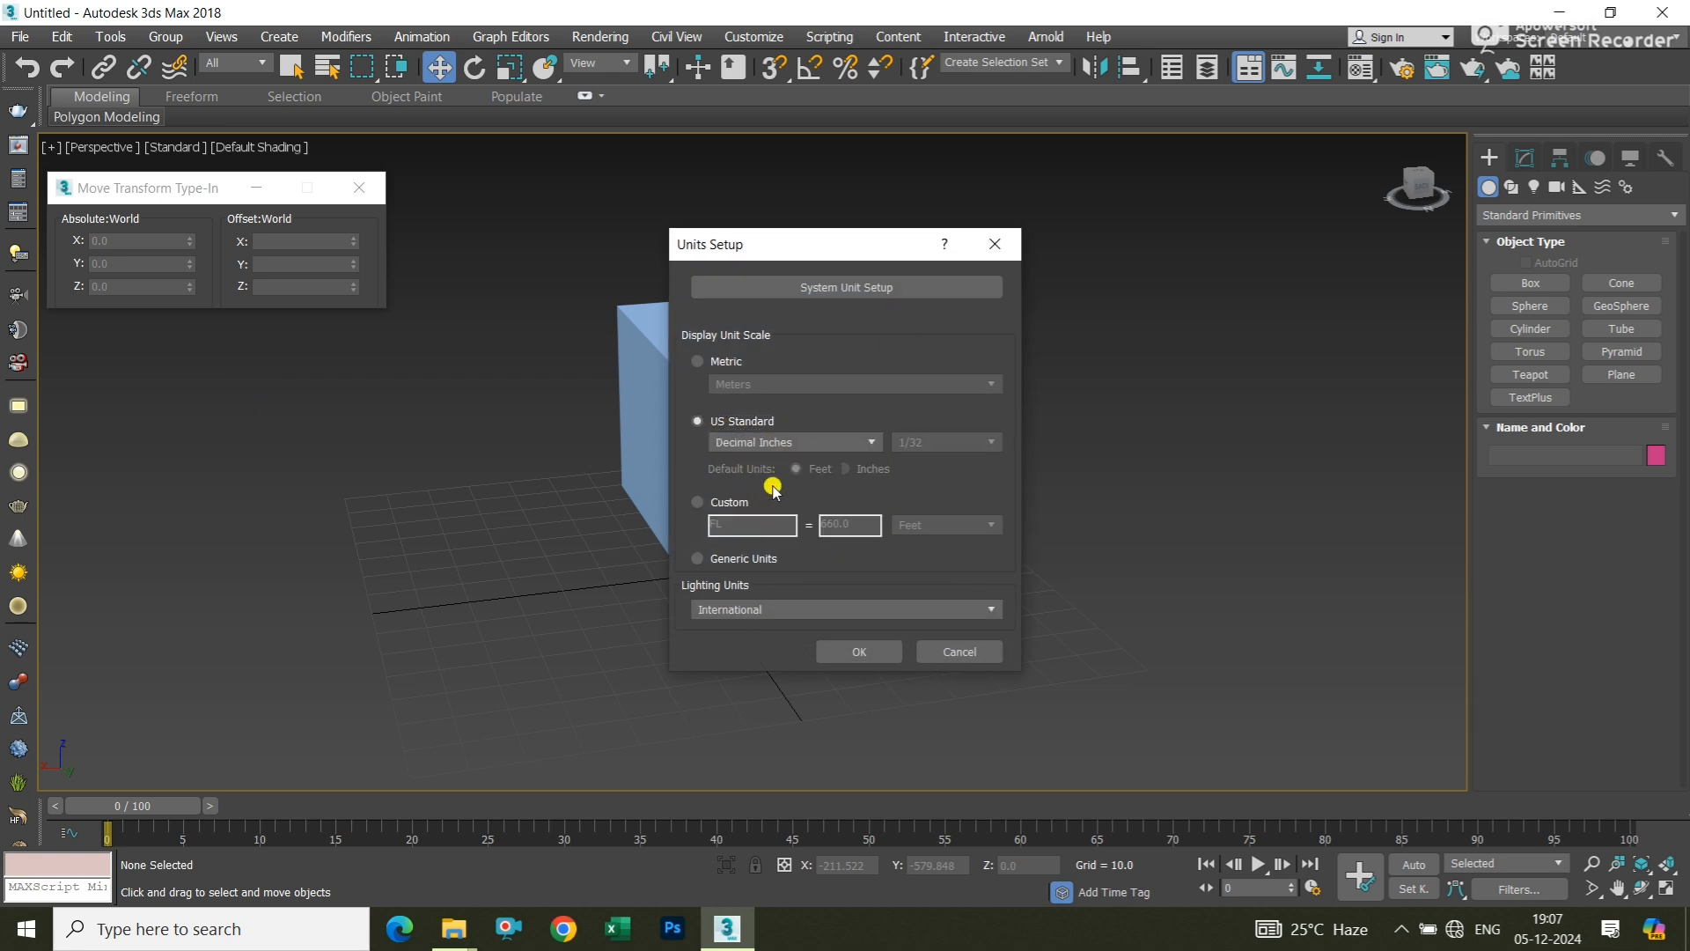
left_click(859, 651)
left_click(672, 378)
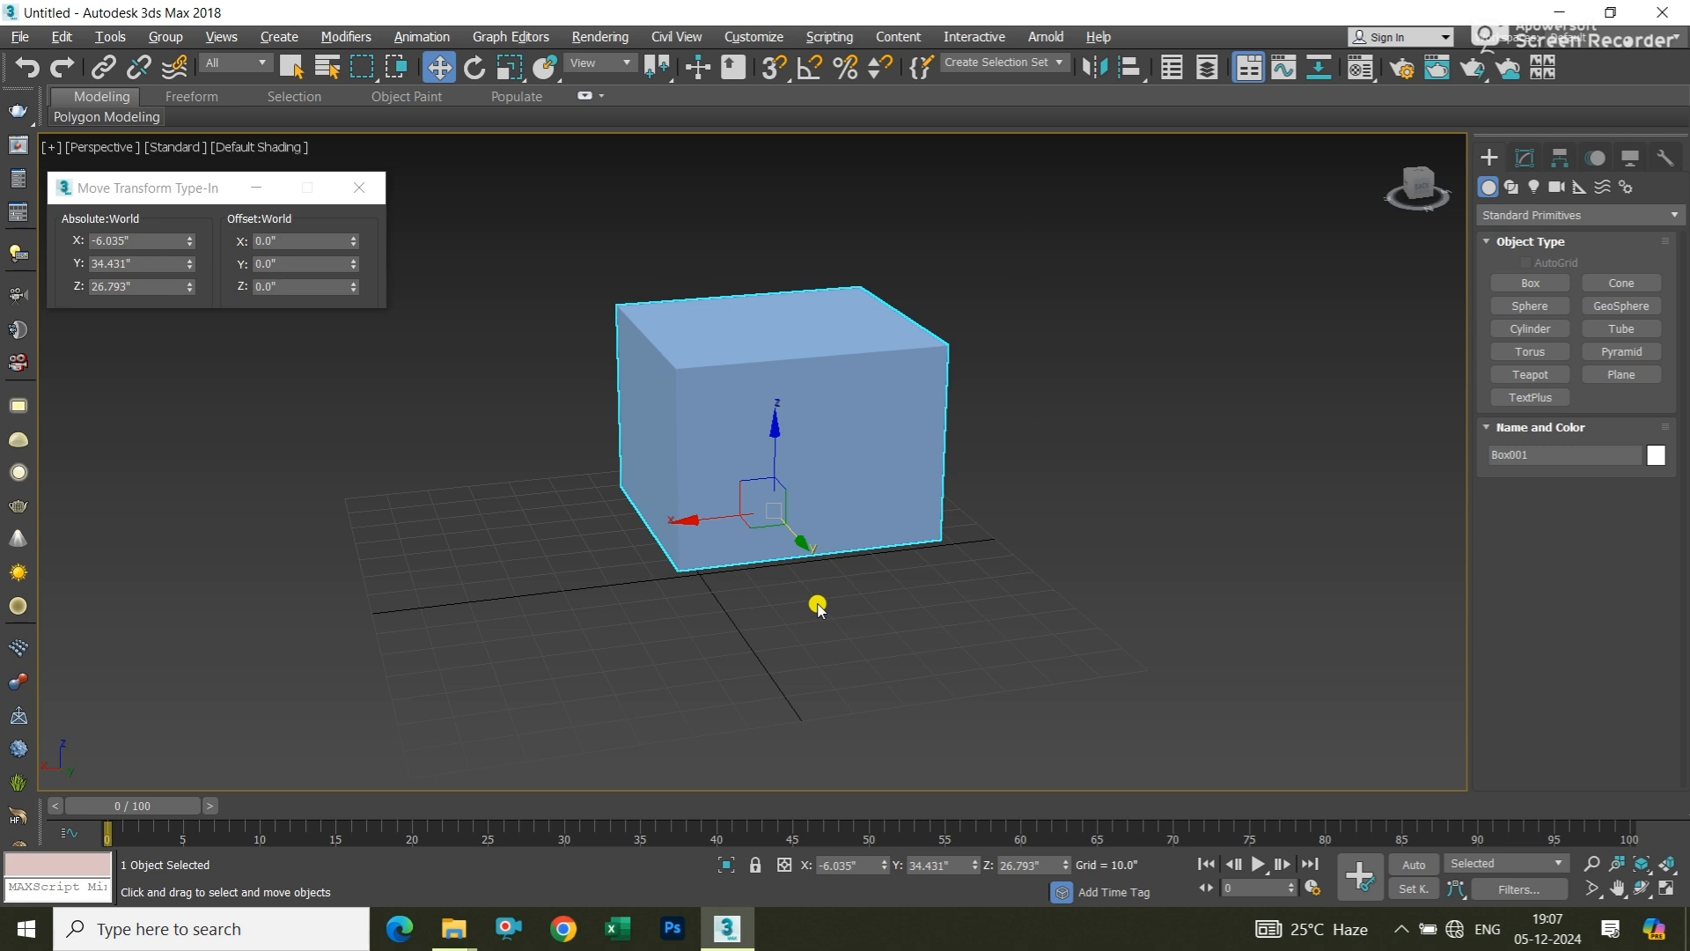
Lower the box along the Z axis to about -7.2"
mouse_move(818, 607)
middle_mouse_down("alt")
mouse_move(860, 536)
mouse_move(906, 589)
mouse_move(959, 592)
mouse_move(822, 578)
mouse_move(819, 563)
mouse_move(837, 593)
mouse_move(808, 578)
middle_mouse_up("alt")
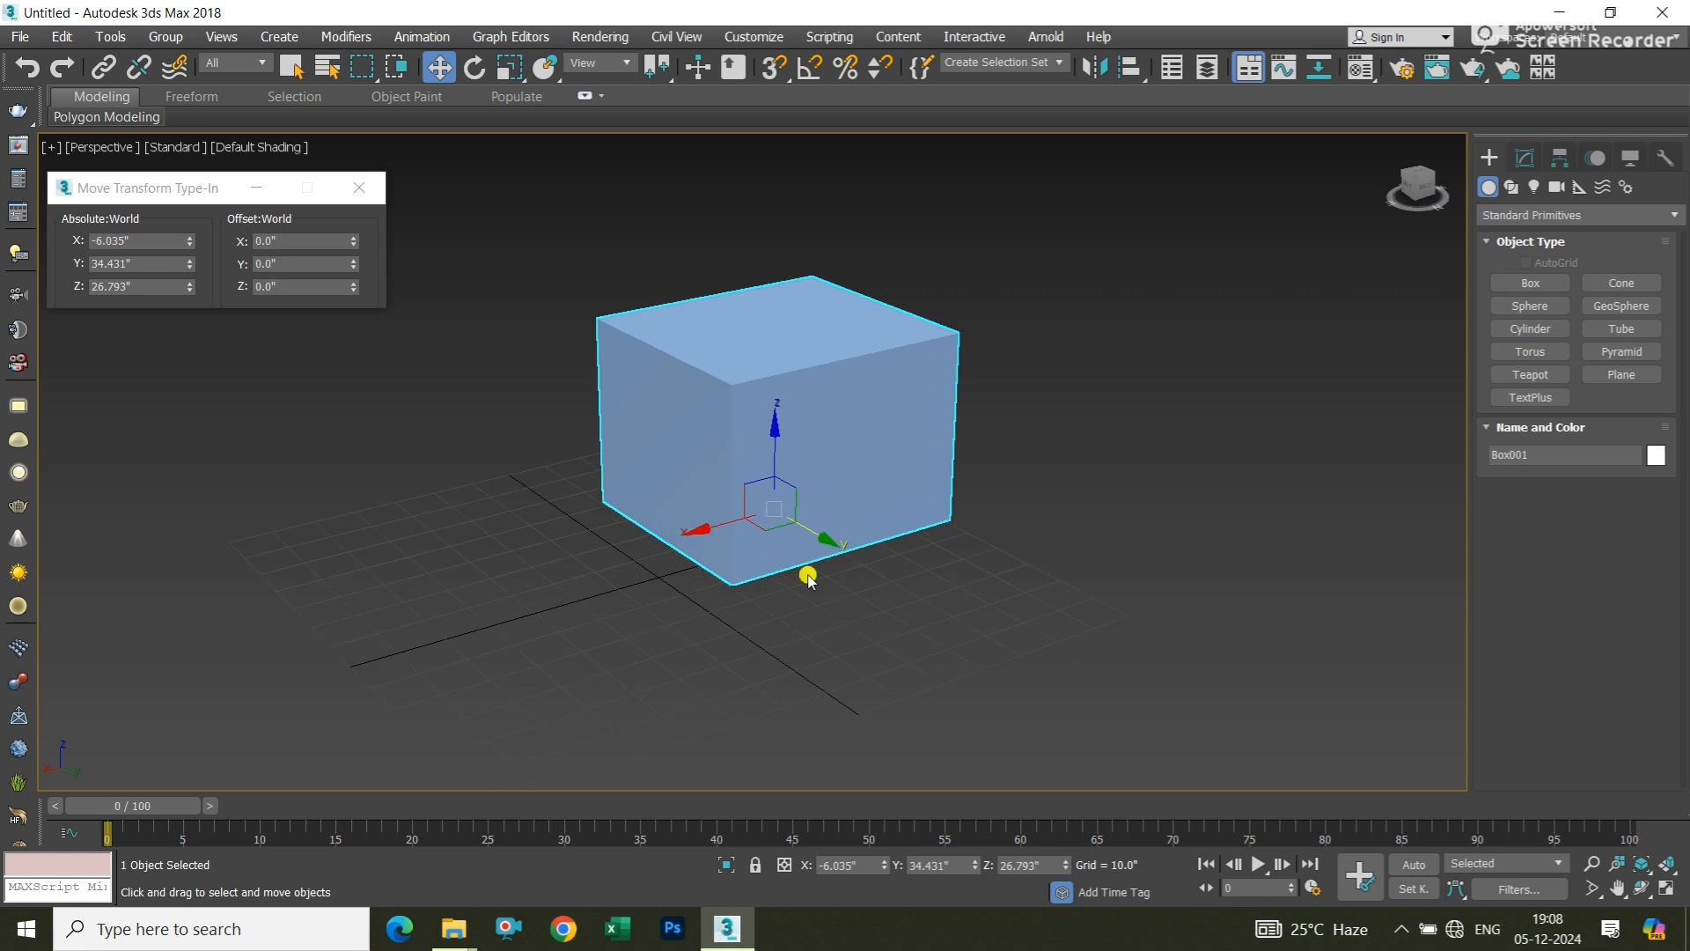
left_click_drag(773, 428, 761, 582)
middle_click_drag(747, 707, 709, 581, "alt")
middle_click_drag(733, 510, 750, 527, "alt")
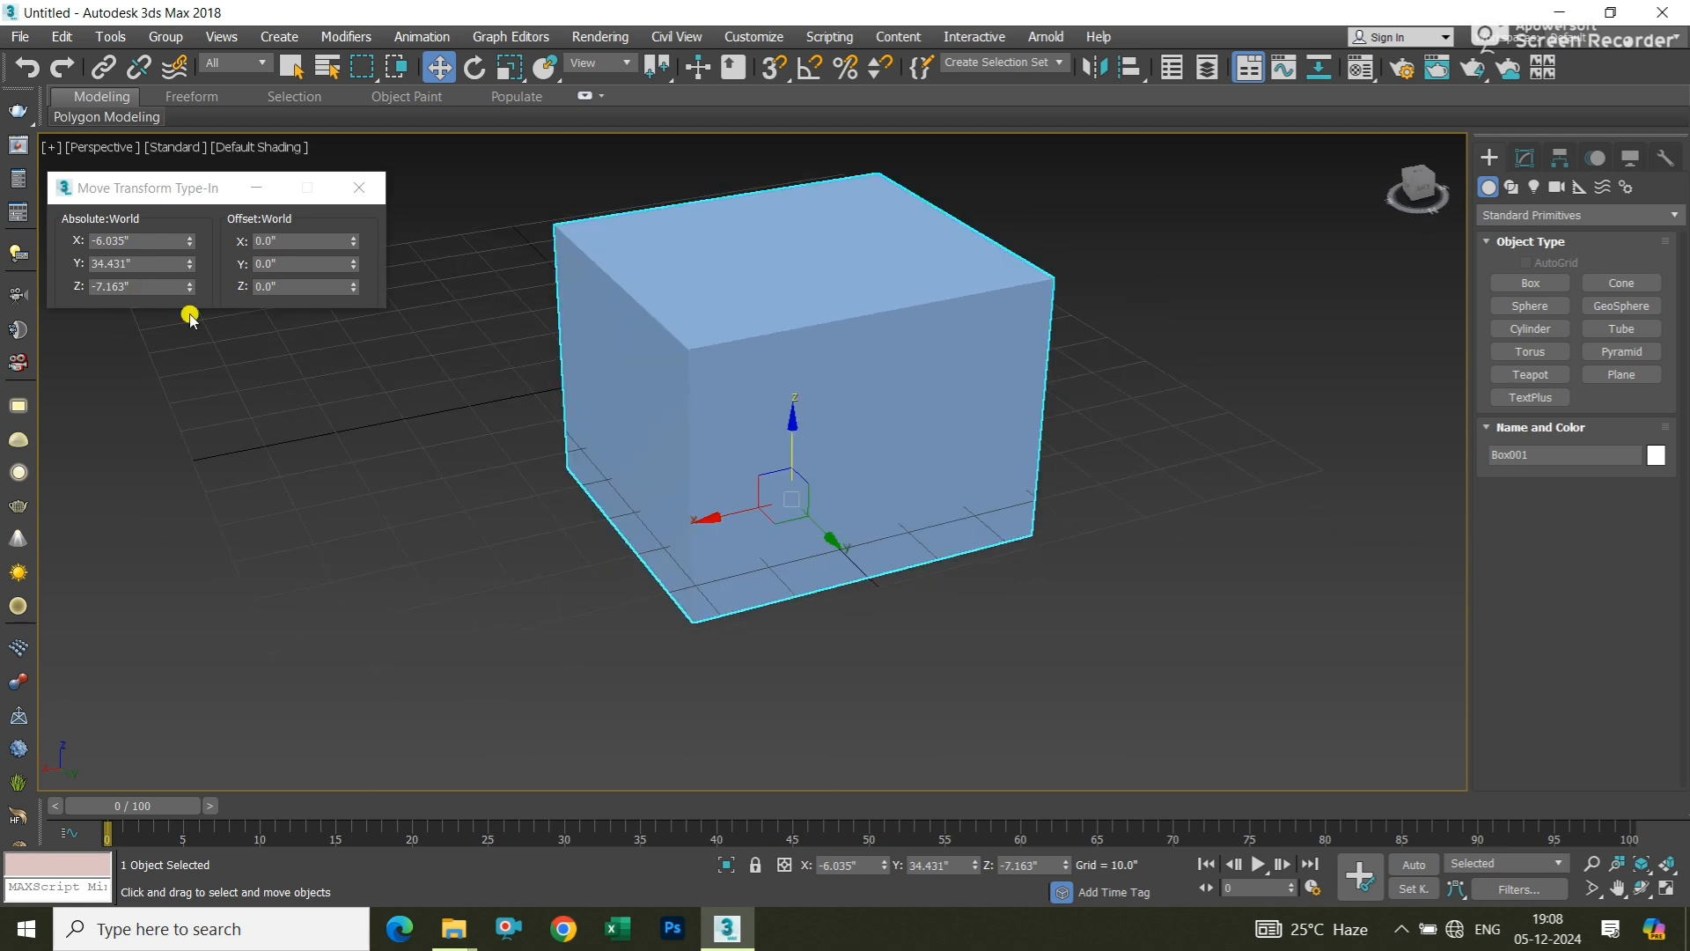
Move the box along the X axis to about 19.4" and along the Y axis to about 42.0"
middle_click_drag(787, 459, 925, 509, "alt")
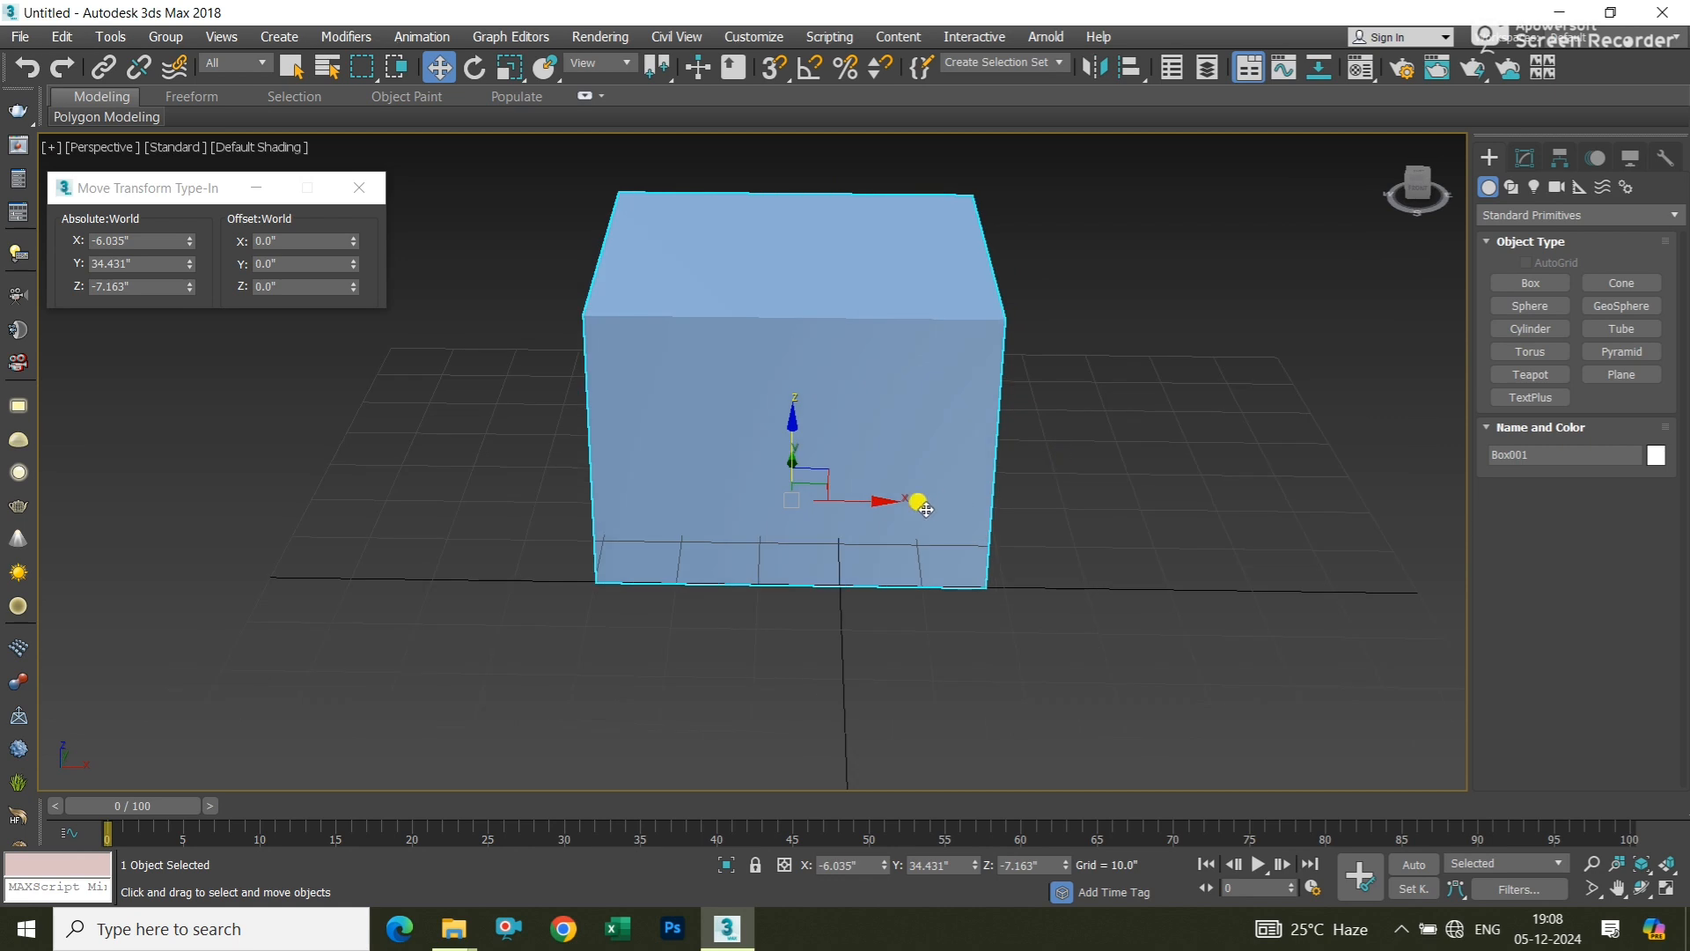
left_click_drag(867, 500, 1049, 485)
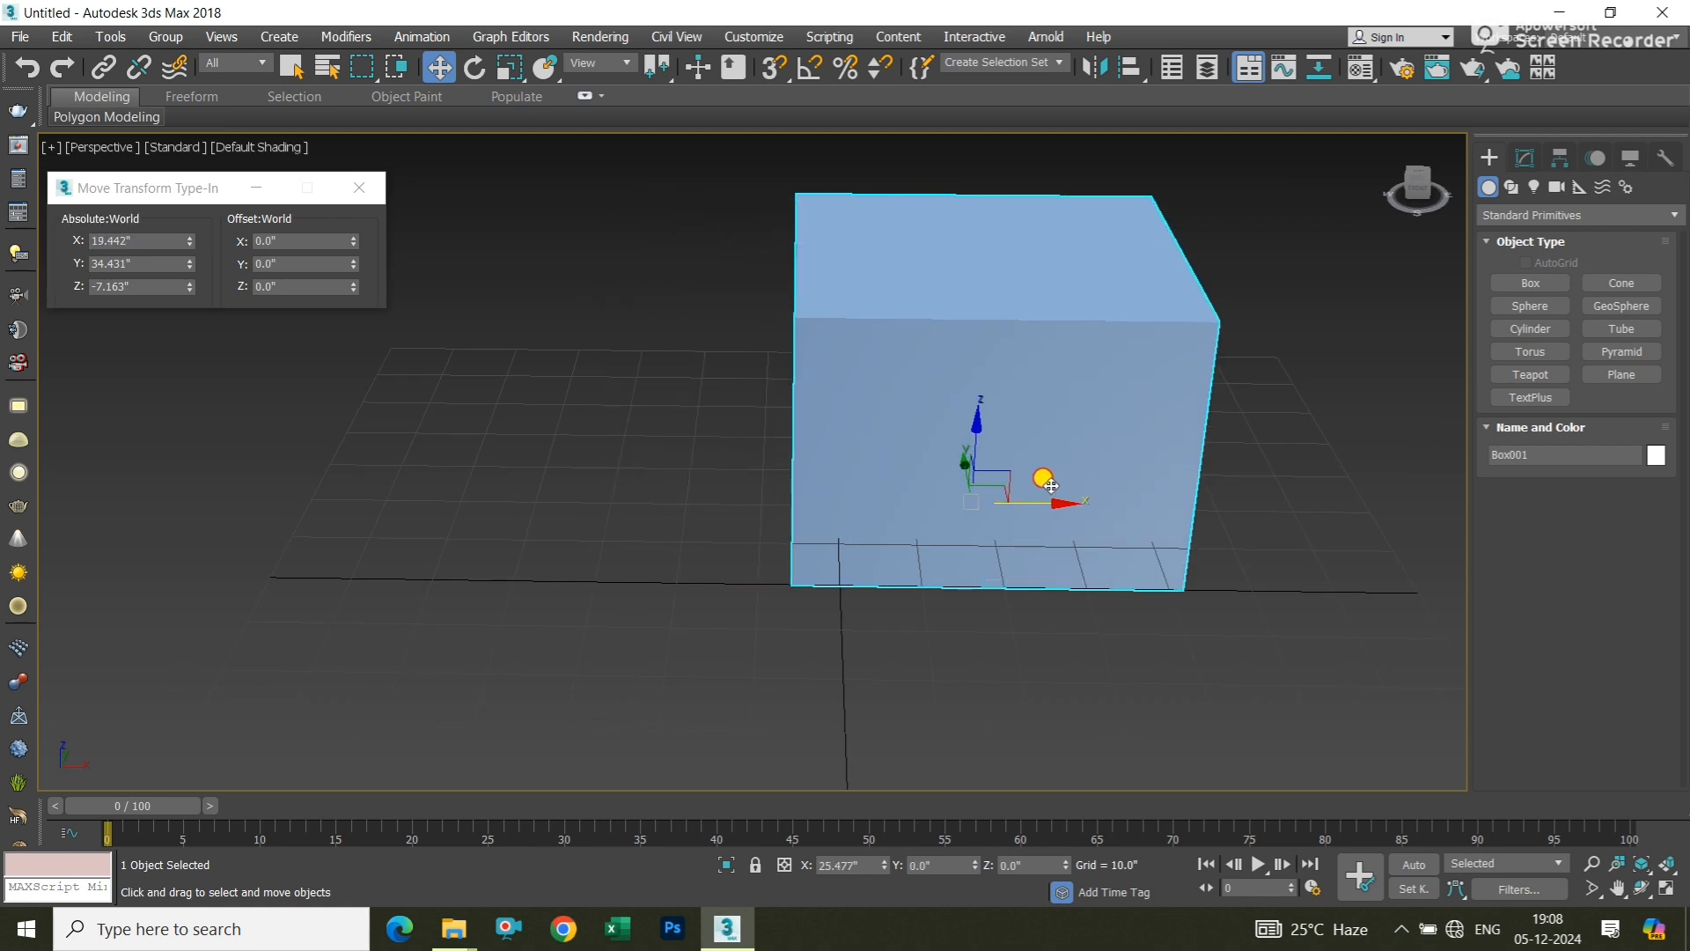
middle_click_drag(1000, 475, 936, 493, "alt")
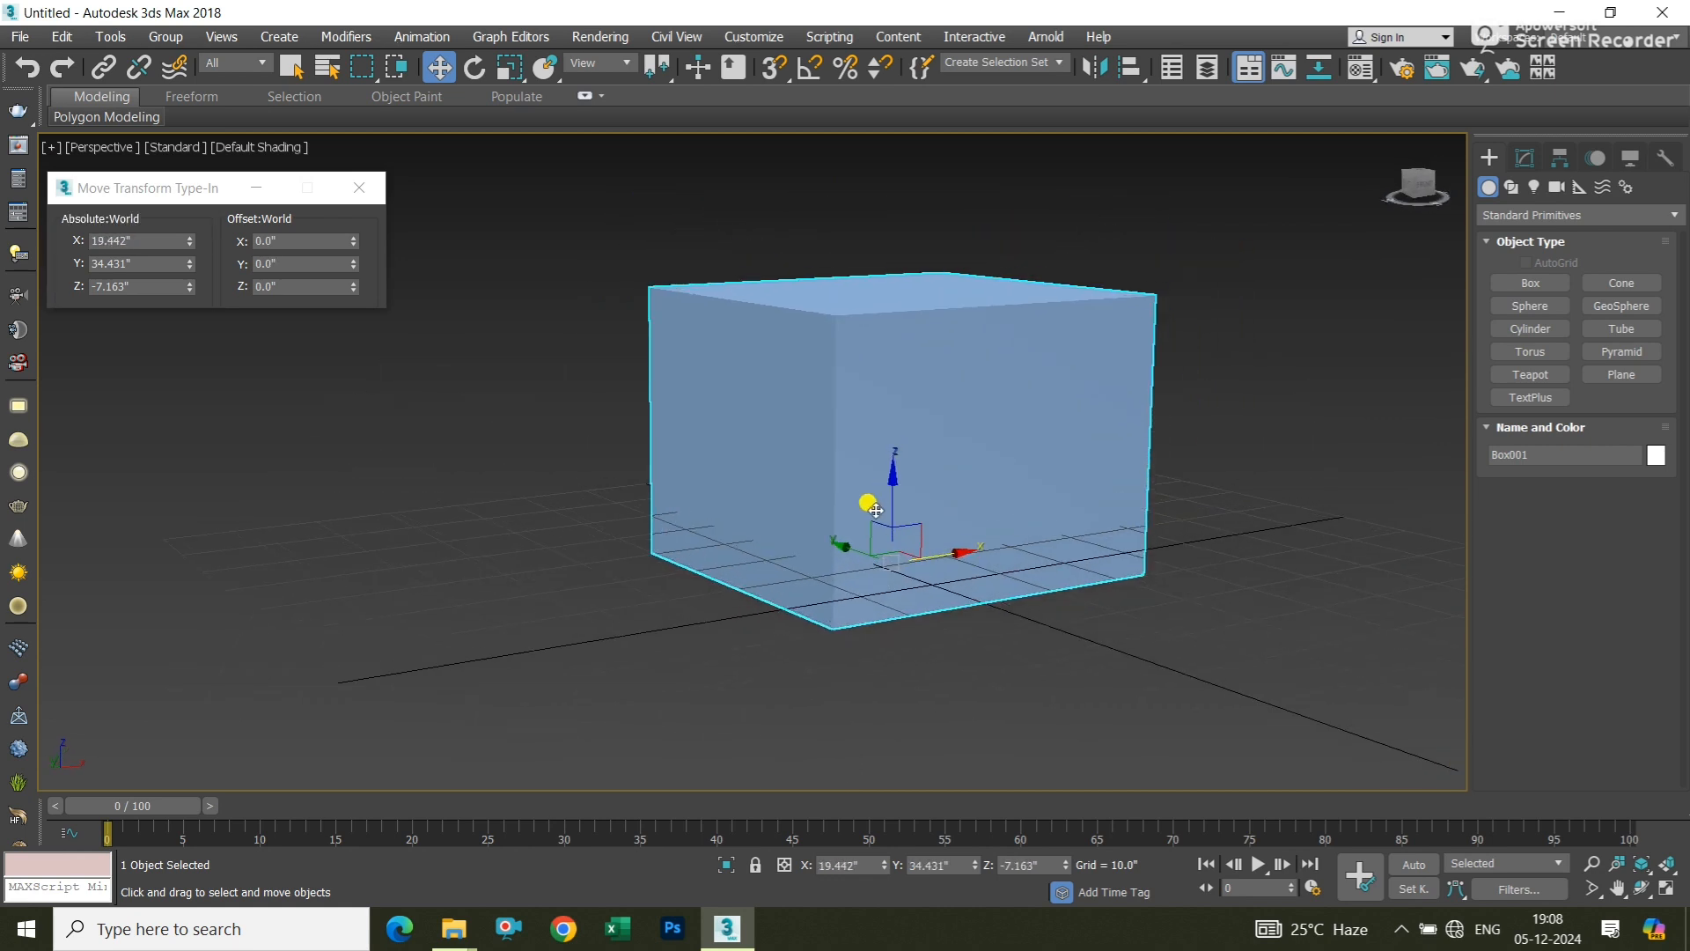
left_click_drag(847, 541, 970, 524)
middle_click_drag(969, 525, 905, 540, "alt")
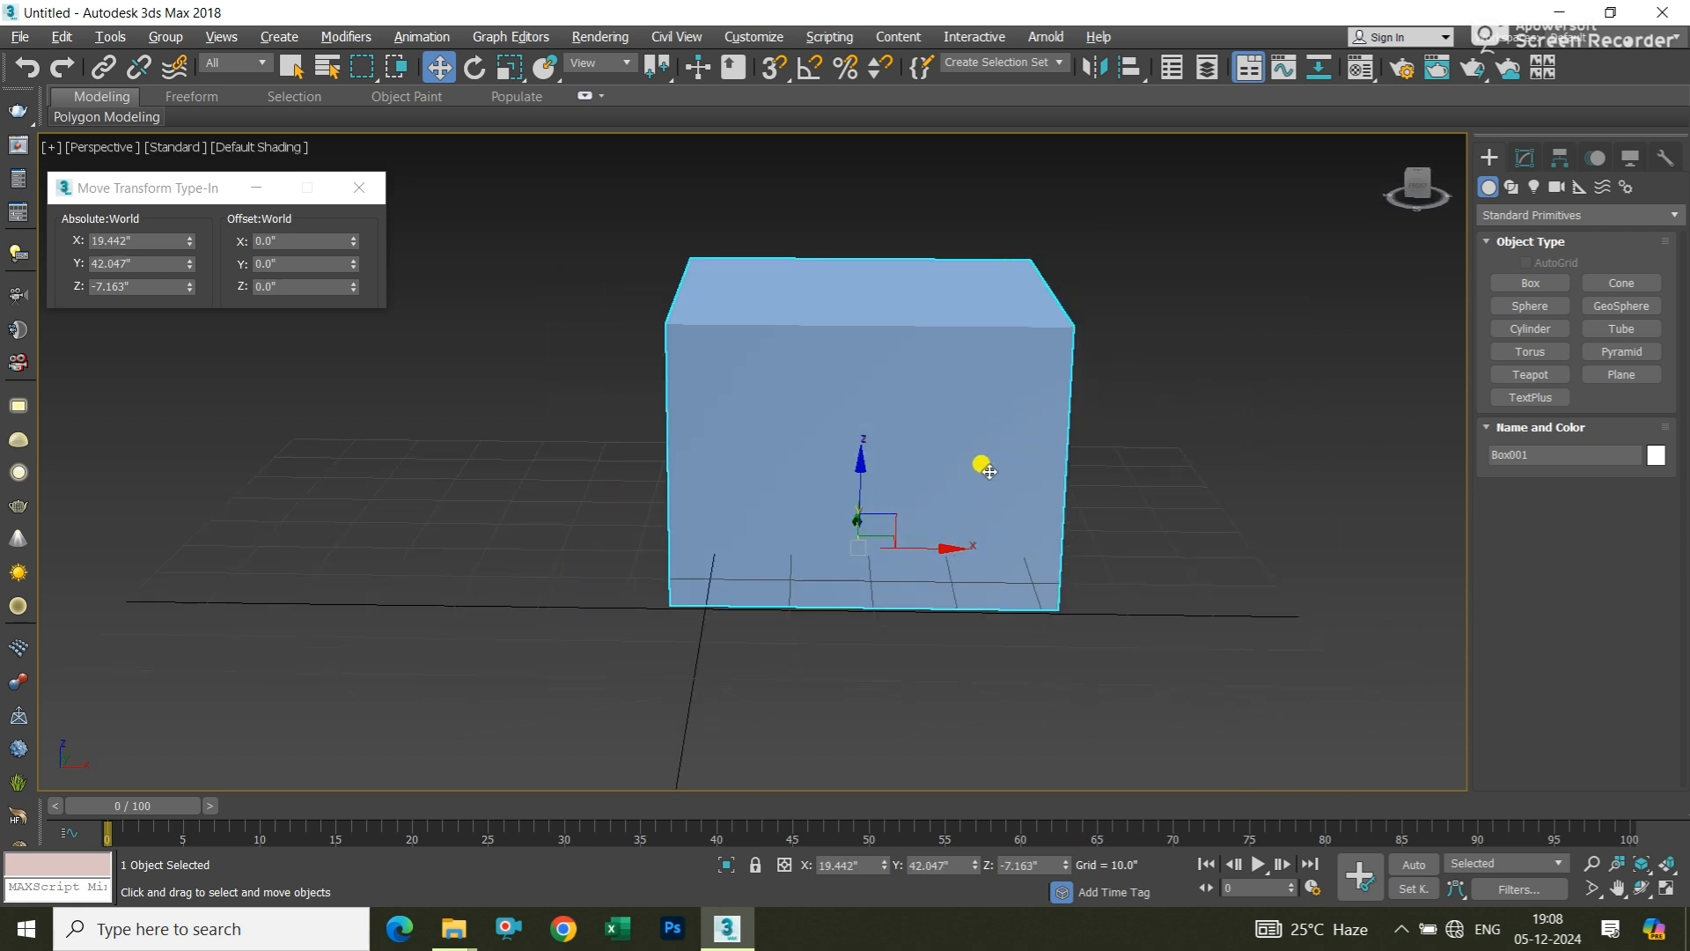
Reselect the box and set its absolute world position to X 0, Y 0 and Z 0 in the Move Transform Type-In
middle_click_drag(986, 469, 818, 547, "alt")
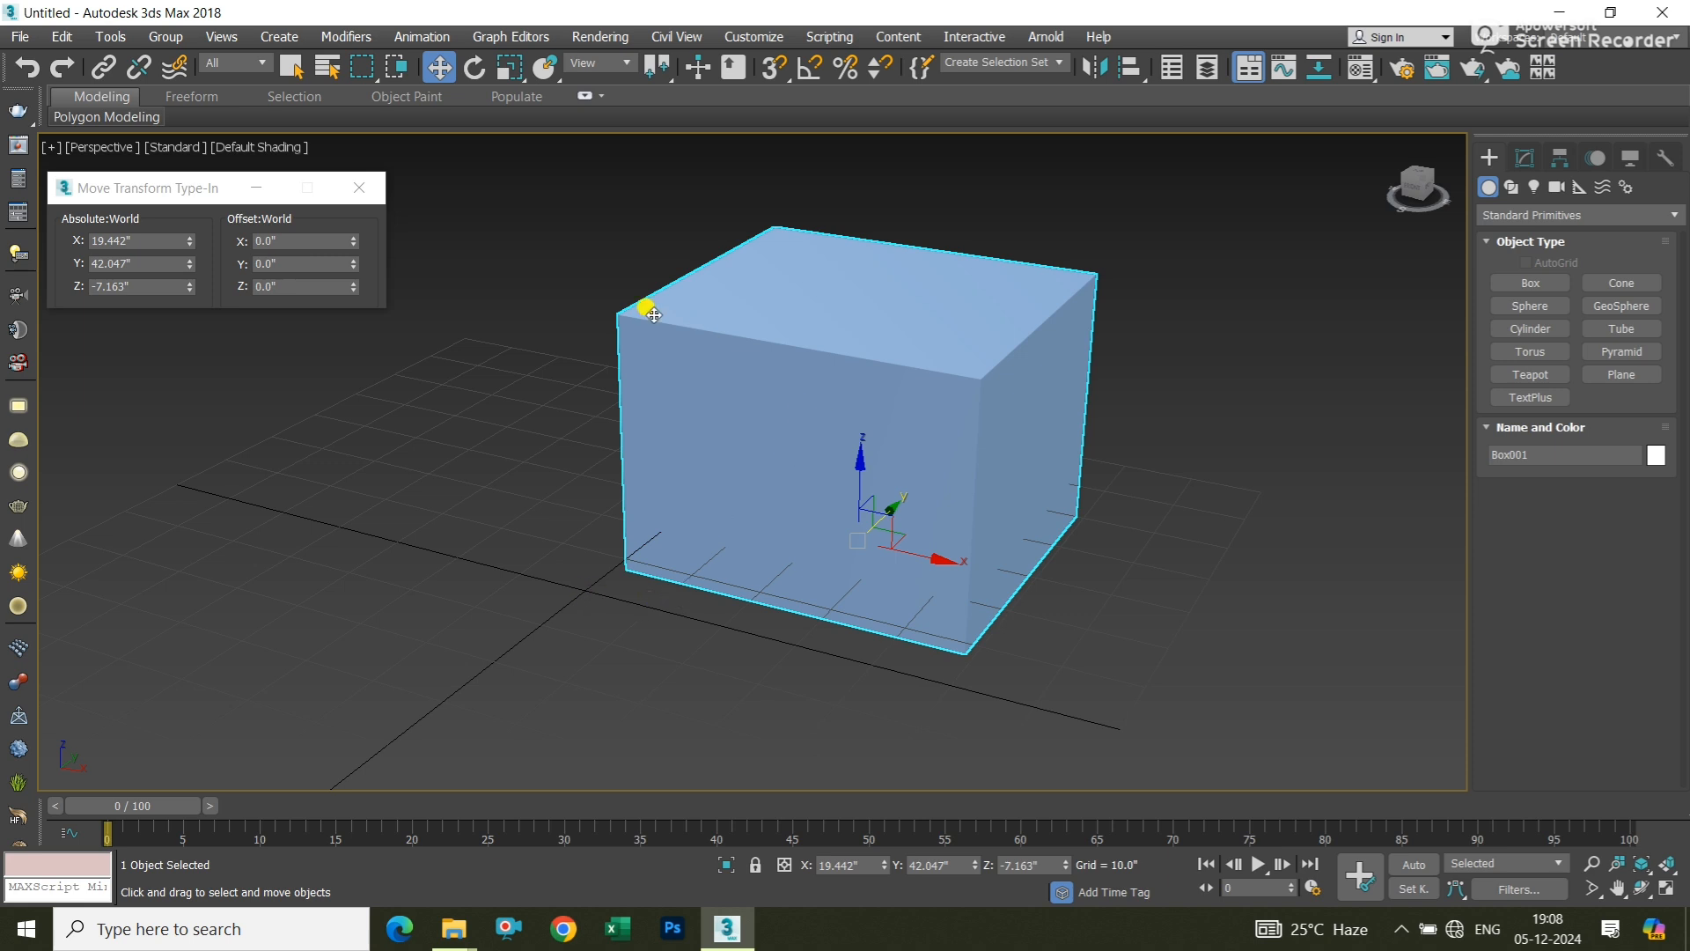
left_click(557, 332)
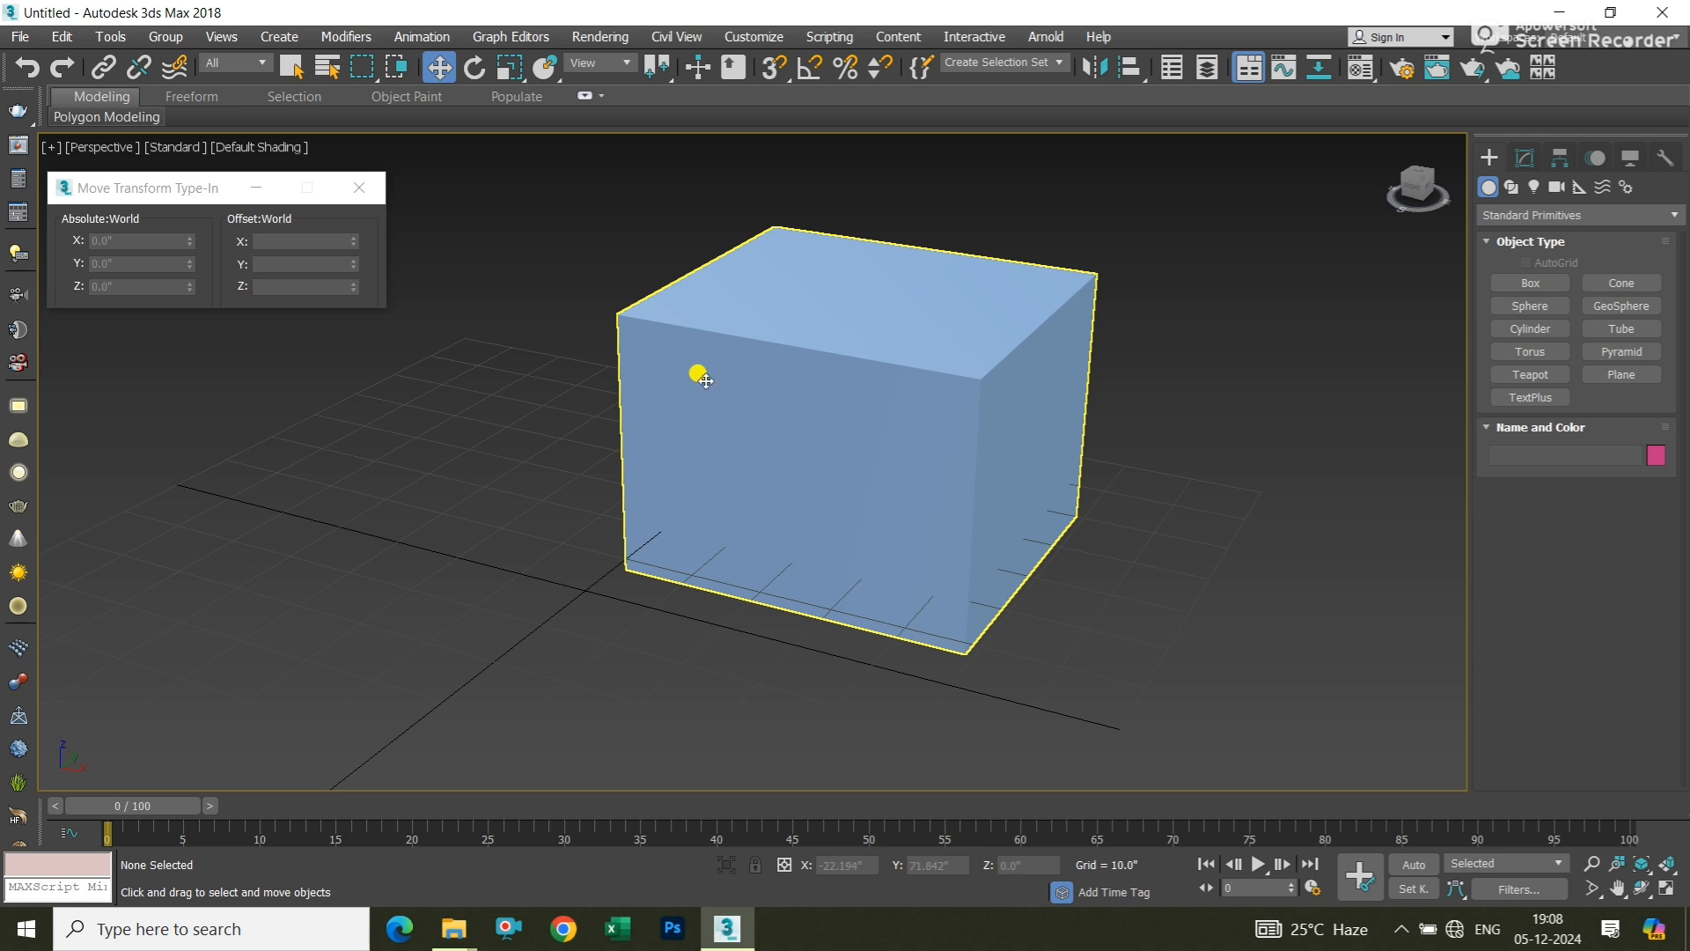
left_click(705, 380)
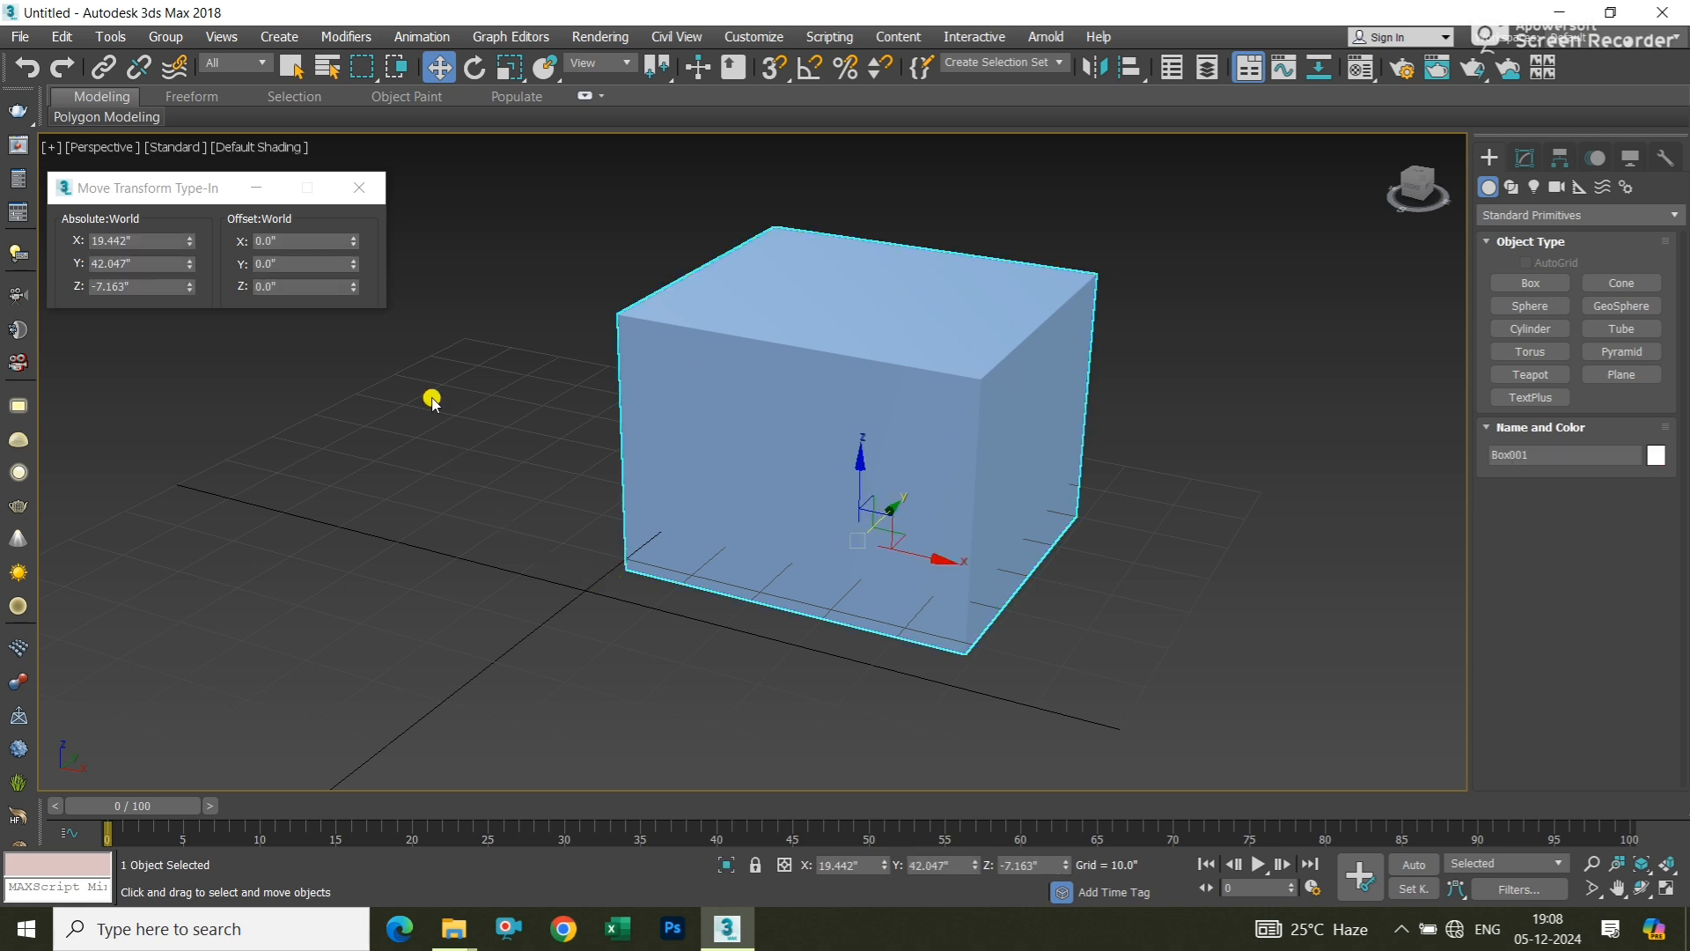
left_click(162, 246)
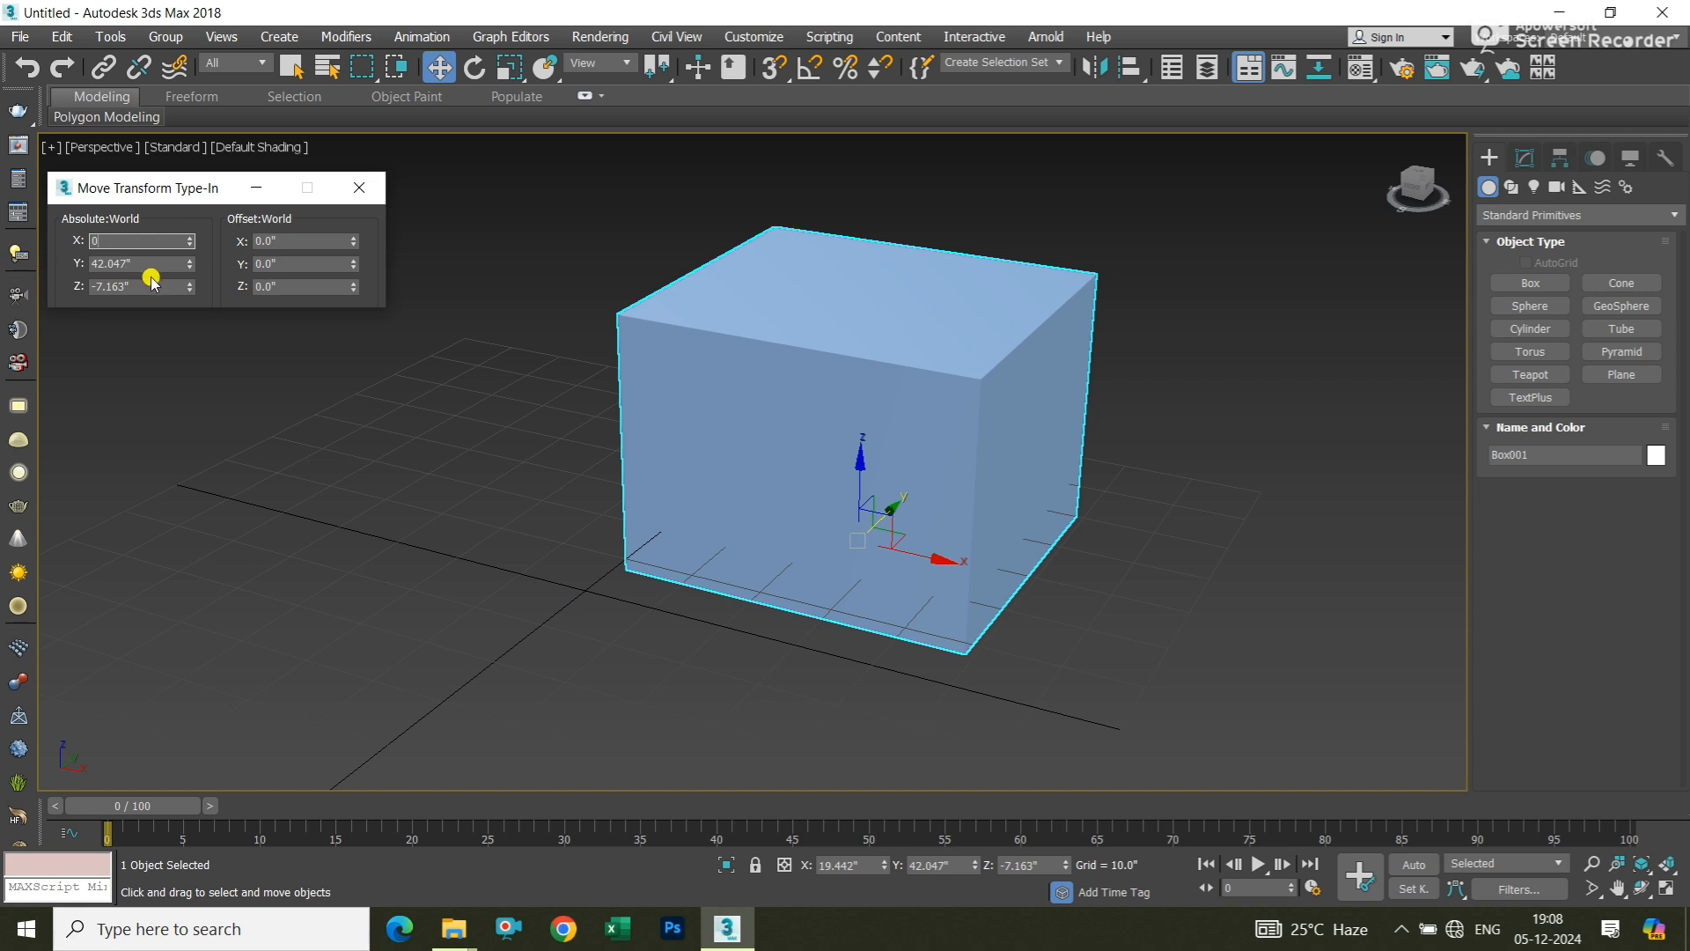
key("Tab")
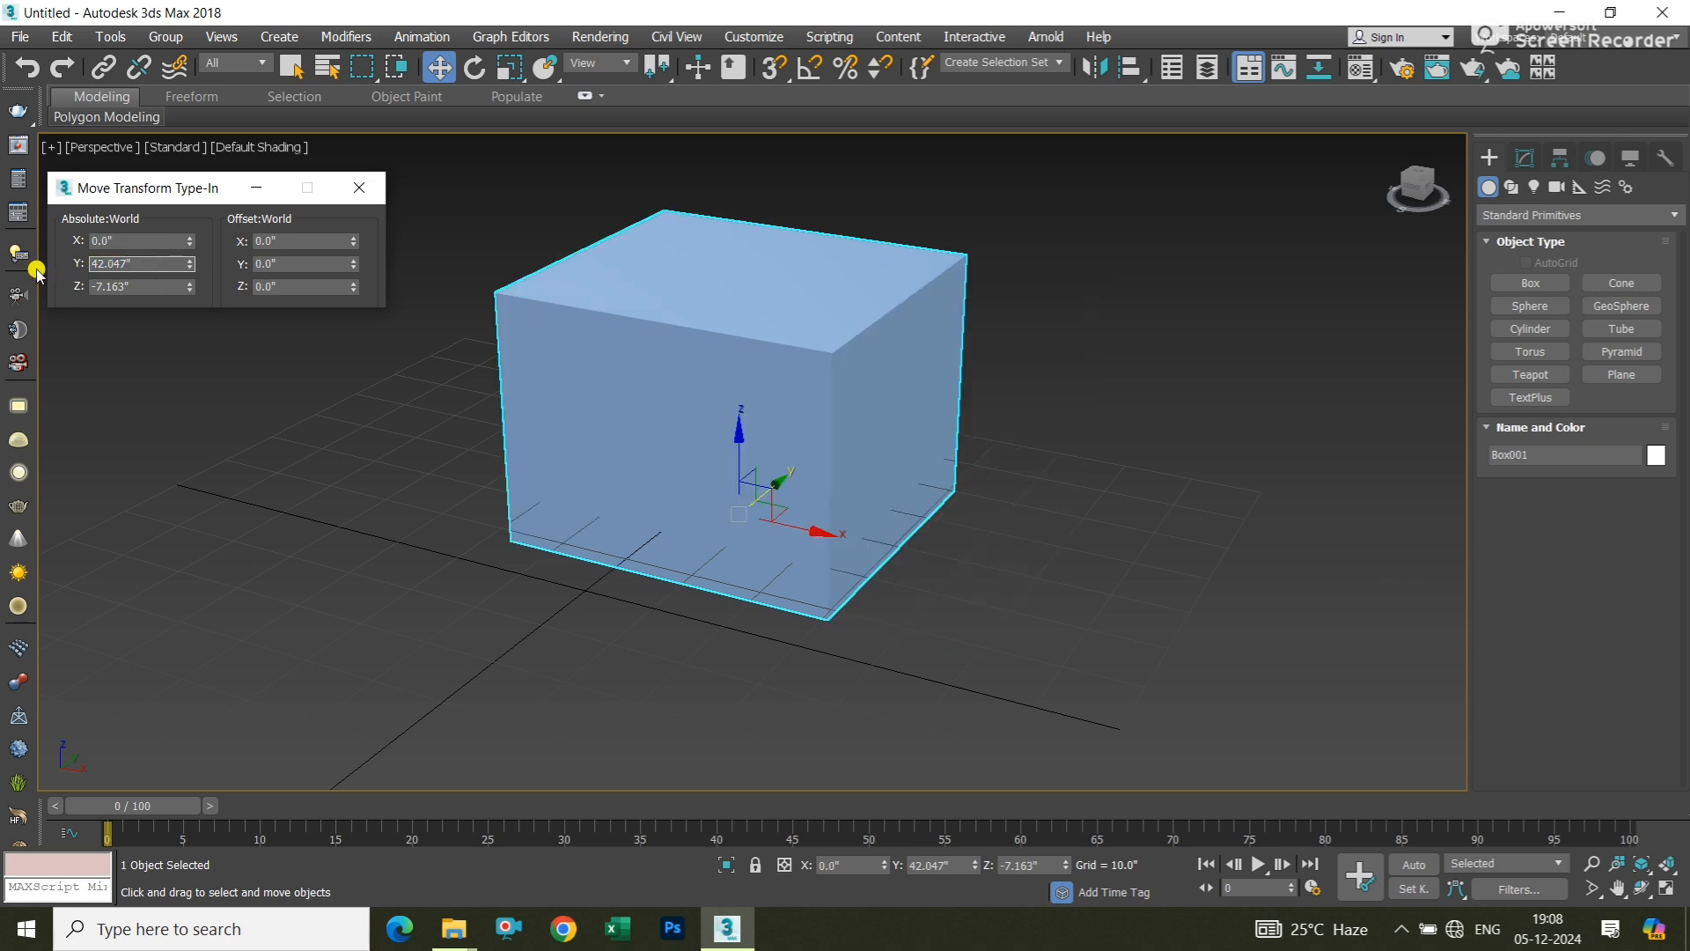
left_click_drag(141, 262, 40, 265)
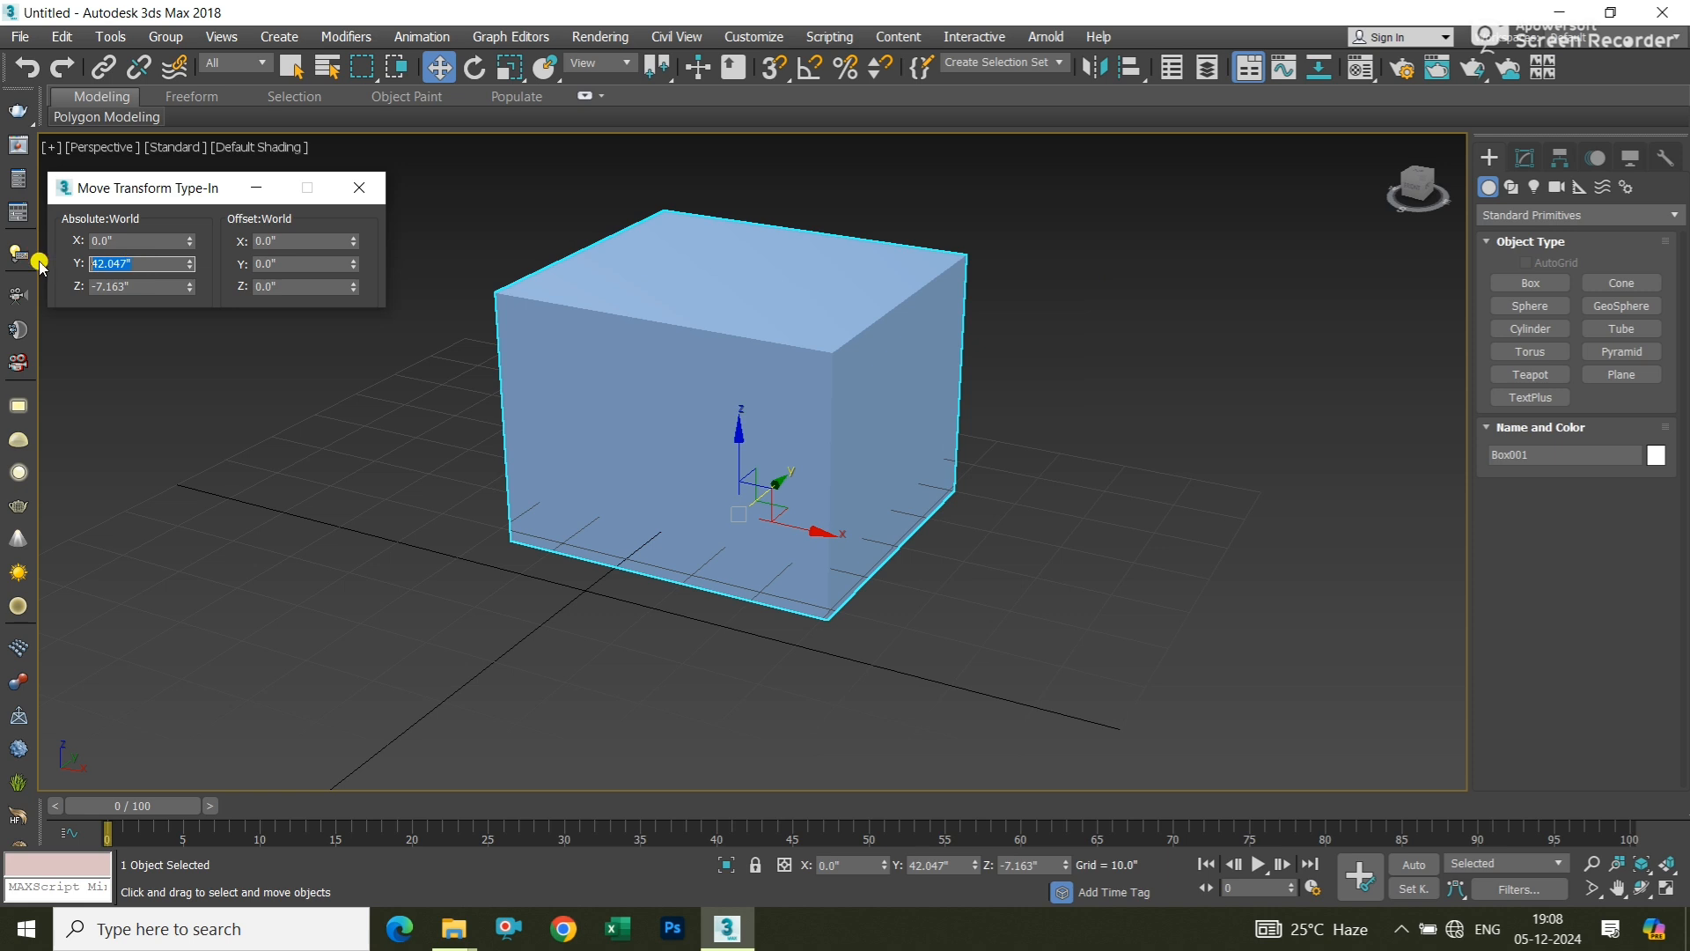
type("0")
key("Return")
double_click(150, 286)
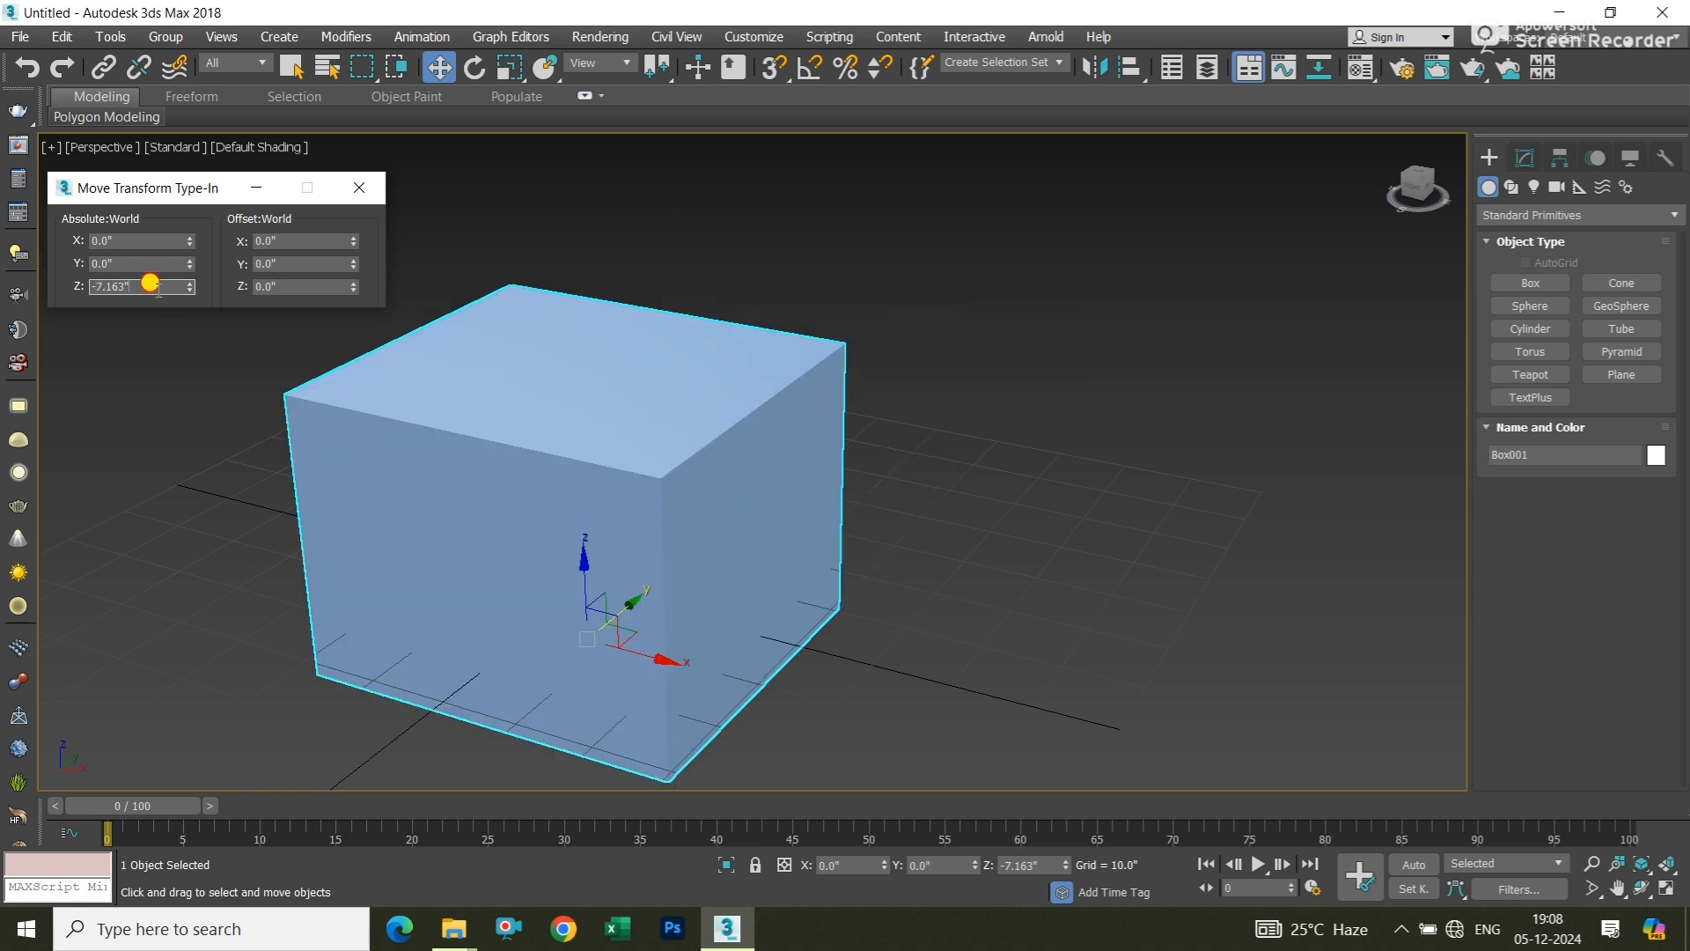
type("0")
key("Return")
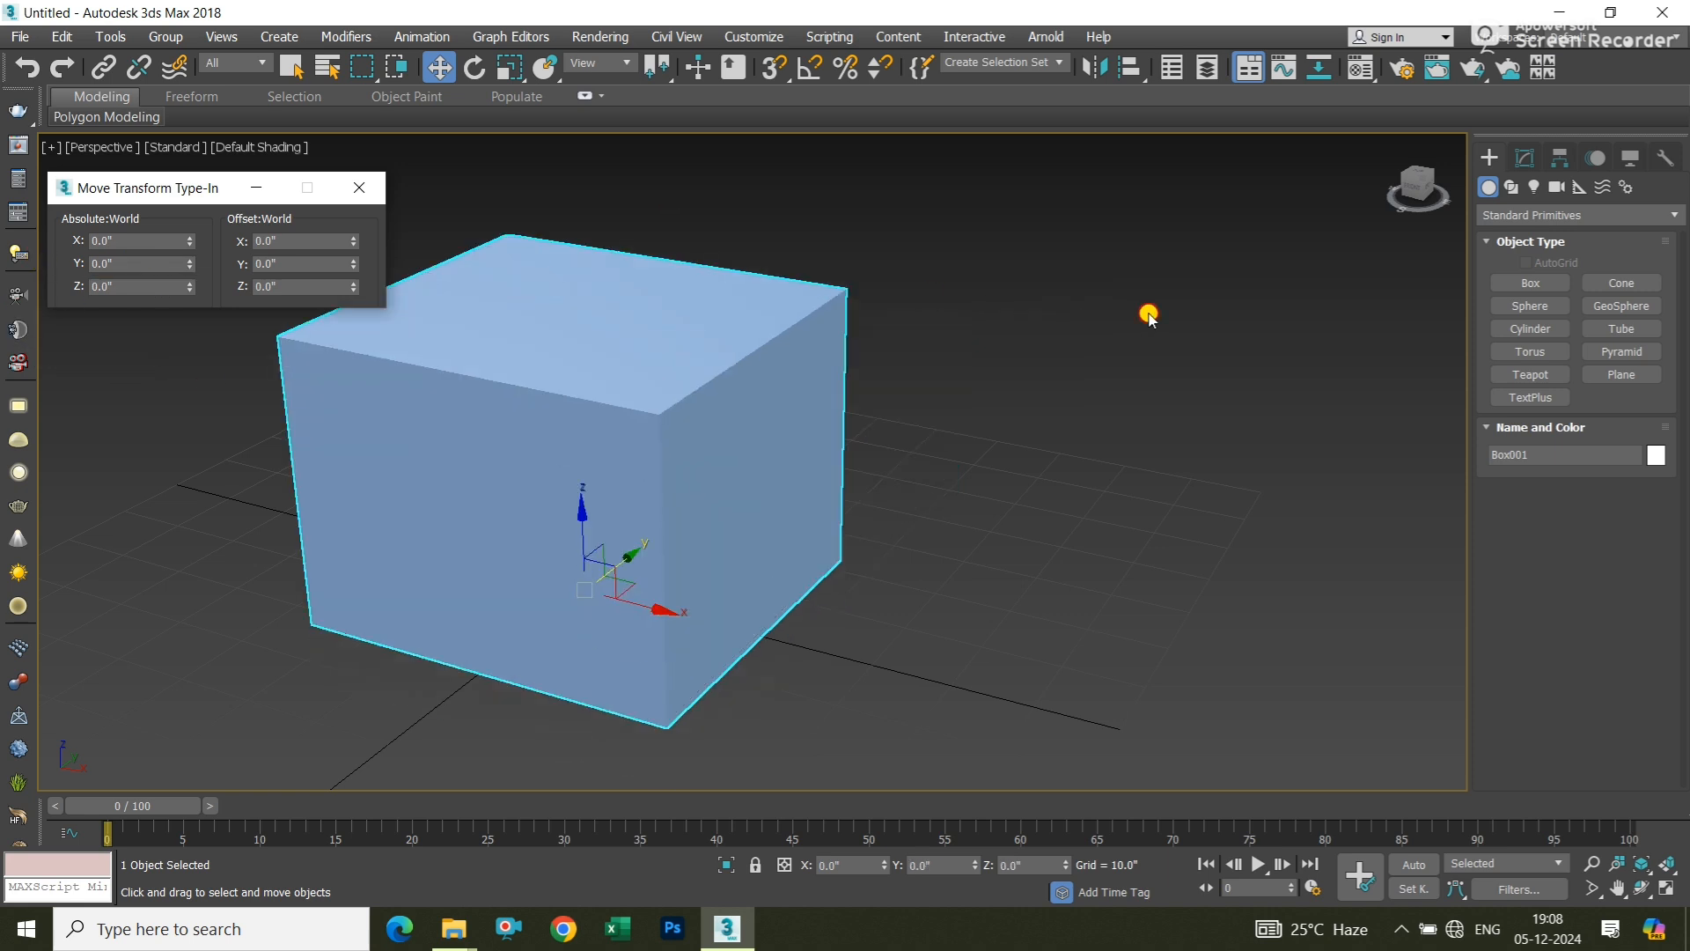
Inspect the centered box from another angle, then close, reopen and close again the Move Transform Type-In
scroll(731, 568, "down", 3)
middle_click_drag(749, 571, 698, 626, "alt")
middle_click_drag(611, 340, 881, 377, "alt")
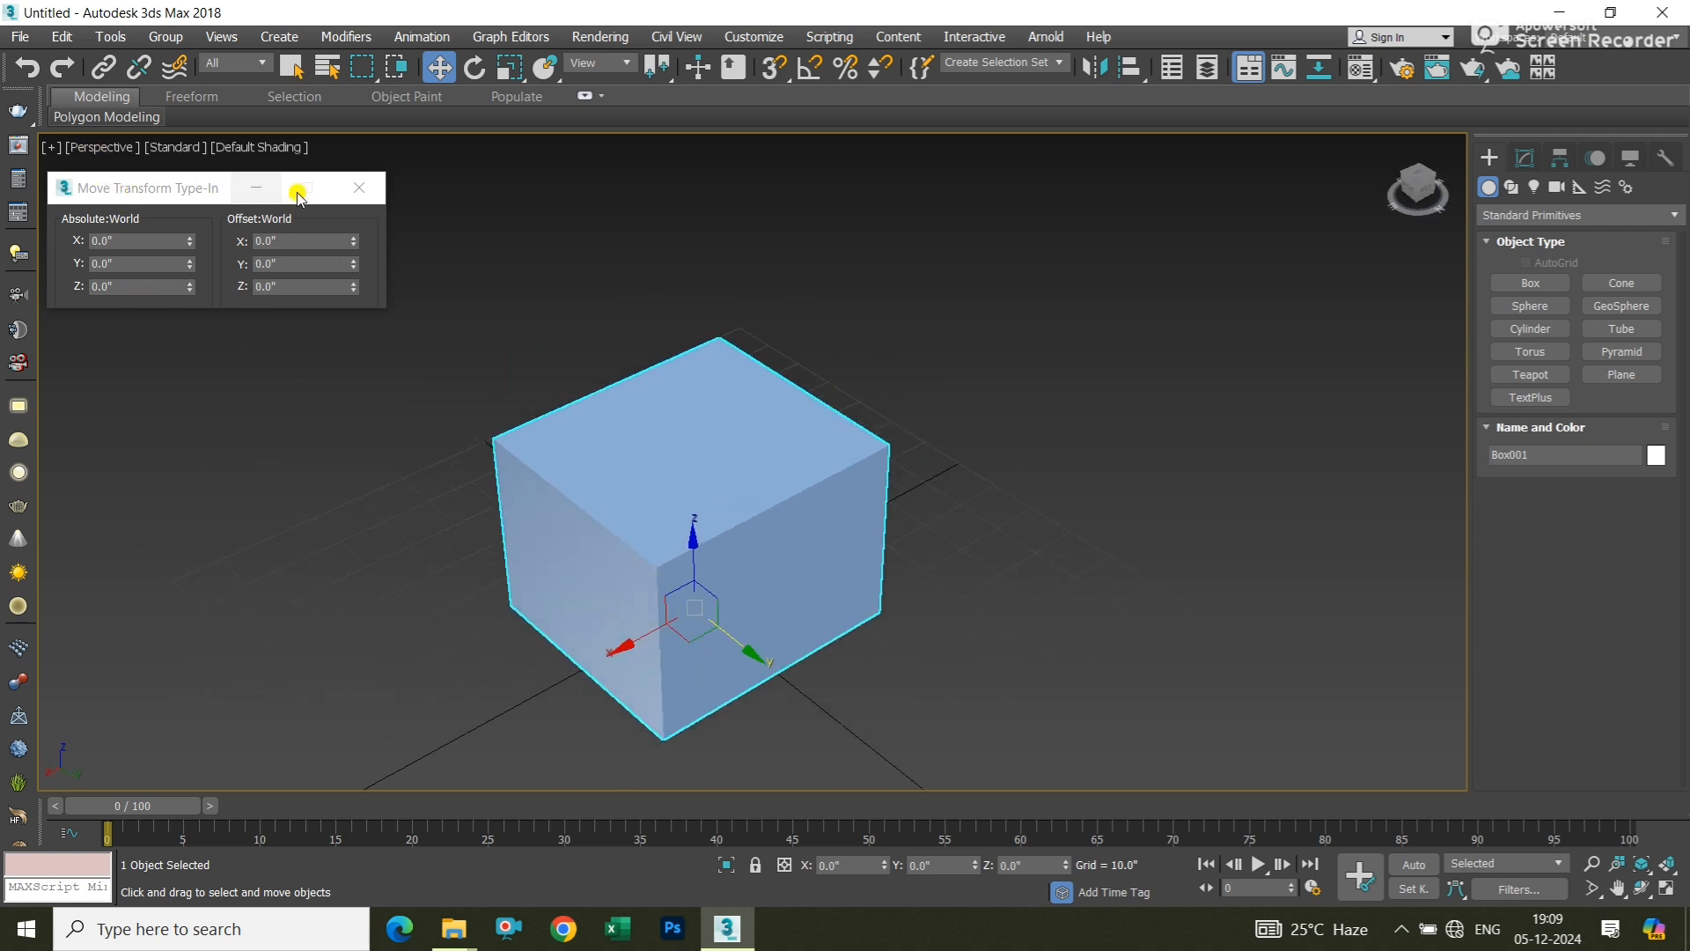
left_click(358, 187)
right_click(439, 67)
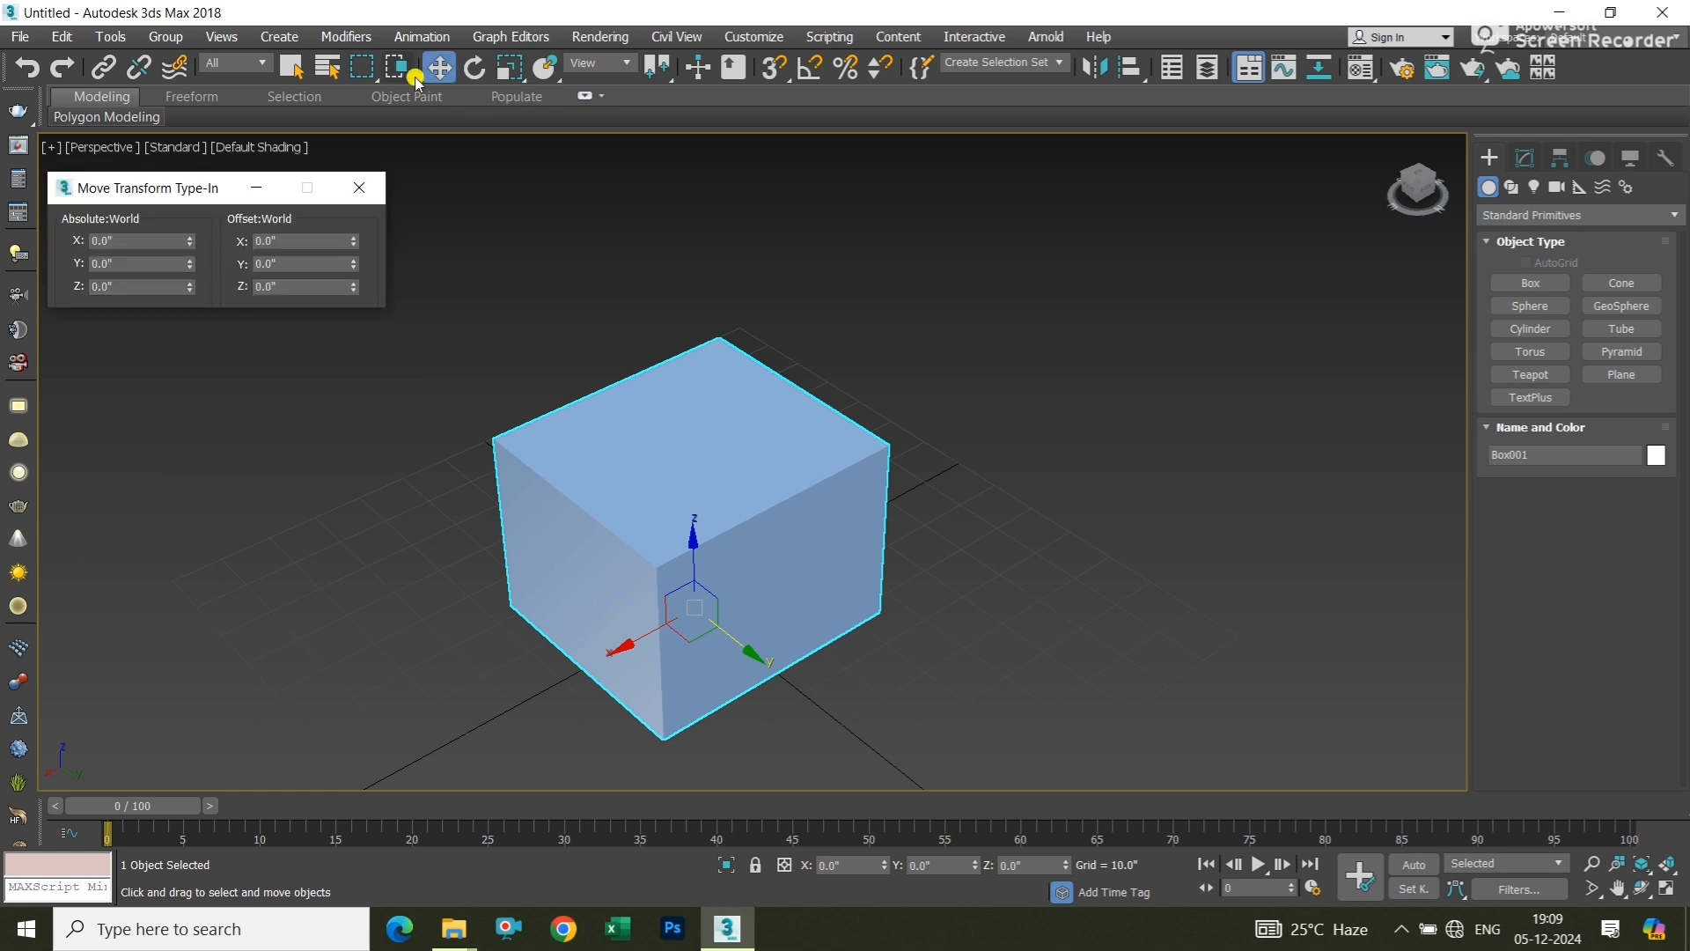
left_click(360, 188)
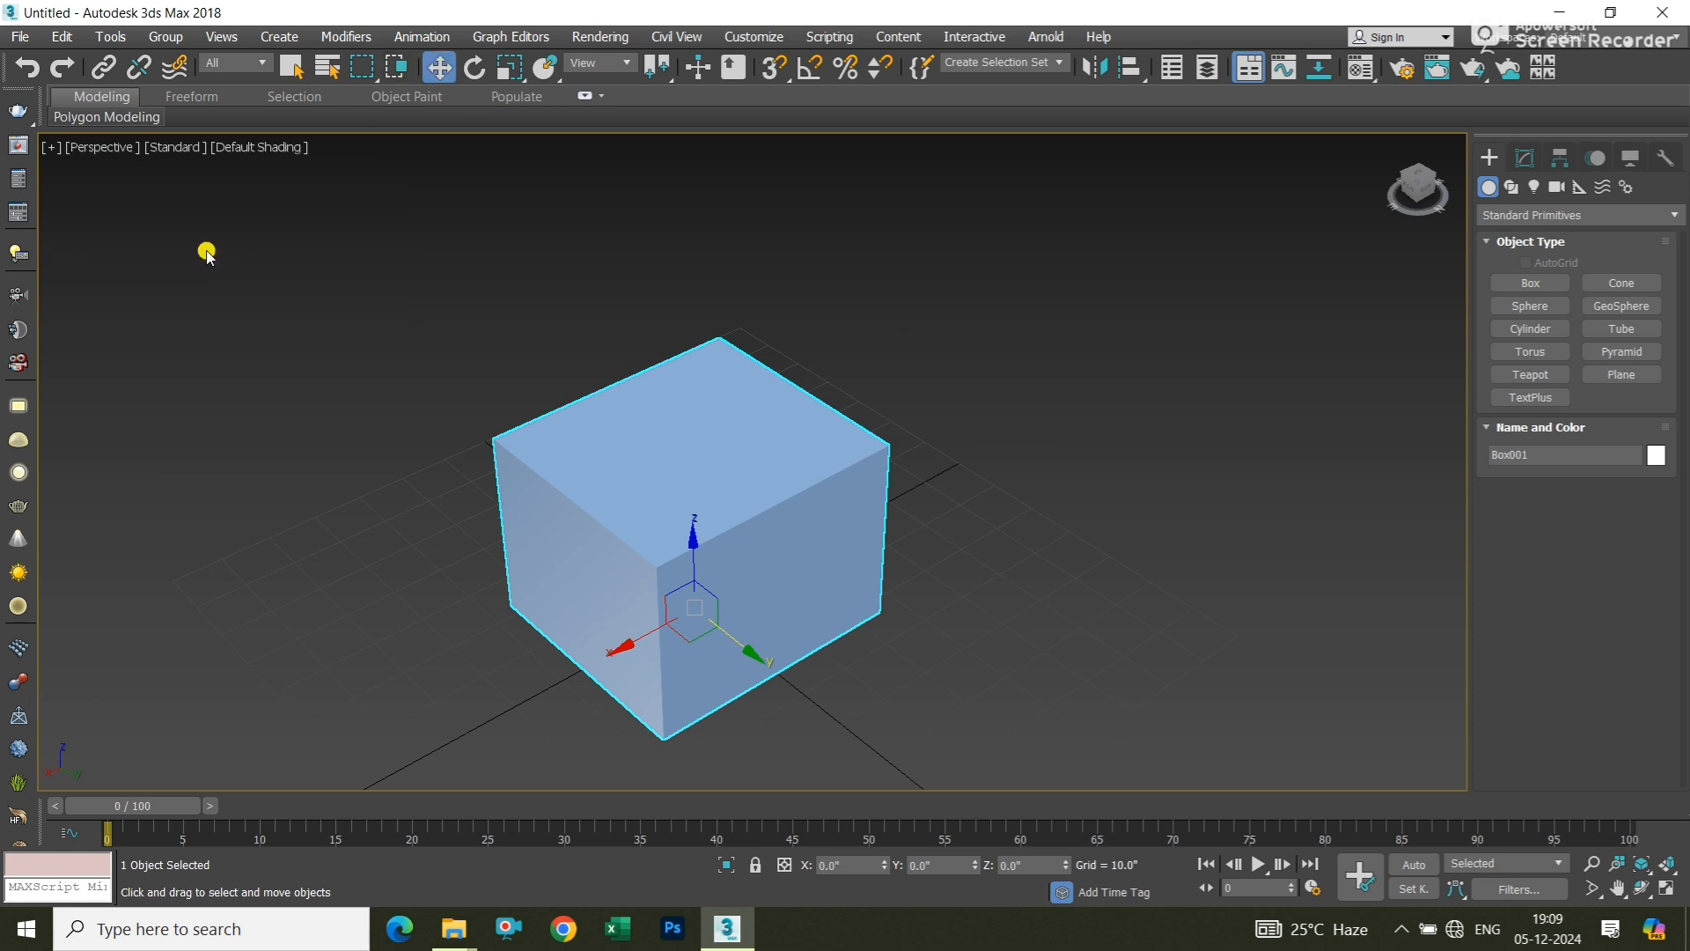
left_click(103, 156)
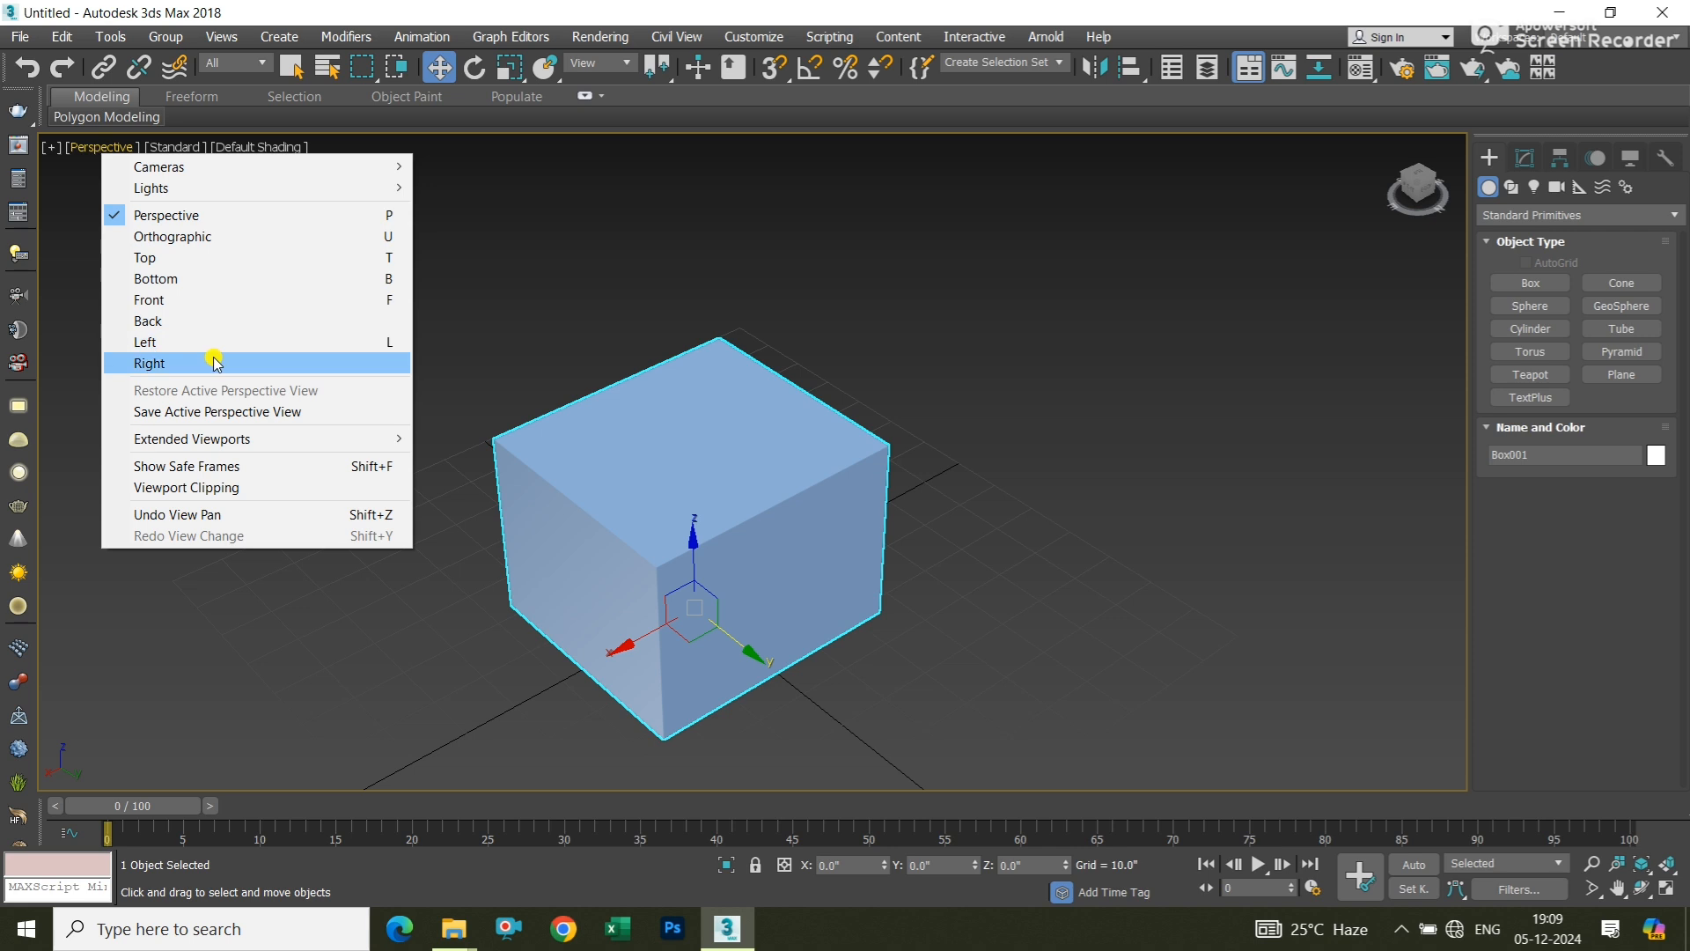
left_click(731, 335)
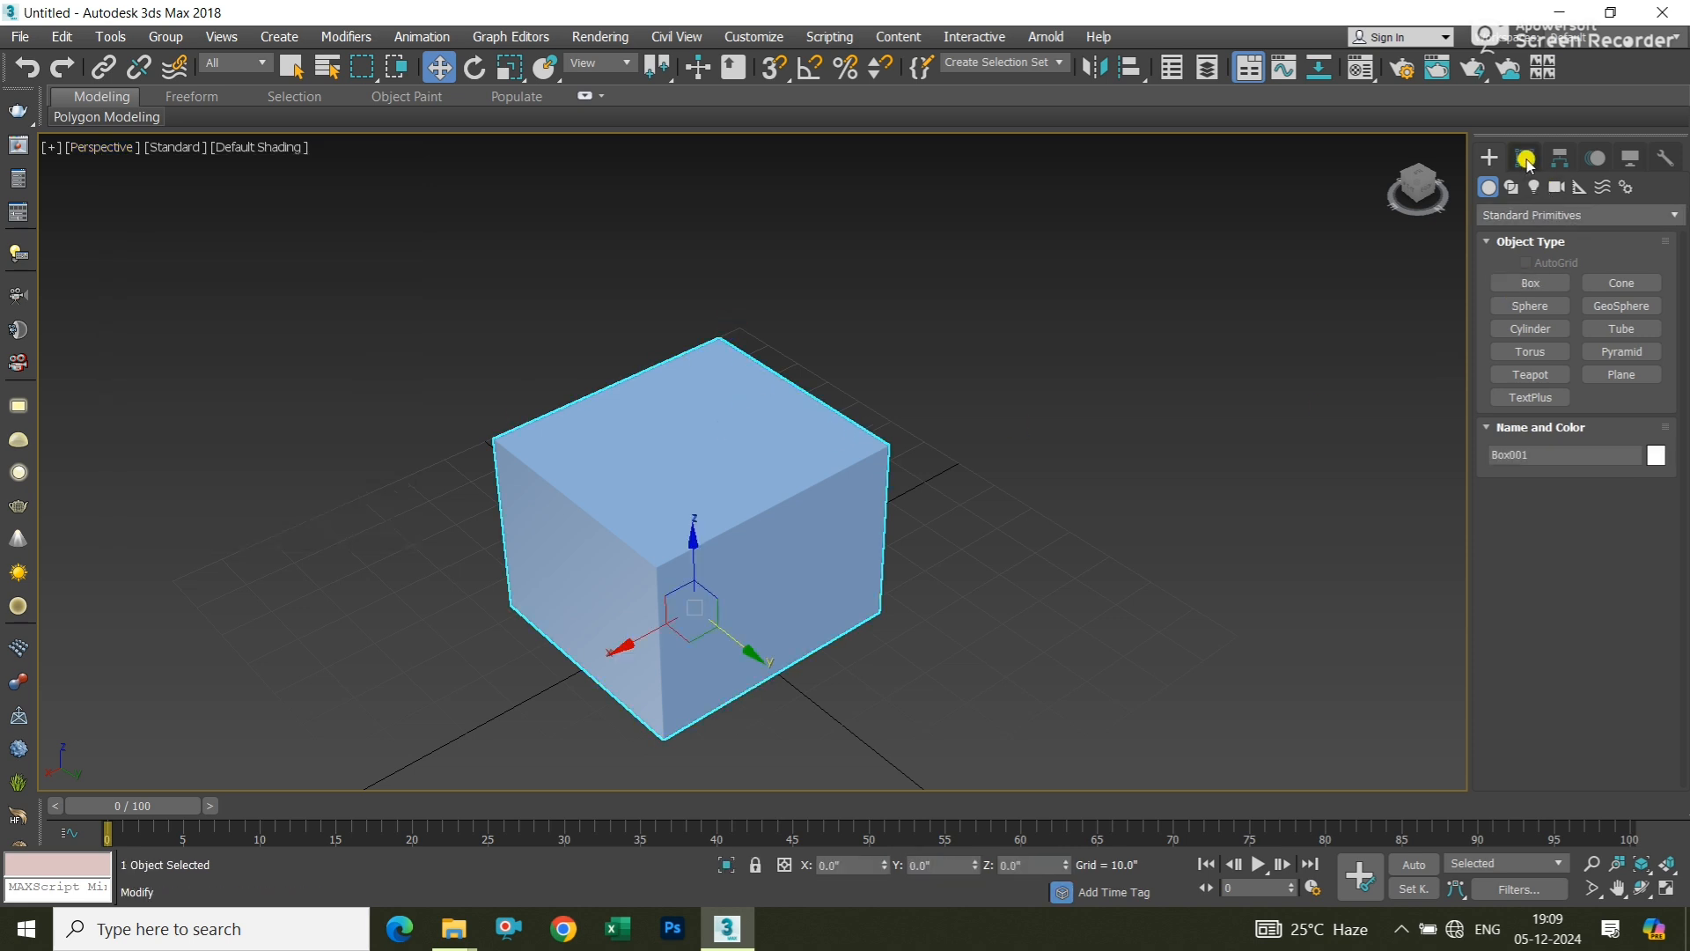
left_click(1009, 449)
left_click(751, 521)
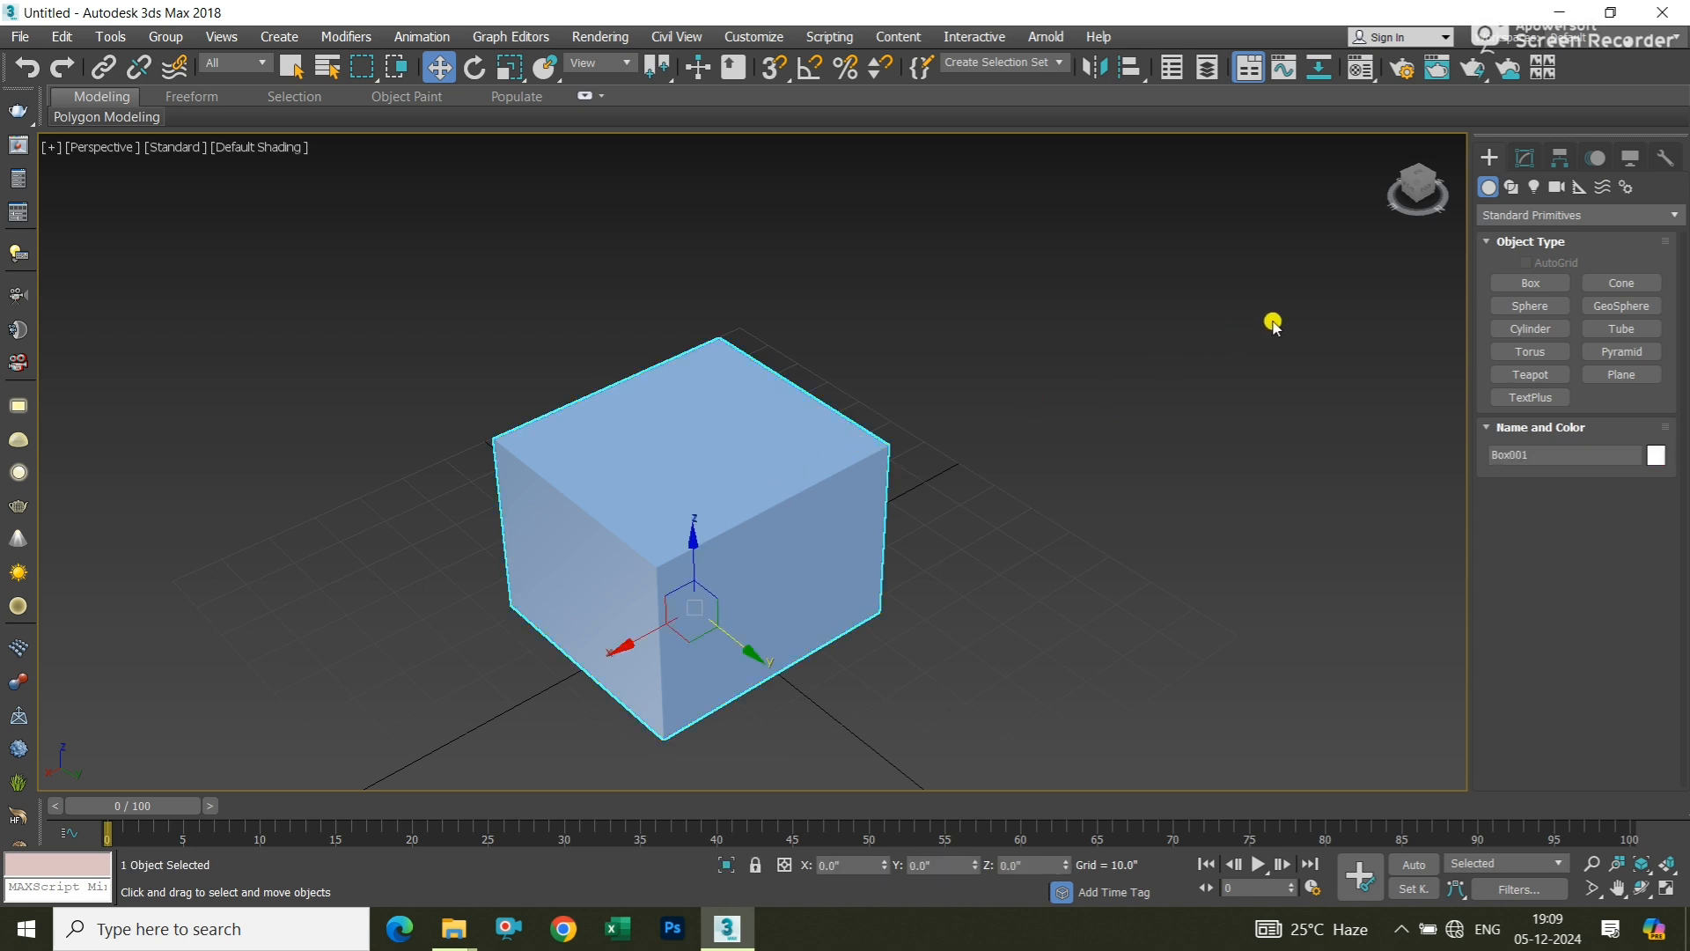
Show the box's modify parameters, set its length to 84", and leave the box selected
left_click(1524, 154)
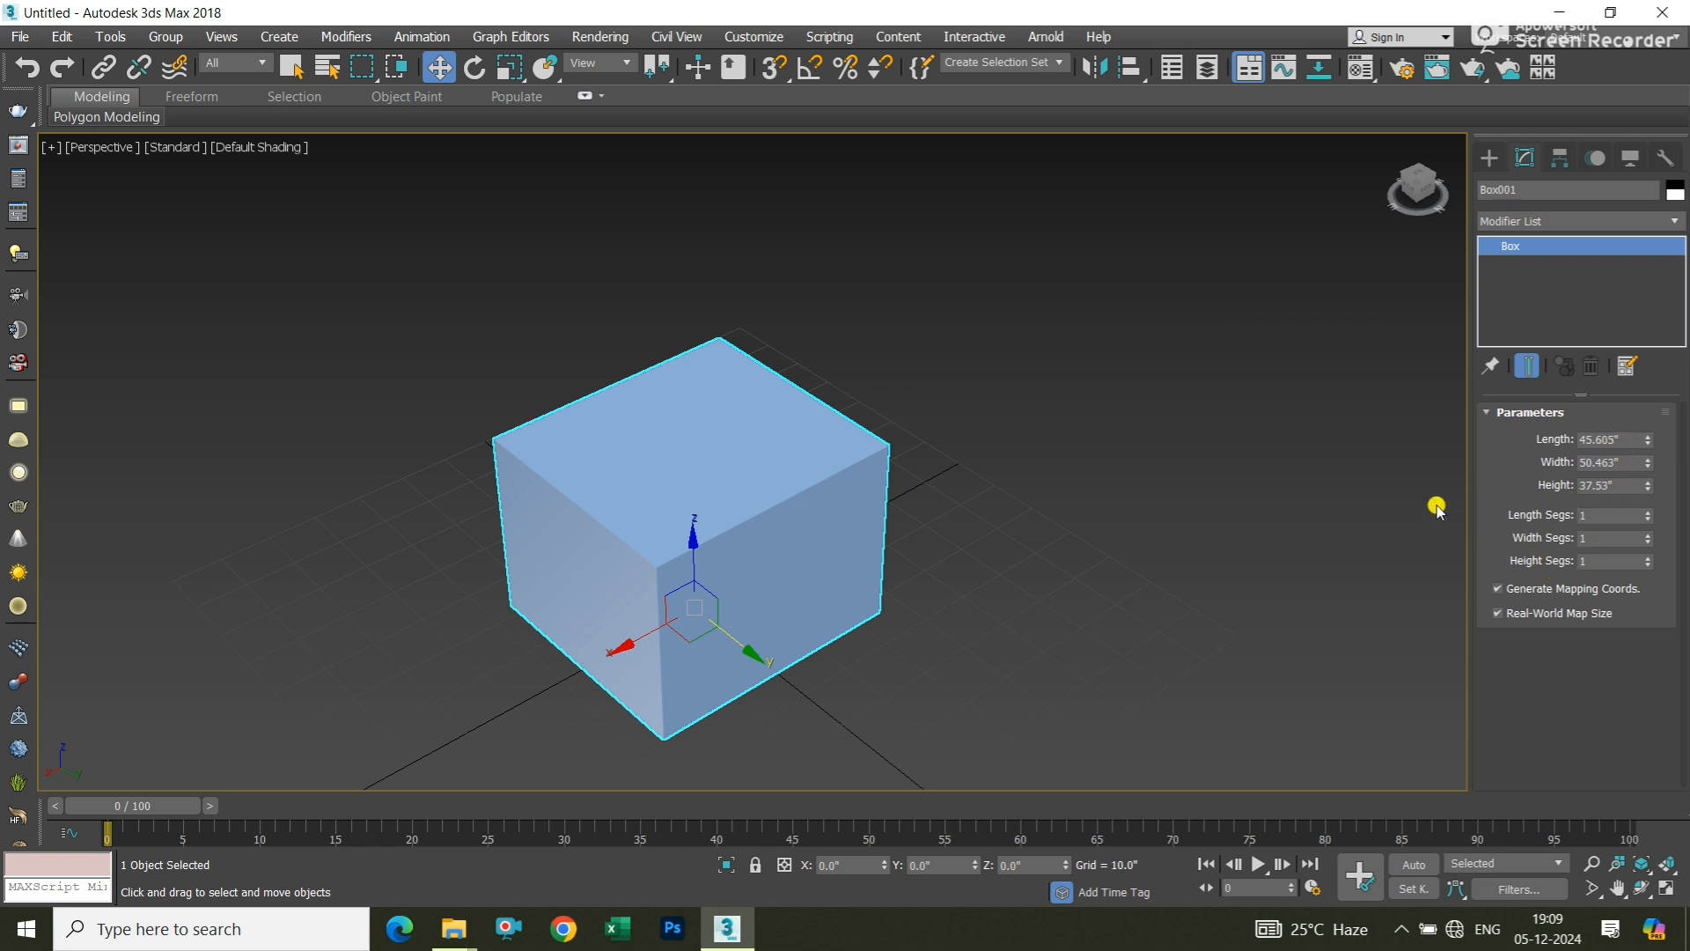
left_click(1627, 439)
type("80")
key("Return")
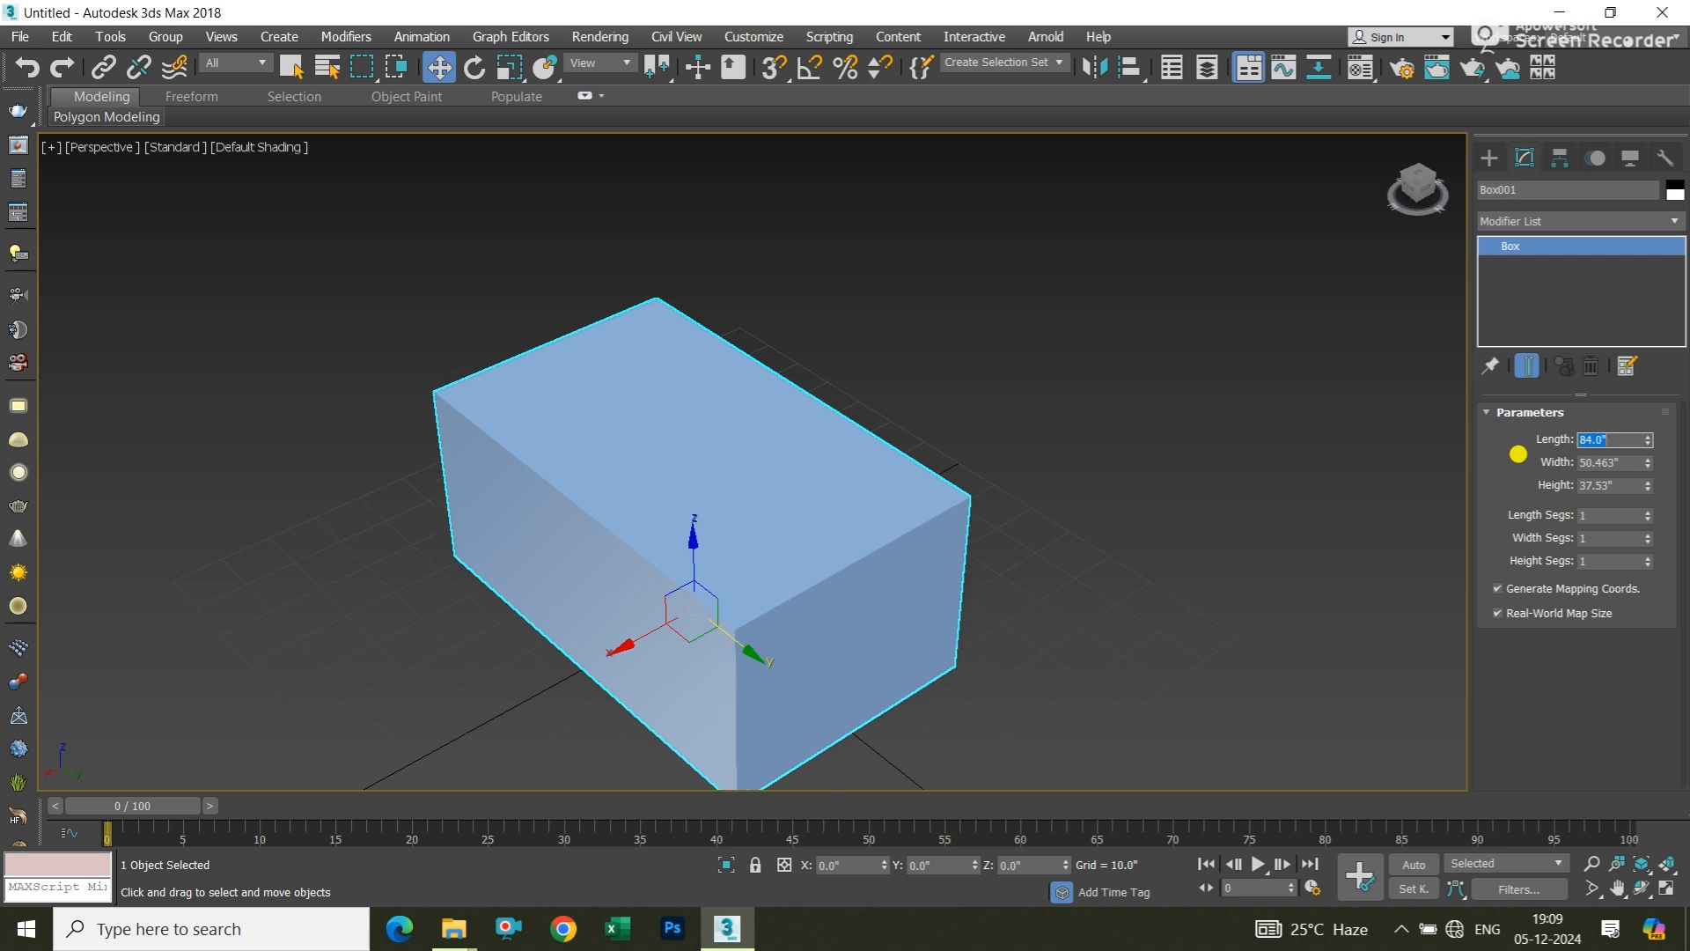
left_click(1121, 479)
left_click(933, 553)
middle_click_drag(1154, 471, 1173, 426)
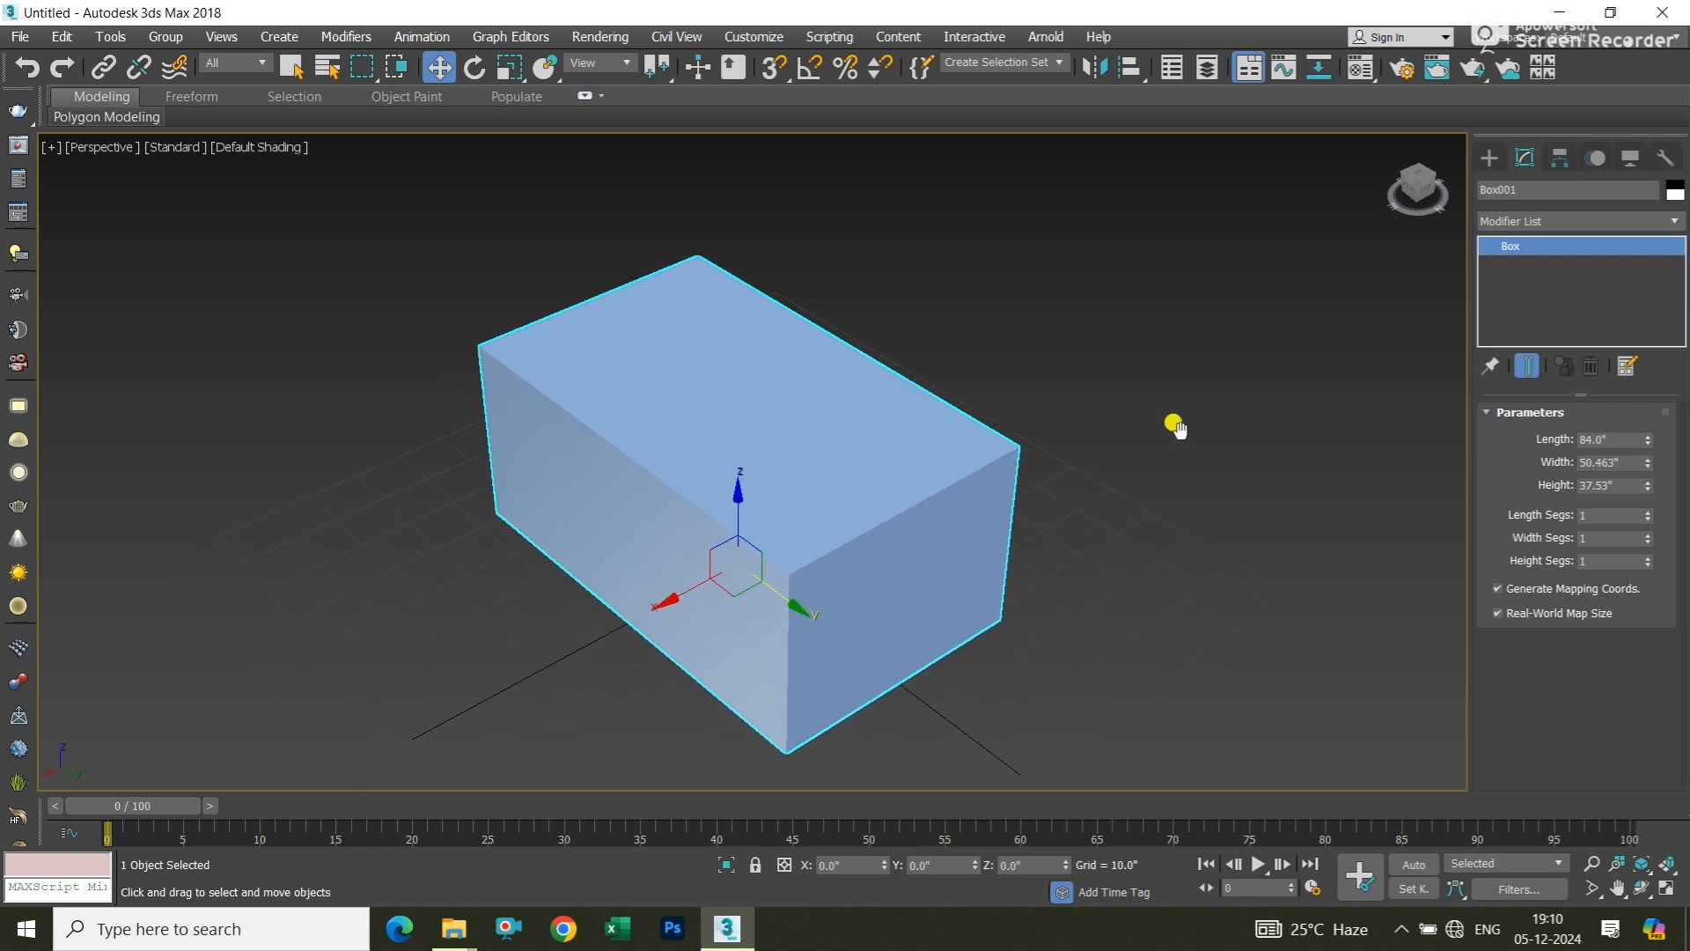
left_click(1064, 446)
left_click(944, 467)
Switch the viewport from Perspective to the Top view and deselect the box
left_click(112, 150)
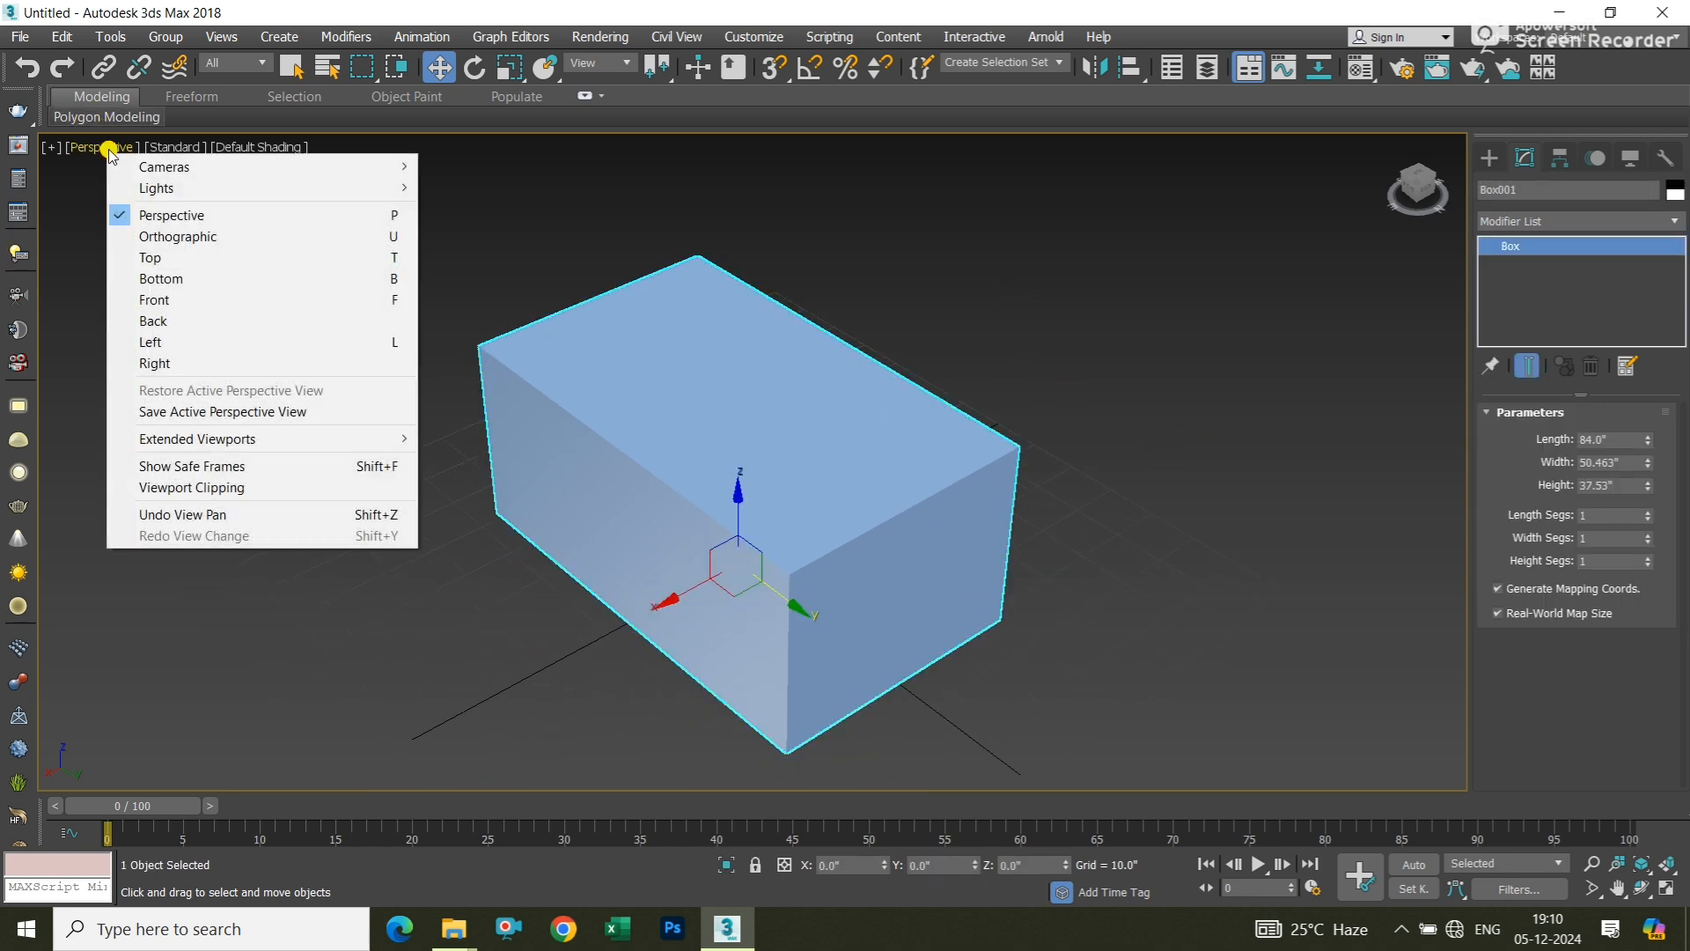
left_click(160, 258)
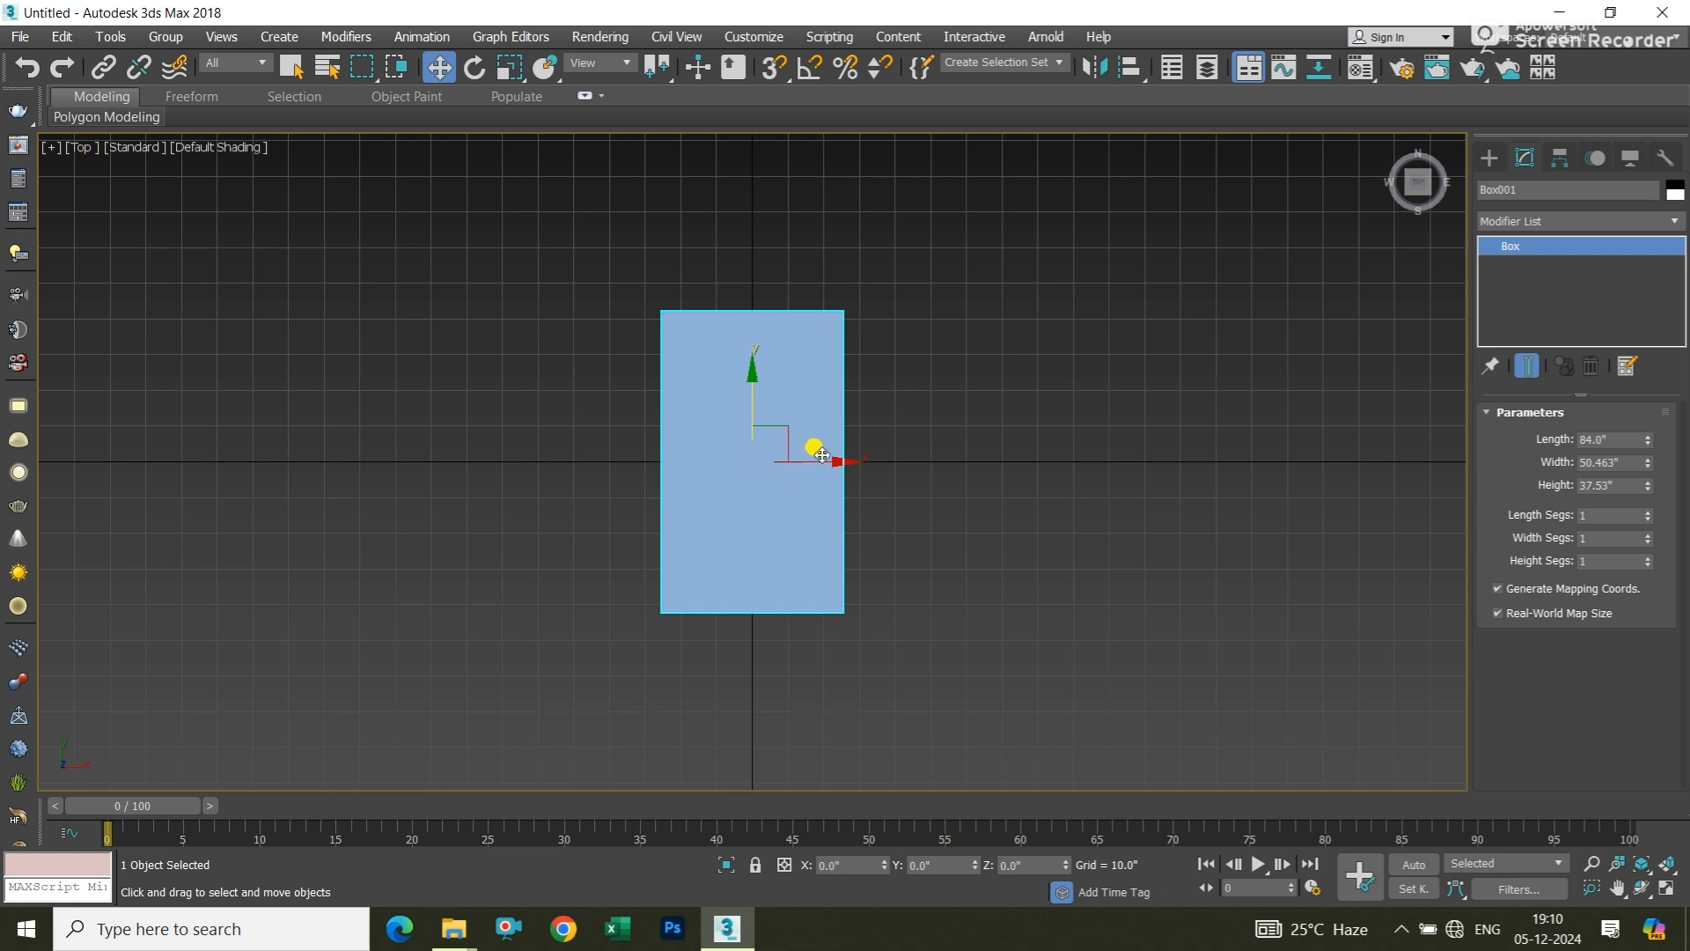
left_click(919, 403)
key("ctrl+z")
left_click(895, 313)
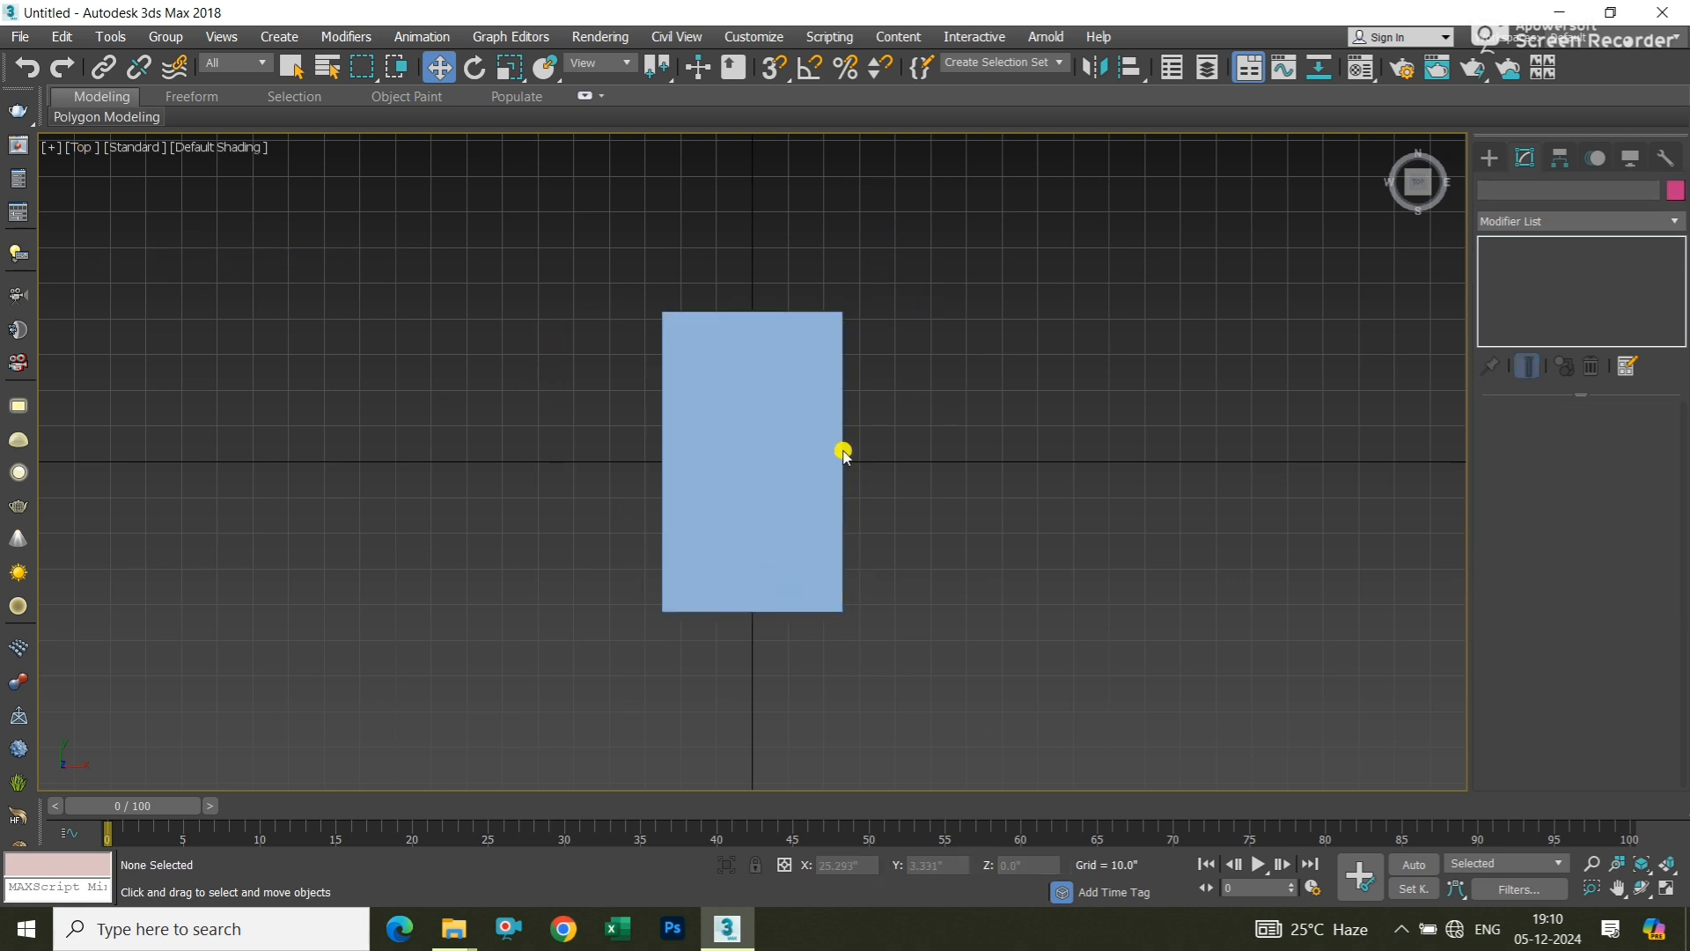
Switch the viewport from Top back to Perspective, view the box at an angle, and select it
left_click(82, 147)
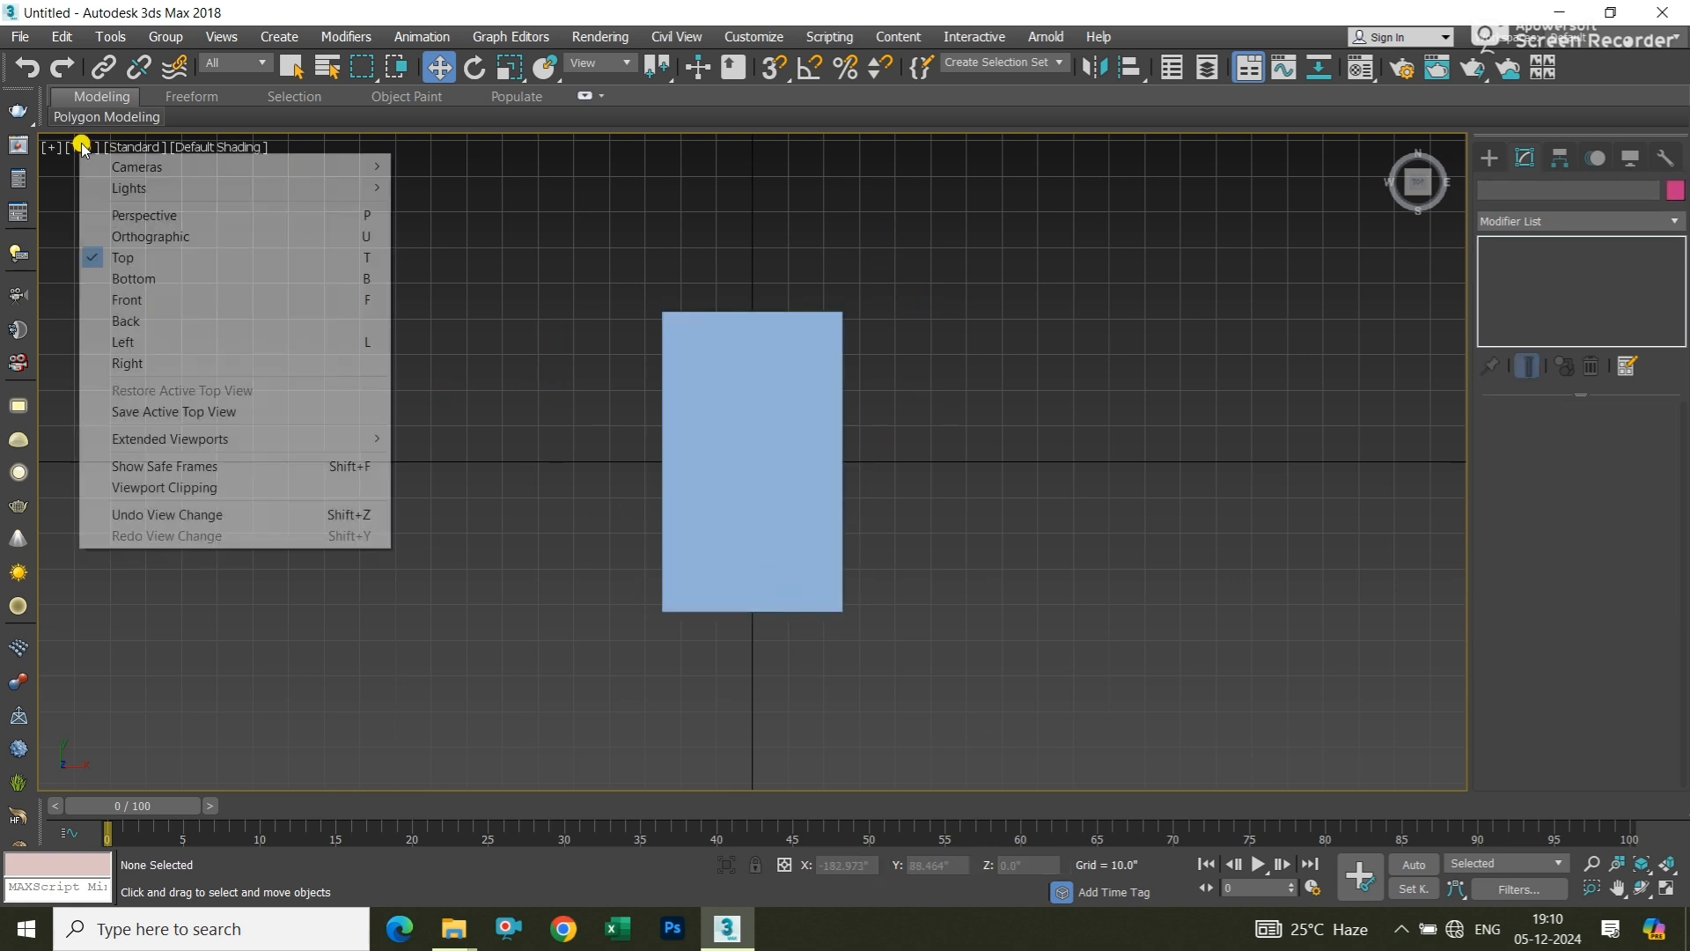
left_click(141, 219)
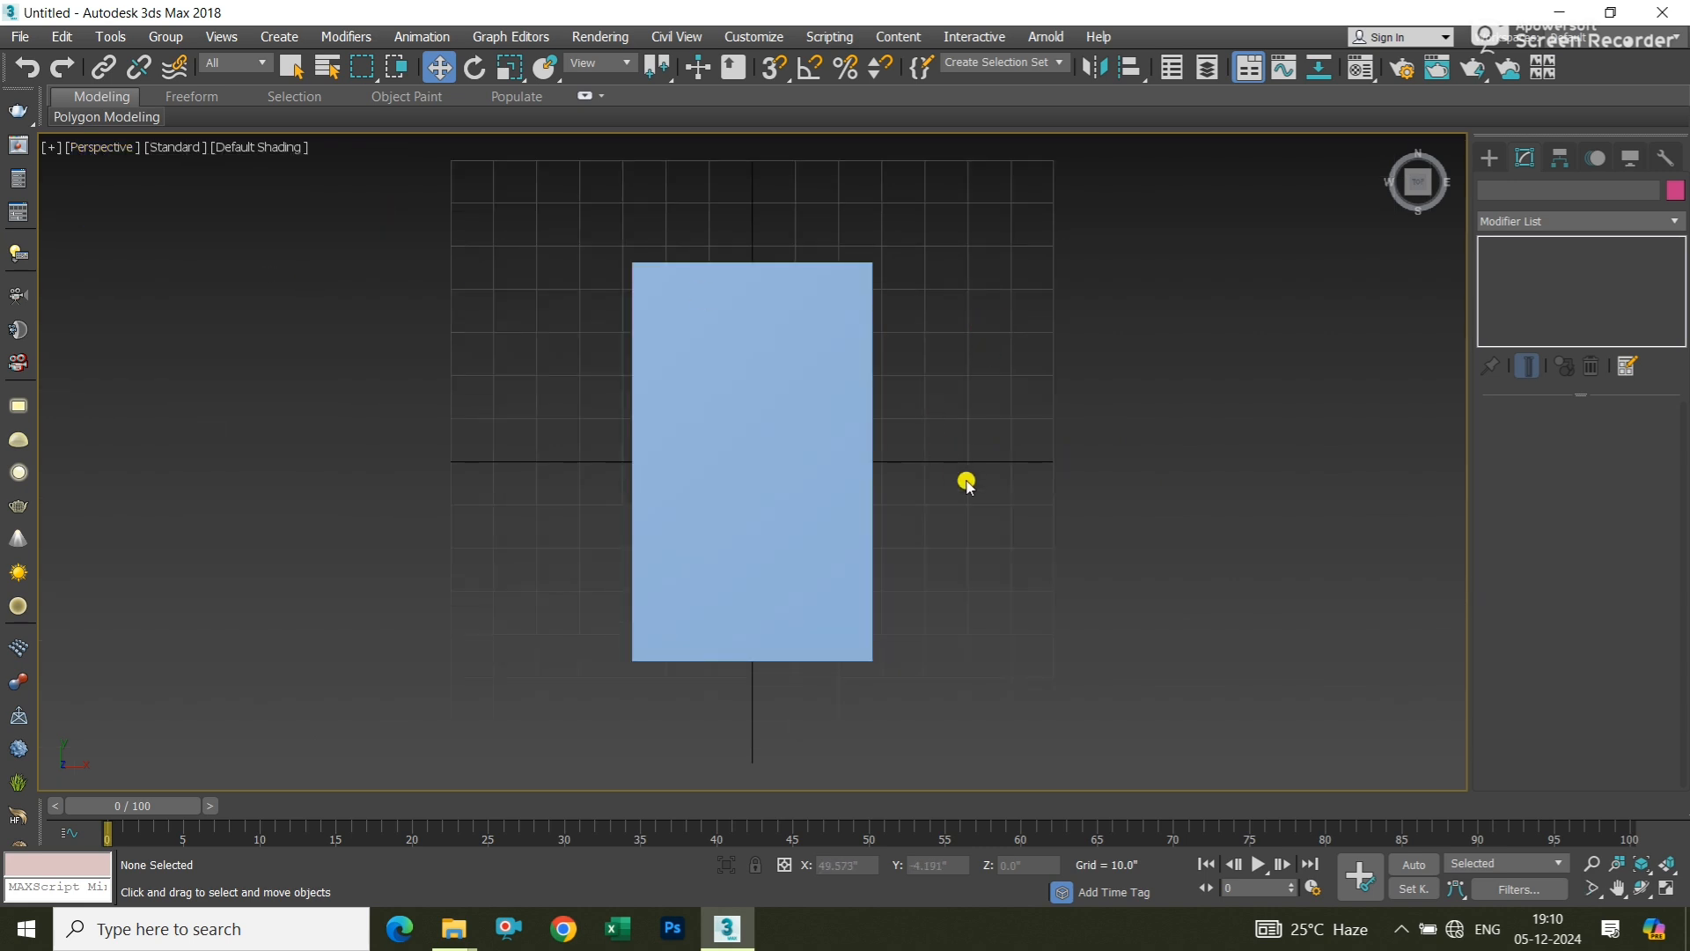
middle_click_drag(520, 362, 755, 377)
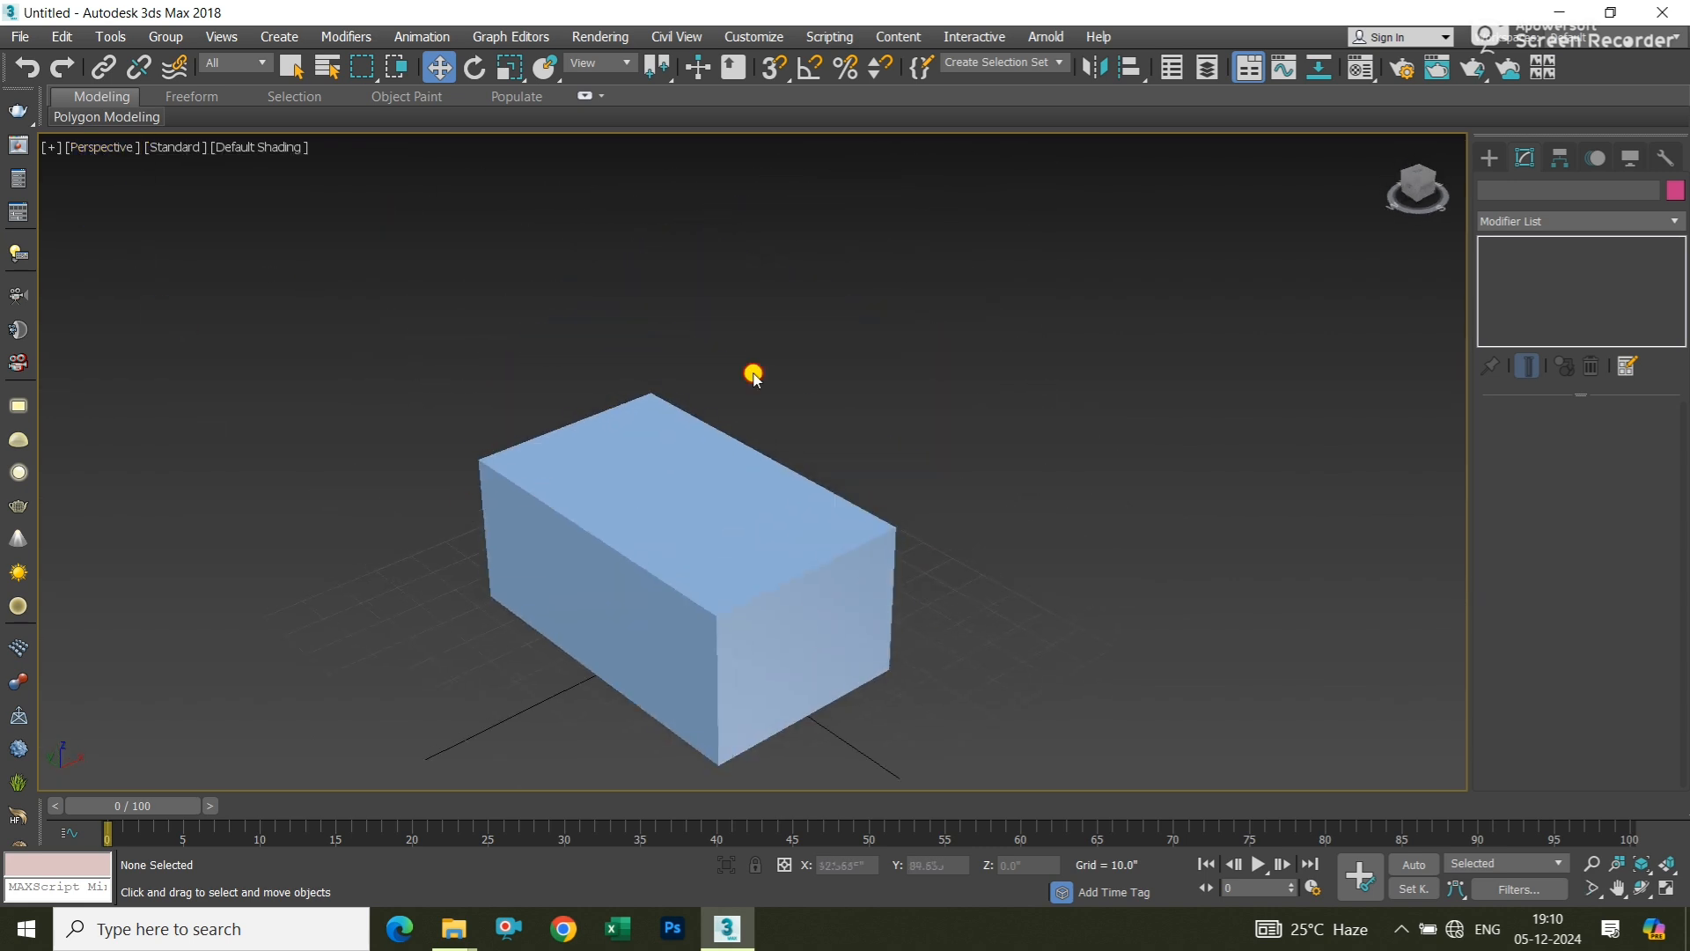
left_click(669, 467)
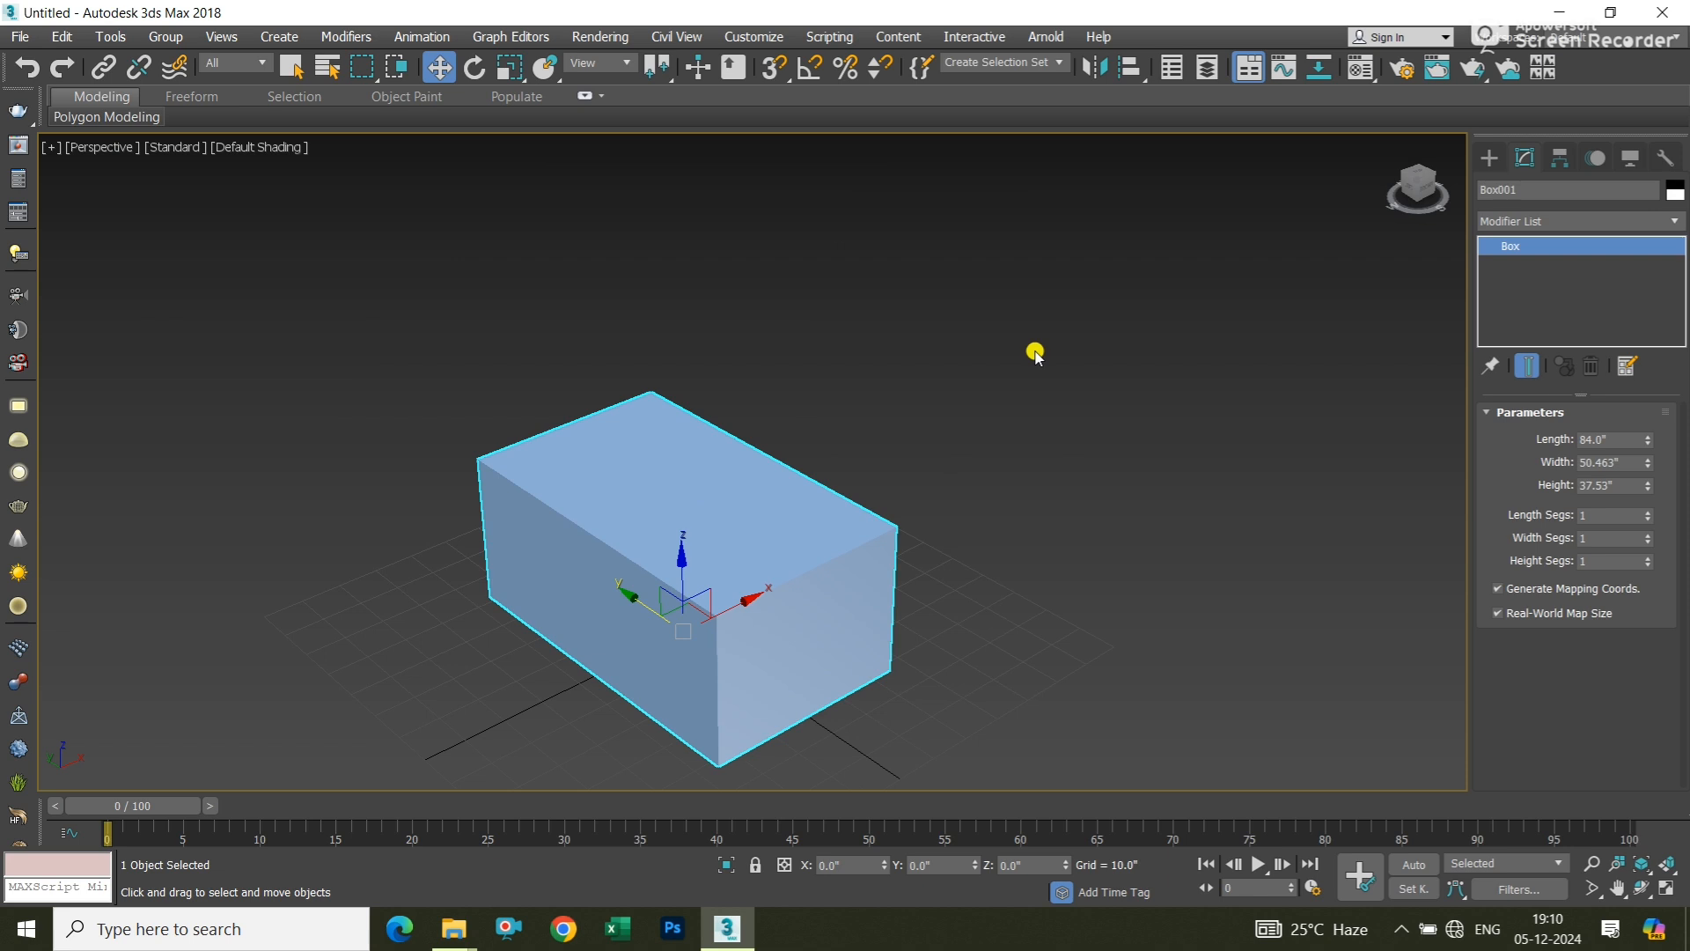
Show the box in the Top and Front views, deselect it, and check the available viewport views and their shortcuts
key("t")
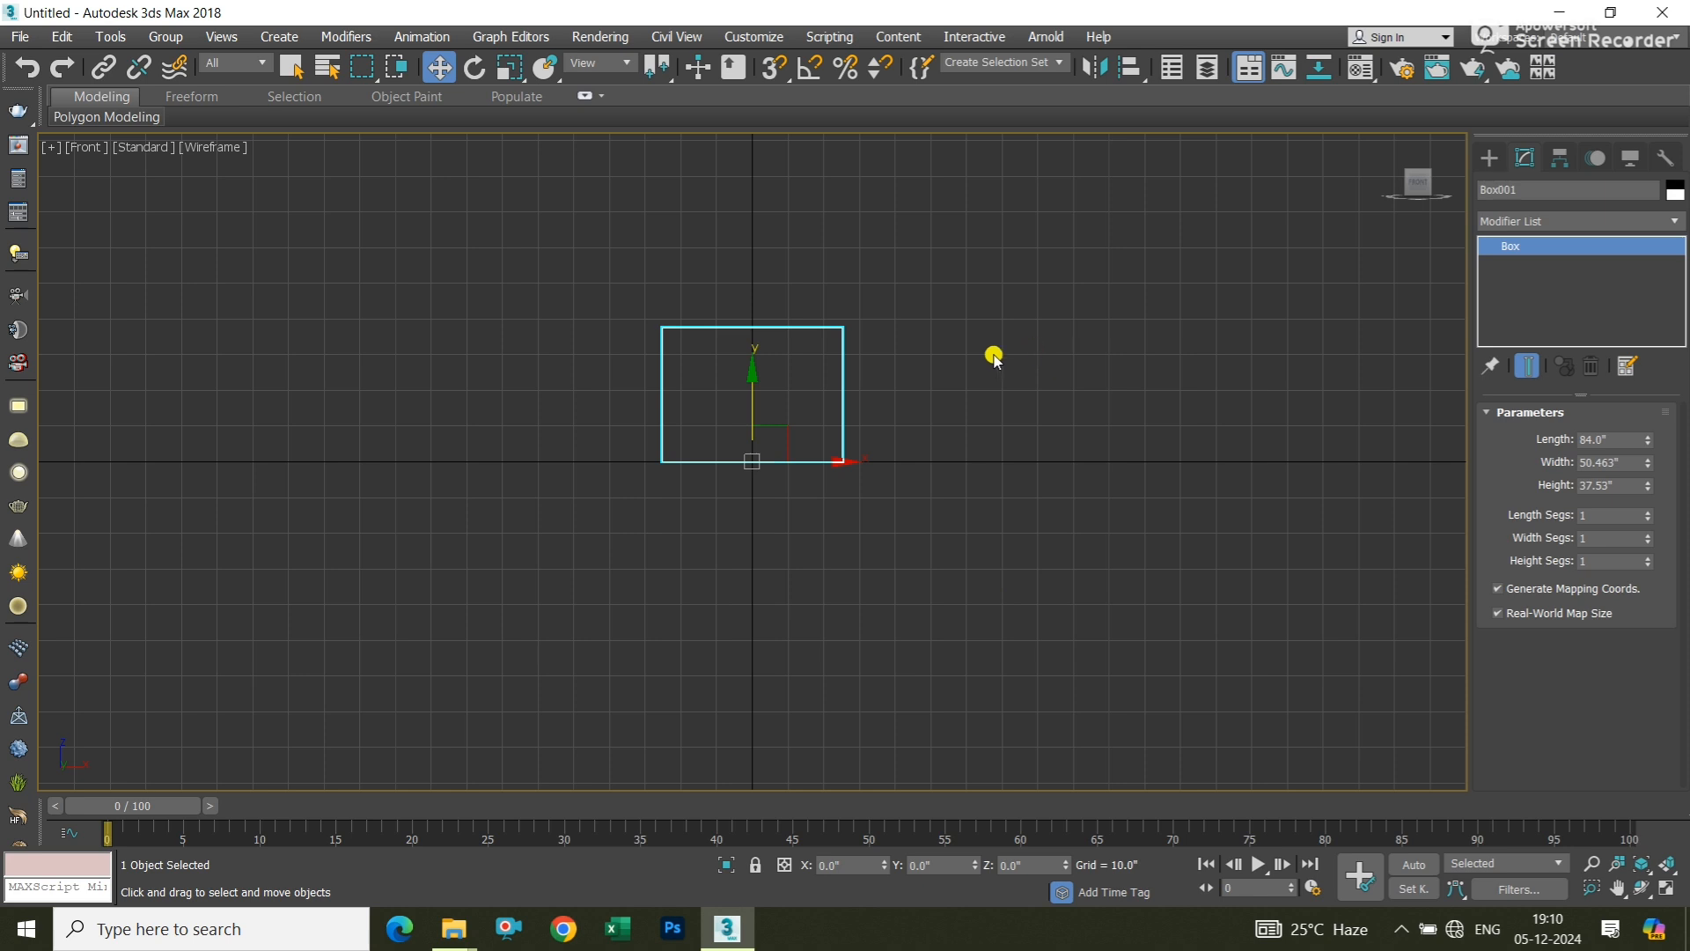
left_click(880, 366)
key("f")
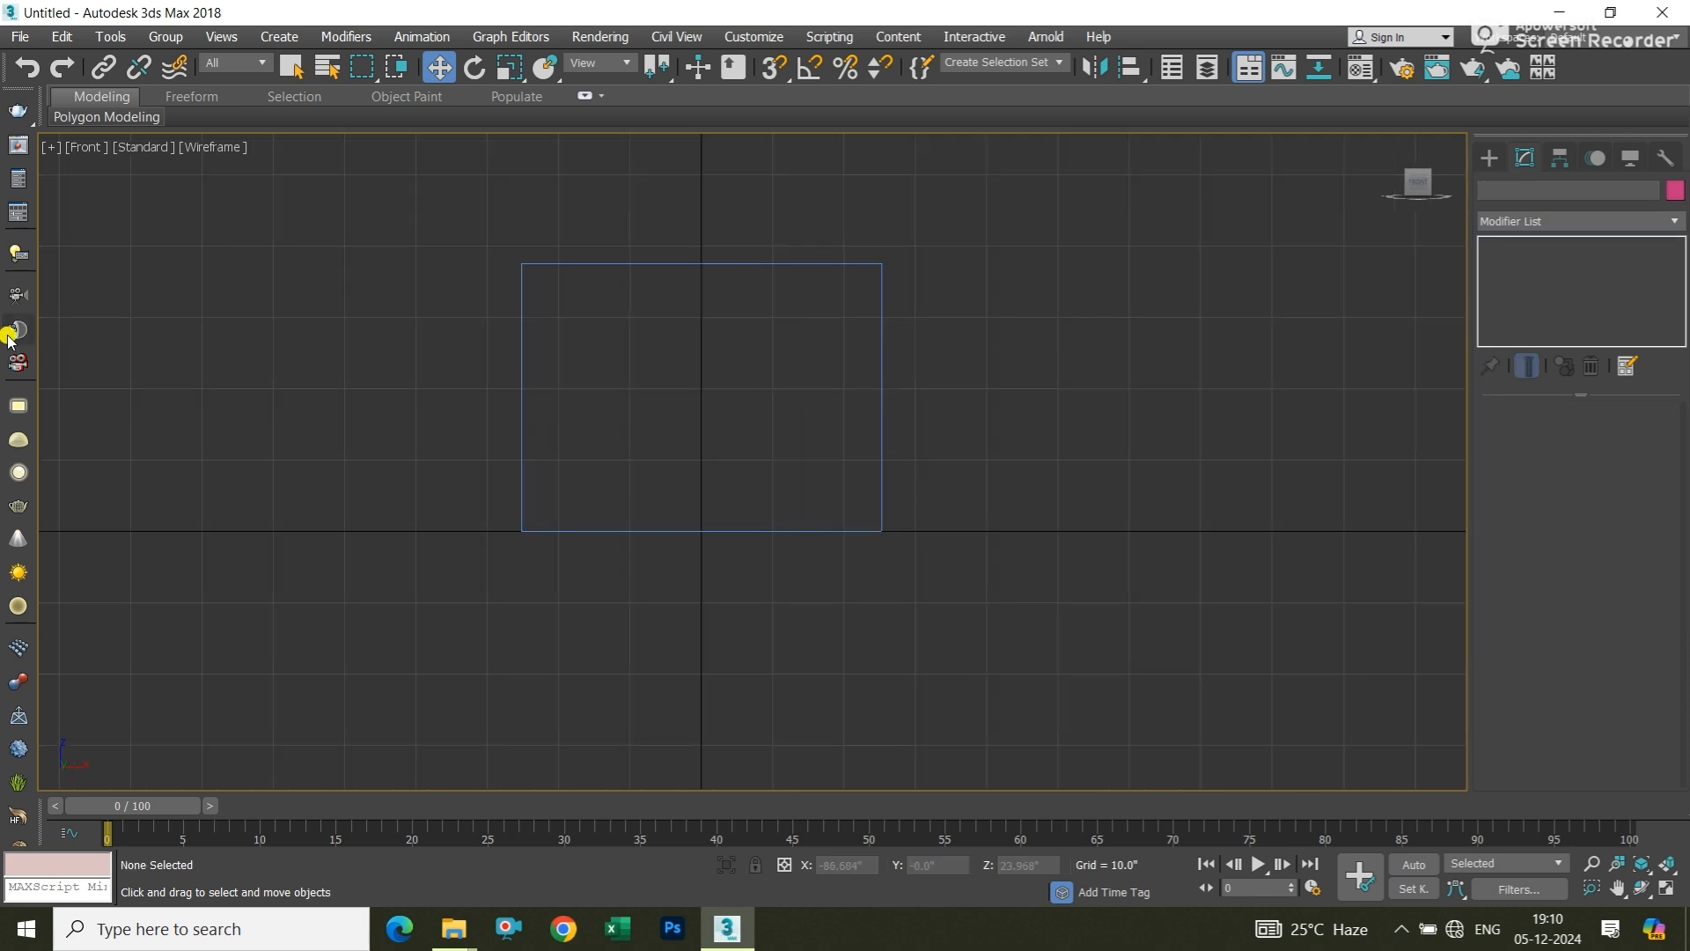
left_click(81, 146)
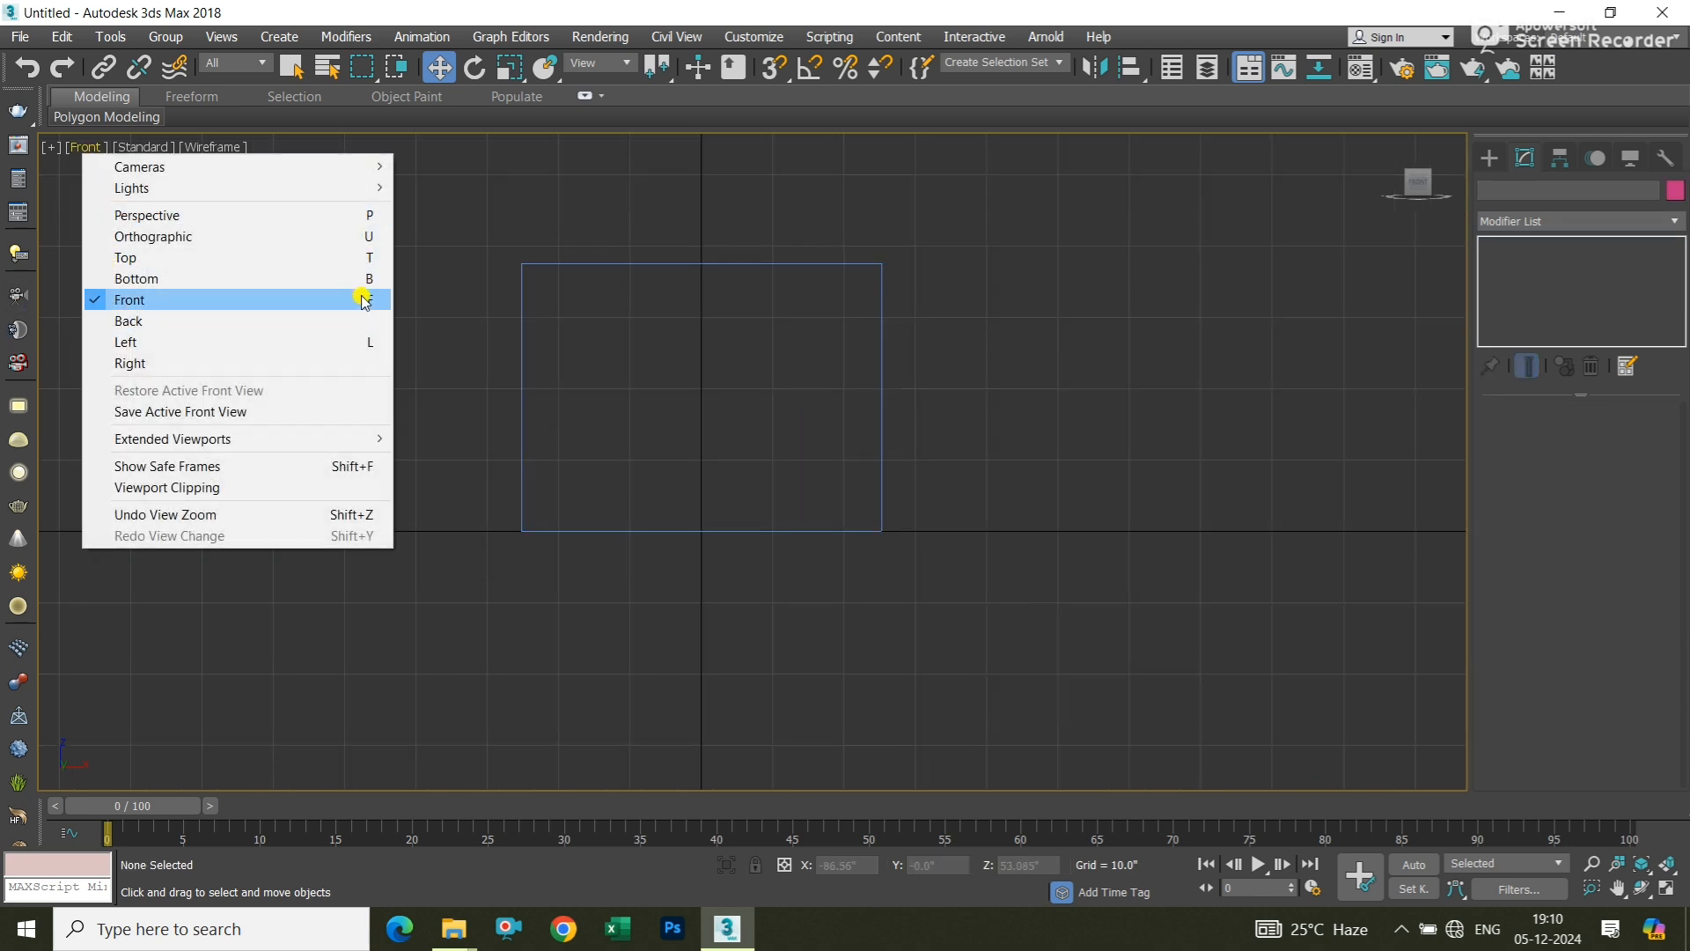
left_click(590, 294)
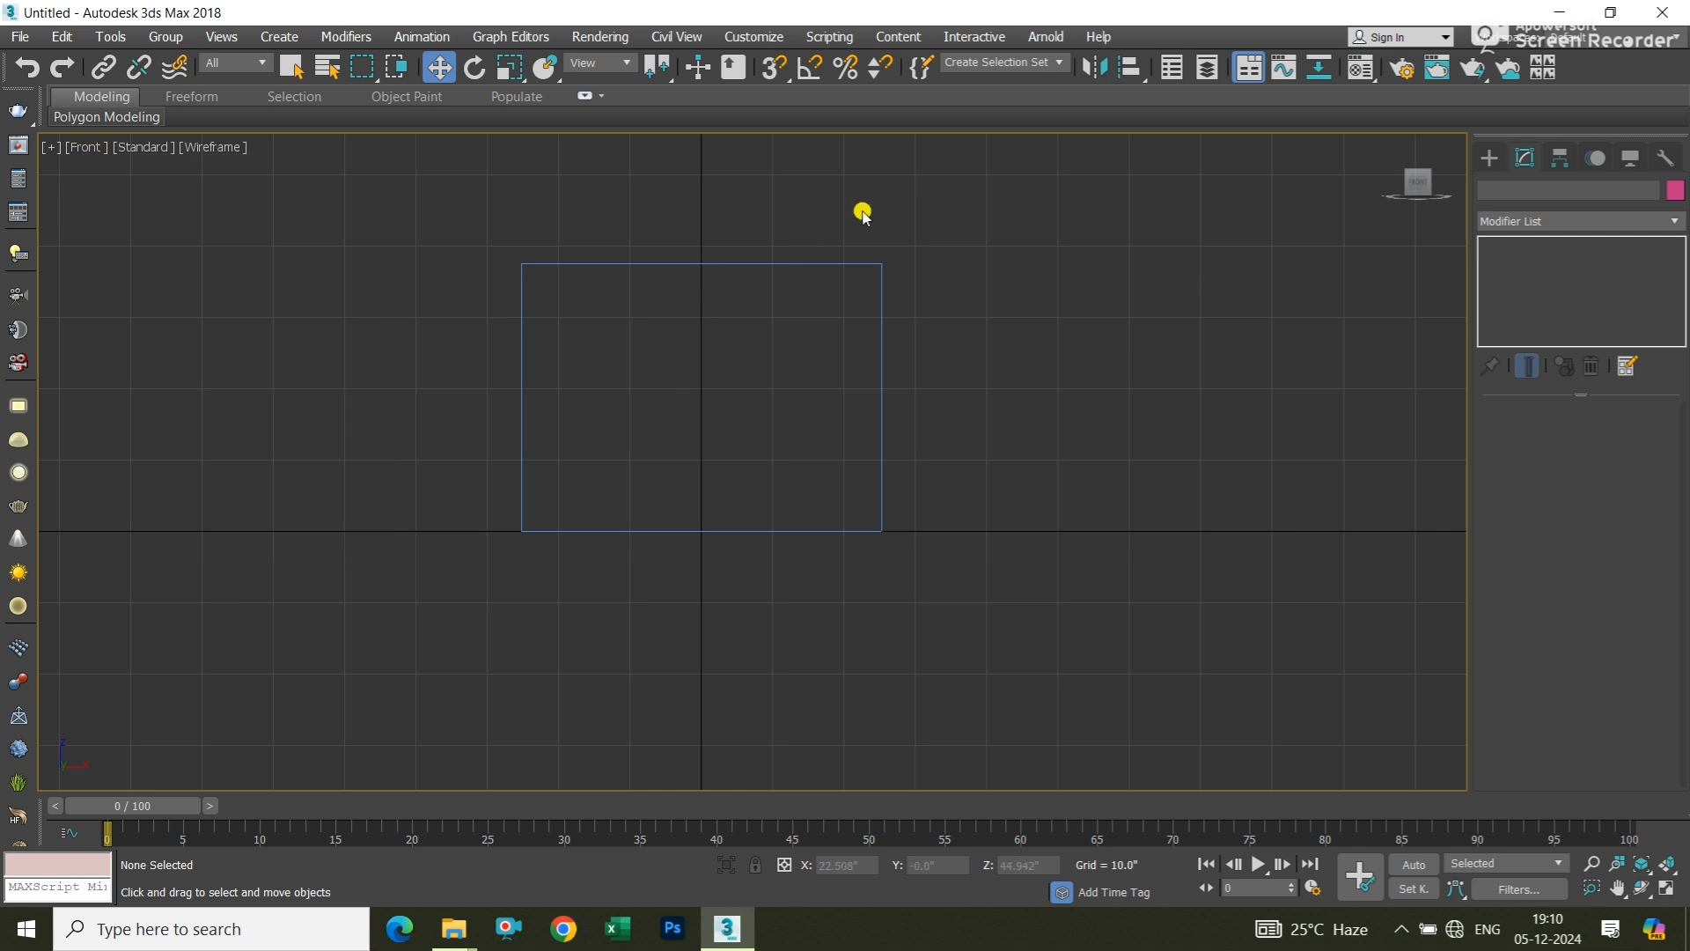
Window-select the box, return the viewport to Perspective, orbit around the box, and deselect it
left_click_drag(916, 249, 864, 317)
key("p")
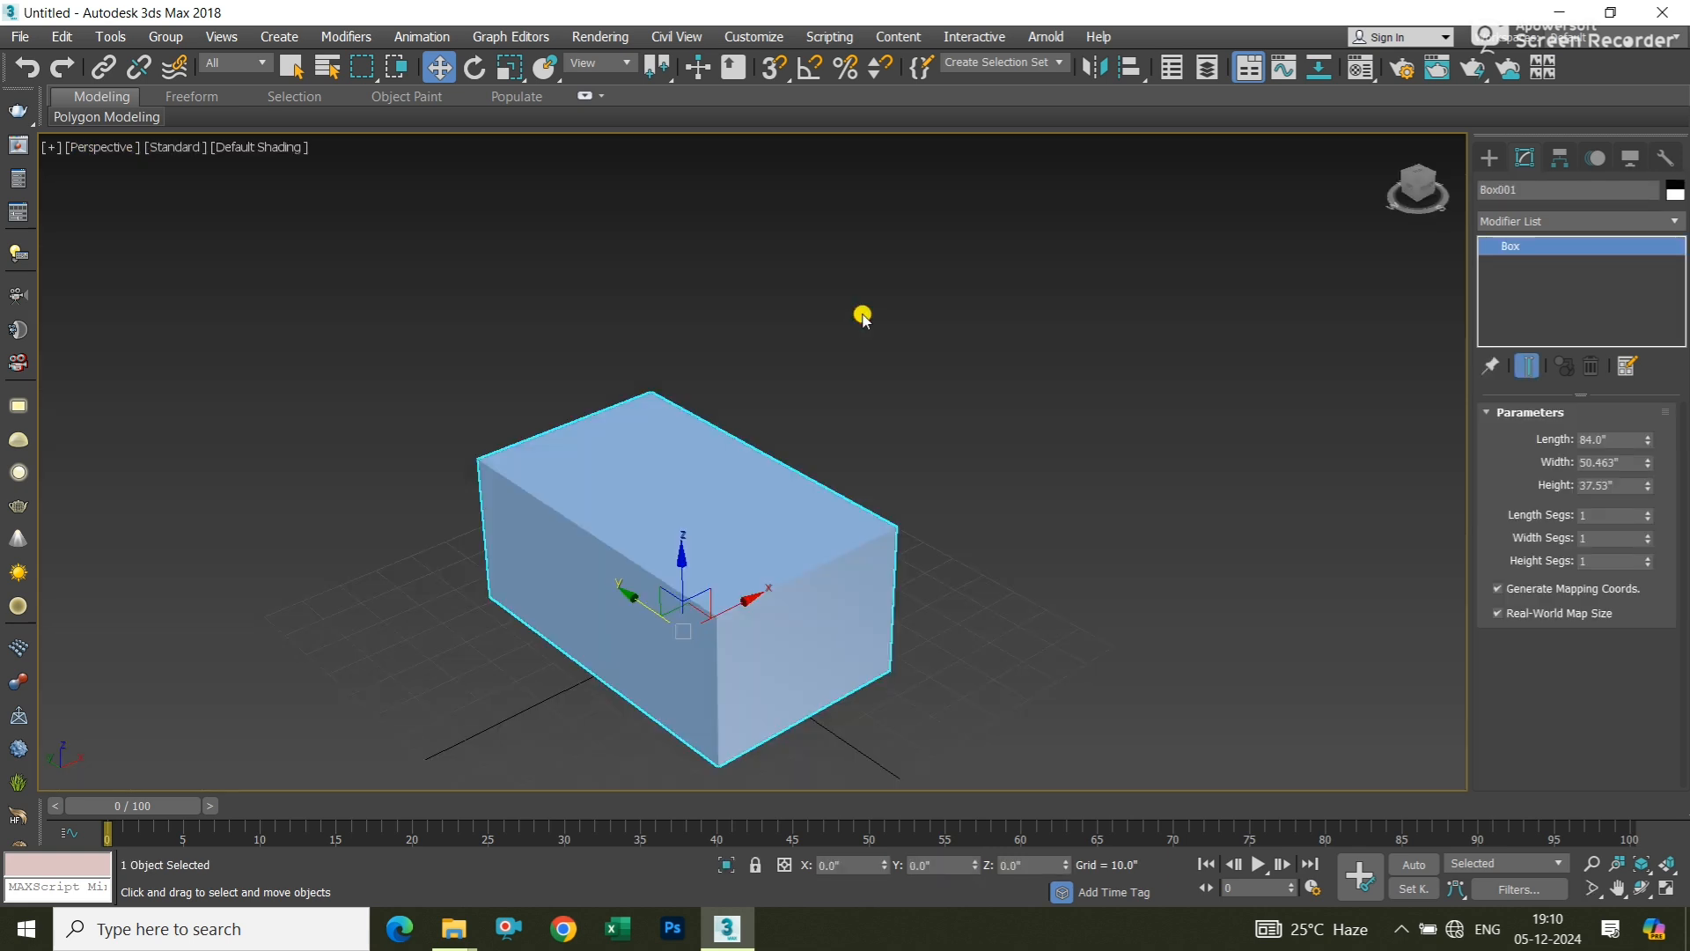
middle_click_drag(827, 404, 951, 573, "alt")
left_click(931, 555)
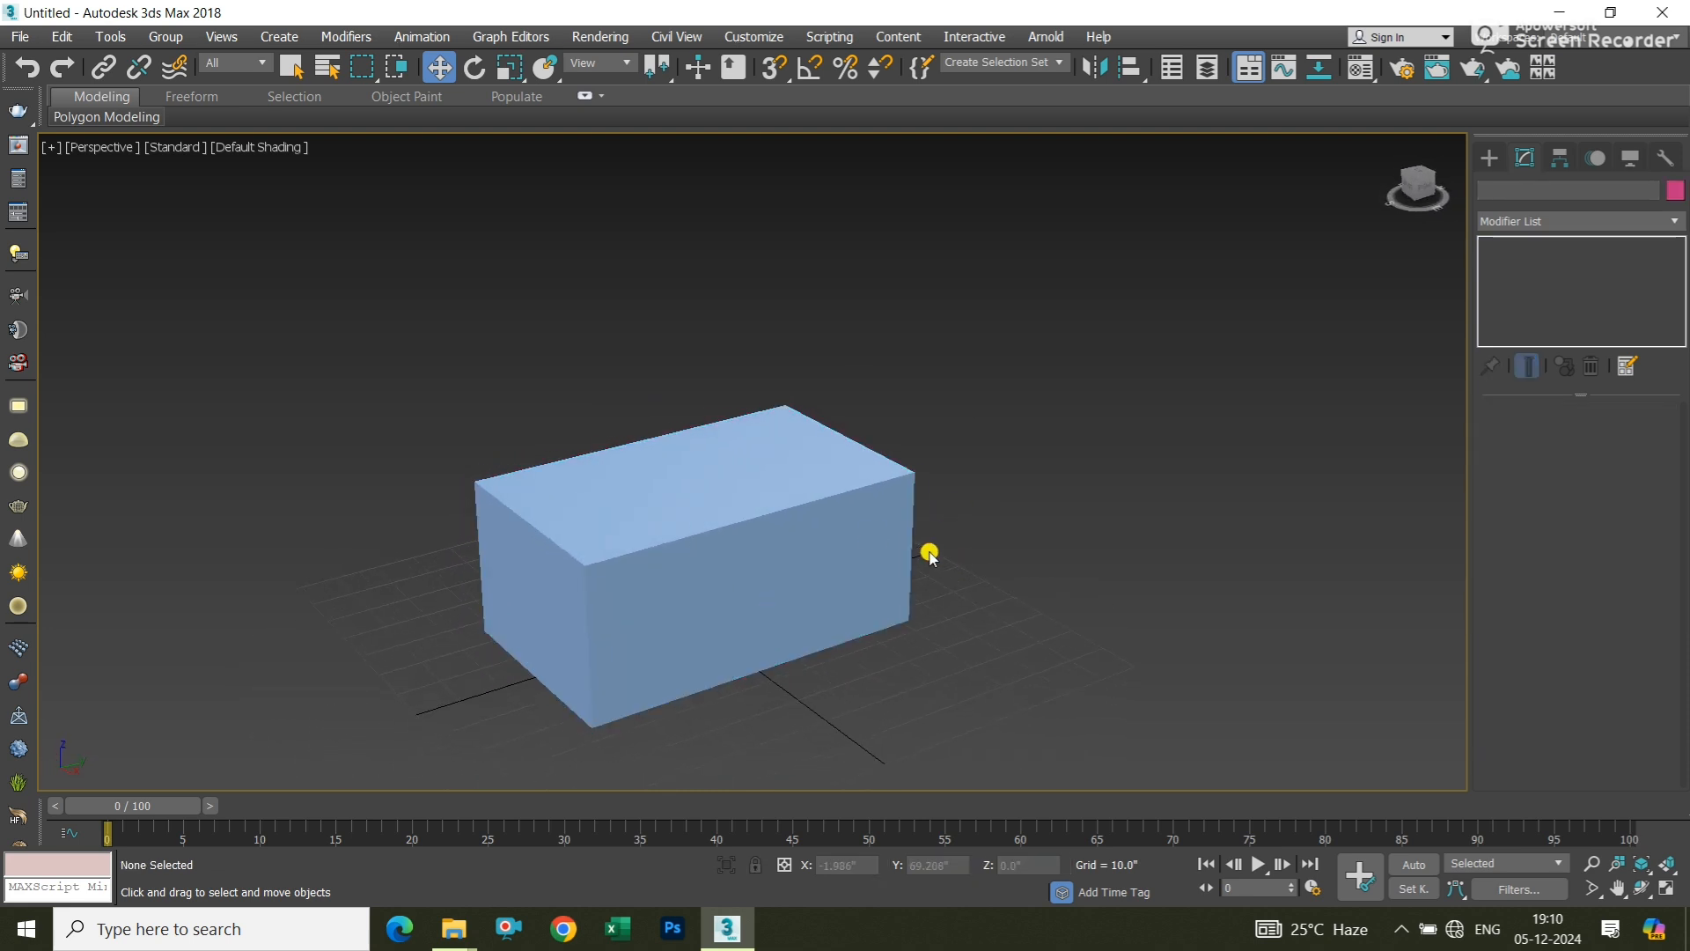
left_click(875, 524)
left_click(911, 425)
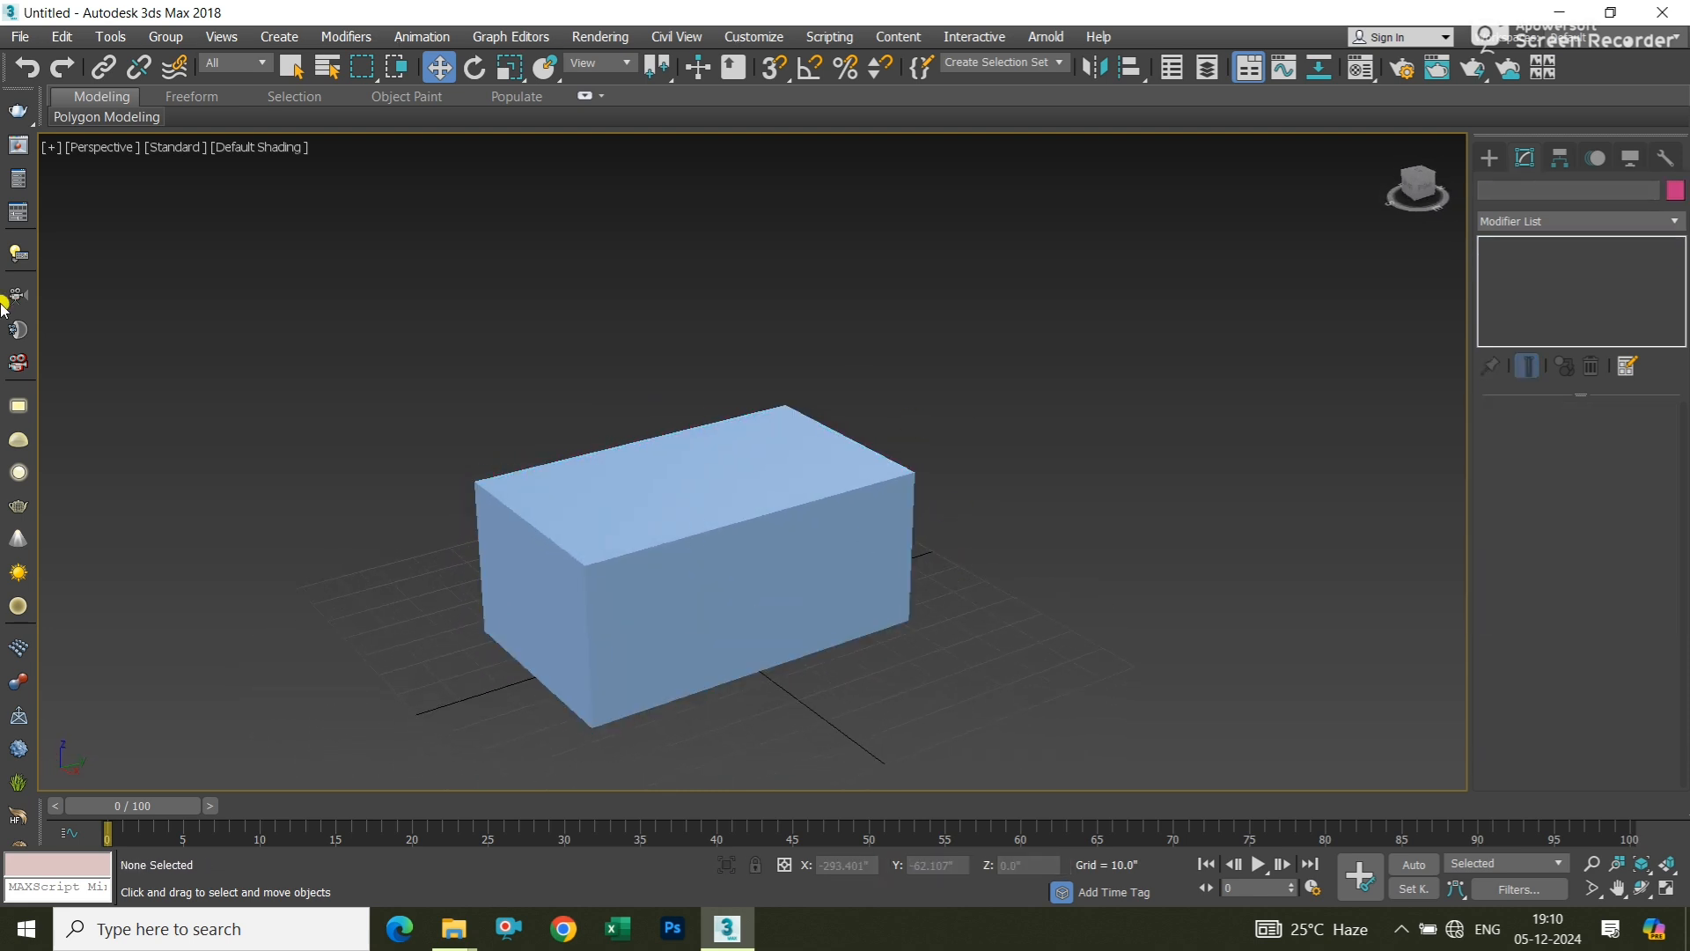
Review the list of viewport views without changing the view, and leave the box selected
left_click(87, 150)
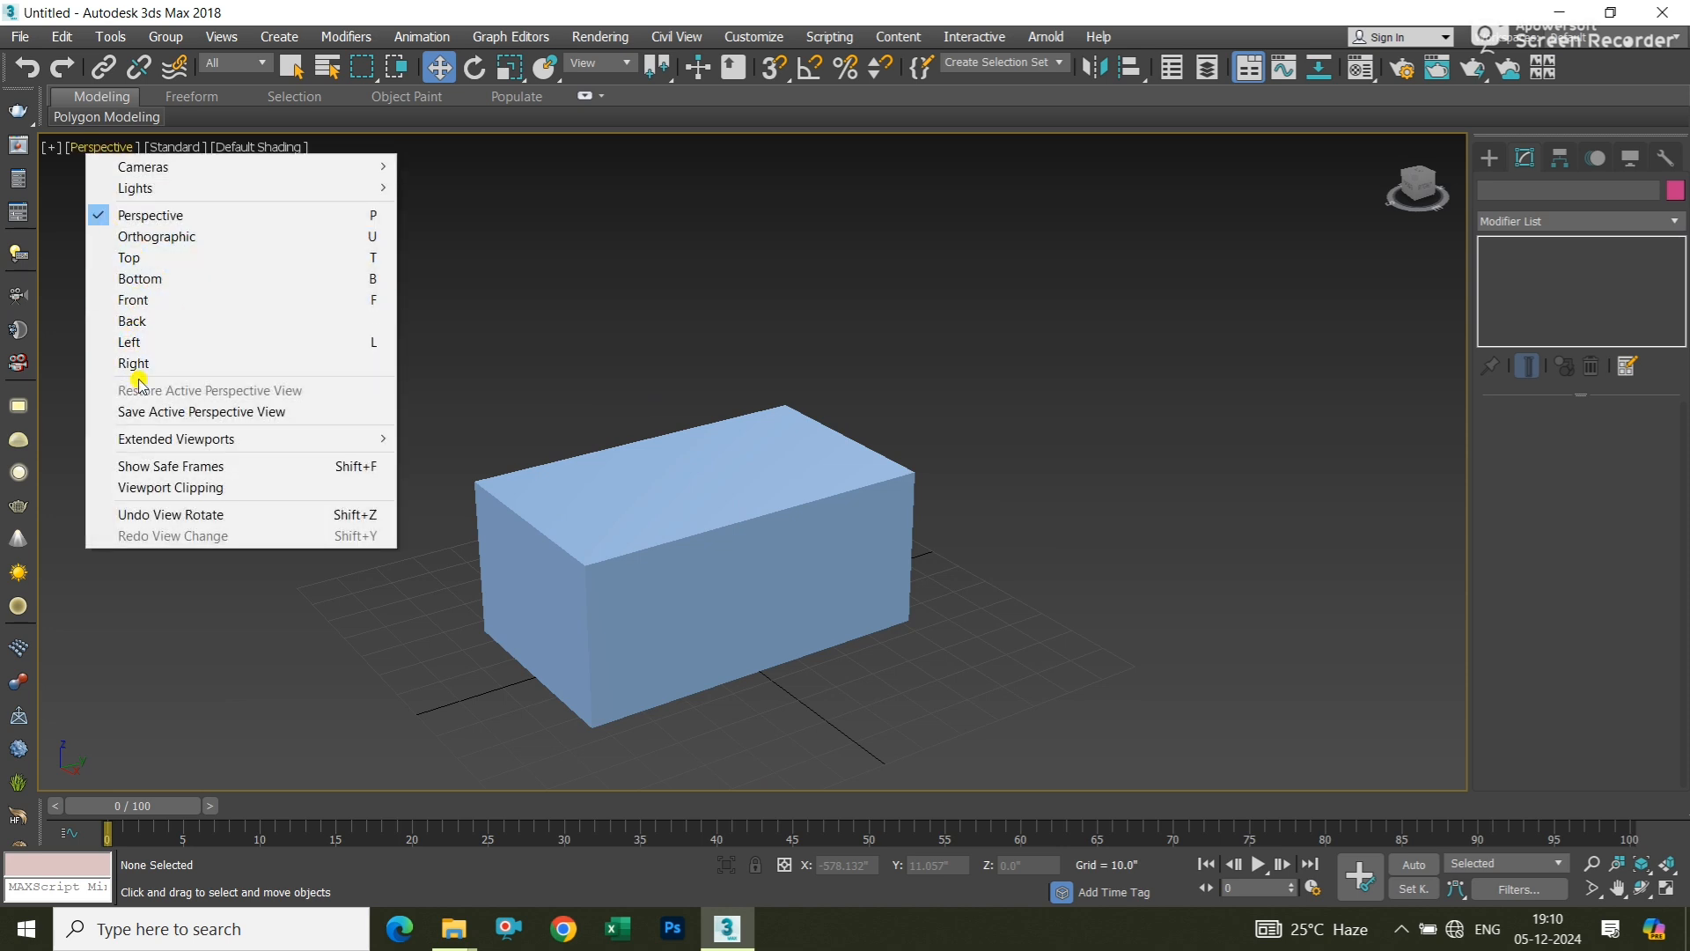
left_click(541, 375)
left_click(579, 540)
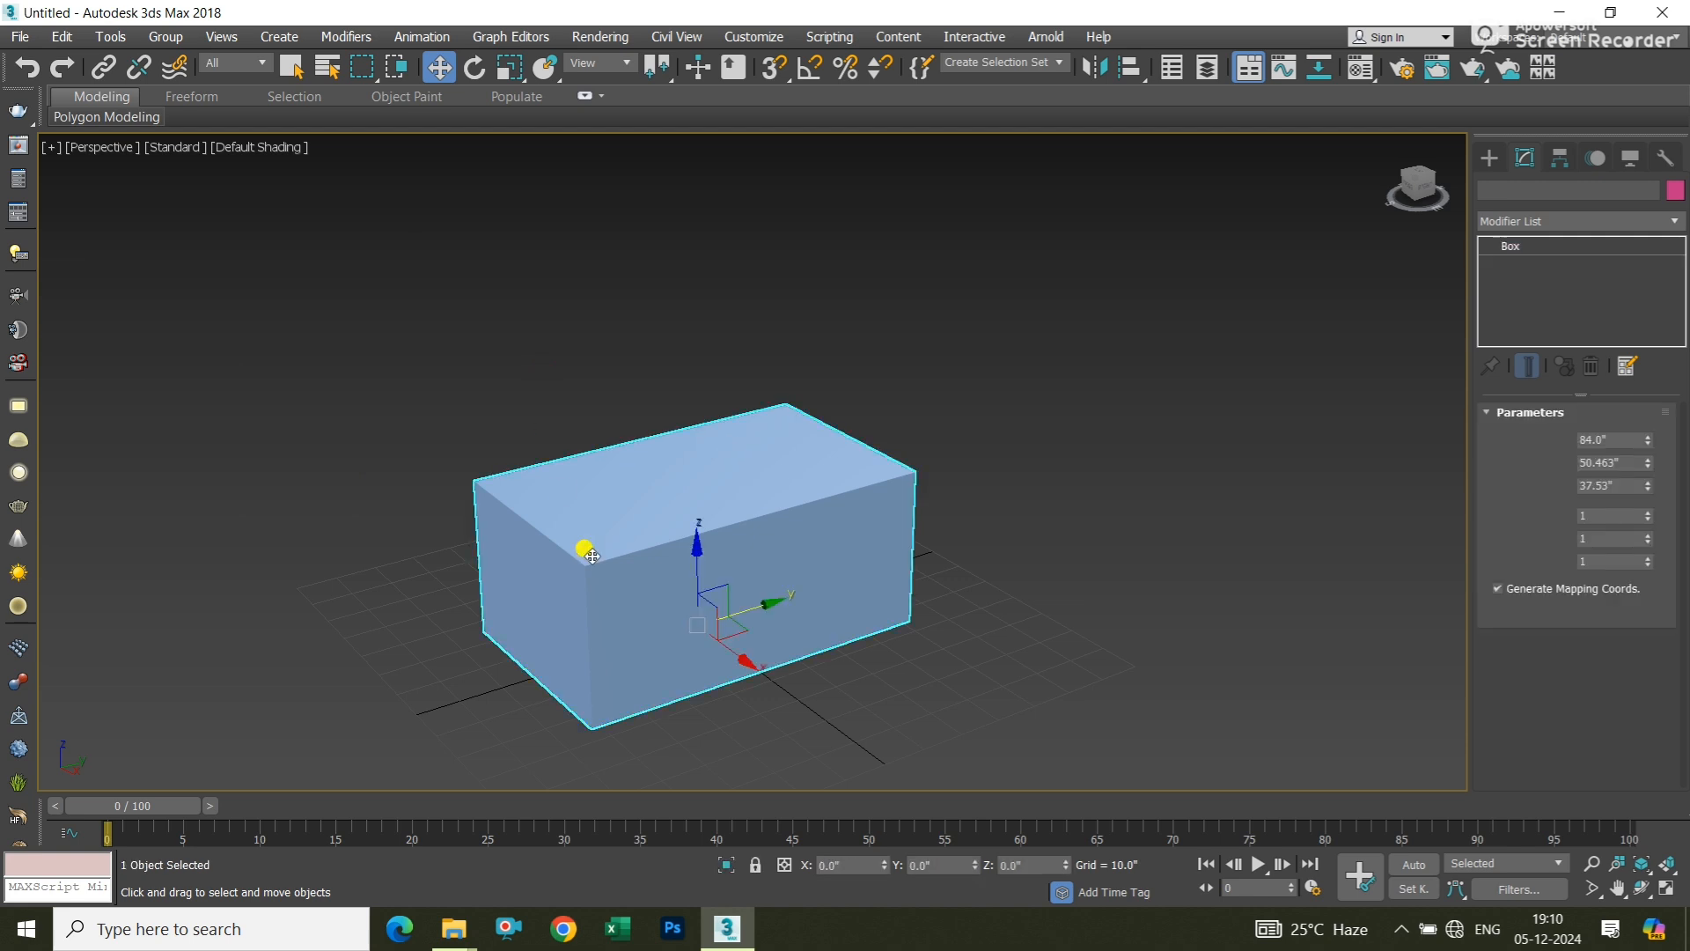
left_click(655, 393)
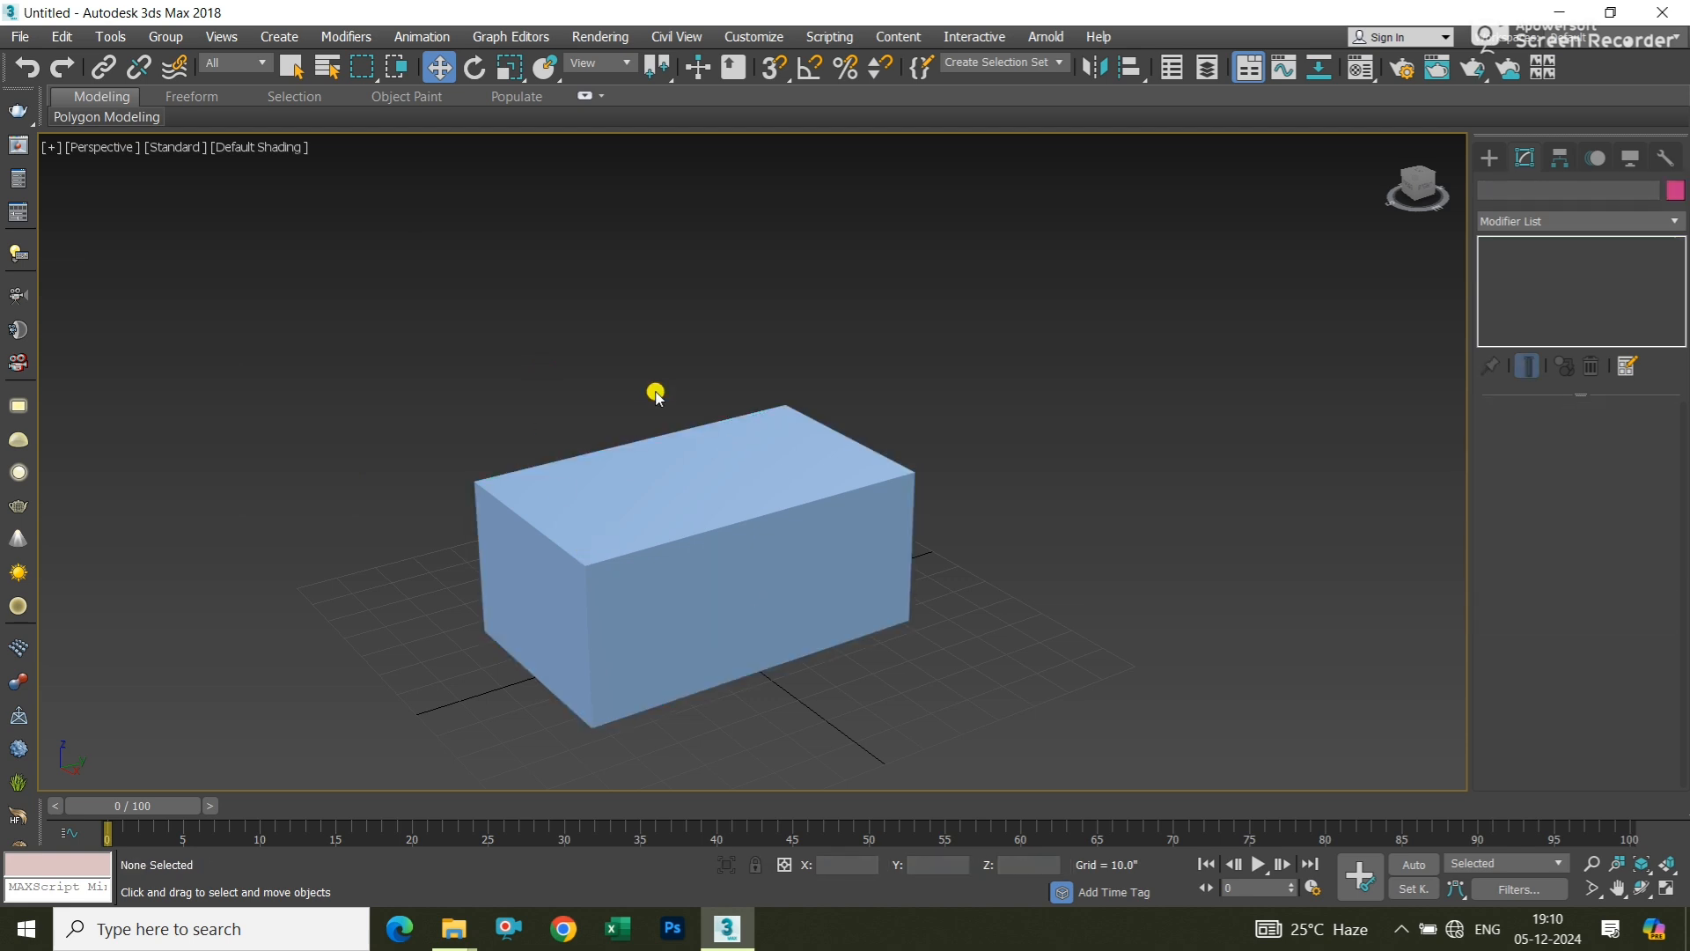
left_click(667, 494)
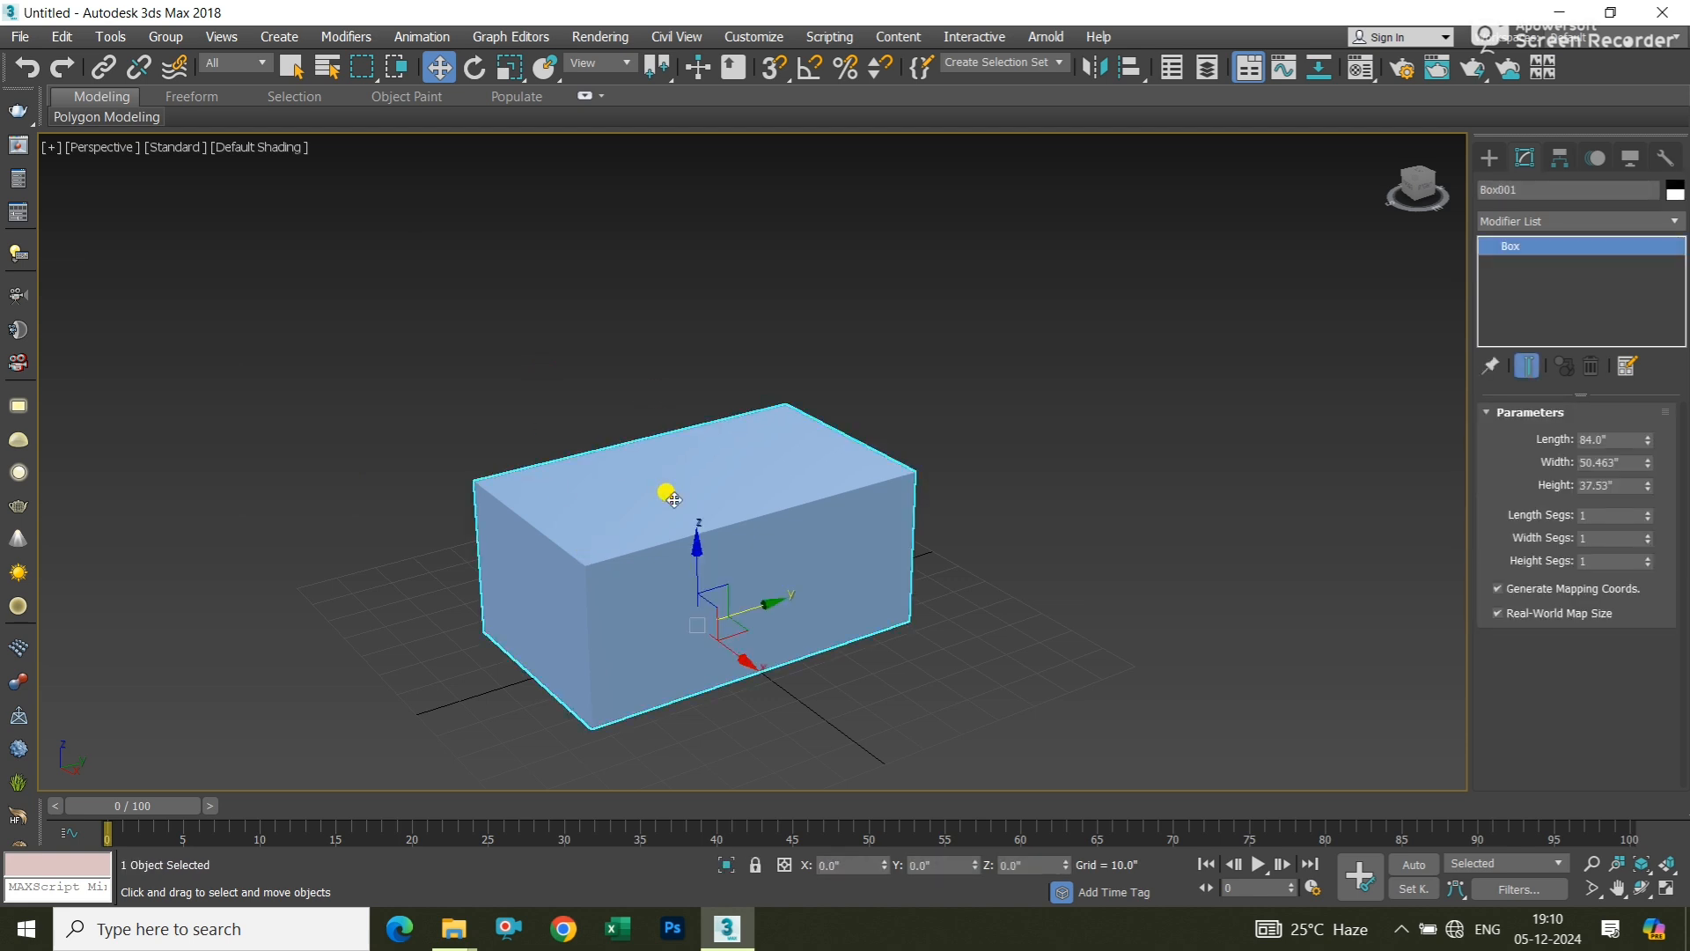
Change the viewport display style to Facets, Bounding Box, Hidden Line and finally Wireframe Override
left_click(236, 148)
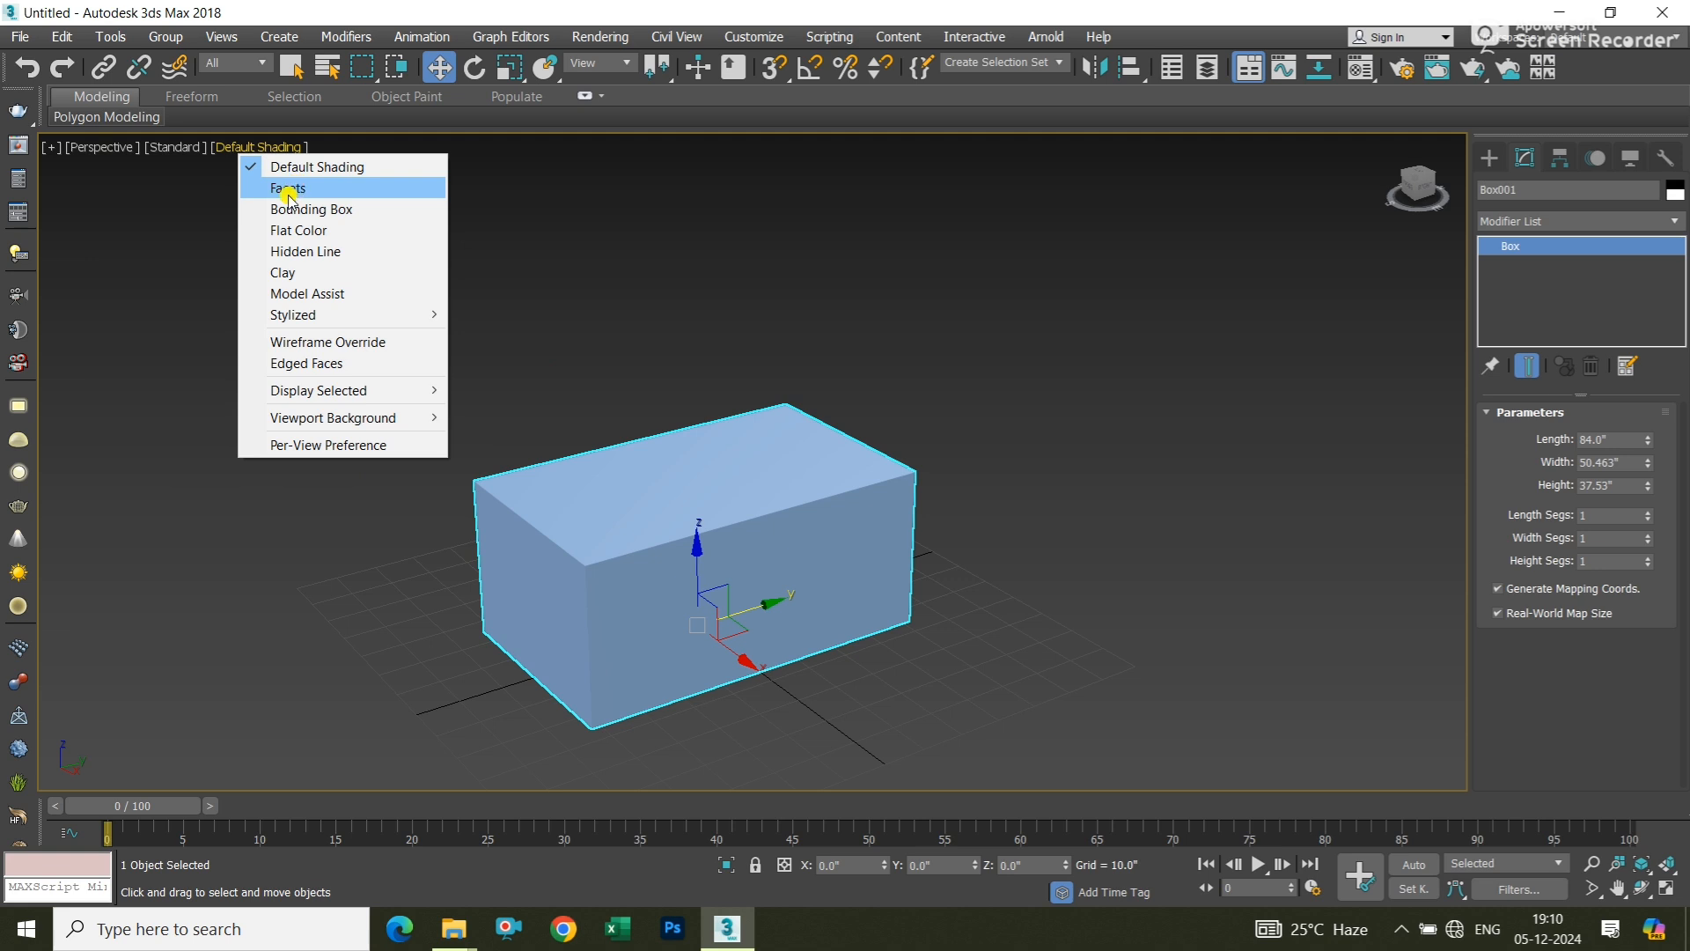
left_click(284, 188)
left_click(236, 148)
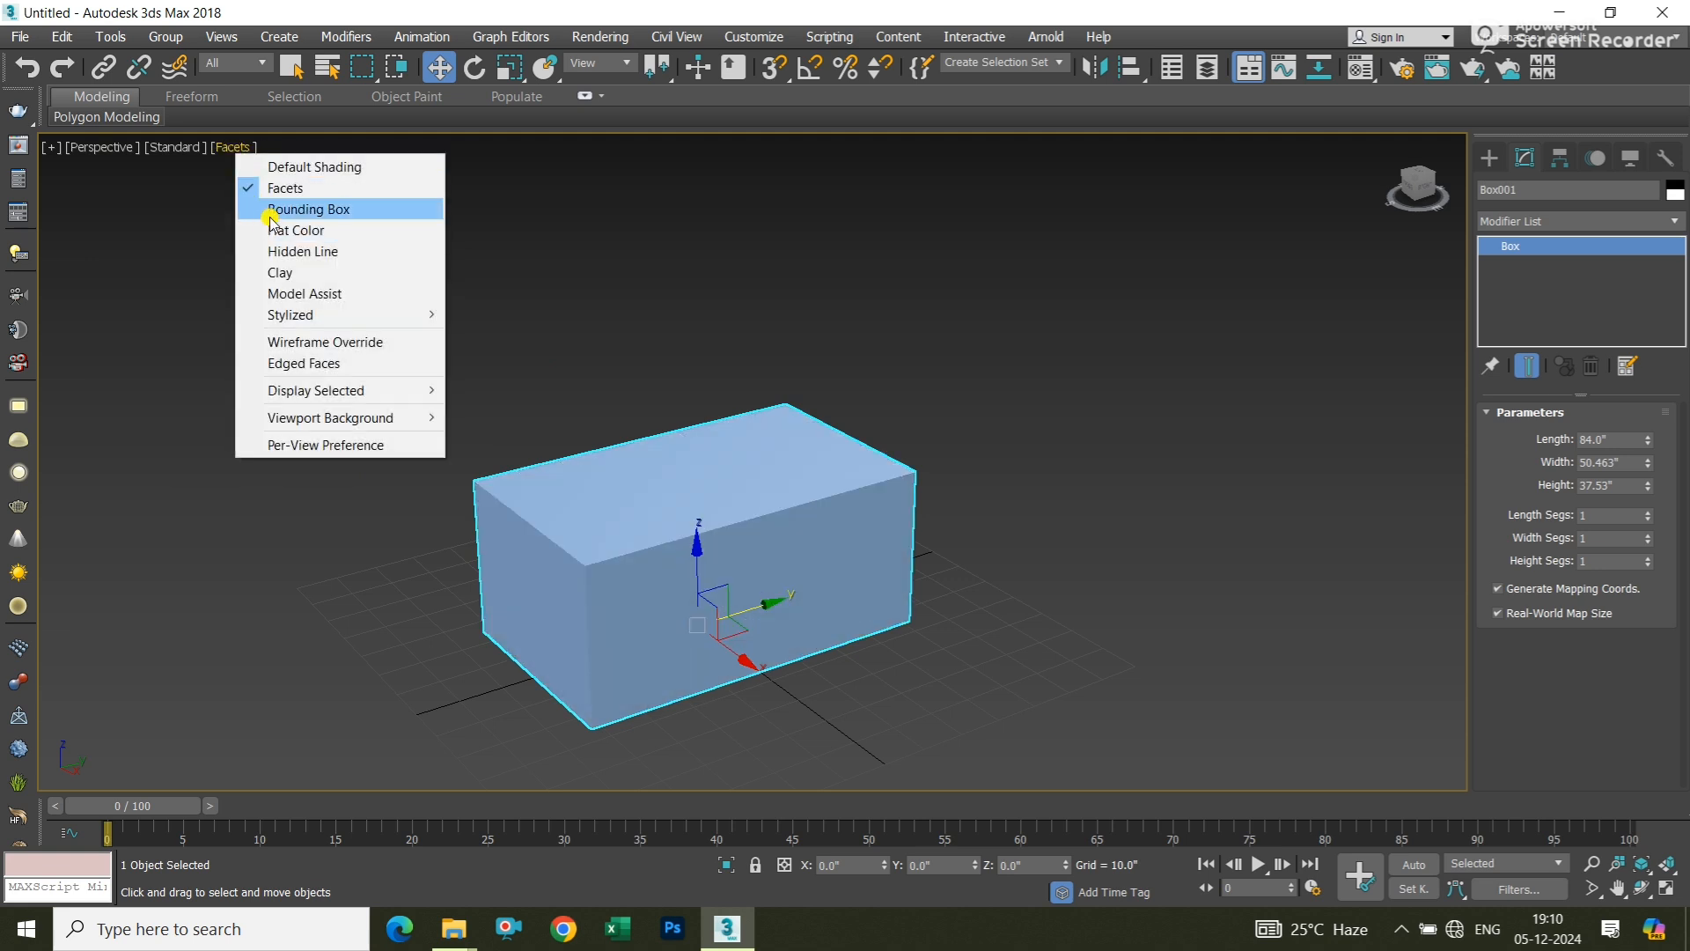
left_click(275, 210)
left_click(226, 150)
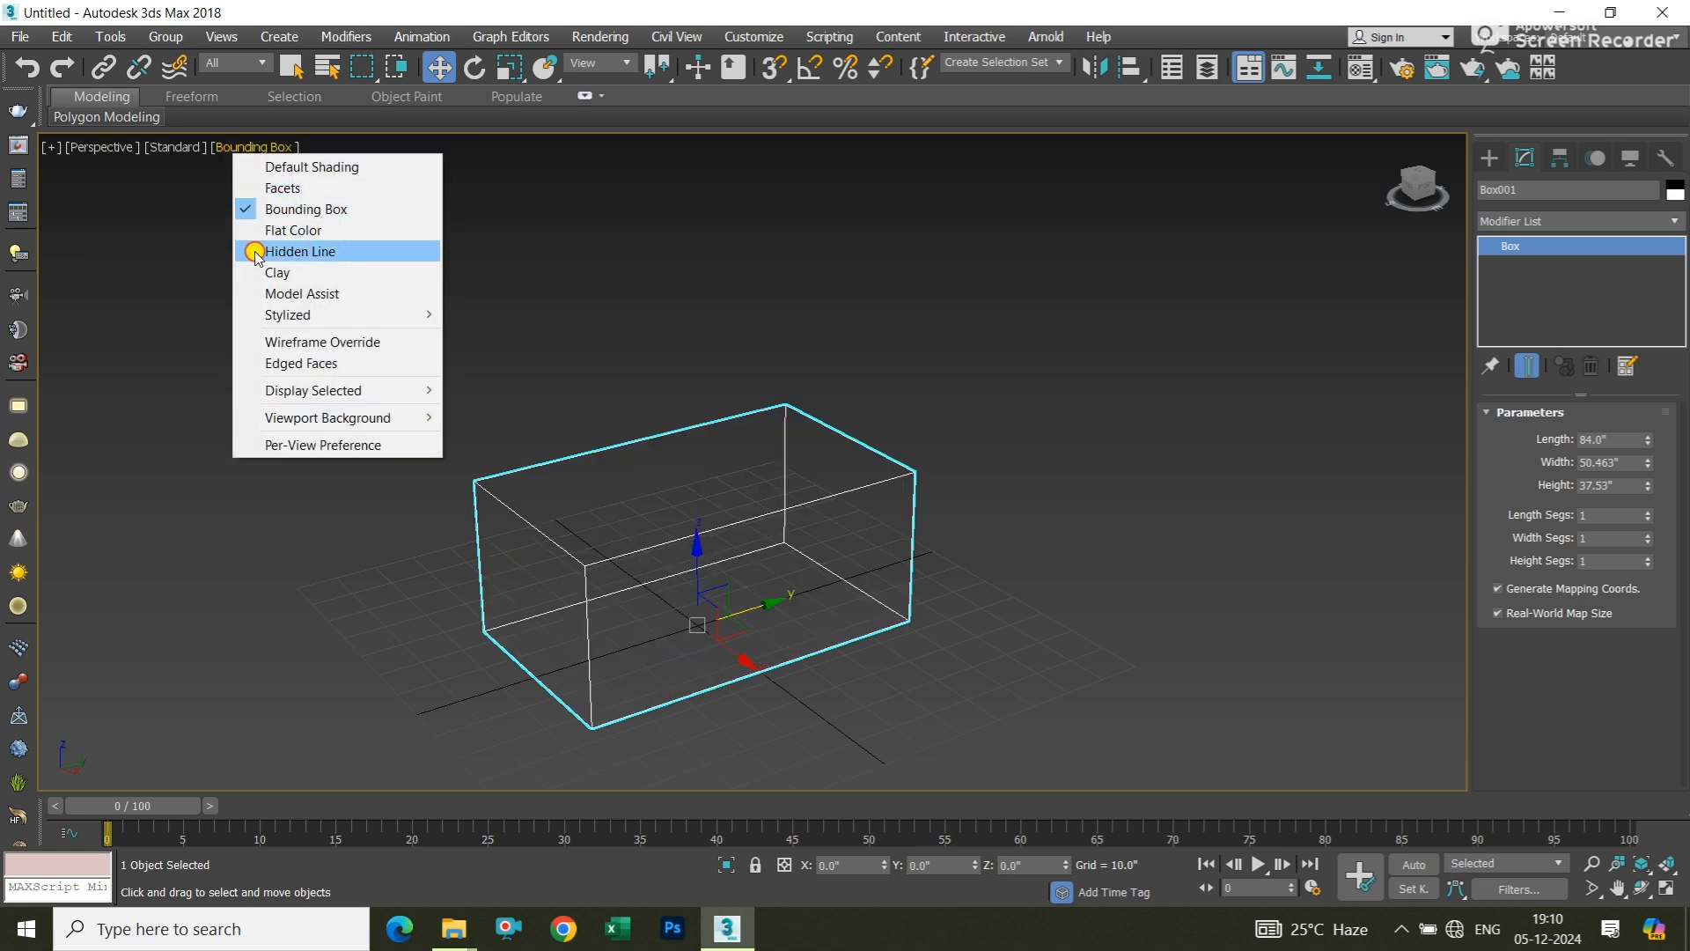
left_click(256, 251)
left_click(250, 146)
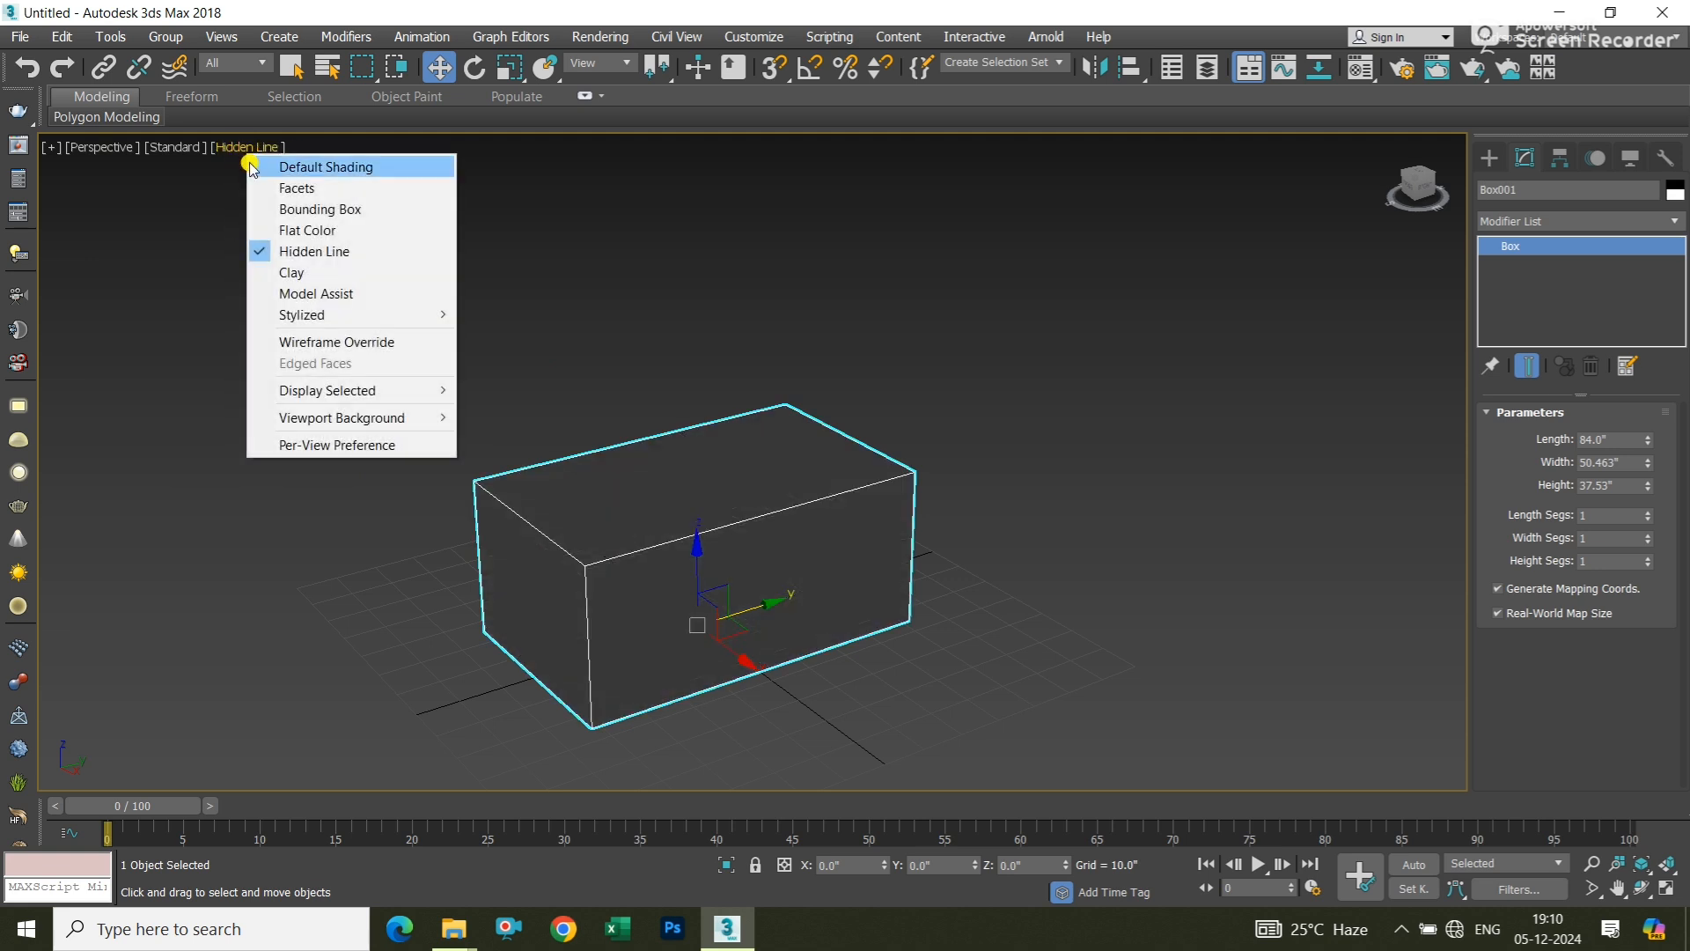
left_click(302, 342)
Practise window-selecting and deselecting the box in wireframe display
left_click(506, 427)
left_click_drag(891, 313, 858, 430)
left_click(1087, 404)
left_click_drag(1084, 402, 800, 570)
left_click(1037, 398)
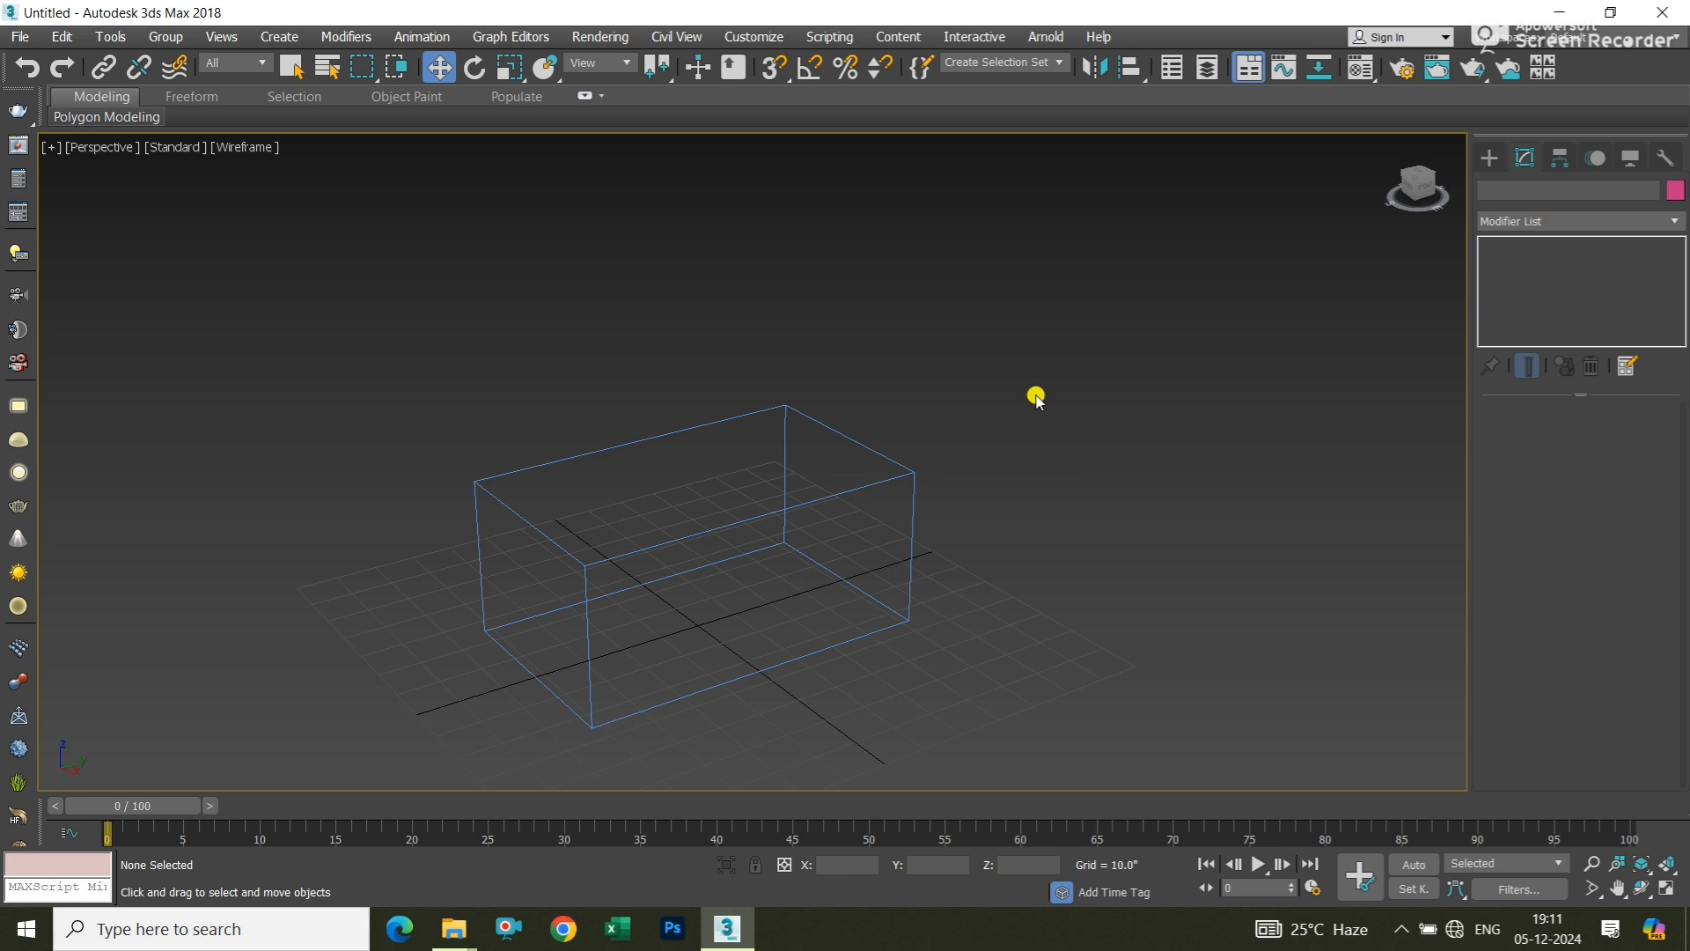
Turn off the wireframe override, select the box, and set the viewport display style to Default Shading
key("F3")
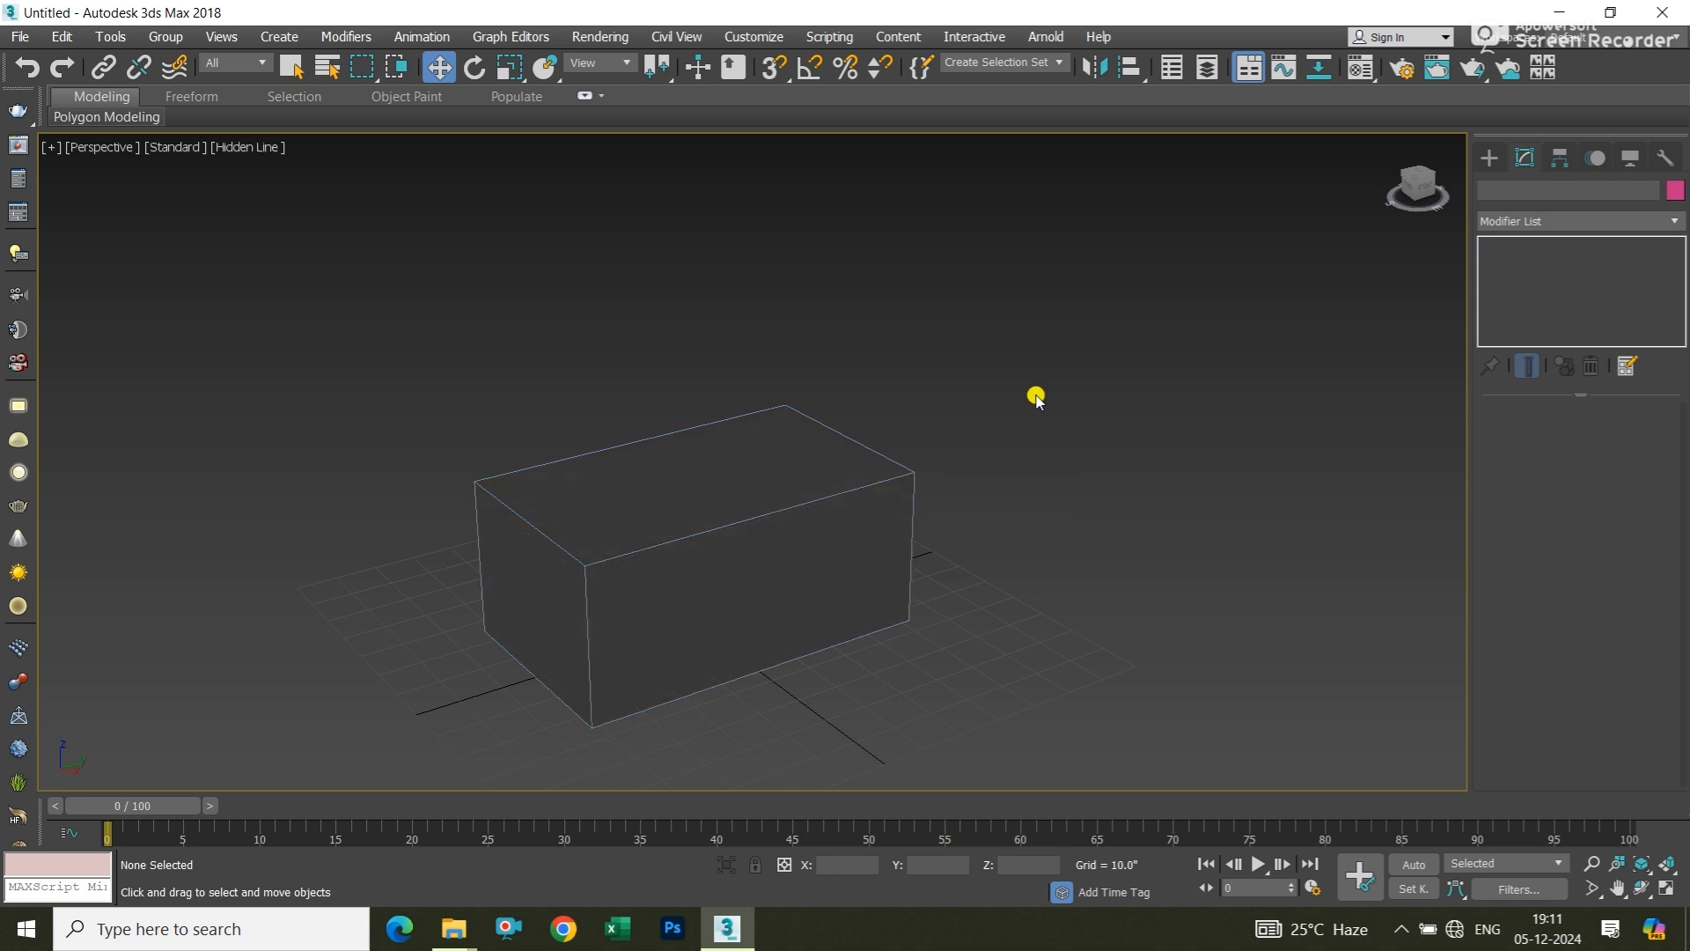
left_click(596, 604)
left_click(251, 148)
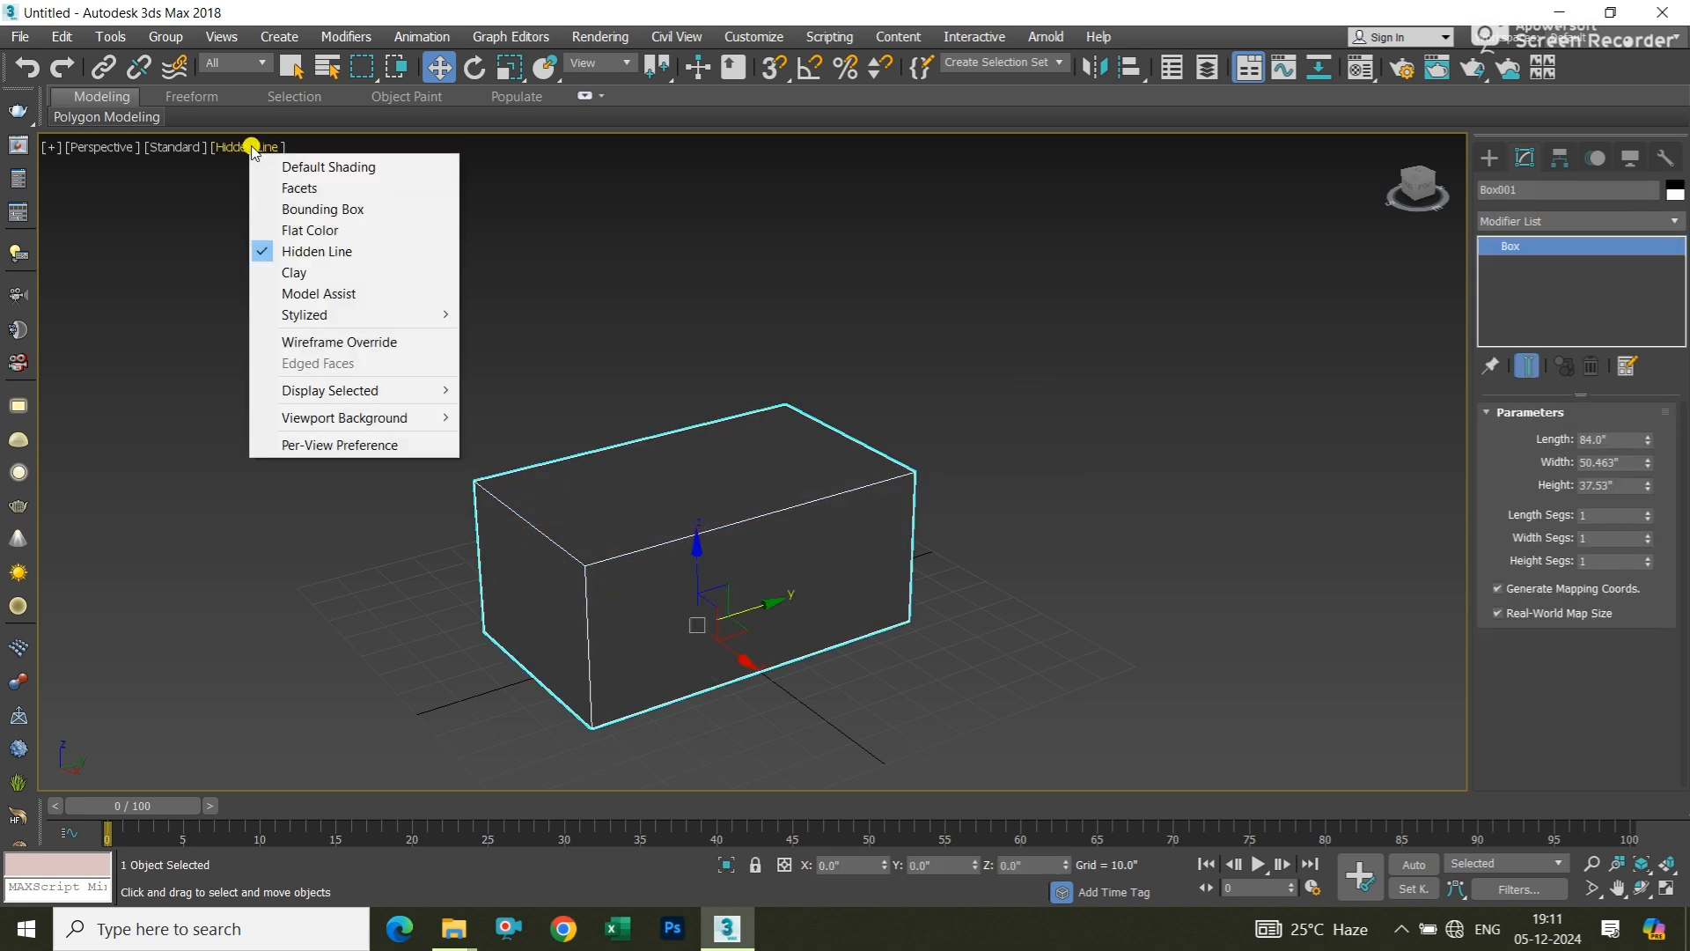
left_click(264, 166)
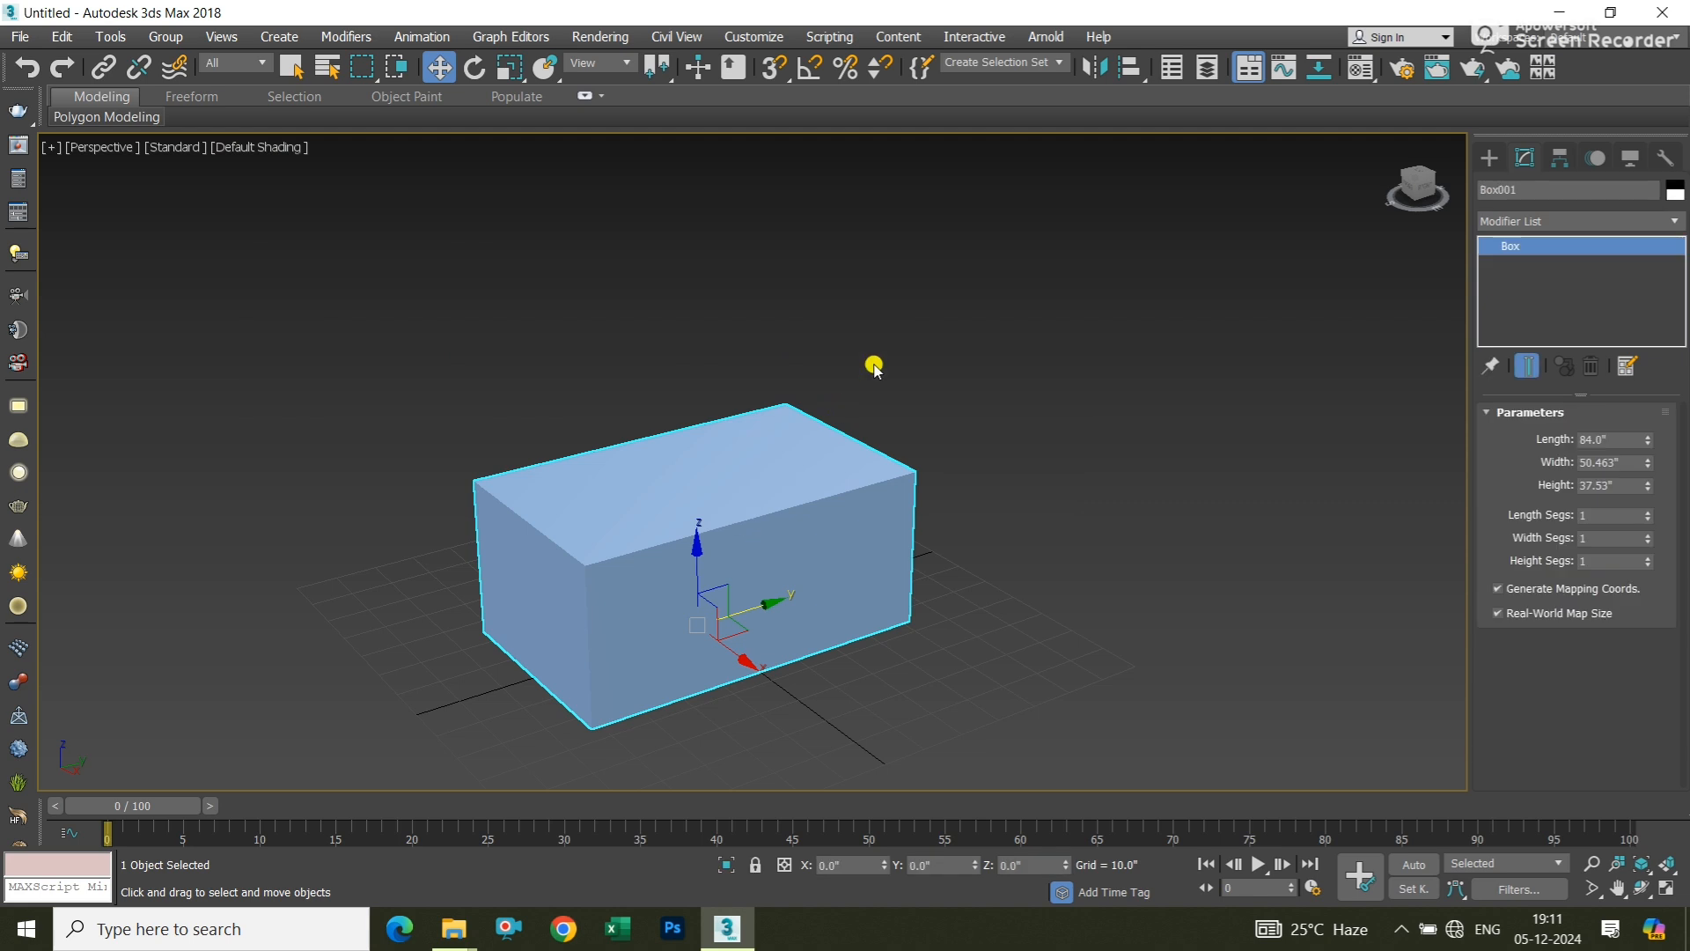
Toggle the viewport repeatedly between wireframe and Default Shading, ending in wireframe with the box selected
key("F3")
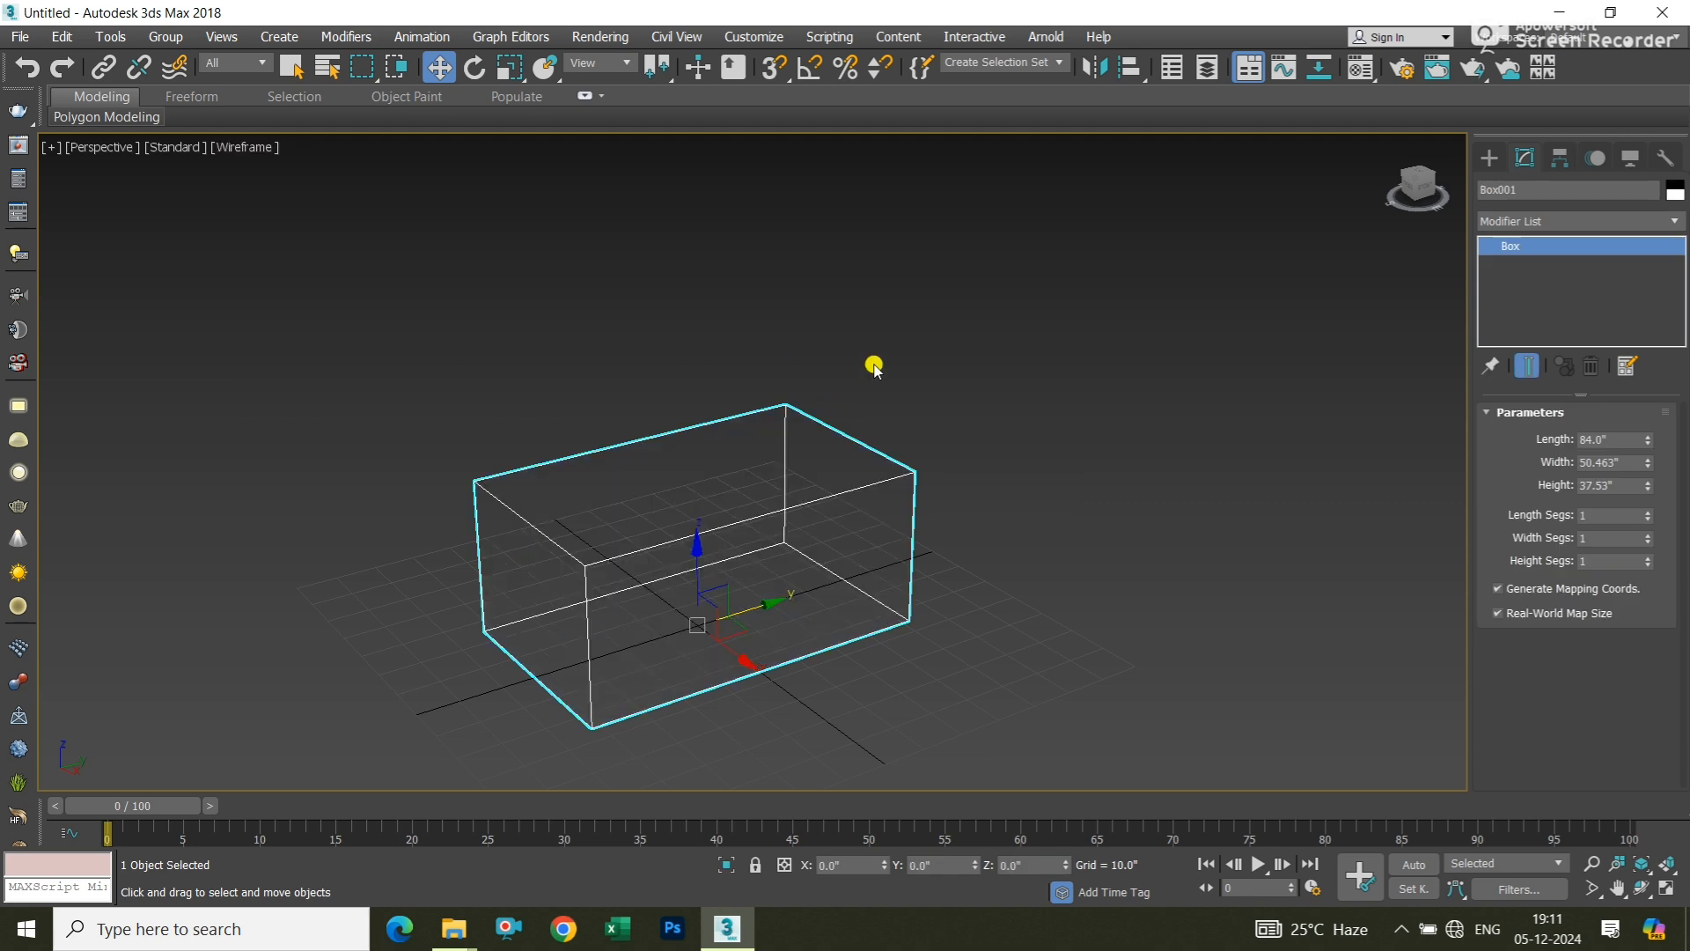
key("F3")
key("F3")
key("F3")
key("F3")
left_click(876, 387)
left_click(880, 450)
left_click(943, 410)
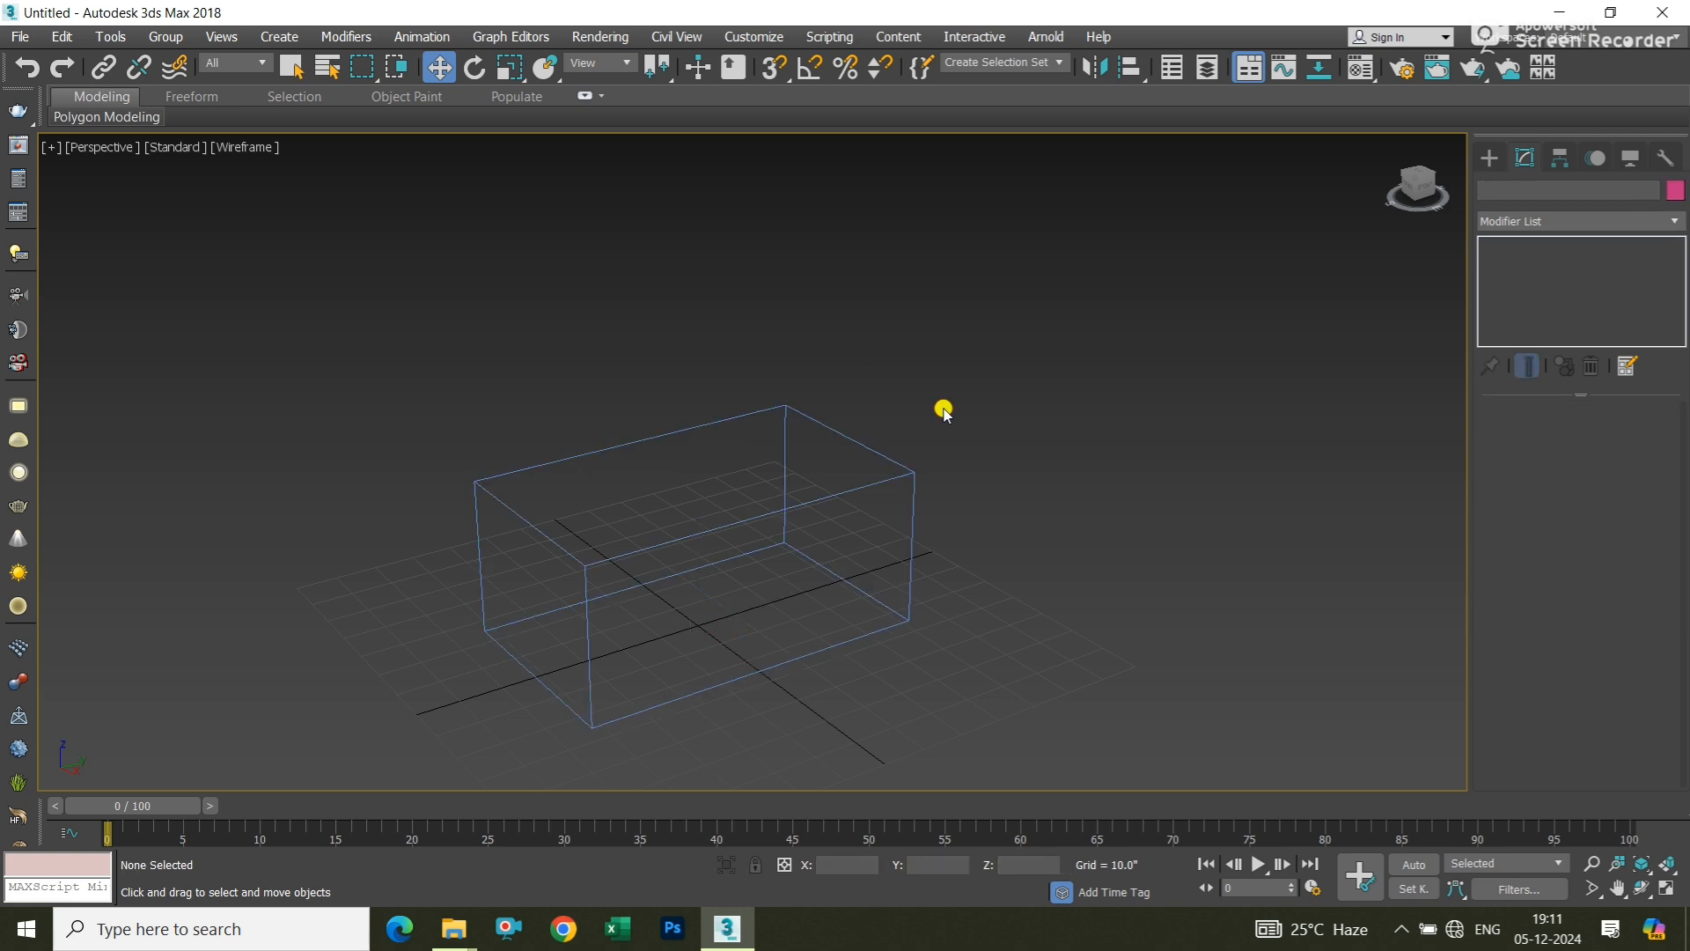
left_click(894, 467)
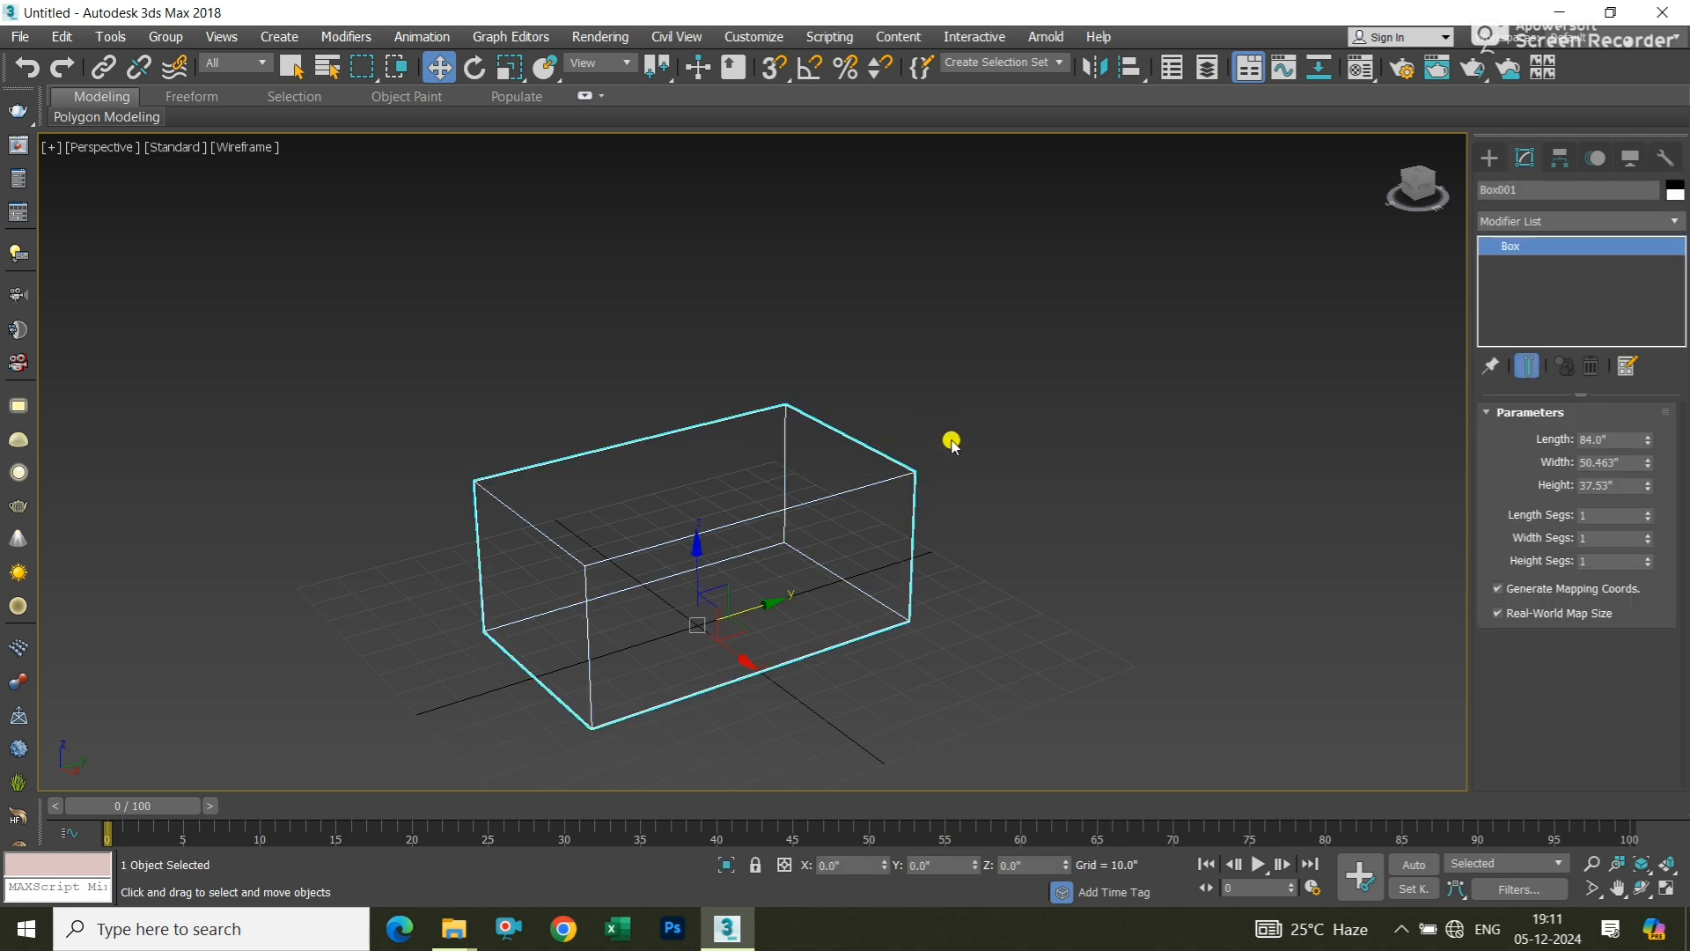
Toggle wireframe display off and on again, deselect the box, and check the viewport shading options
key("F3")
key("F3")
key("F3")
key("F3")
left_click(946, 443)
left_click(872, 484)
key("ctrl+d")
left_click(261, 150)
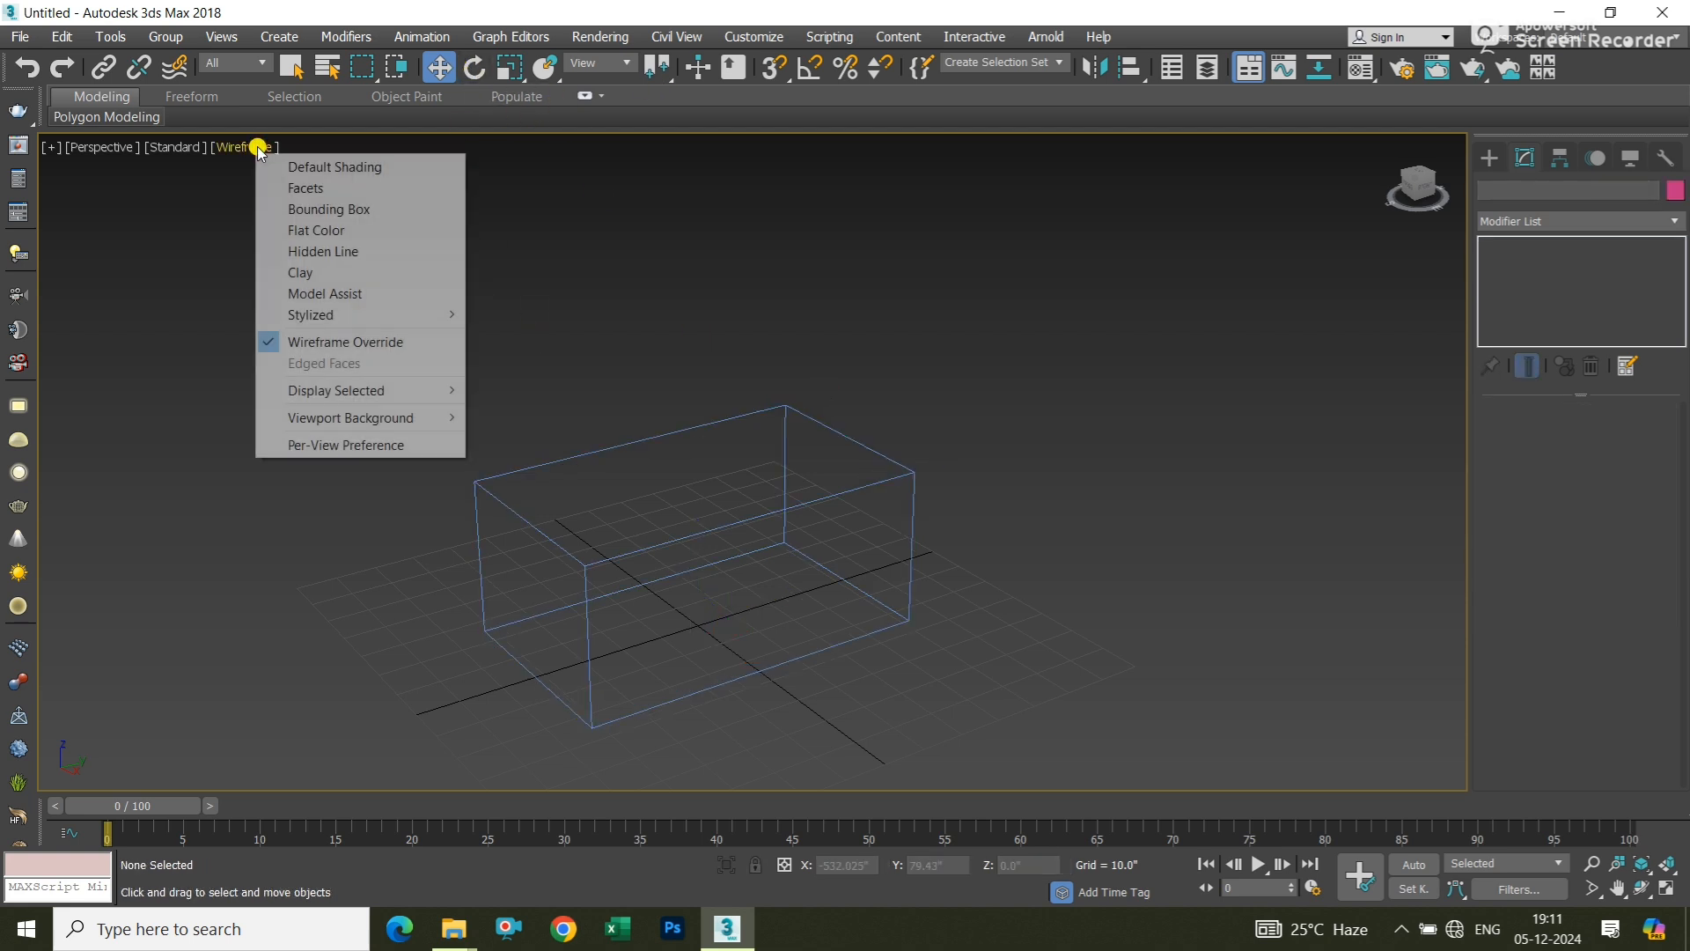
left_click(810, 375)
Window-select the wireframe box, switch the viewport back to Default Shading, and deselect the box
left_click_drag(933, 388, 761, 683)
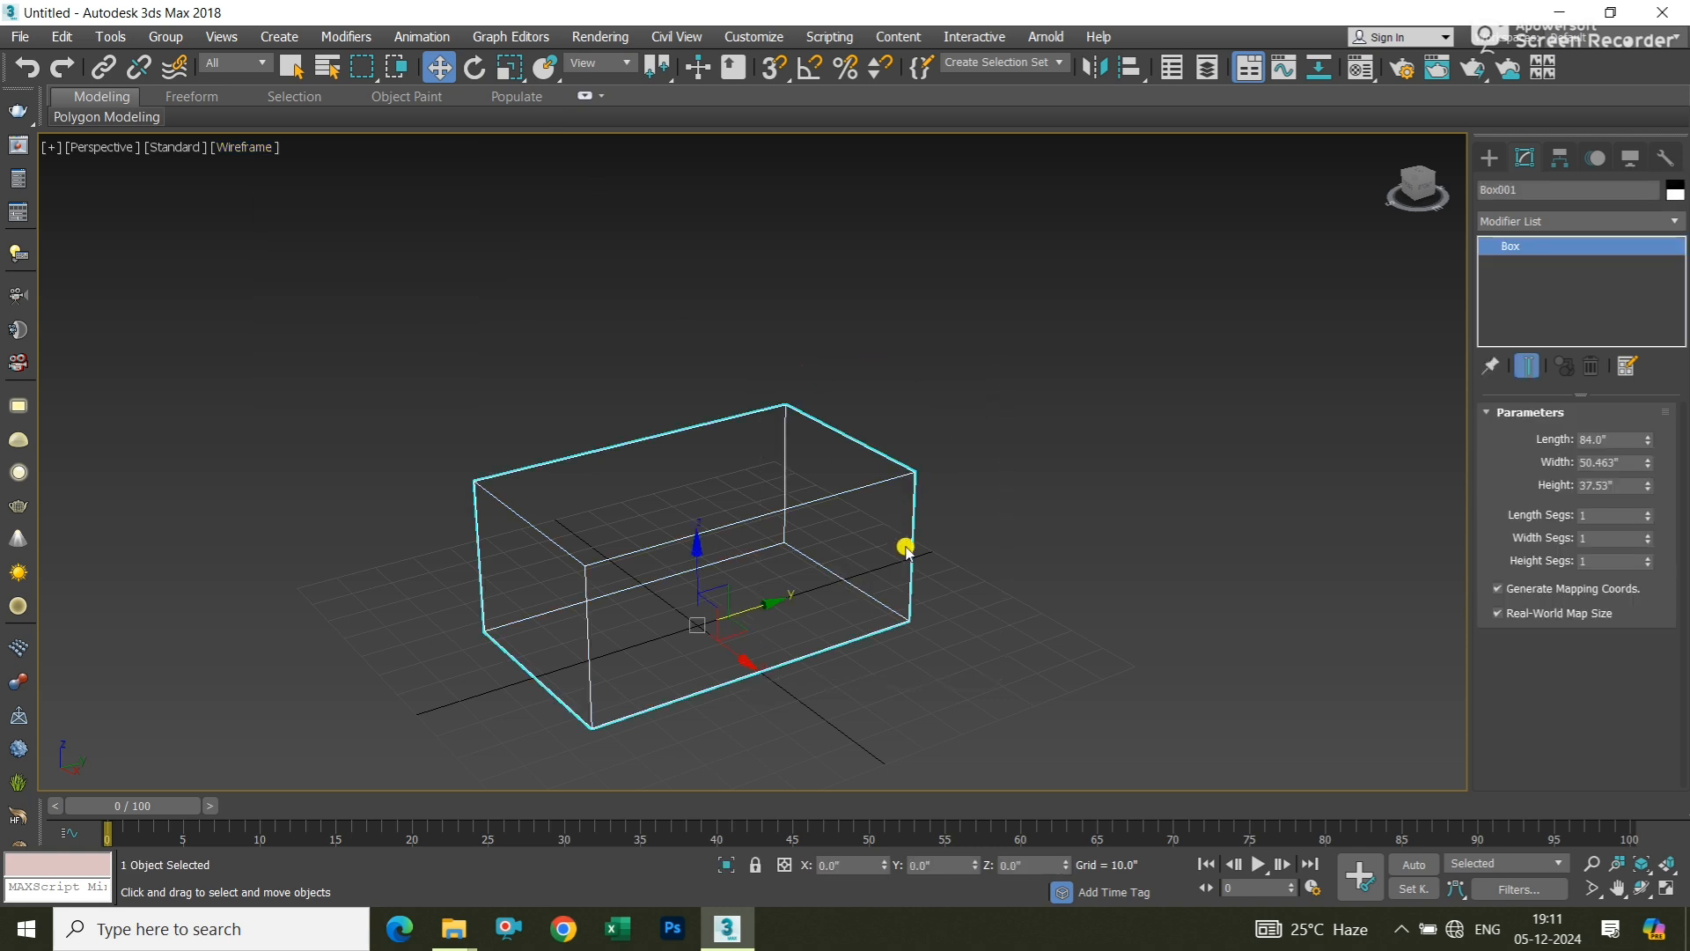
key("F3")
left_click(872, 434)
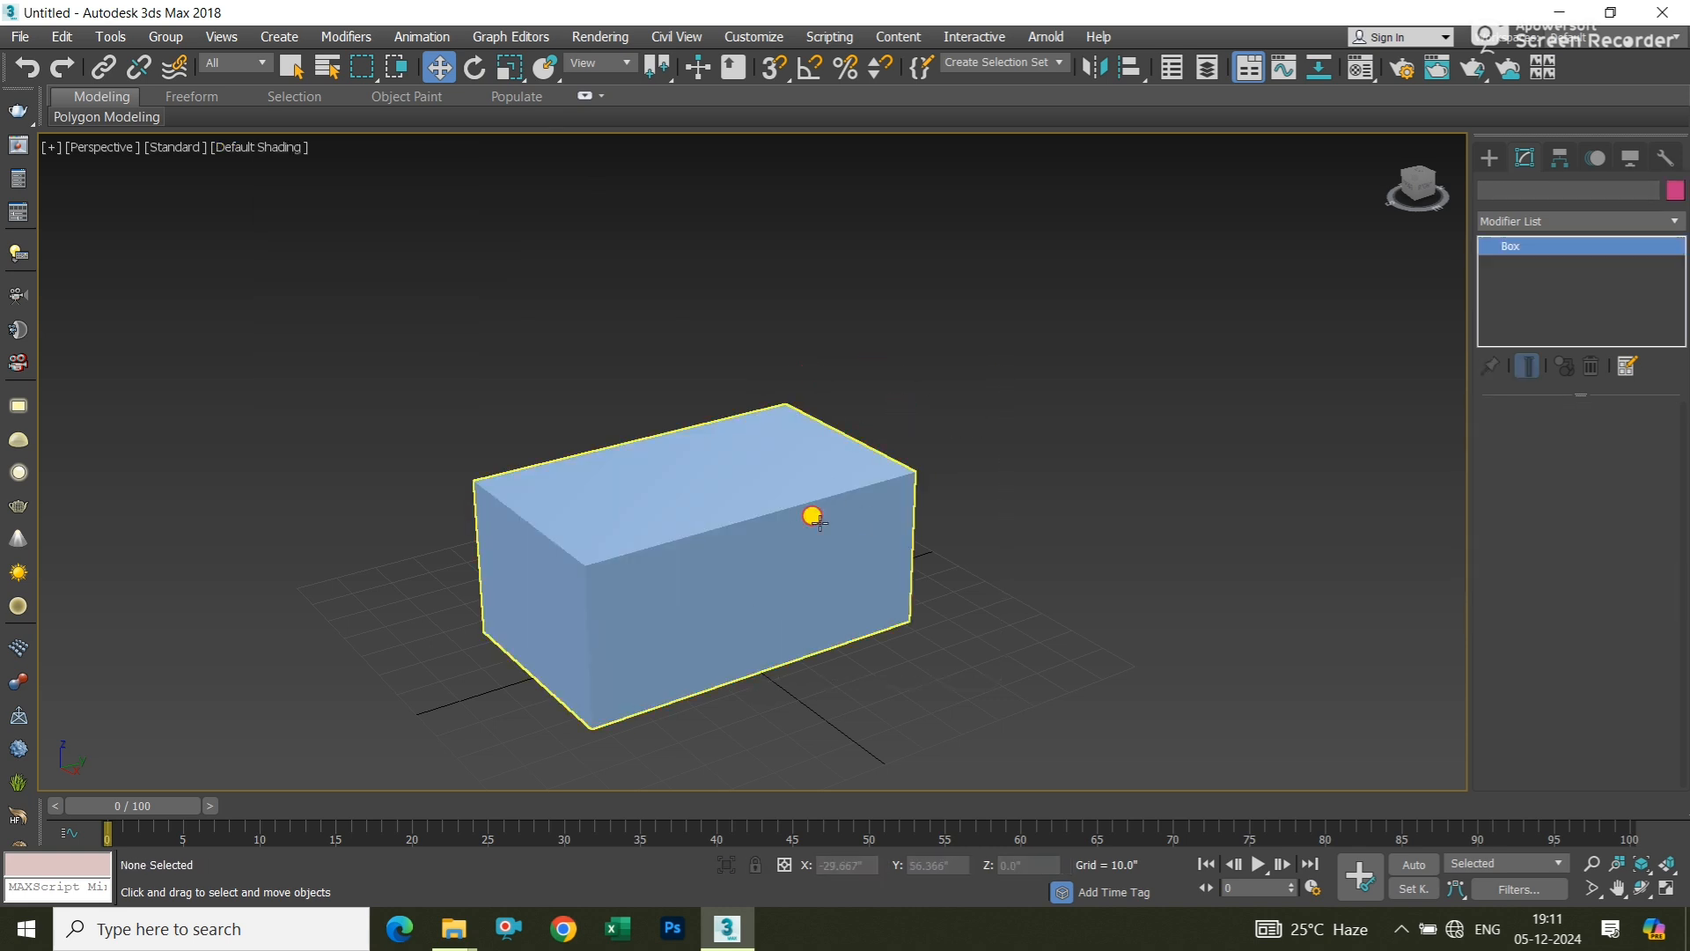
Select the shaded box, turn on Edged Faces, and view its edges up close
left_click(807, 510)
key("F4")
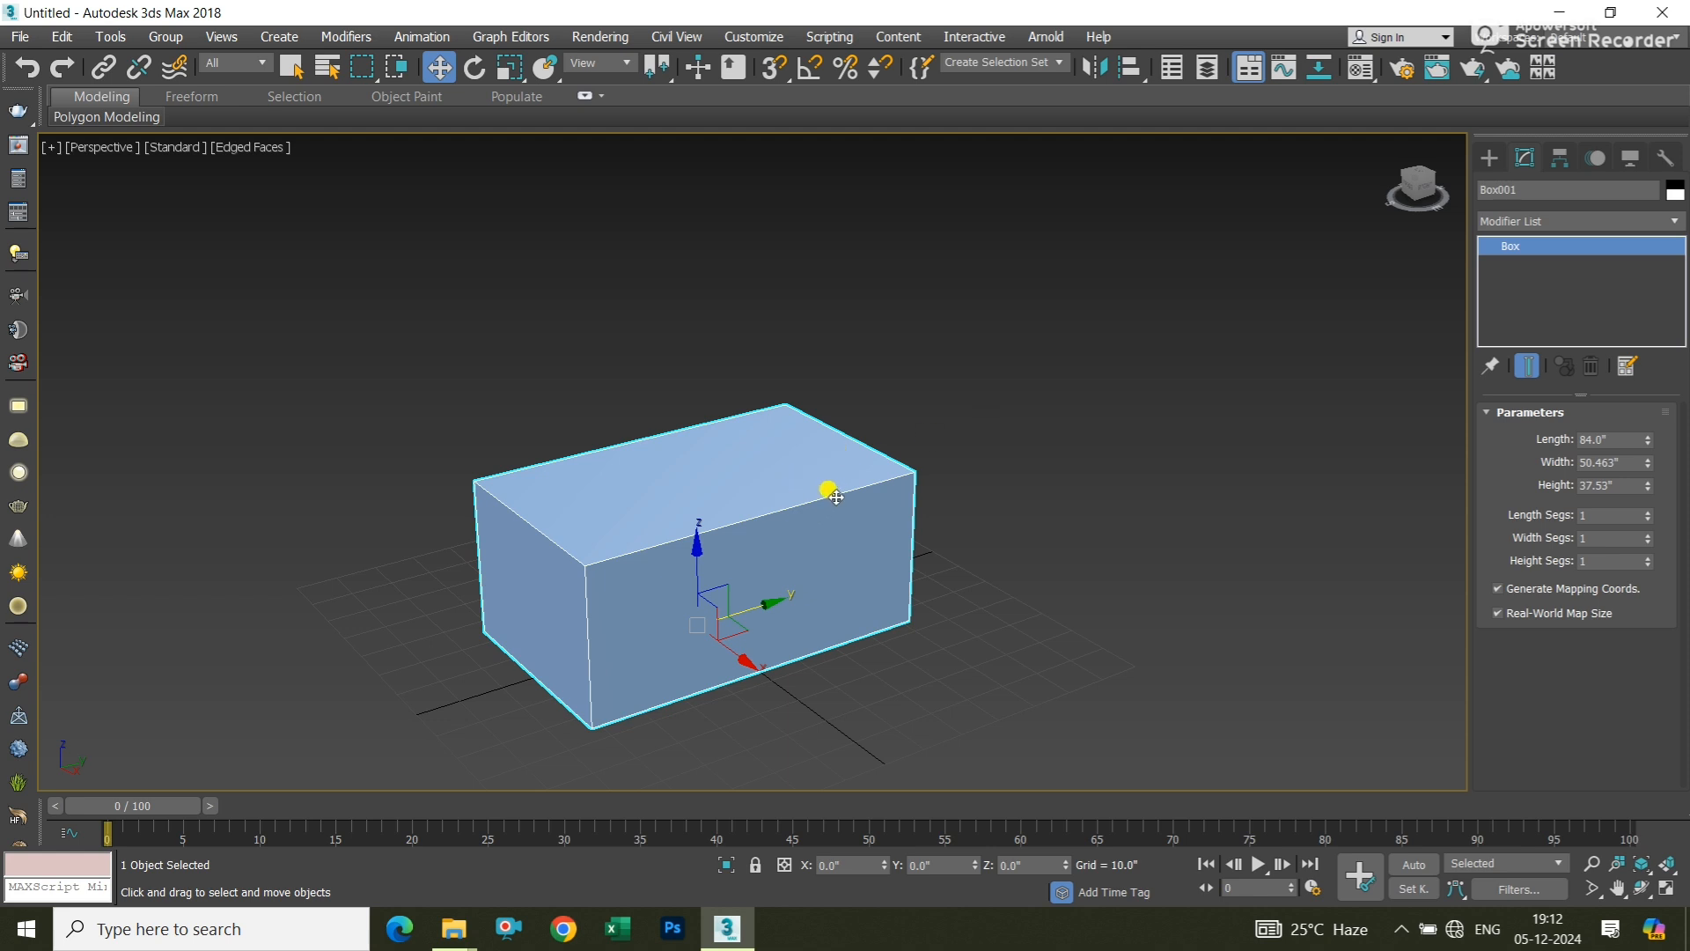
scroll(704, 550, "up", 2)
scroll(588, 510, "up", 2)
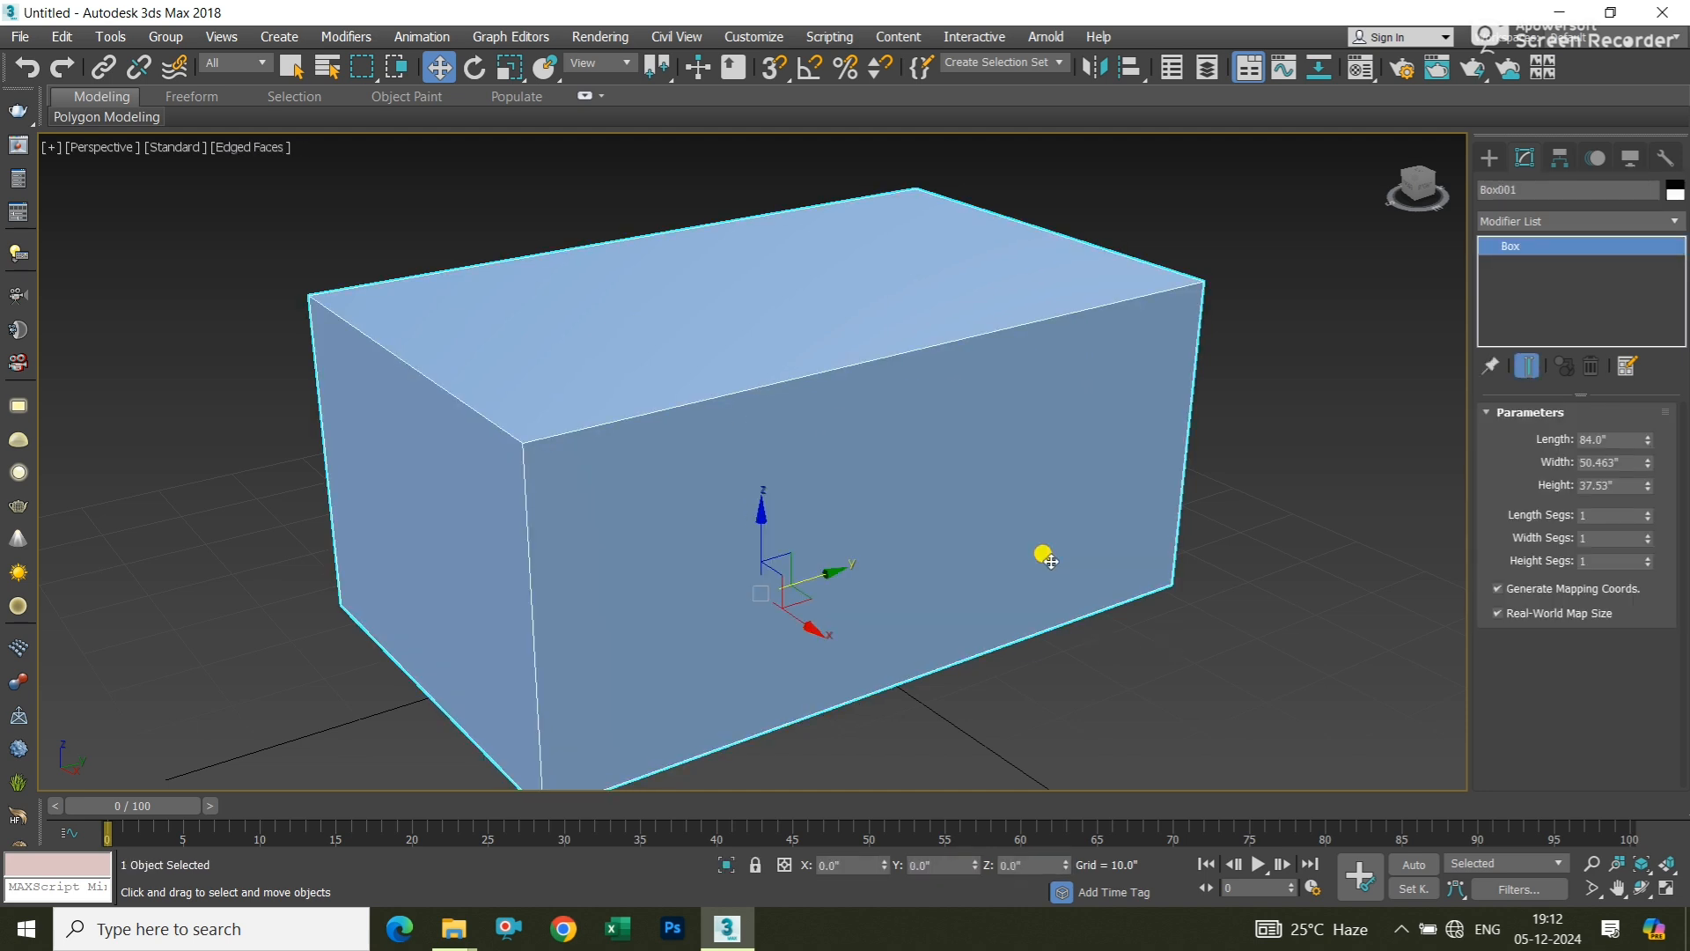
Toggle Edged Faces off and on several times, leaving the viewport in Default Shading
key("F4")
key("F4")
key("F4")
key("F4")
key("F4")
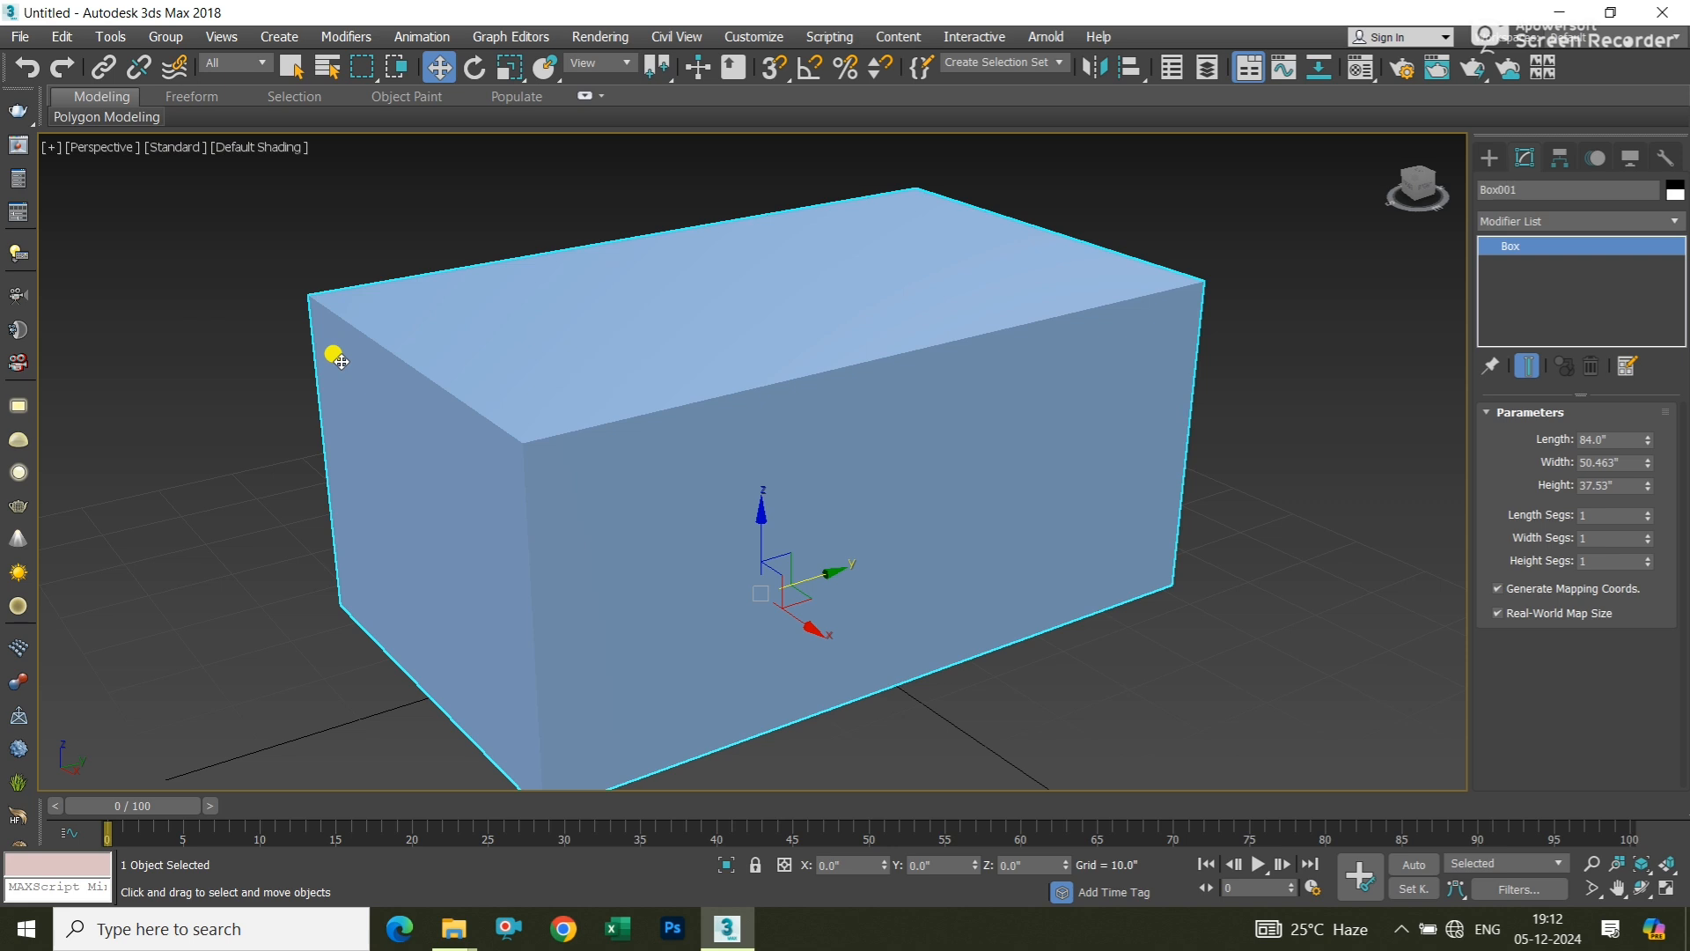
Inspect the whole box from a slightly different angle and leave it selected
scroll(563, 401, "down", 4)
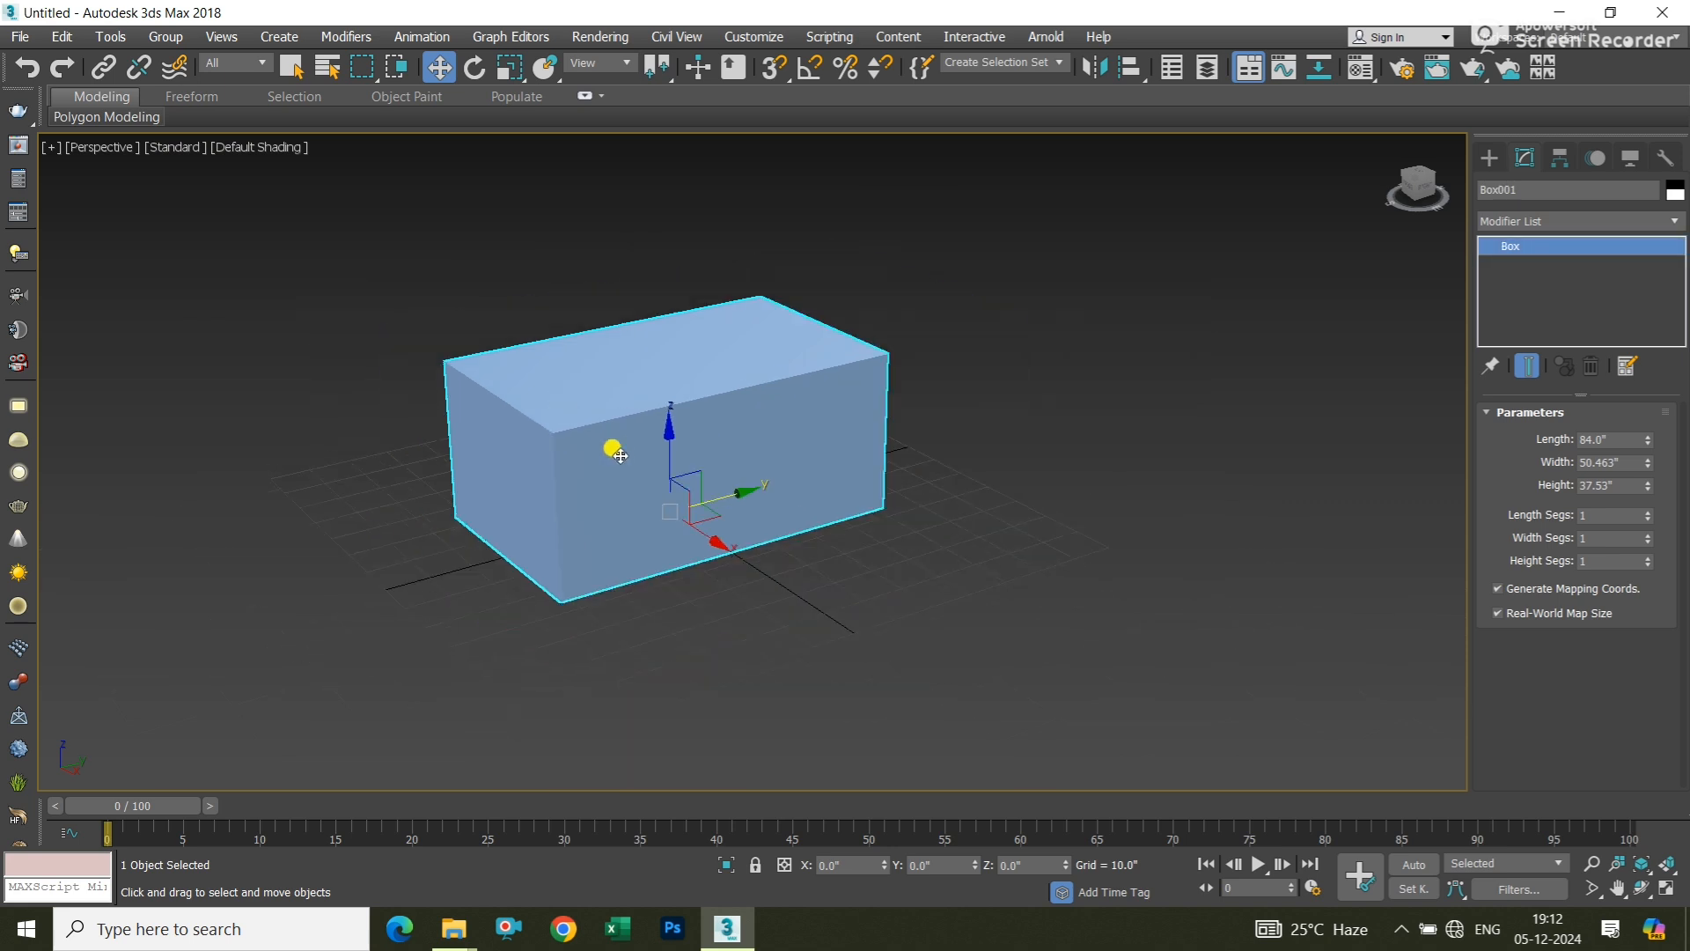
middle_click_drag(611, 445, 584, 502)
left_click(792, 368)
left_click(720, 419)
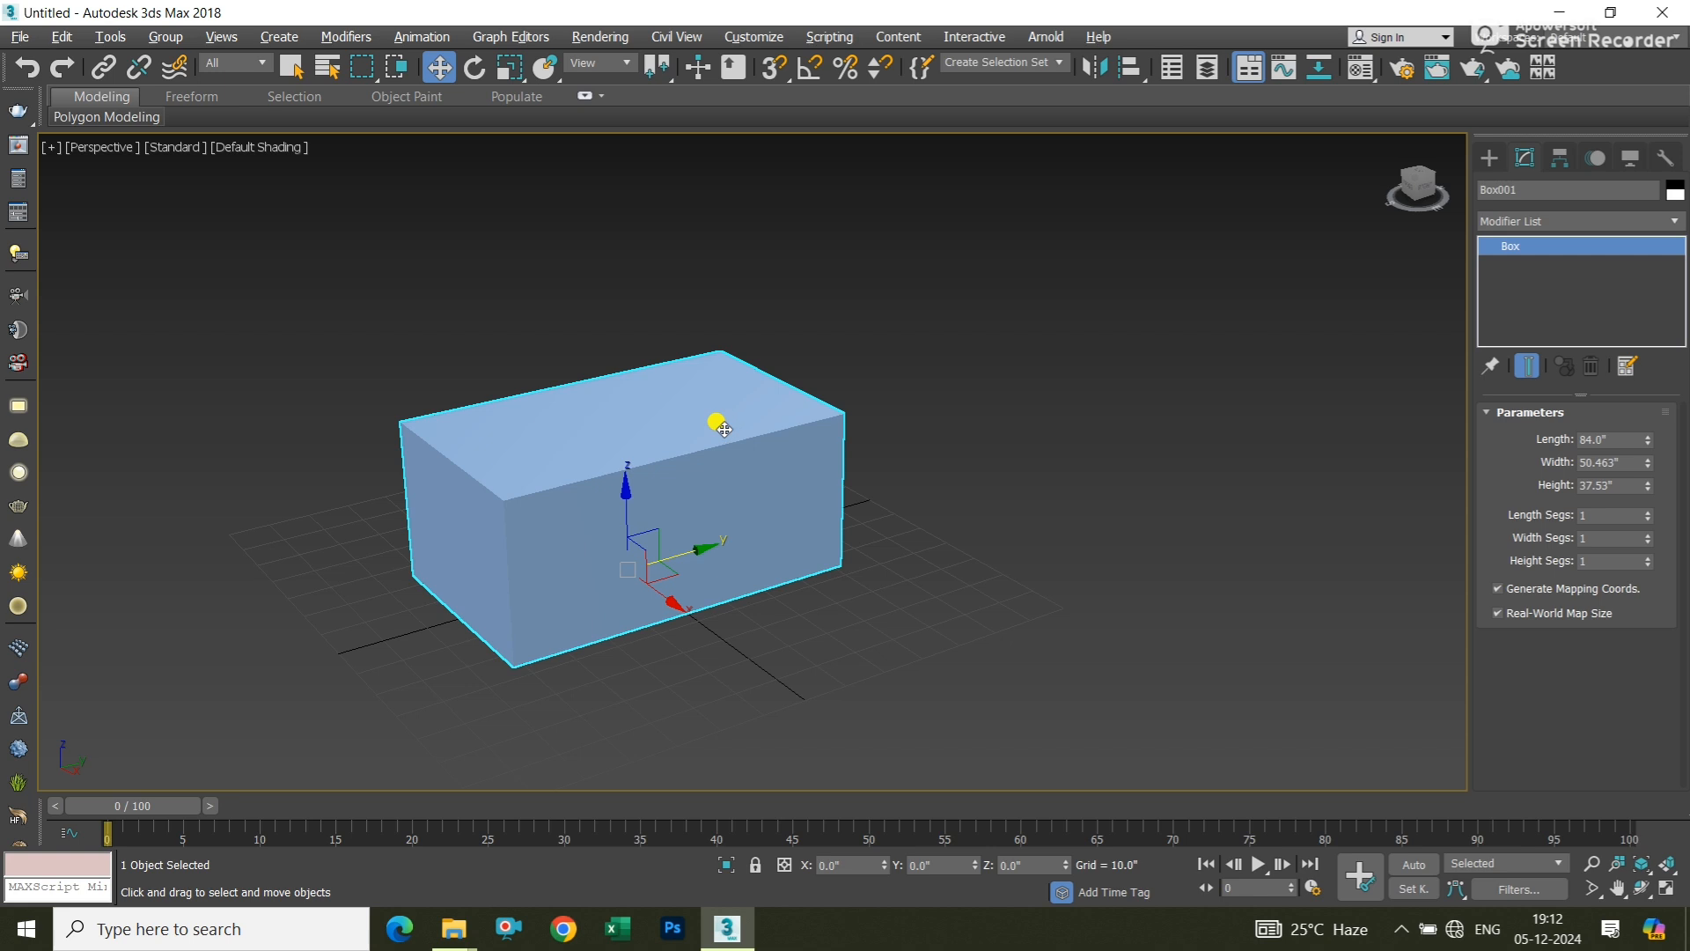
middle_click_drag(720, 420, 754, 432, "alt")
left_click(898, 373)
left_click(725, 426)
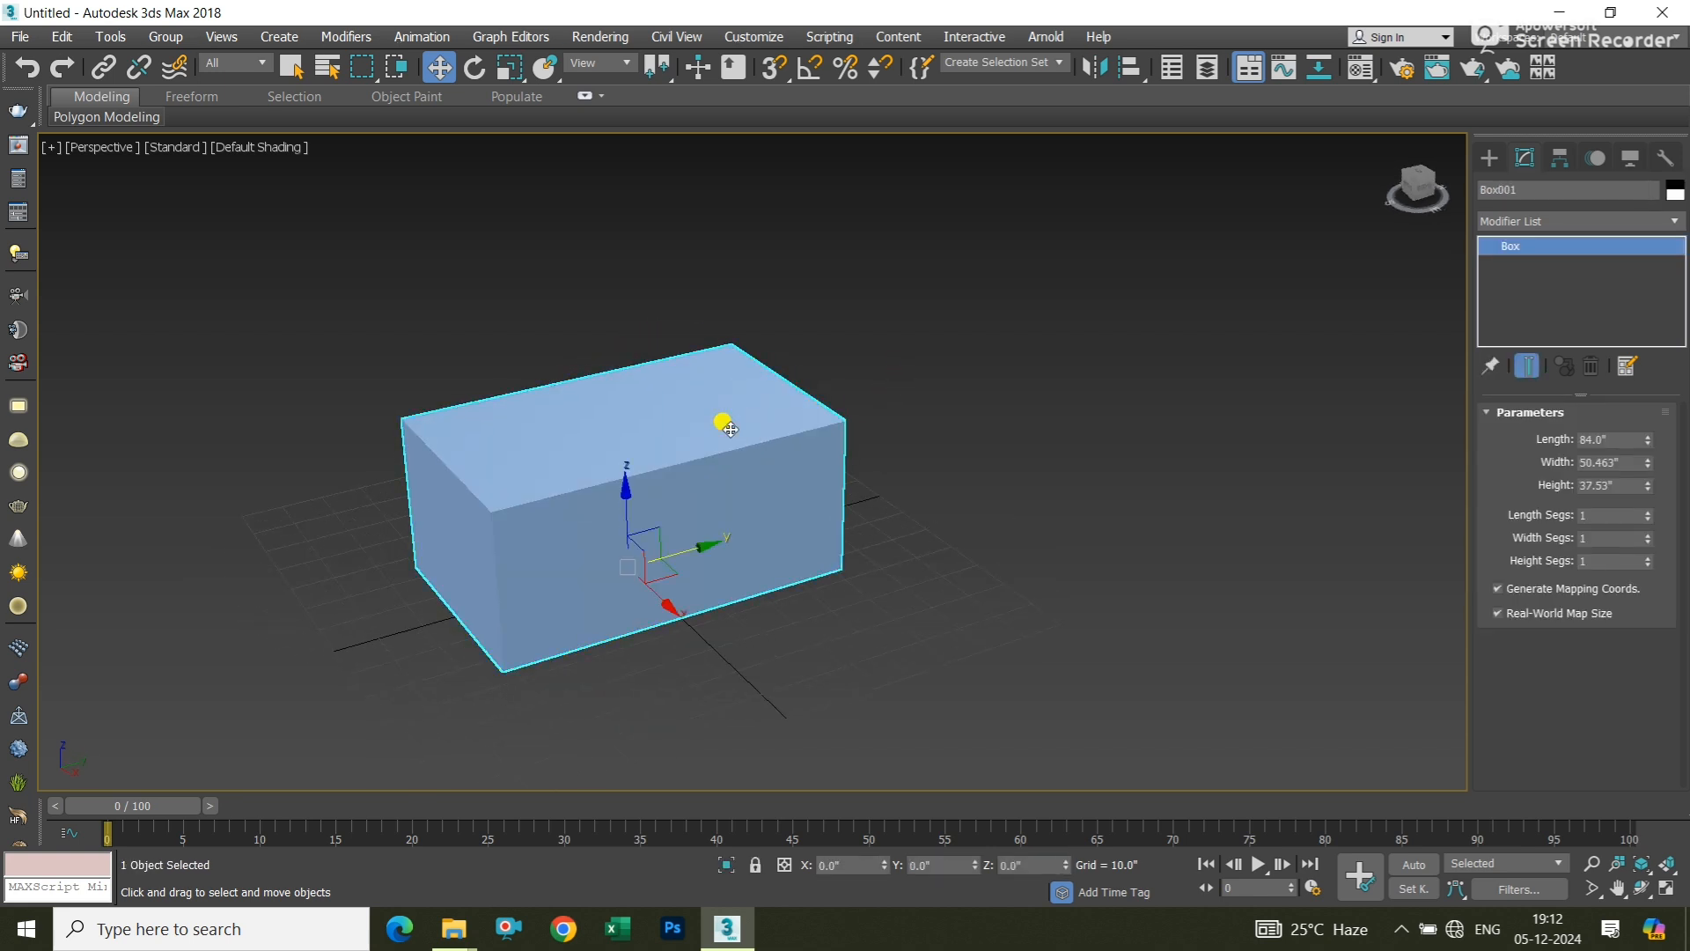
Rotate the selected box about 30 degrees around its X axis with the Rotate tool
left_click(478, 70)
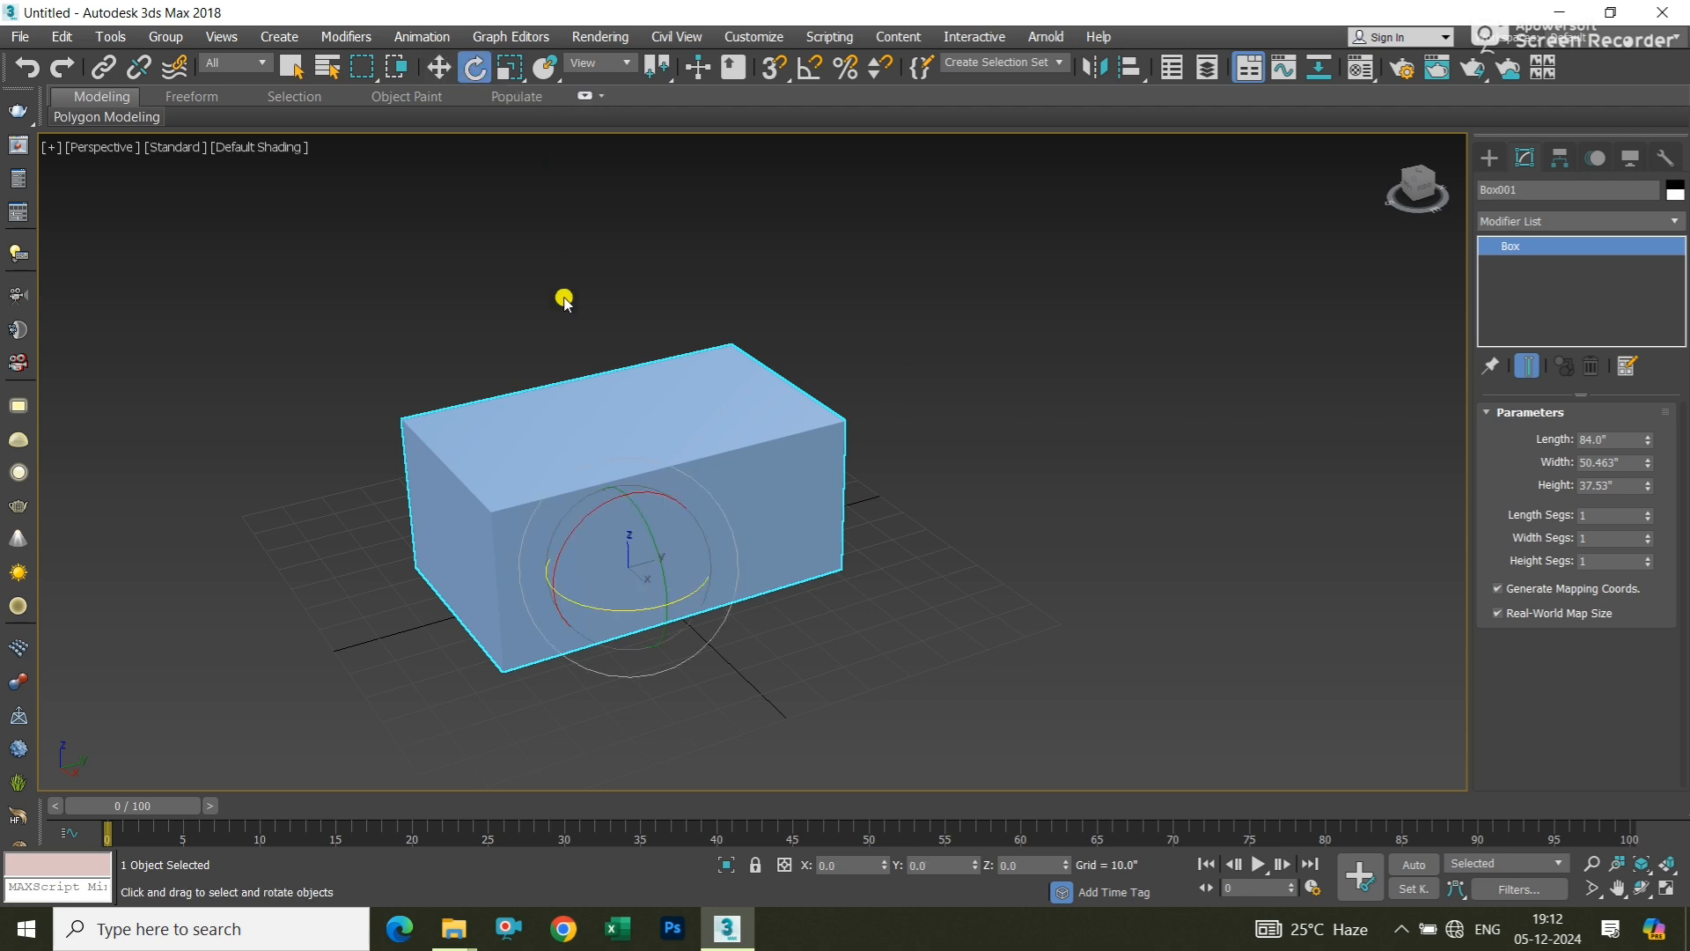
scroll(811, 534, "up", 3)
middle_click_drag(724, 578, 916, 498)
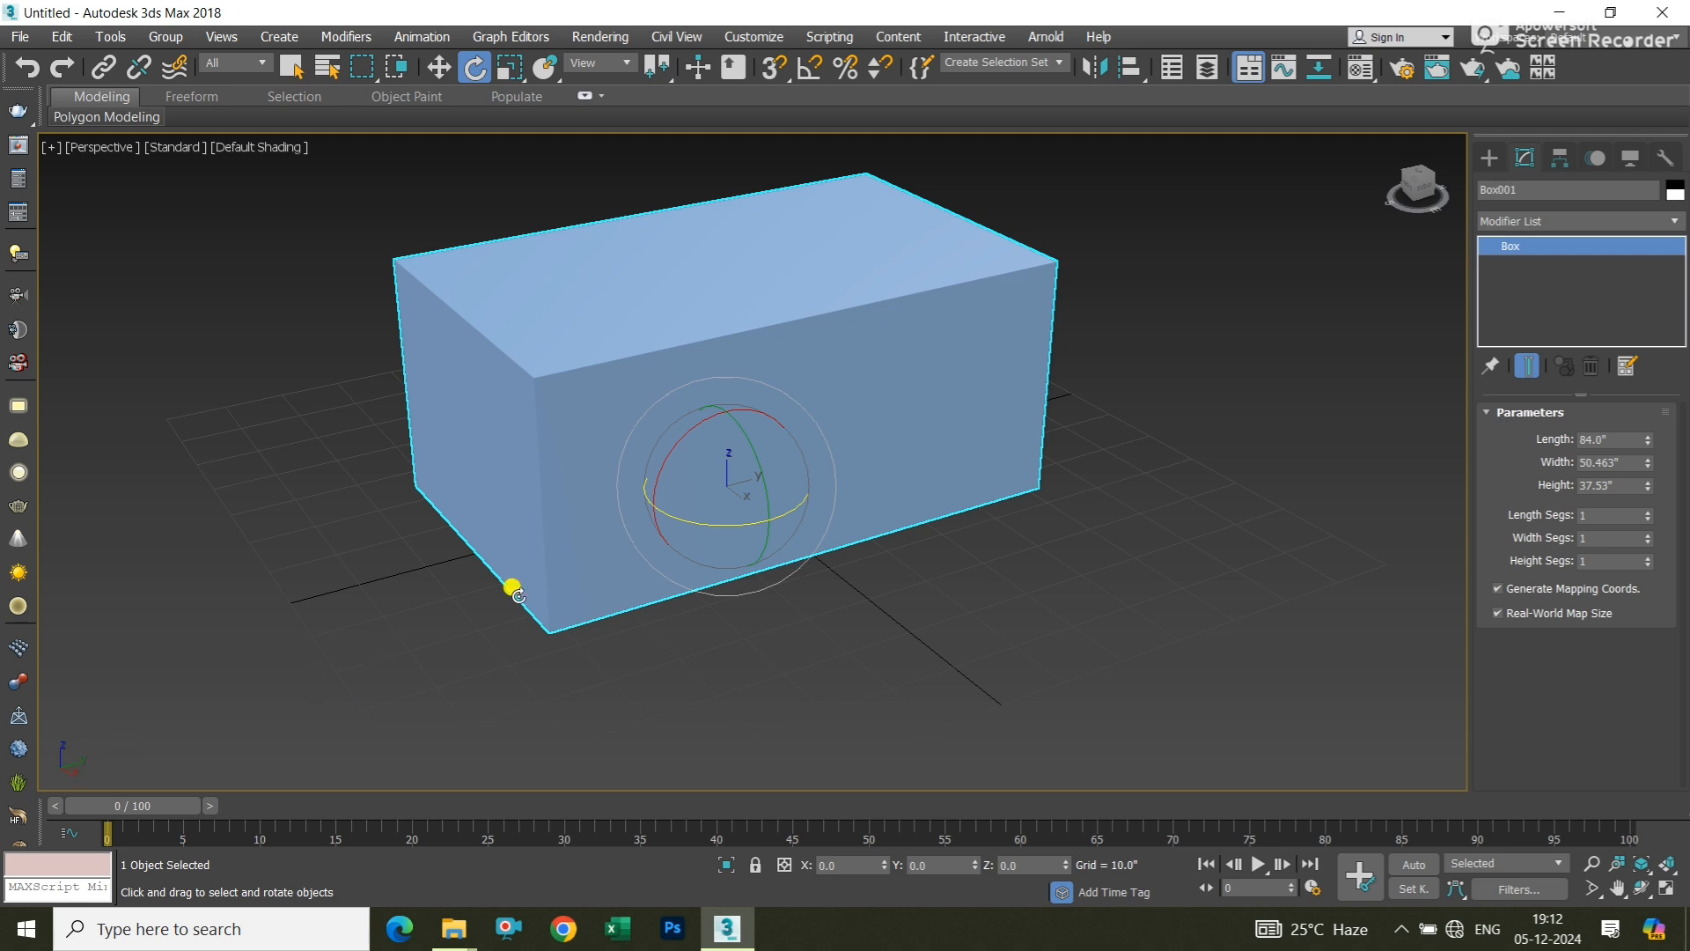
scroll(807, 632, "down", 3)
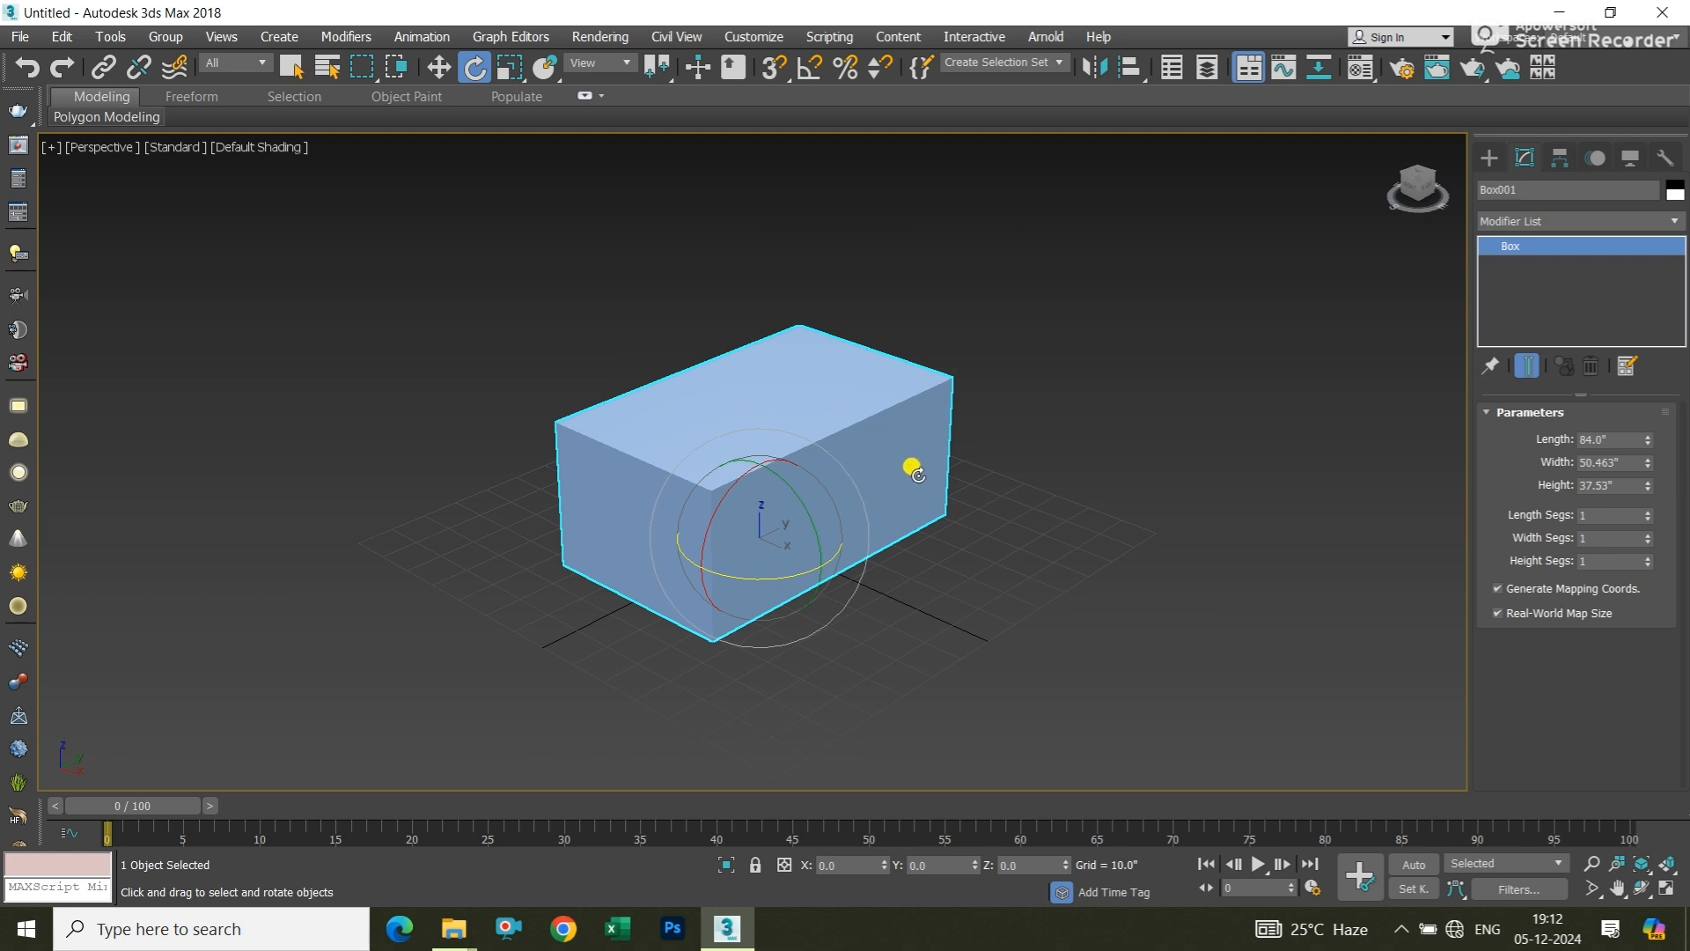
middle_click_drag(913, 467, 858, 476, "alt")
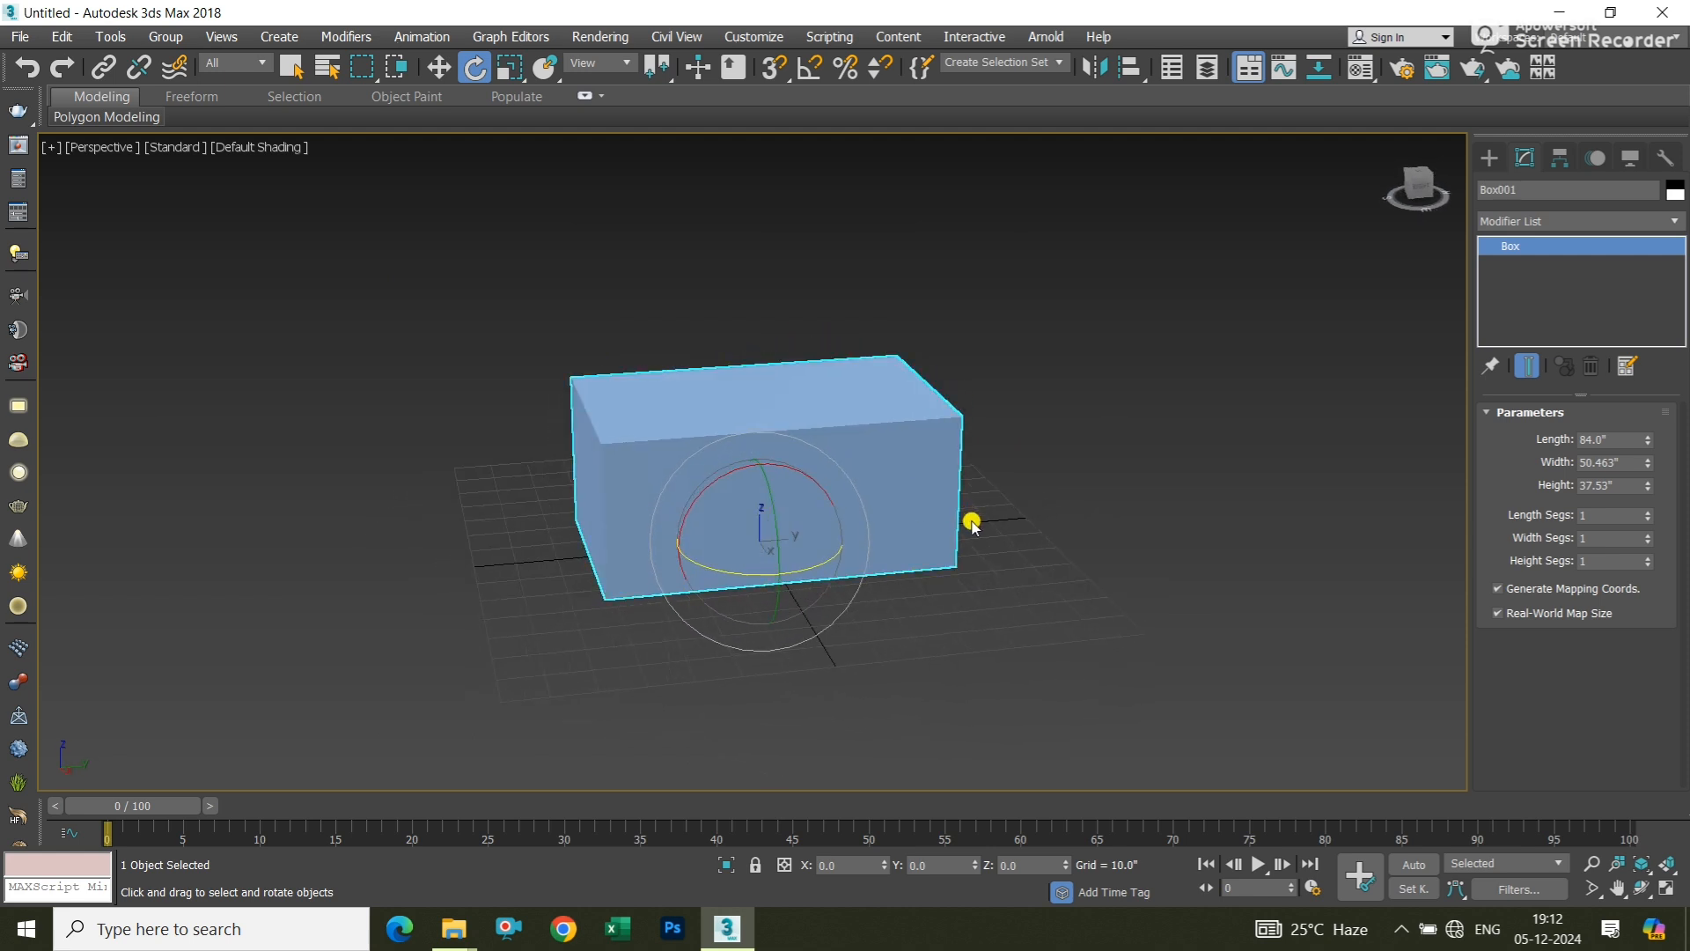
middle_click_drag(972, 526, 978, 520, "alt")
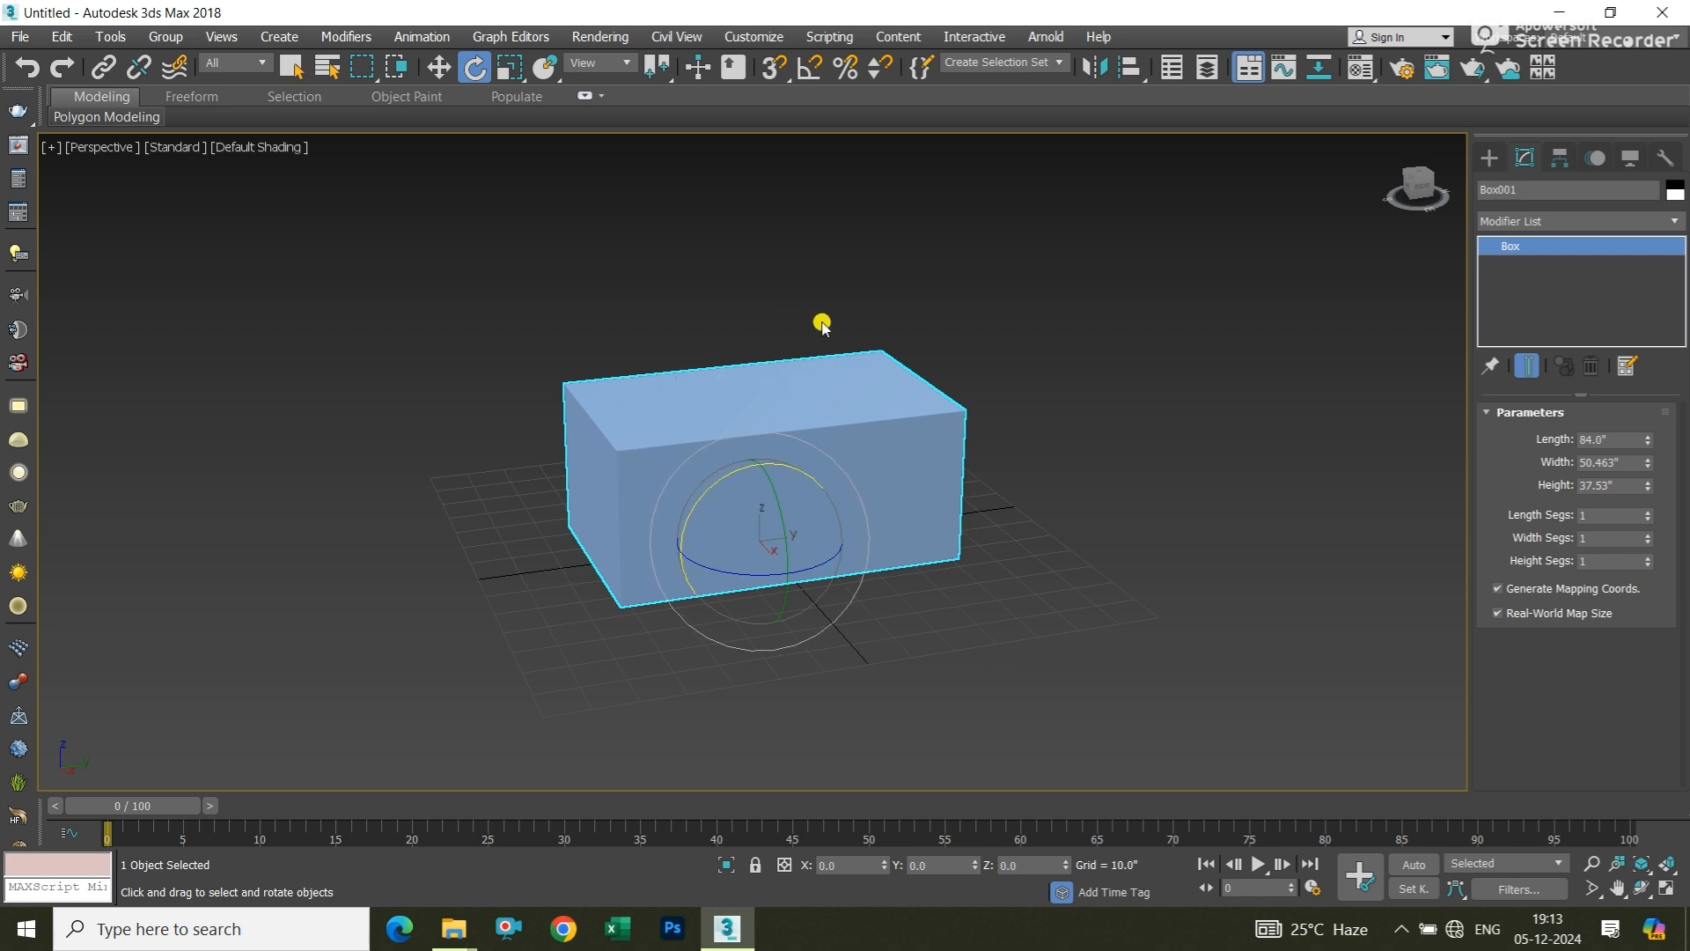
left_click(1001, 385)
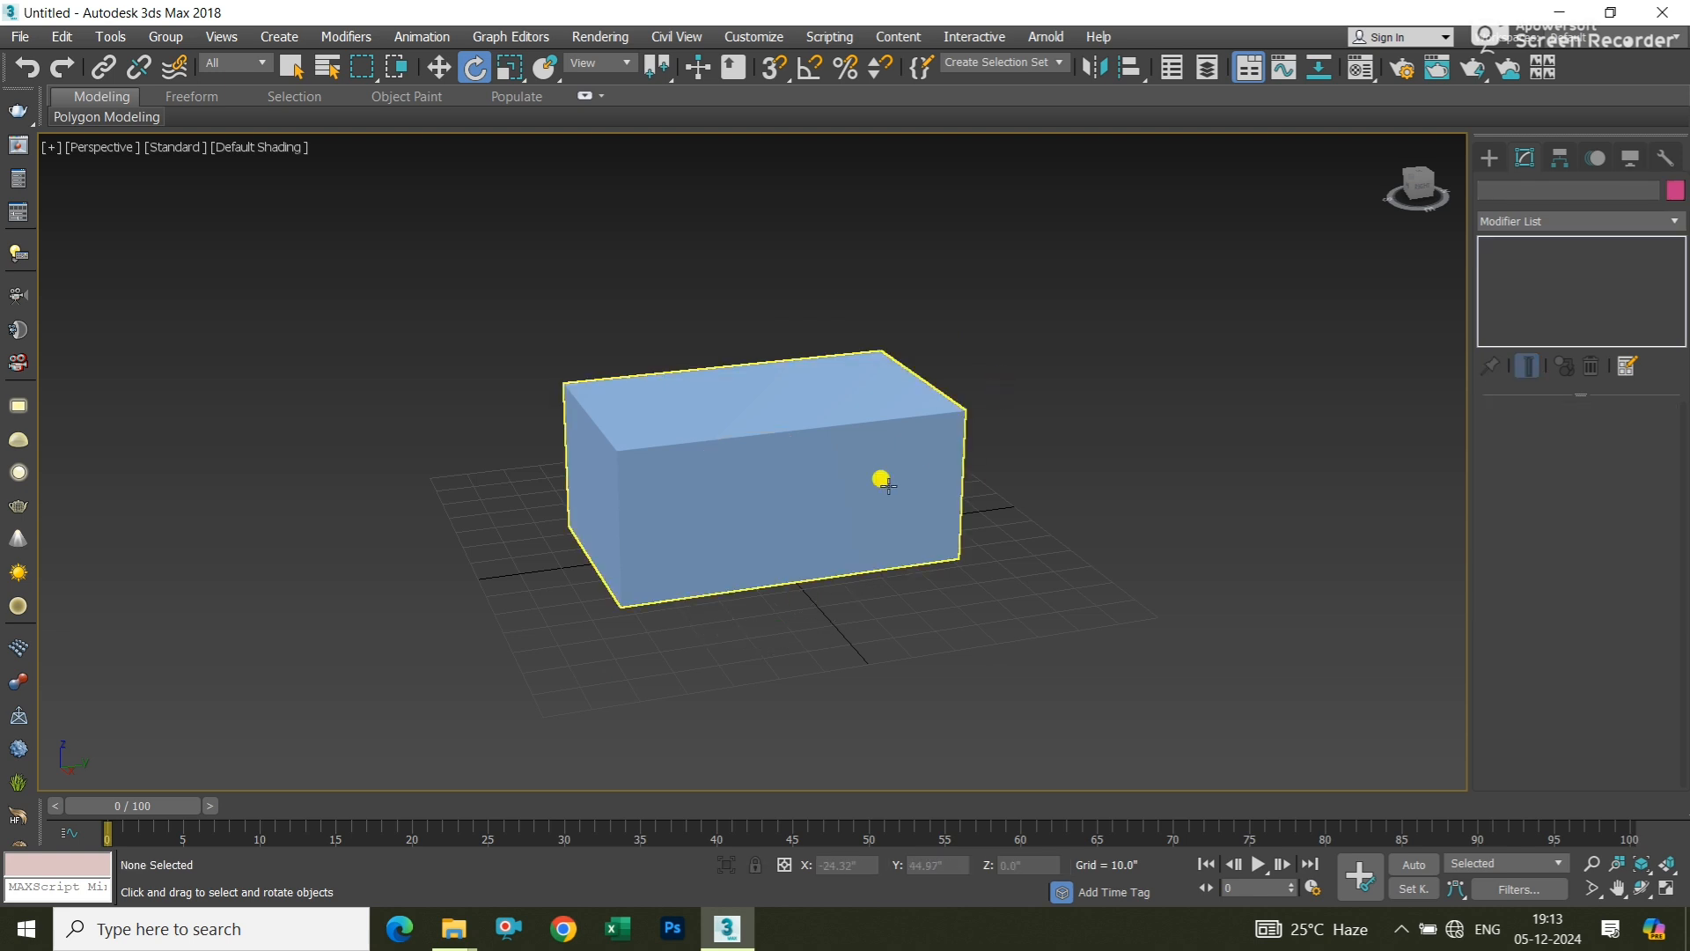
left_click(880, 480)
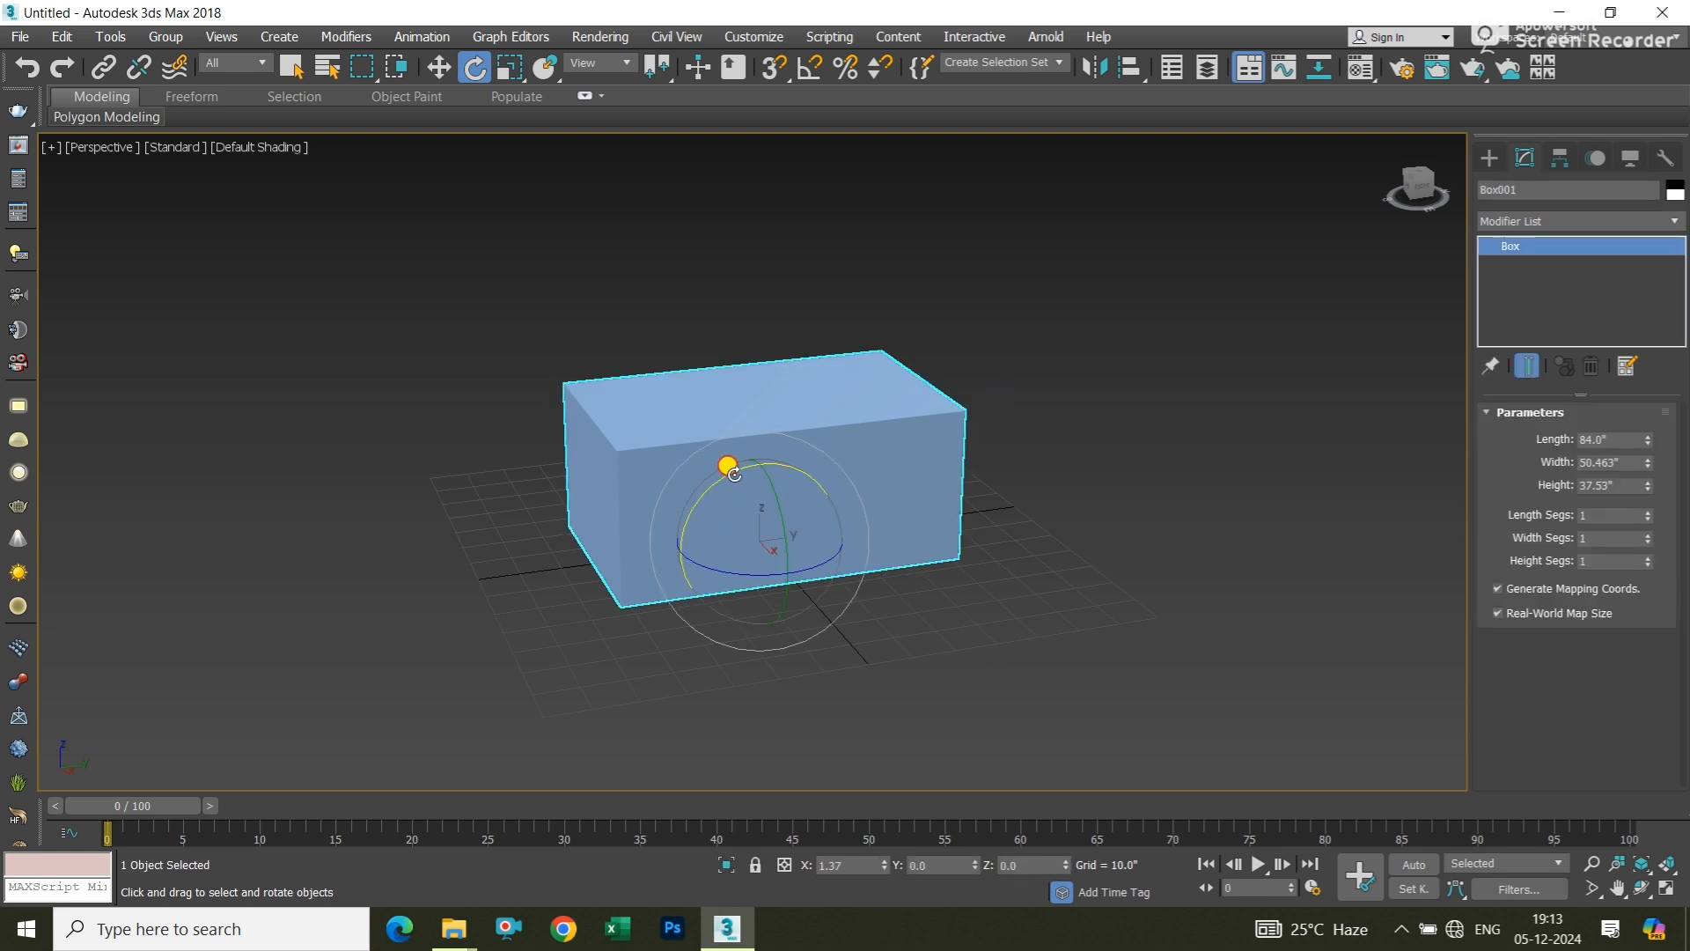
left_click_drag(735, 474, 692, 498)
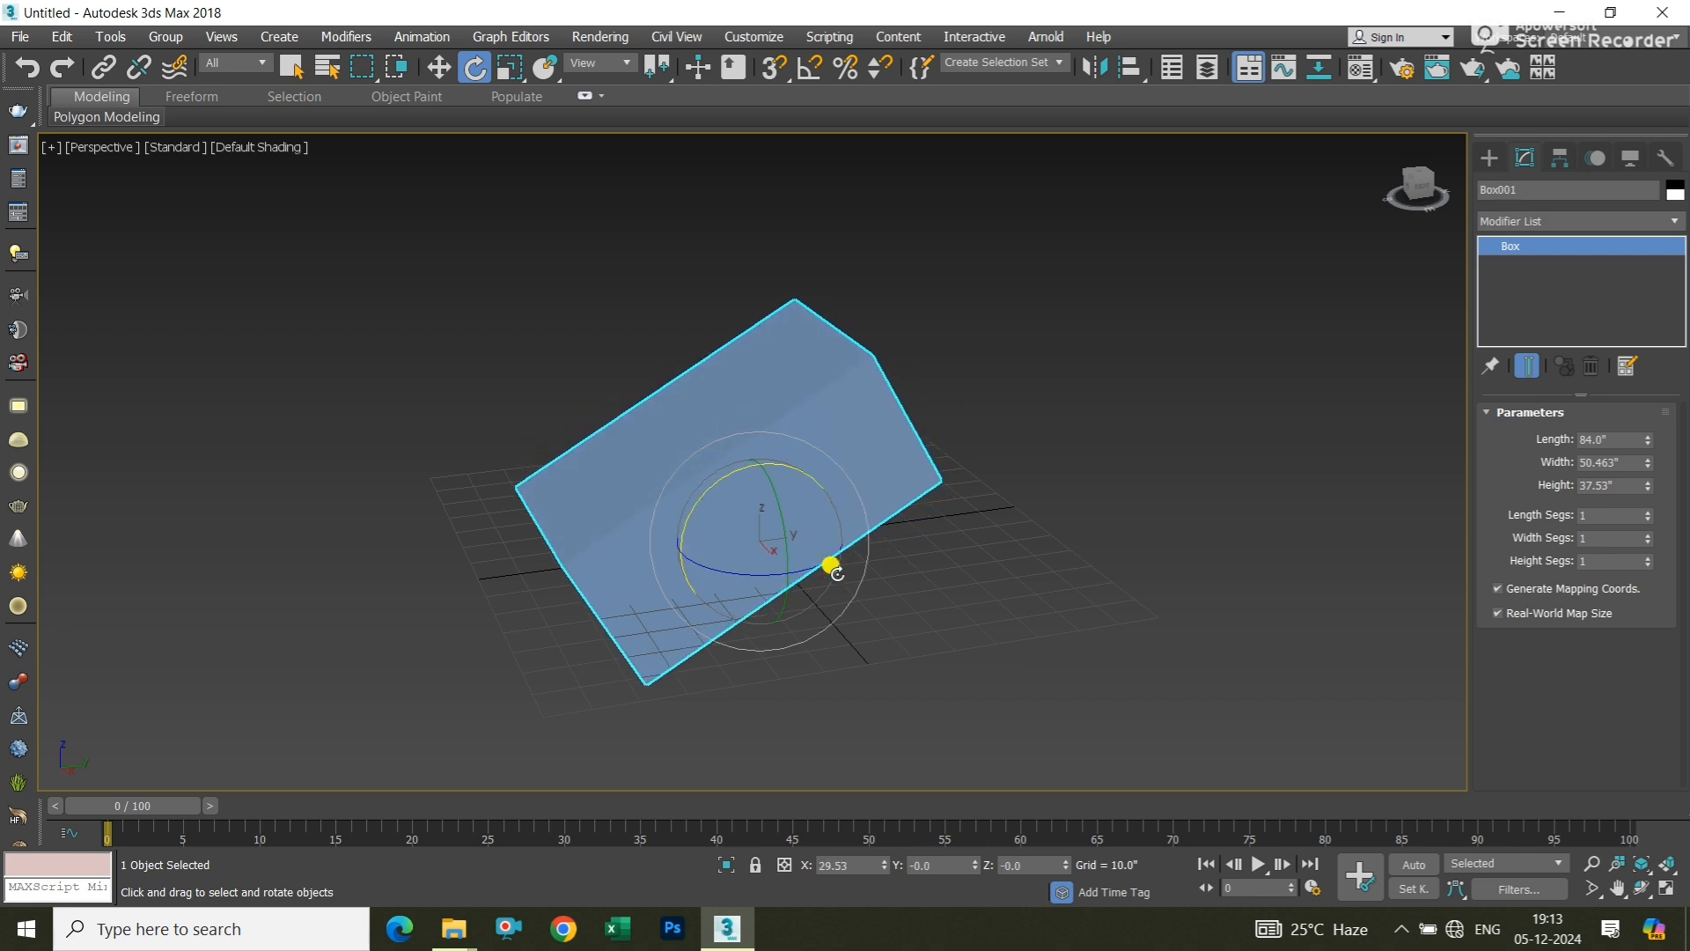
Deselect and reselect the tilted box several times, switching from the Rotate tool to the Move tool
left_click(947, 539)
left_click(849, 459)
left_click(1050, 522)
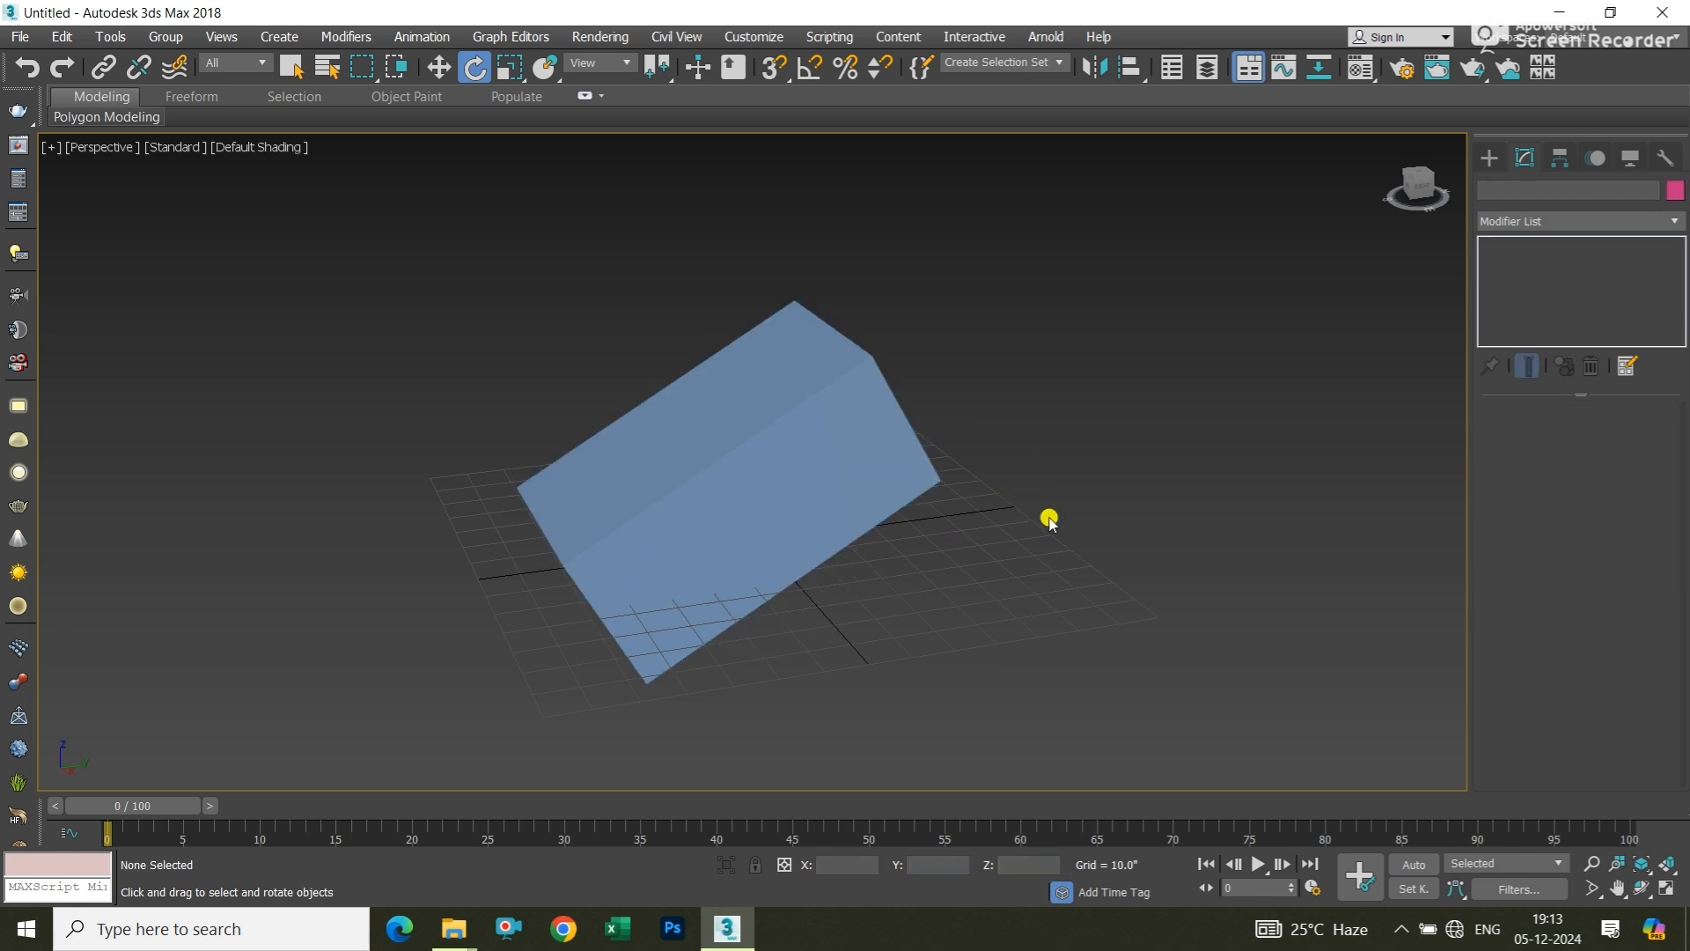
left_click(877, 481)
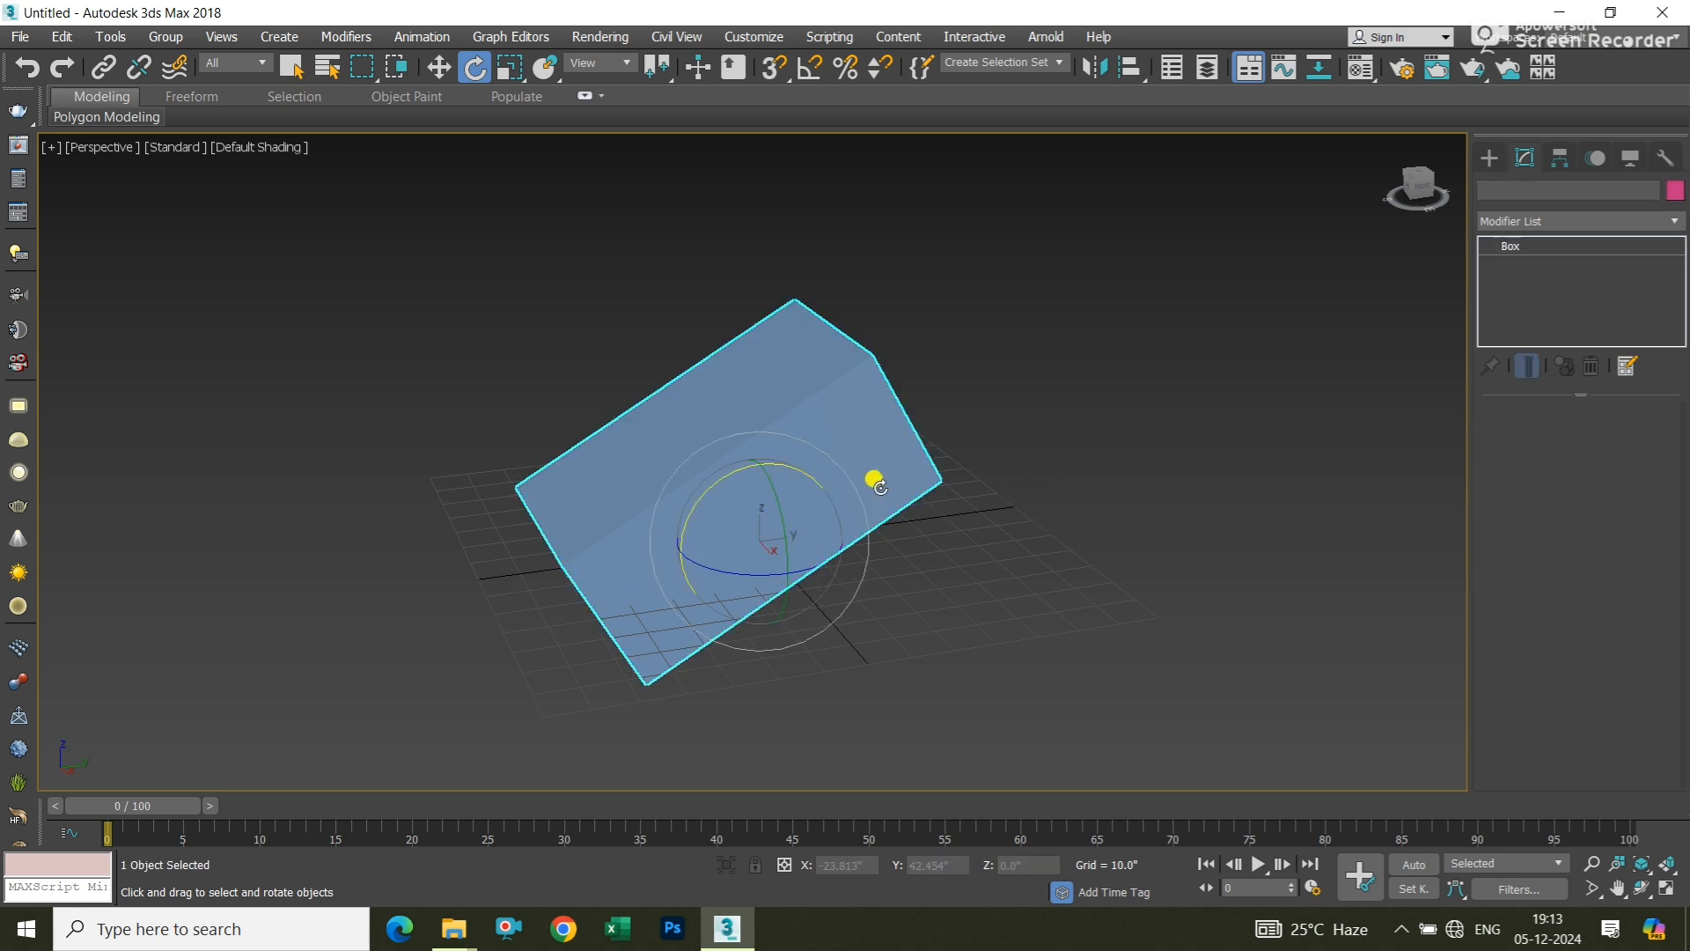
left_click(1126, 482)
left_click(861, 484)
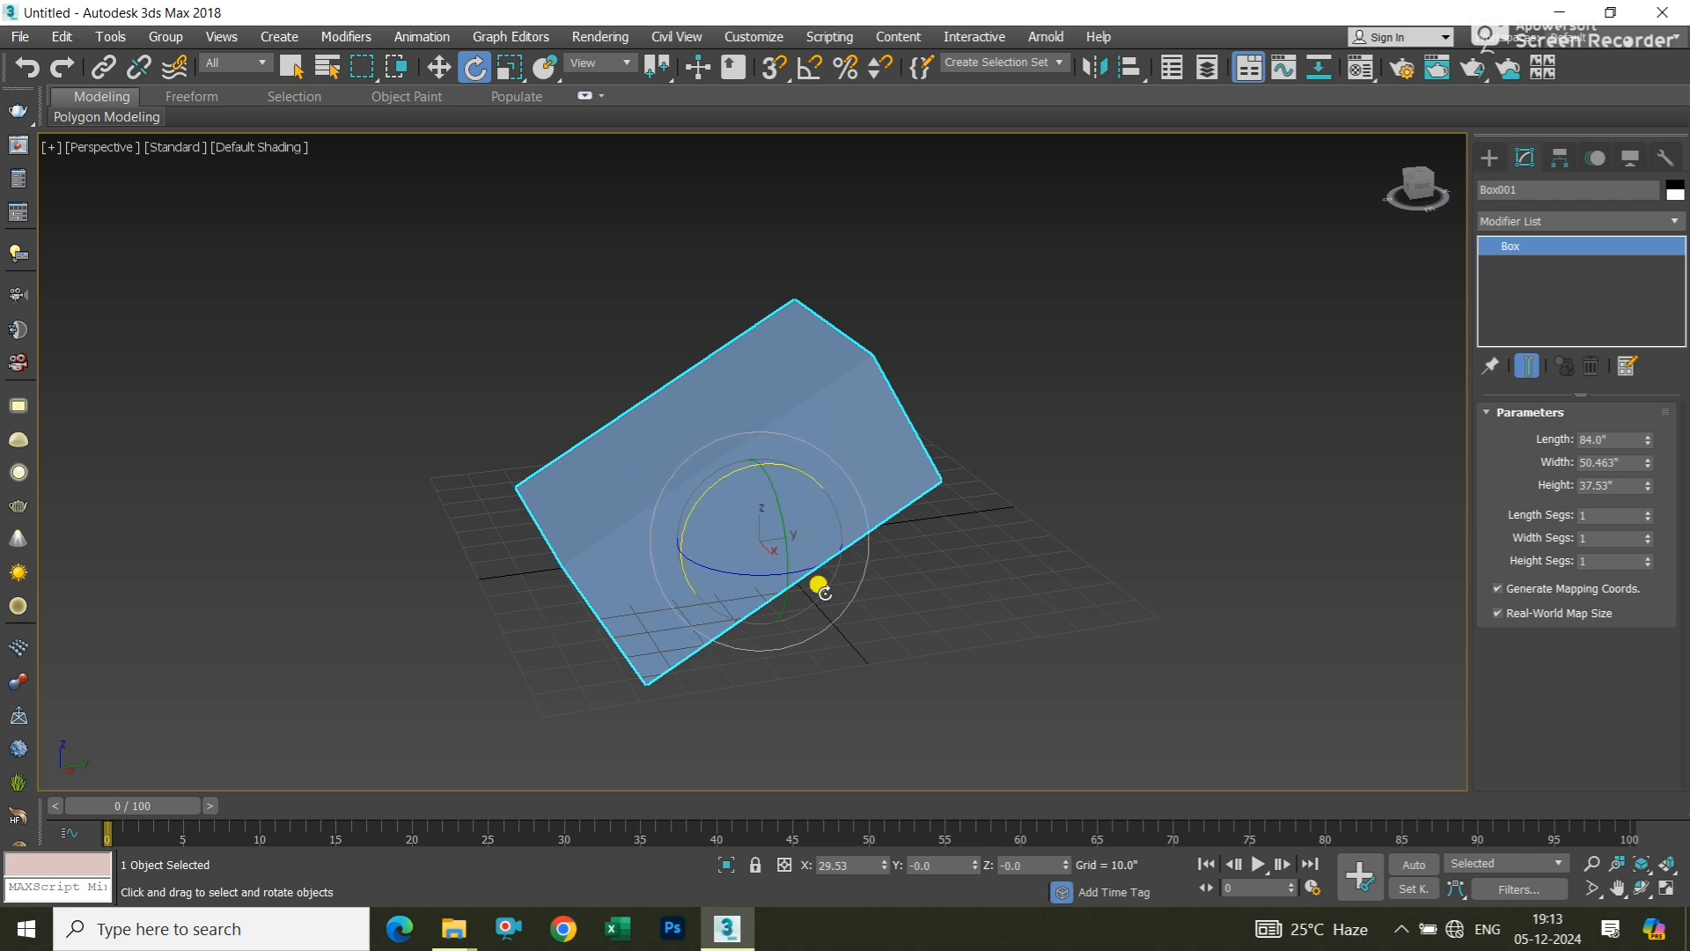
left_click(444, 70)
left_click(975, 599)
left_click(834, 493)
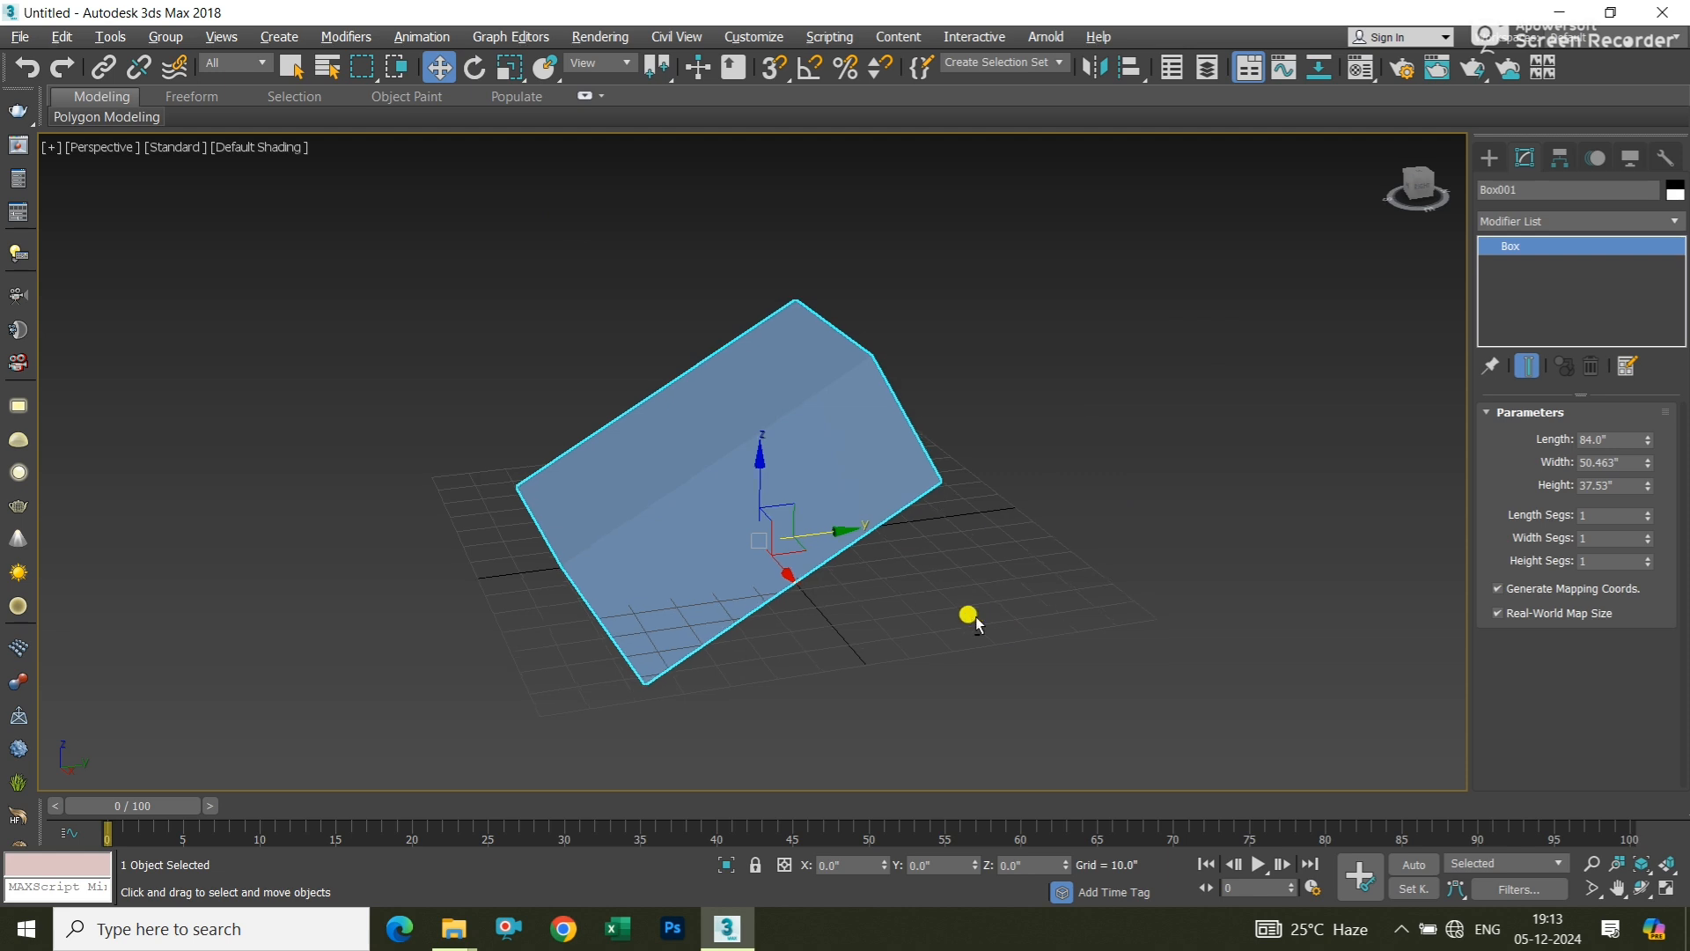
Inspect the tilted box from another angle and undo its rotation, leaving the box selected
middle_click_drag(976, 616, 1022, 601, "alt")
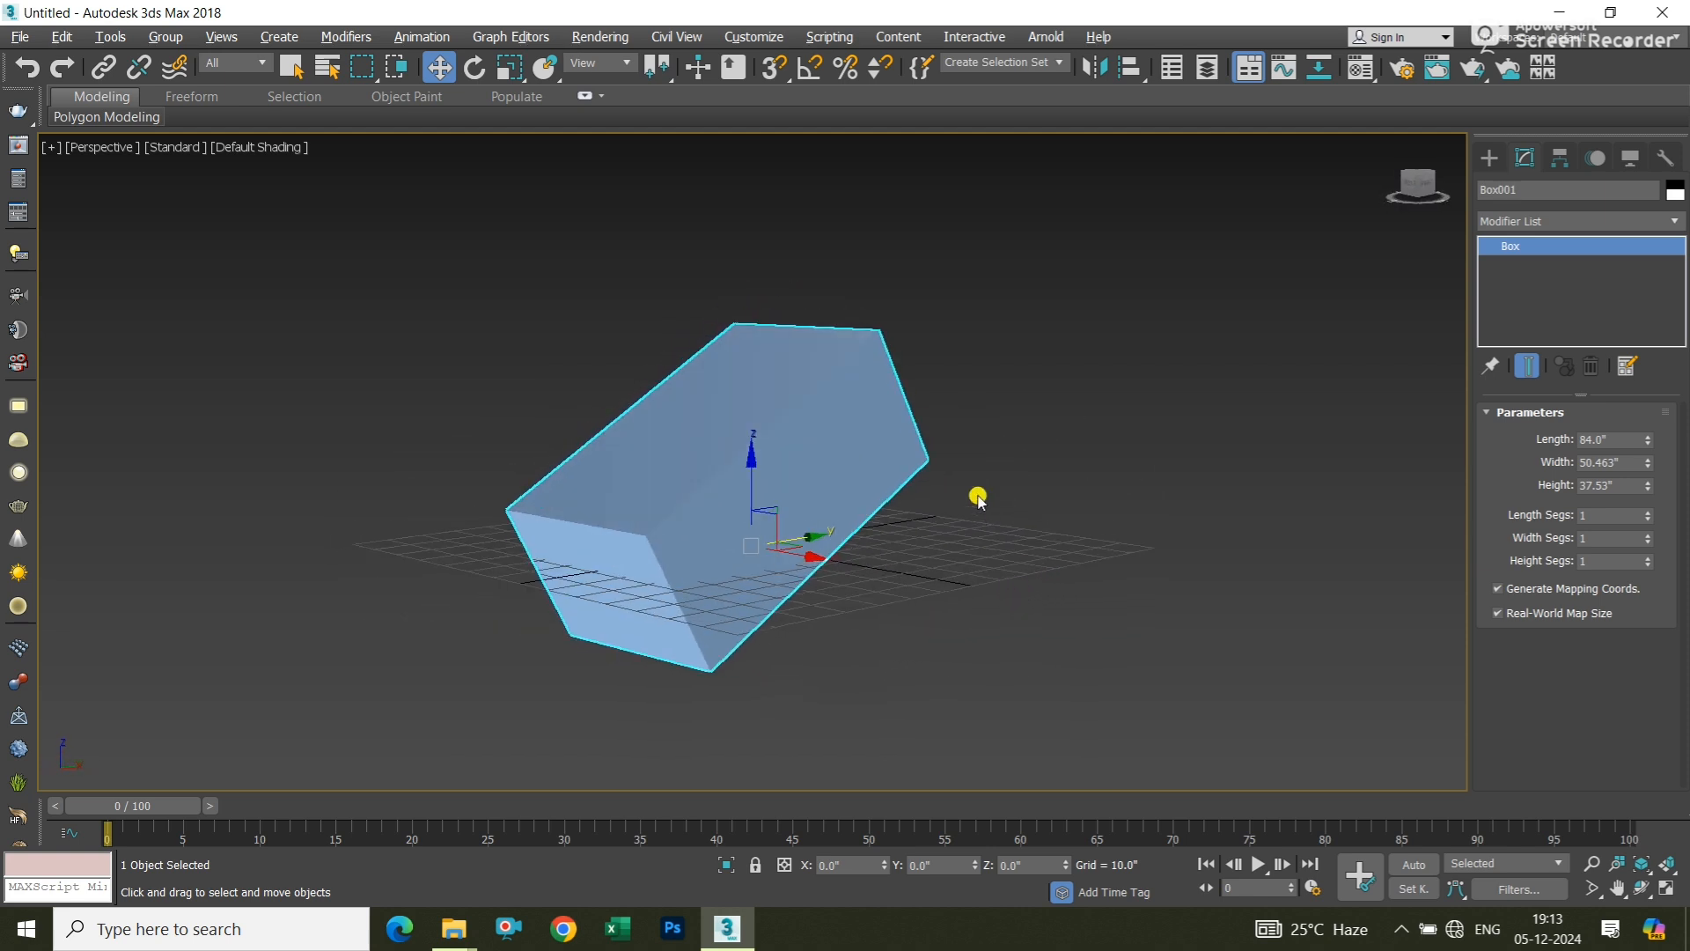
middle_click_drag(978, 497, 946, 511, "alt")
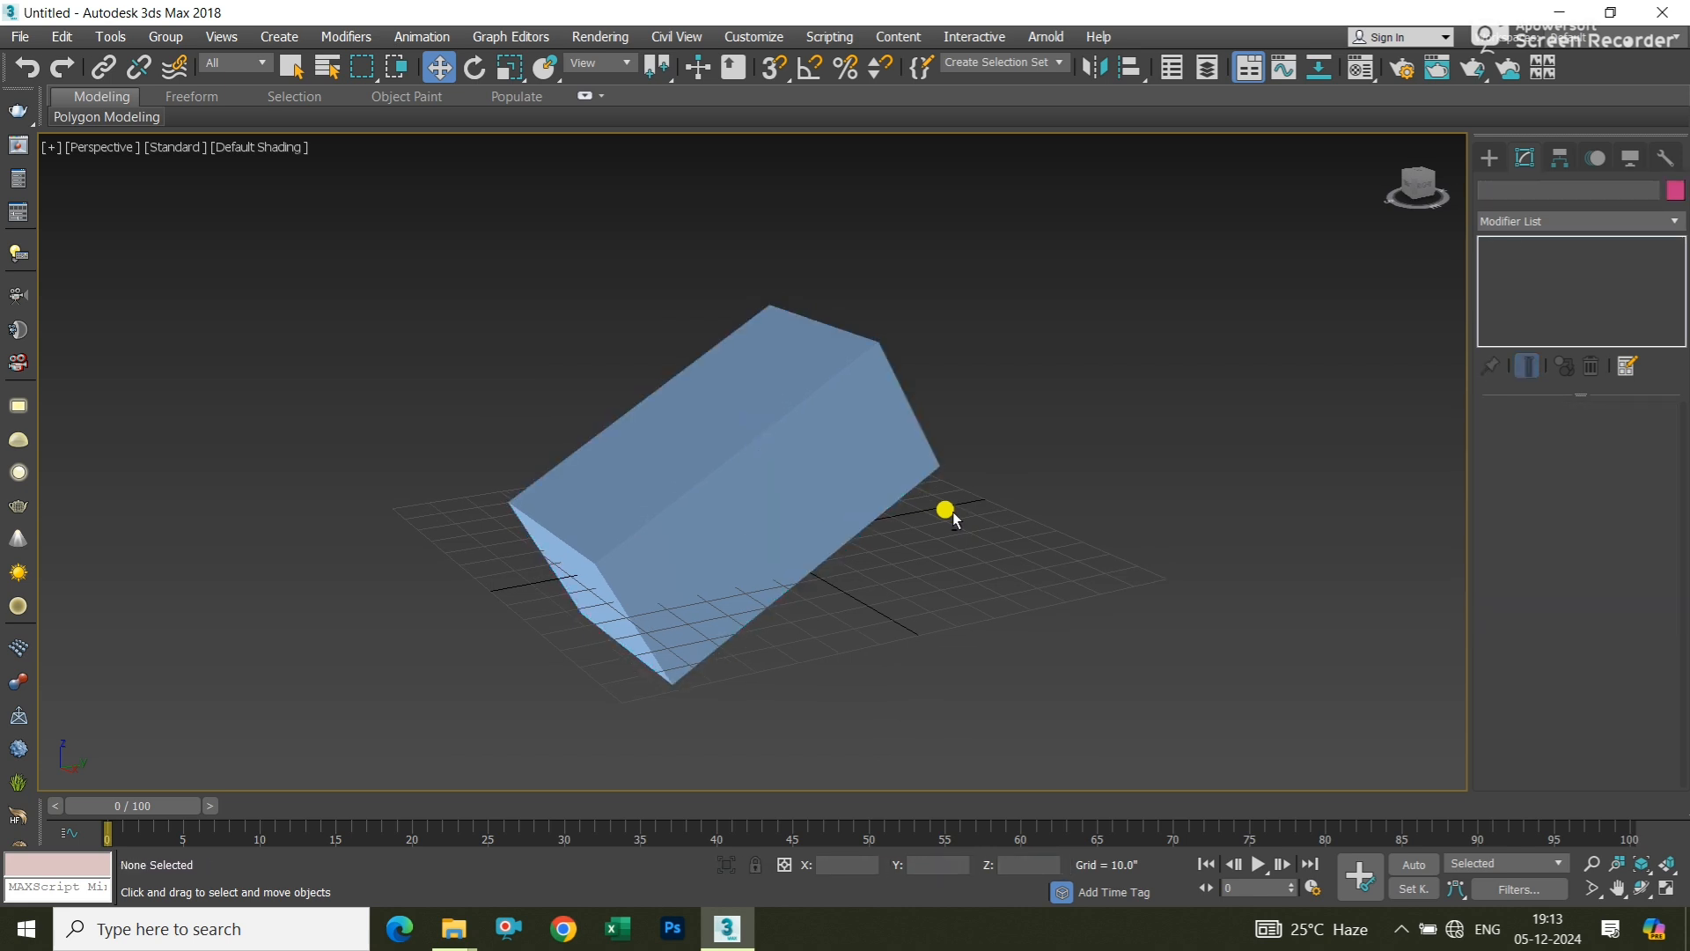
key("shift+z")
left_click(909, 560)
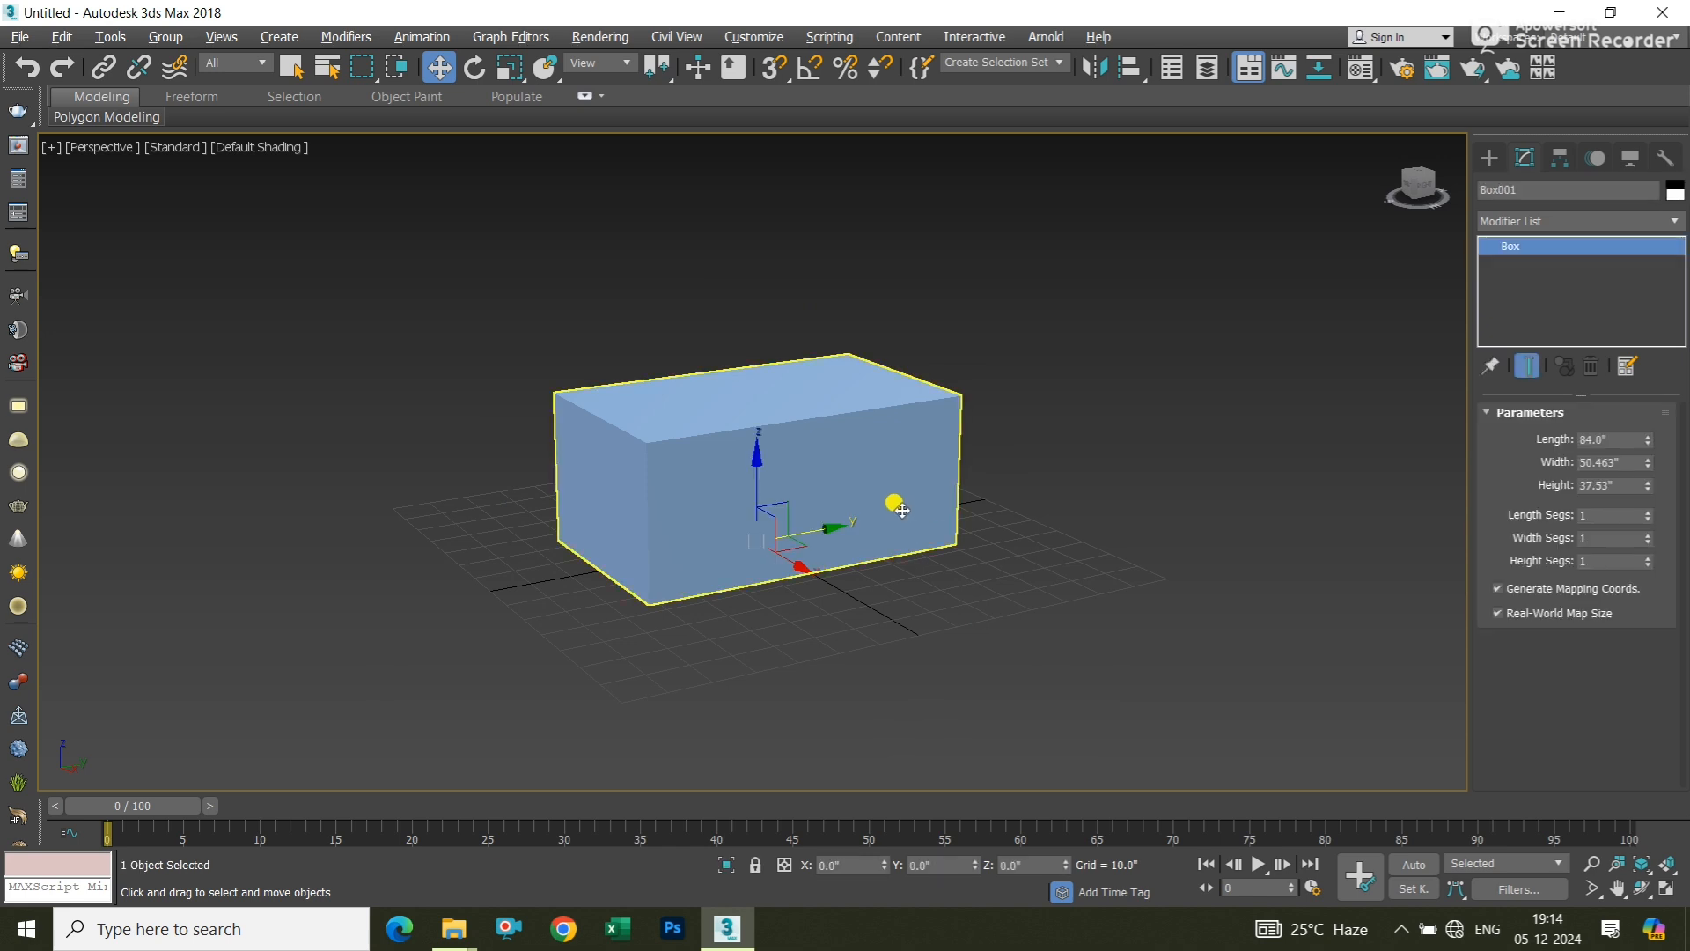
Rotate the box freehand around several axes to about X 5.3, Y 3.8 and Z 21.2 degrees
left_click(477, 67)
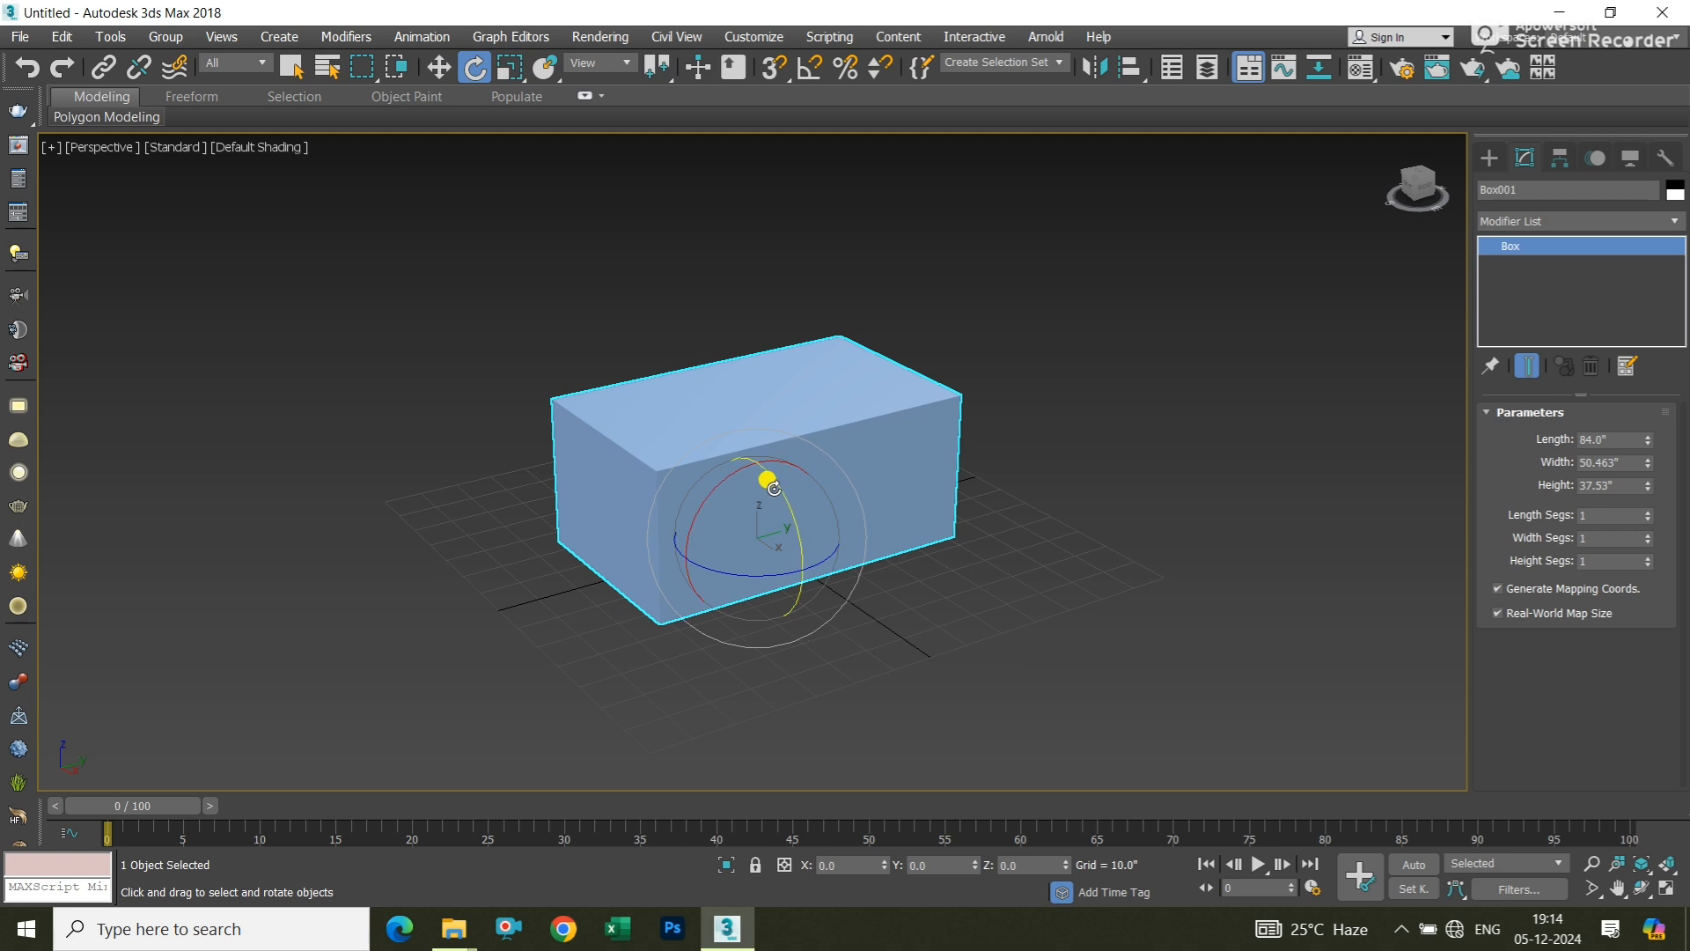
mouse_move(766, 475)
left_mouse_down()
mouse_move(807, 538)
mouse_move(757, 528)
mouse_move(774, 493)
left_mouse_up()
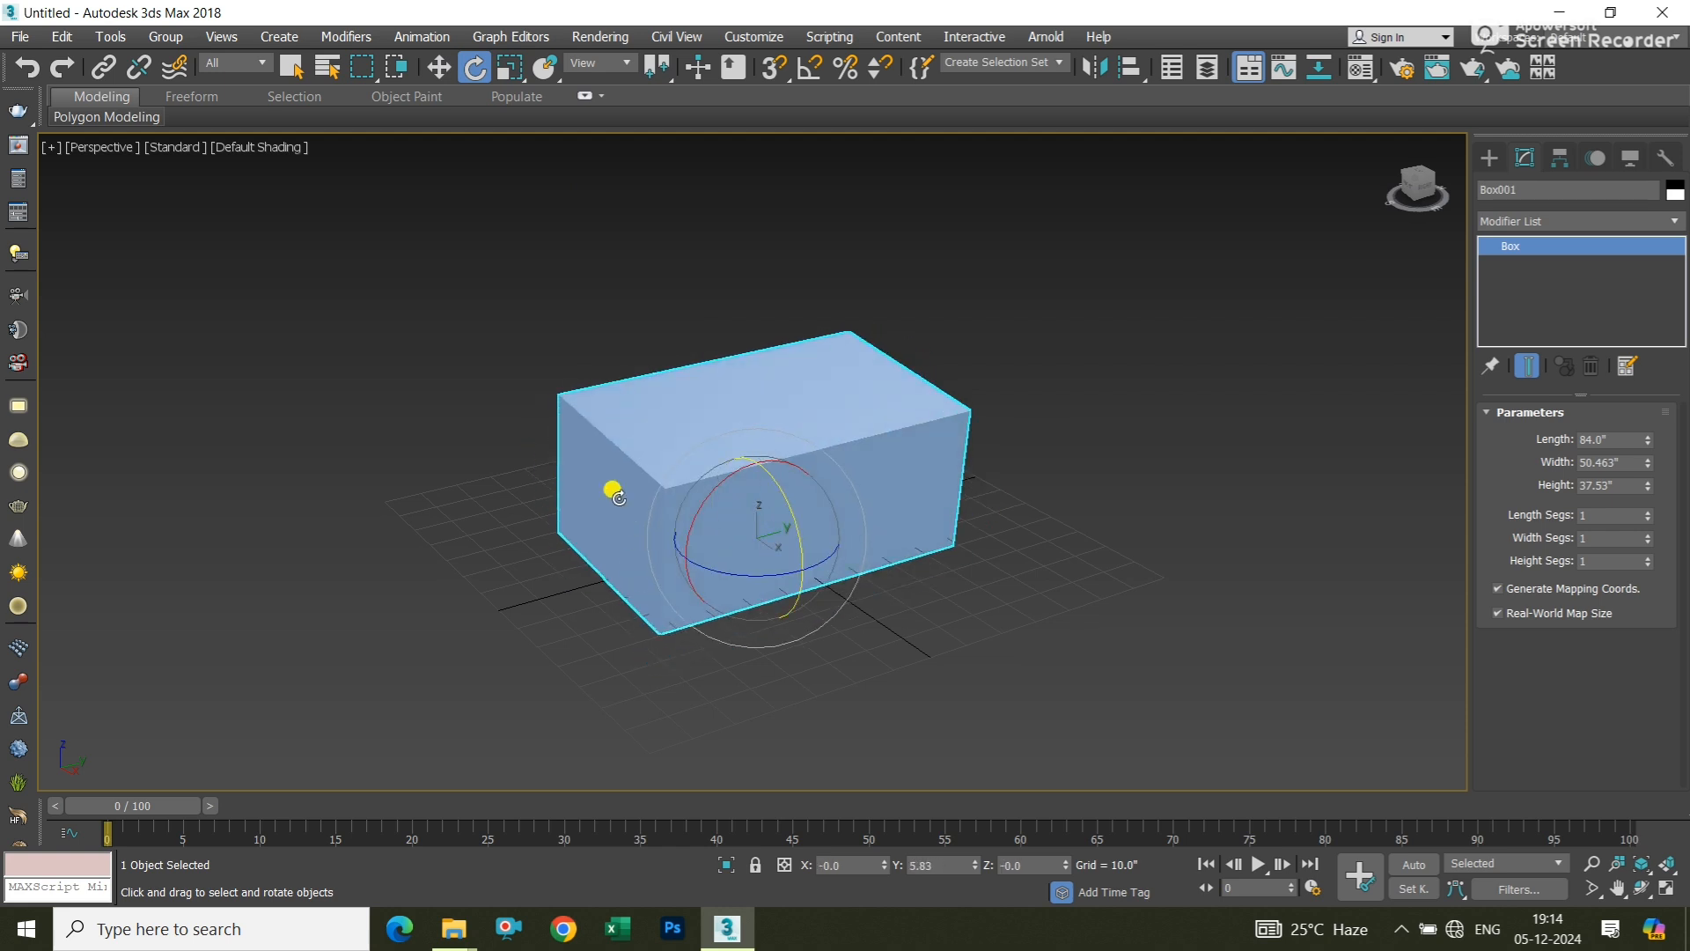
left_click_drag(778, 559, 819, 529)
mouse_move(936, 584)
middle_mouse_down("alt")
mouse_move(916, 558)
mouse_move(637, 509)
mouse_move(595, 406)
mouse_move(842, 539)
mouse_move(939, 566)
mouse_move(924, 593)
middle_mouse_up("alt")
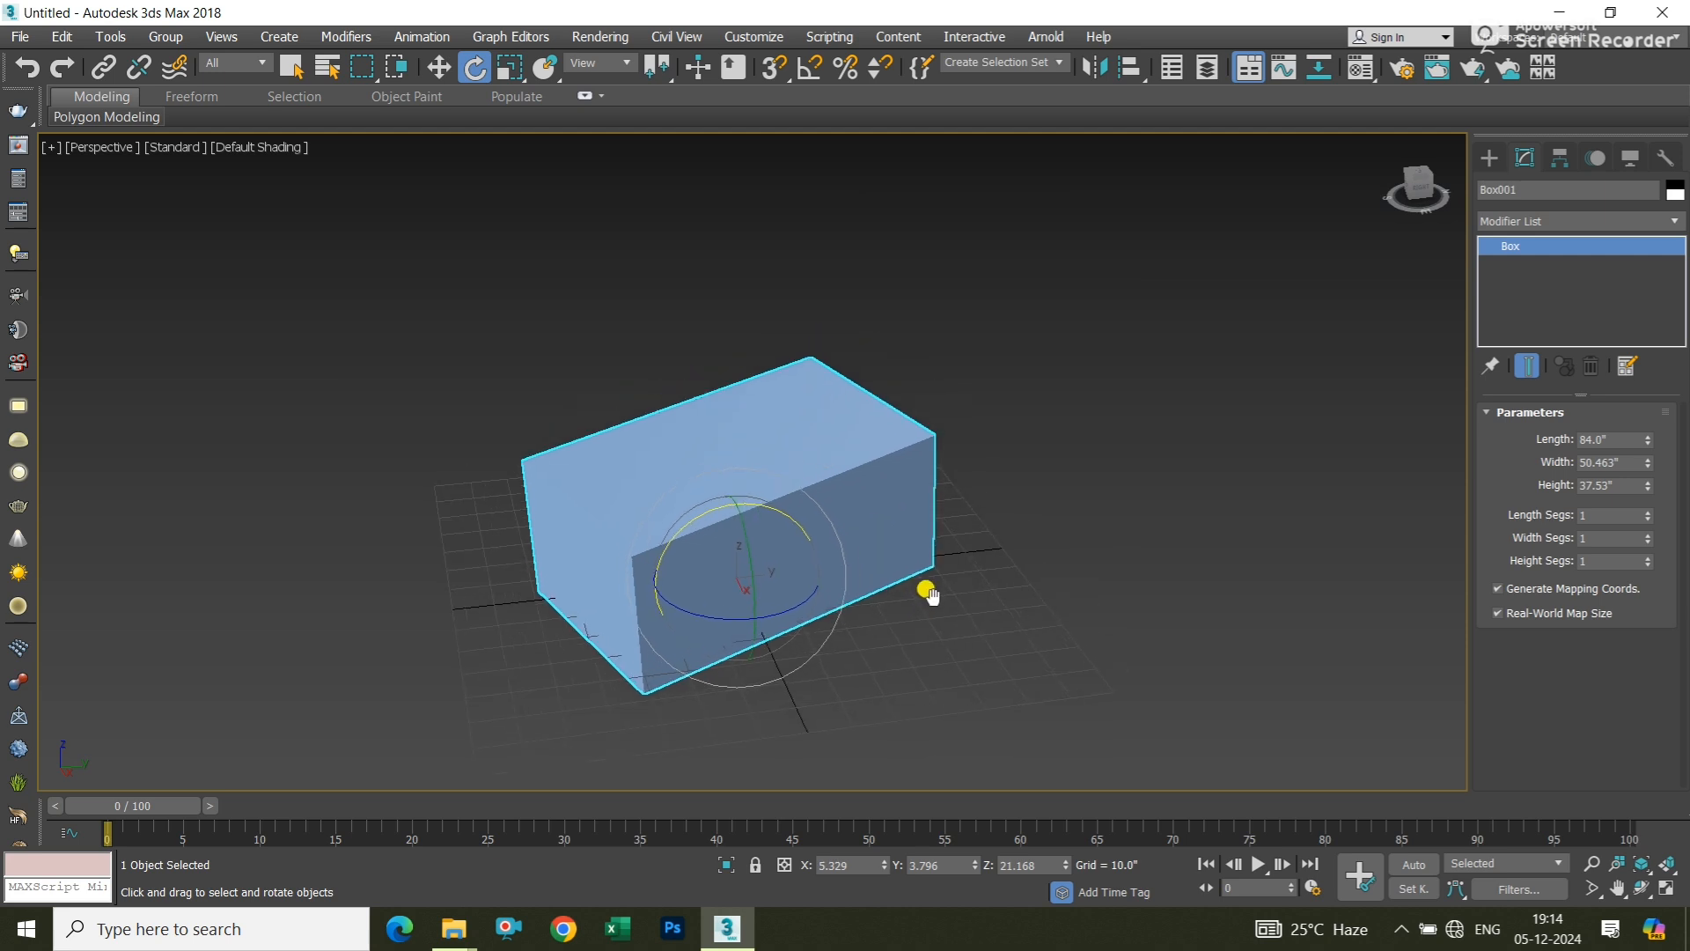
left_click(925, 592)
left_click(911, 534)
Set the box's absolute world X, Y and Z rotations to 0 in the Rotate Transform Type-In
right_click(476, 67)
left_click_drag(195, 187, 263, 174)
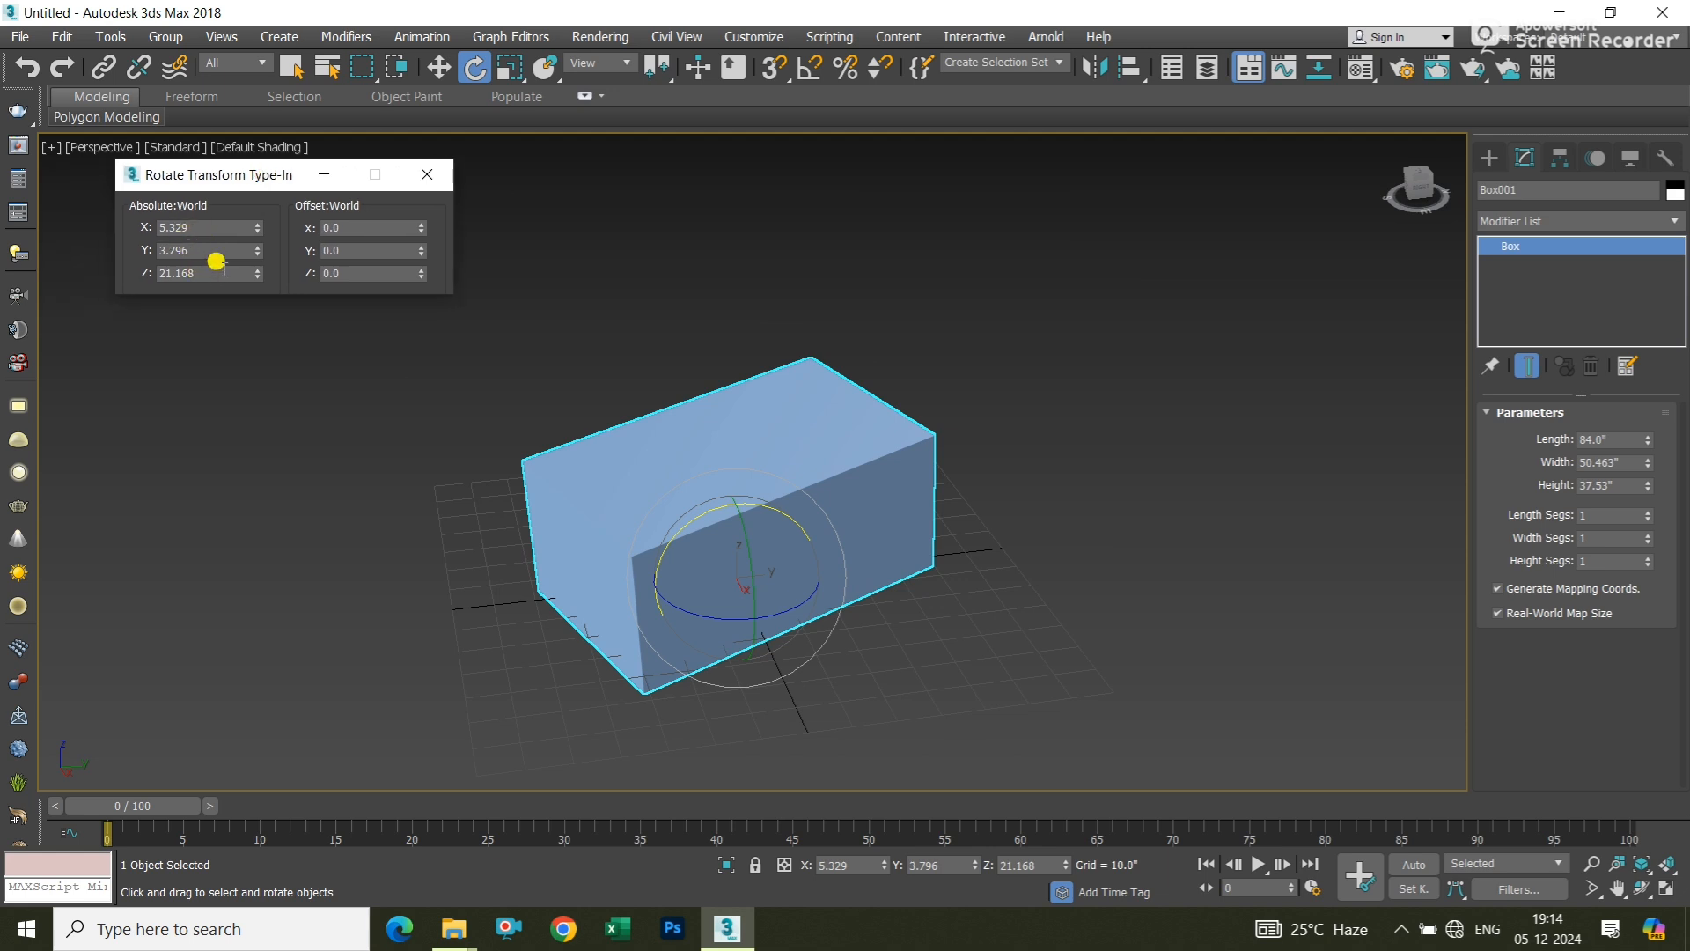
left_click(211, 226)
type("0")
key("Tab")
key("Tab")
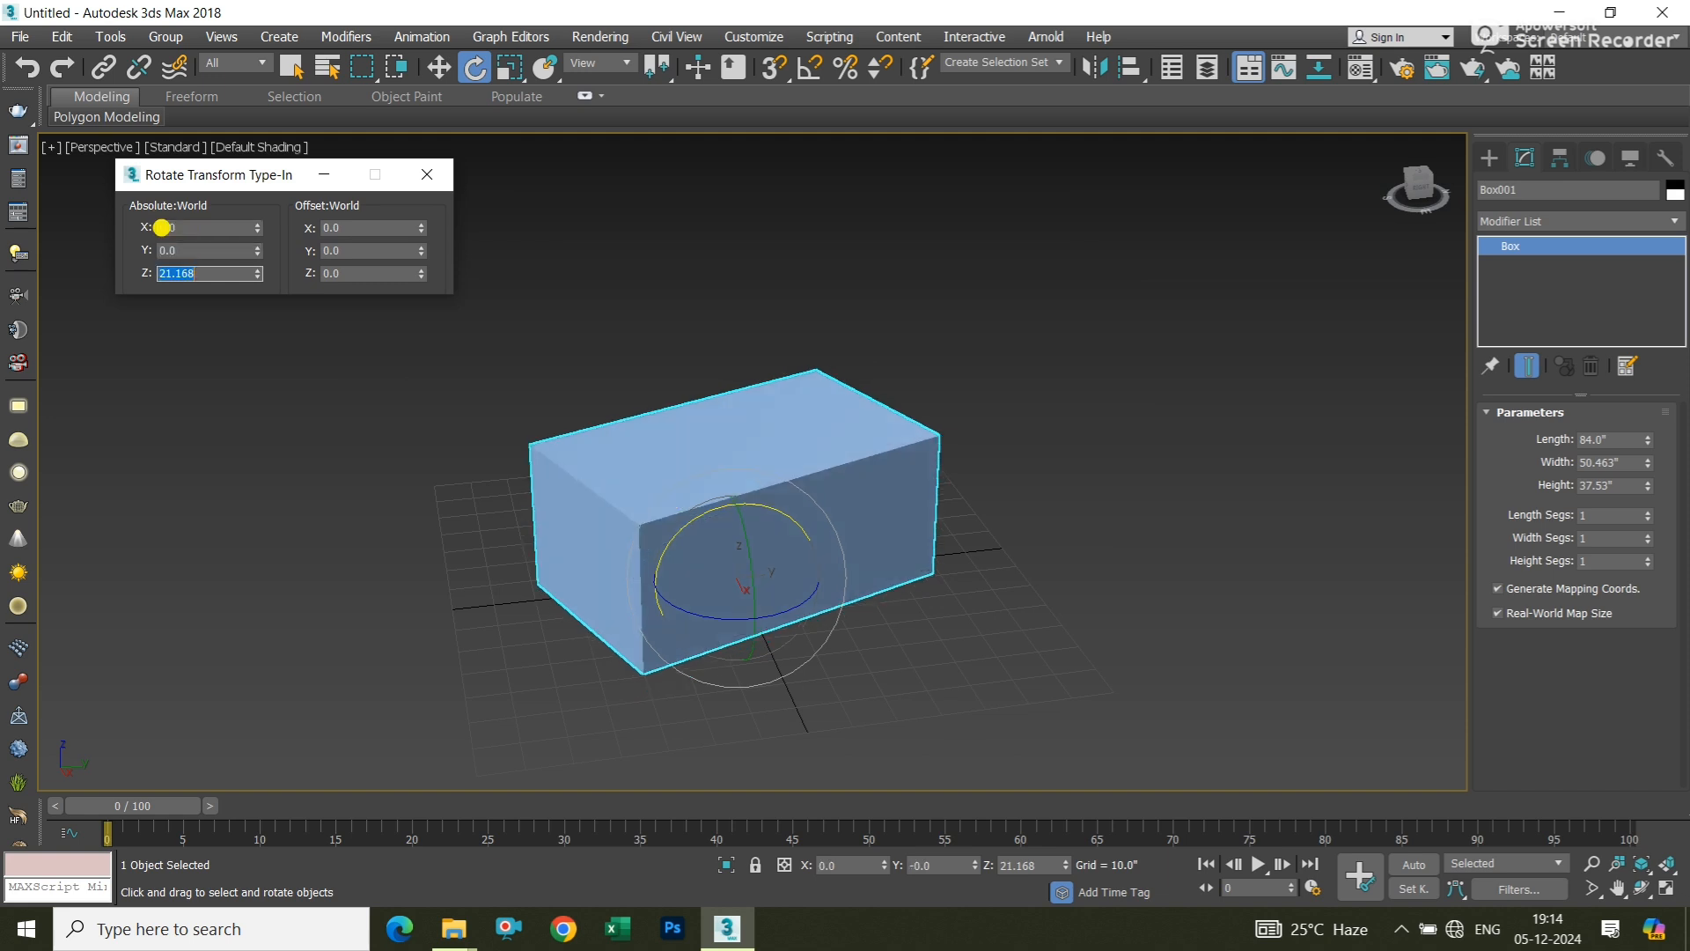
type("0")
key("Return")
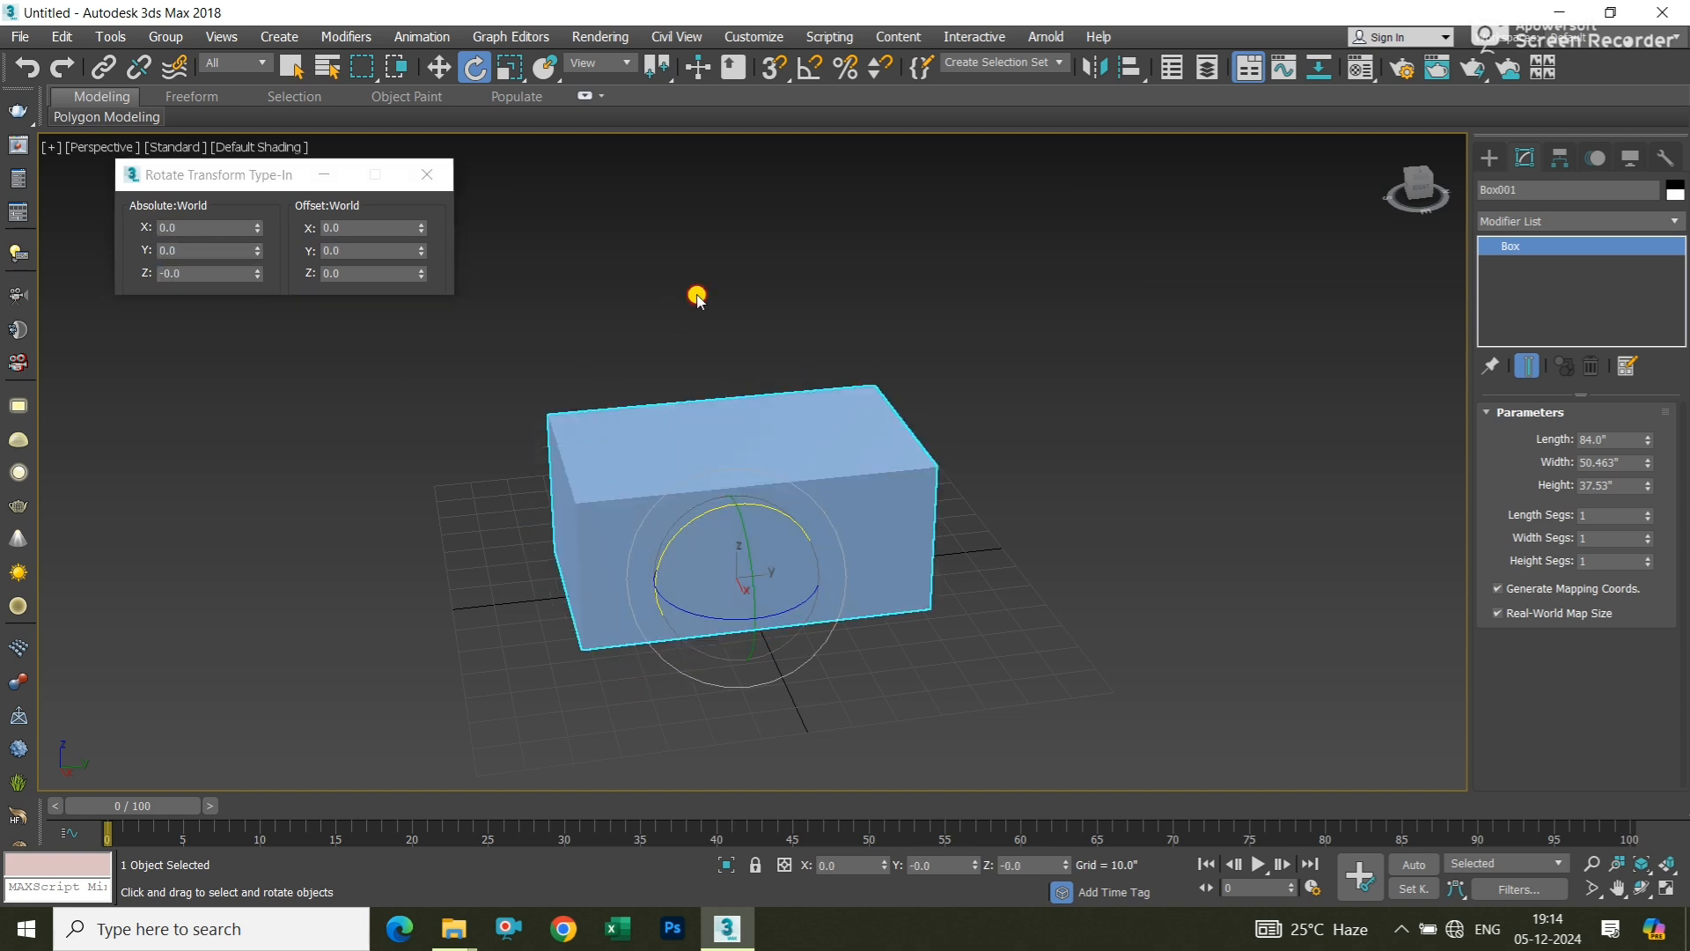
Switch the box to the Move tool and inspect it from several angles, keeping it selected
left_click(693, 295)
left_click(687, 438)
key("w")
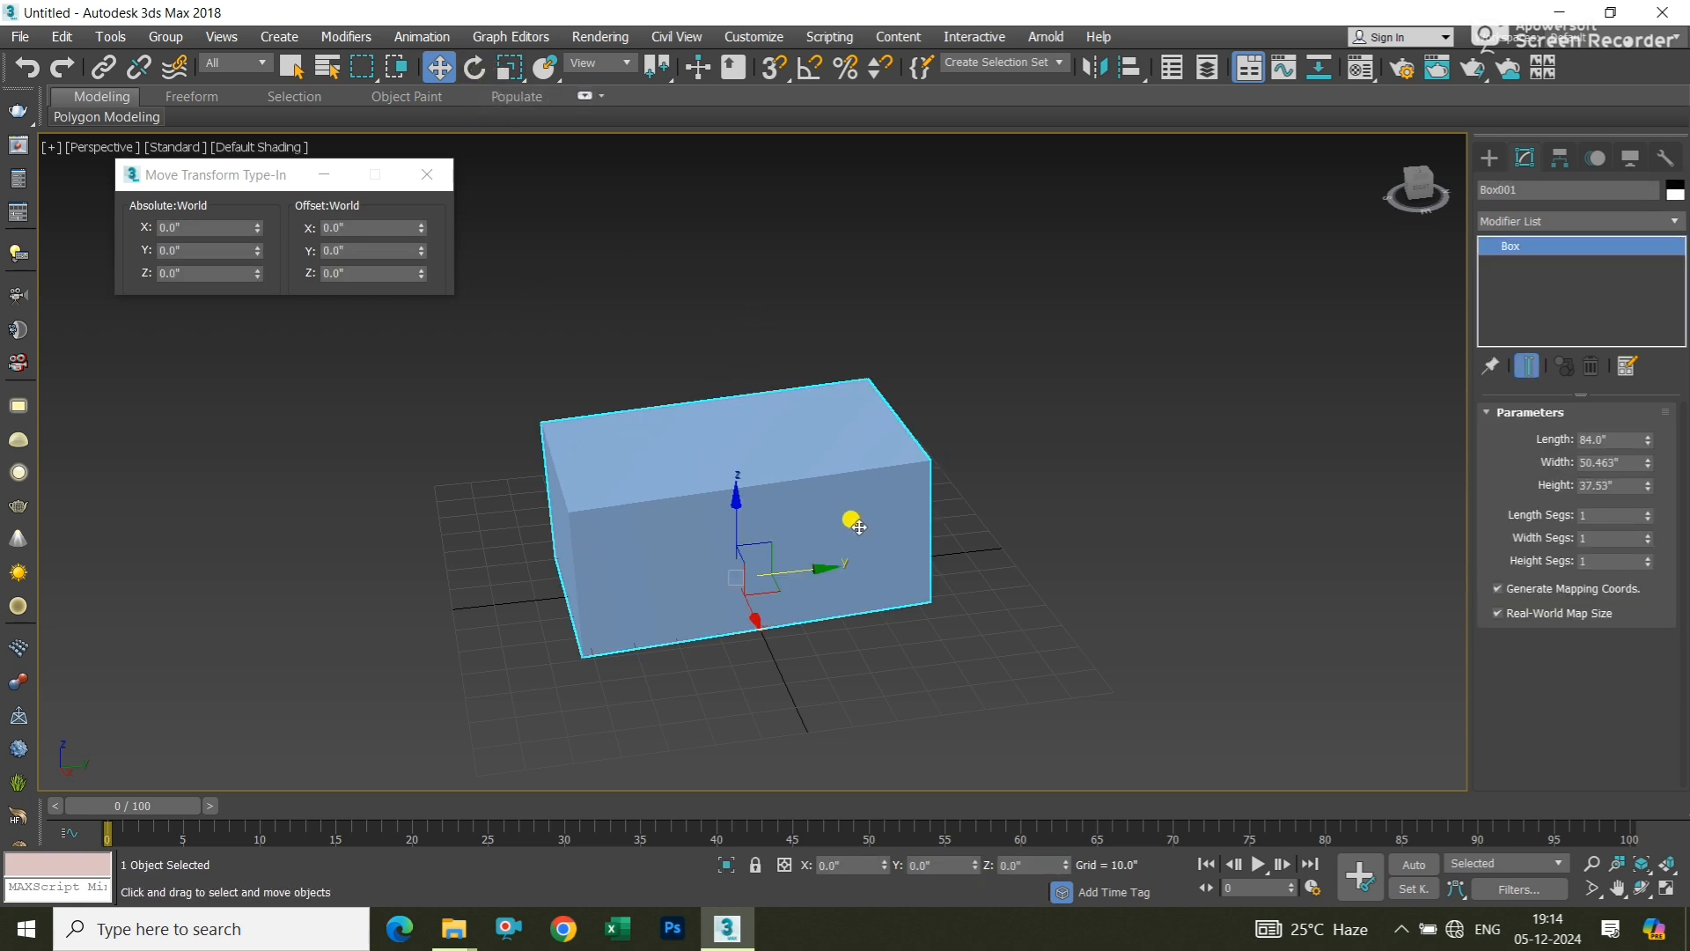
middle_click_drag(859, 527, 808, 493, "alt")
middle_click_drag(492, 428, 678, 471, "alt")
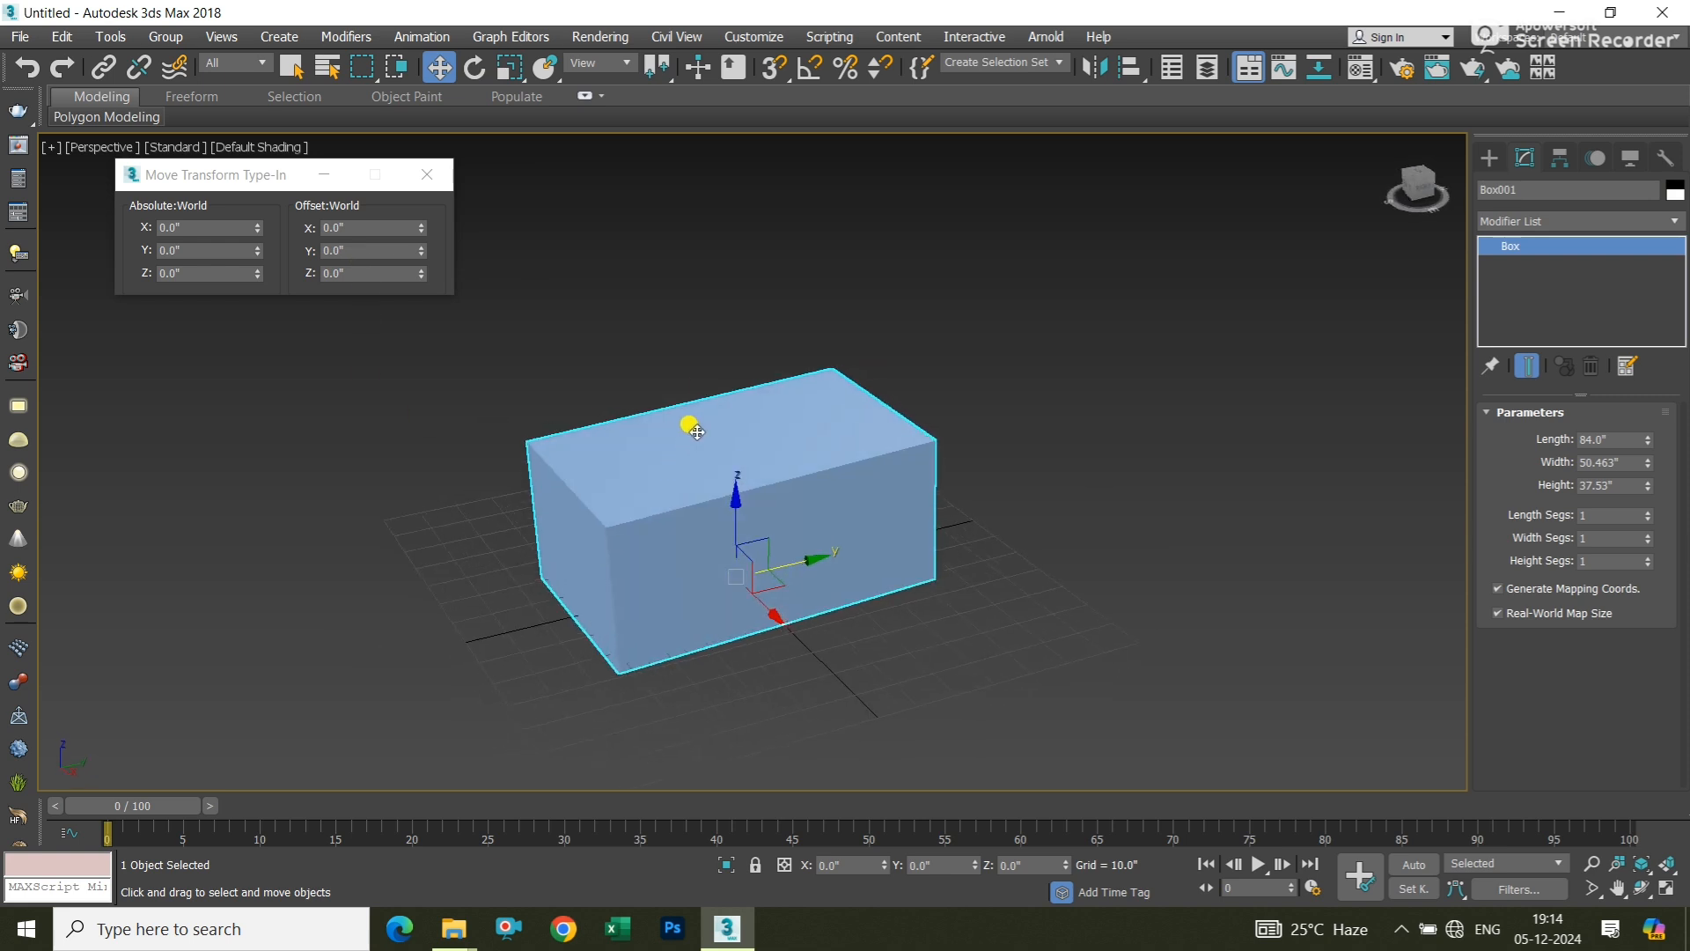
left_click(686, 472, "alt")
left_click(702, 426)
middle_click_drag(701, 426, 626, 444, "alt")
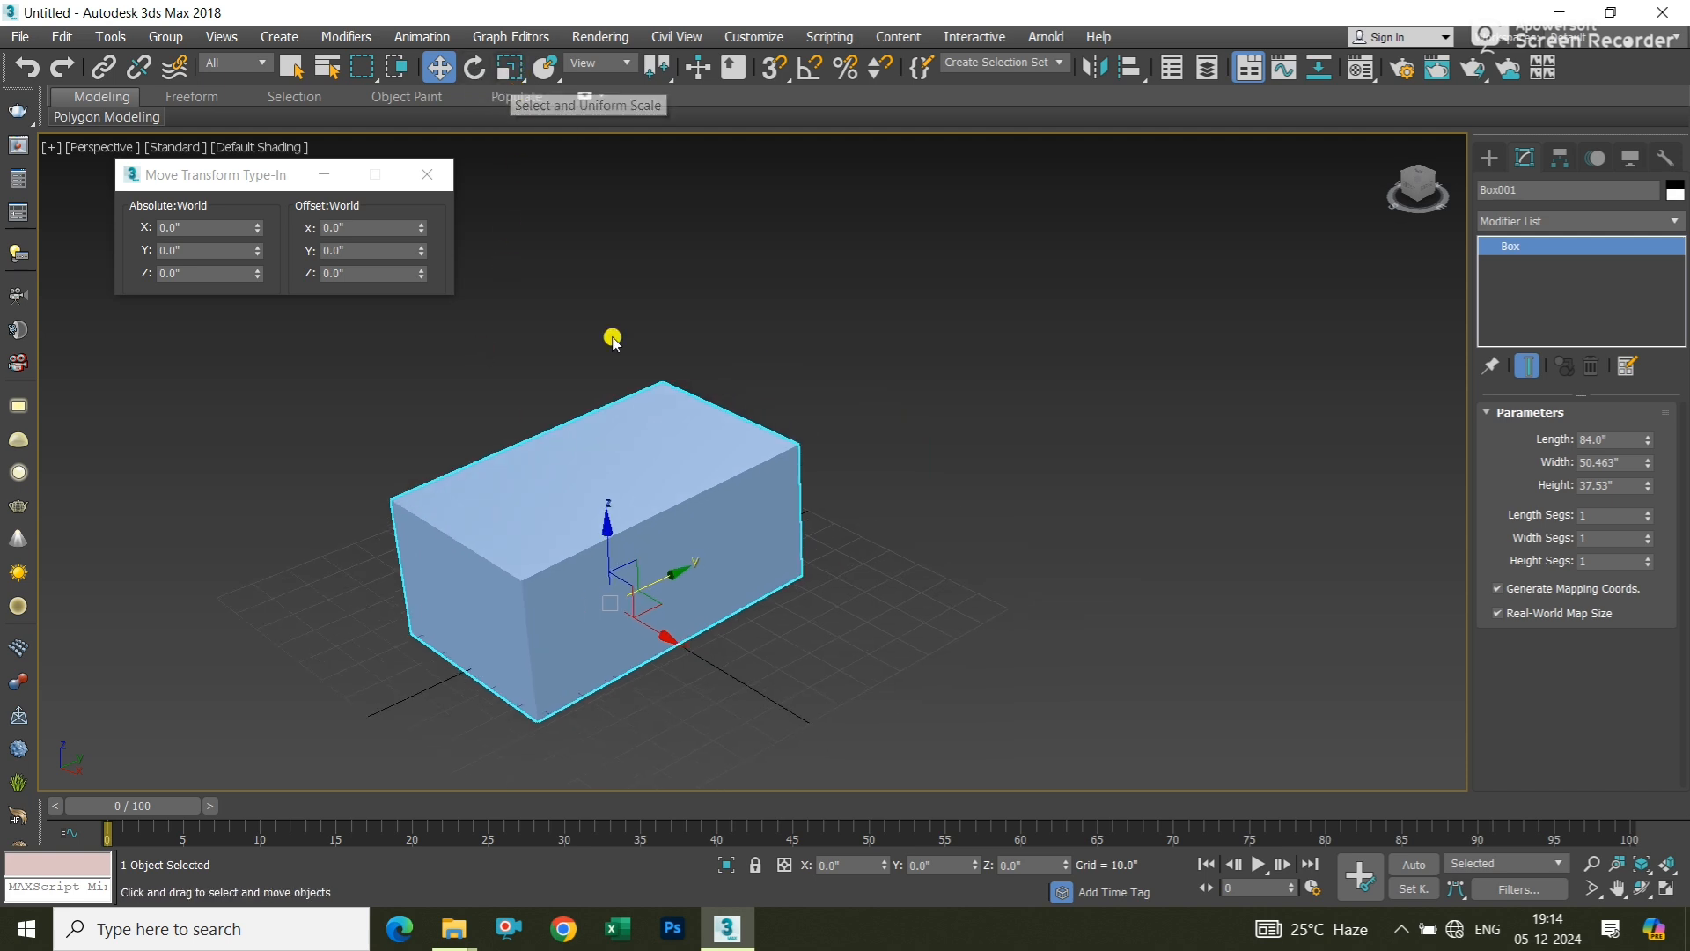
left_click(777, 400)
middle_click_drag(674, 471, 731, 475)
left_click(731, 475)
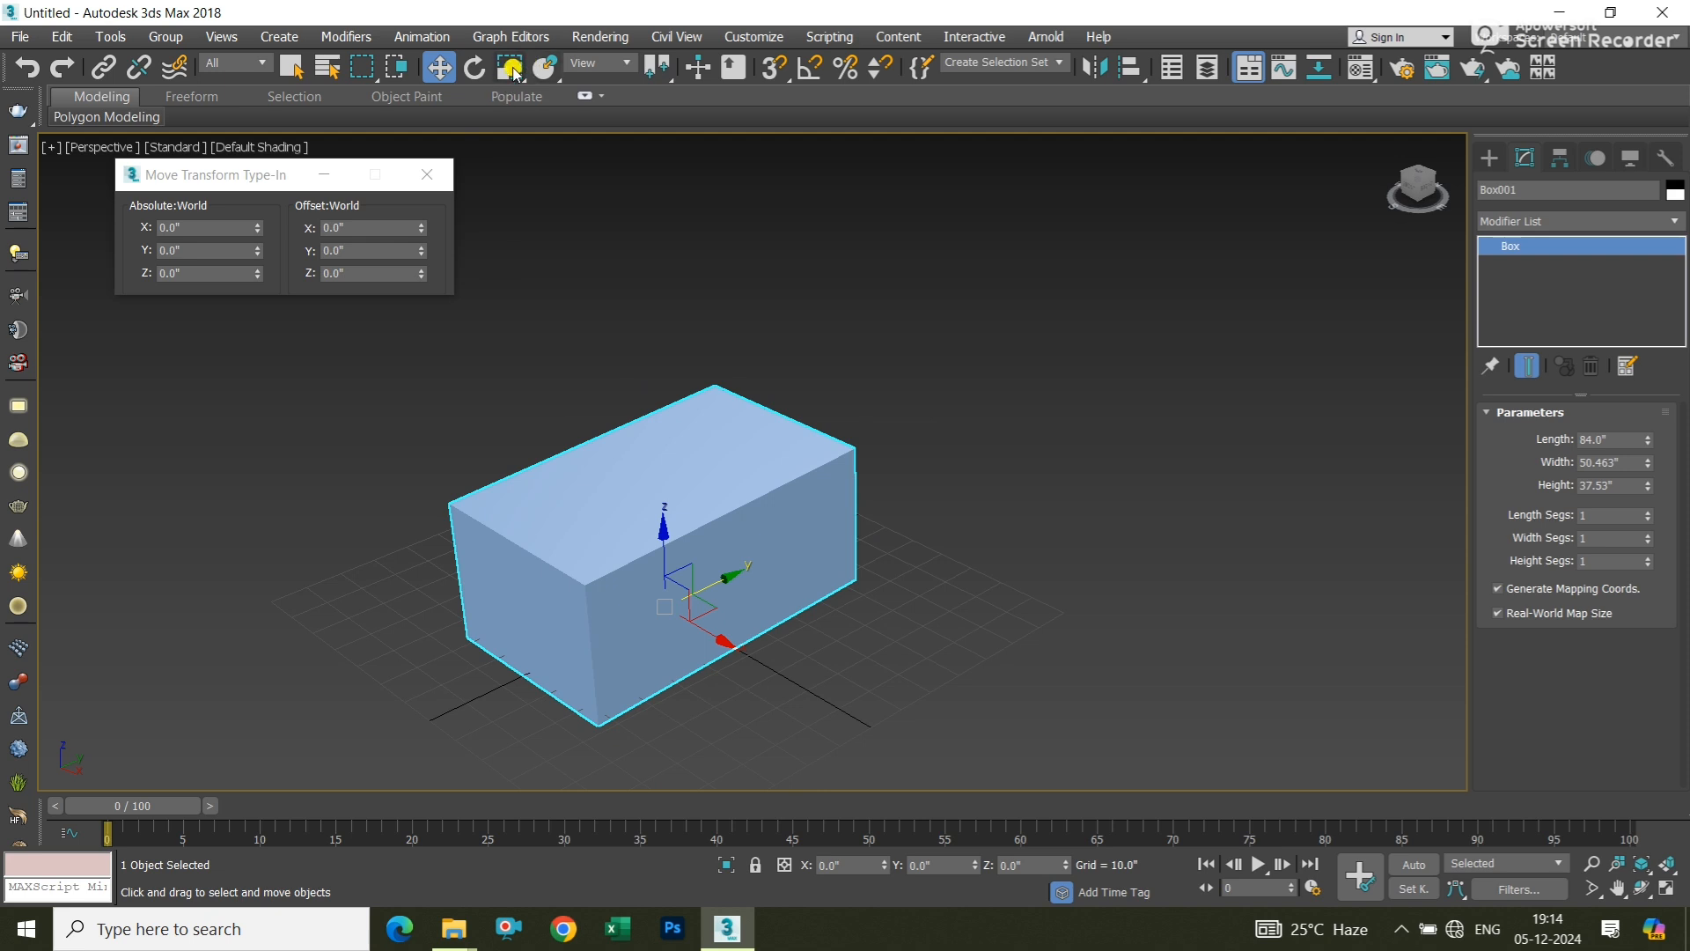
Scale the box freehand along each axis to about 304% in X, 149% in Y and 167% in Z
key("r")
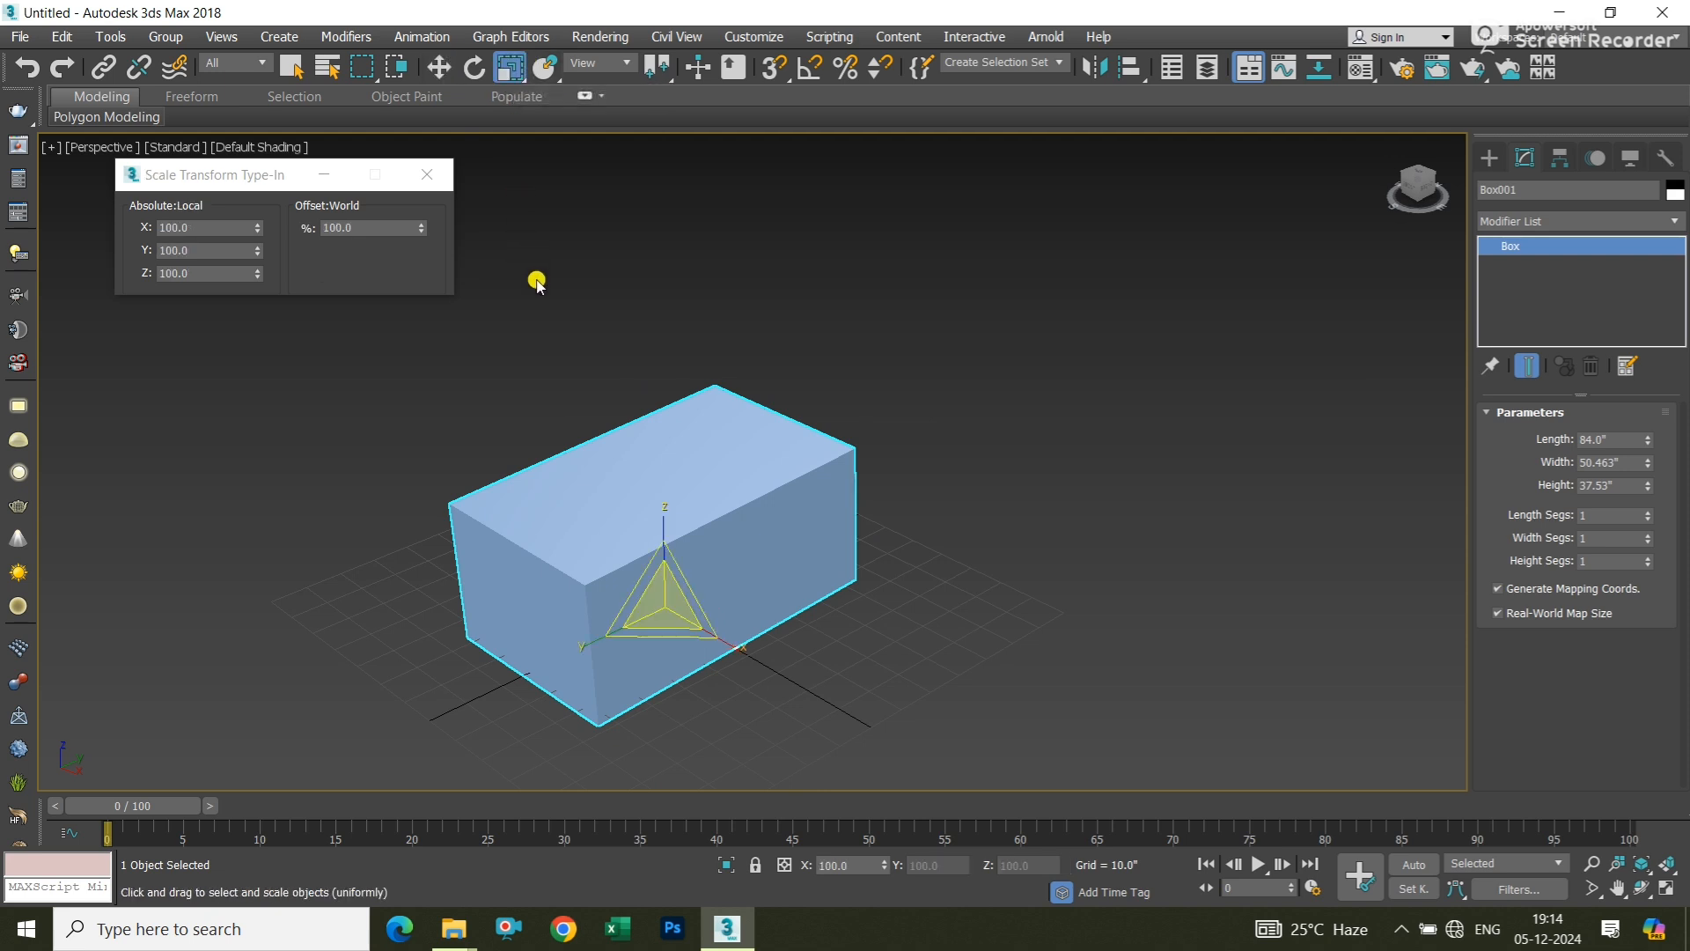
left_click(713, 343)
left_click(683, 411)
scroll(634, 593, "up", 5)
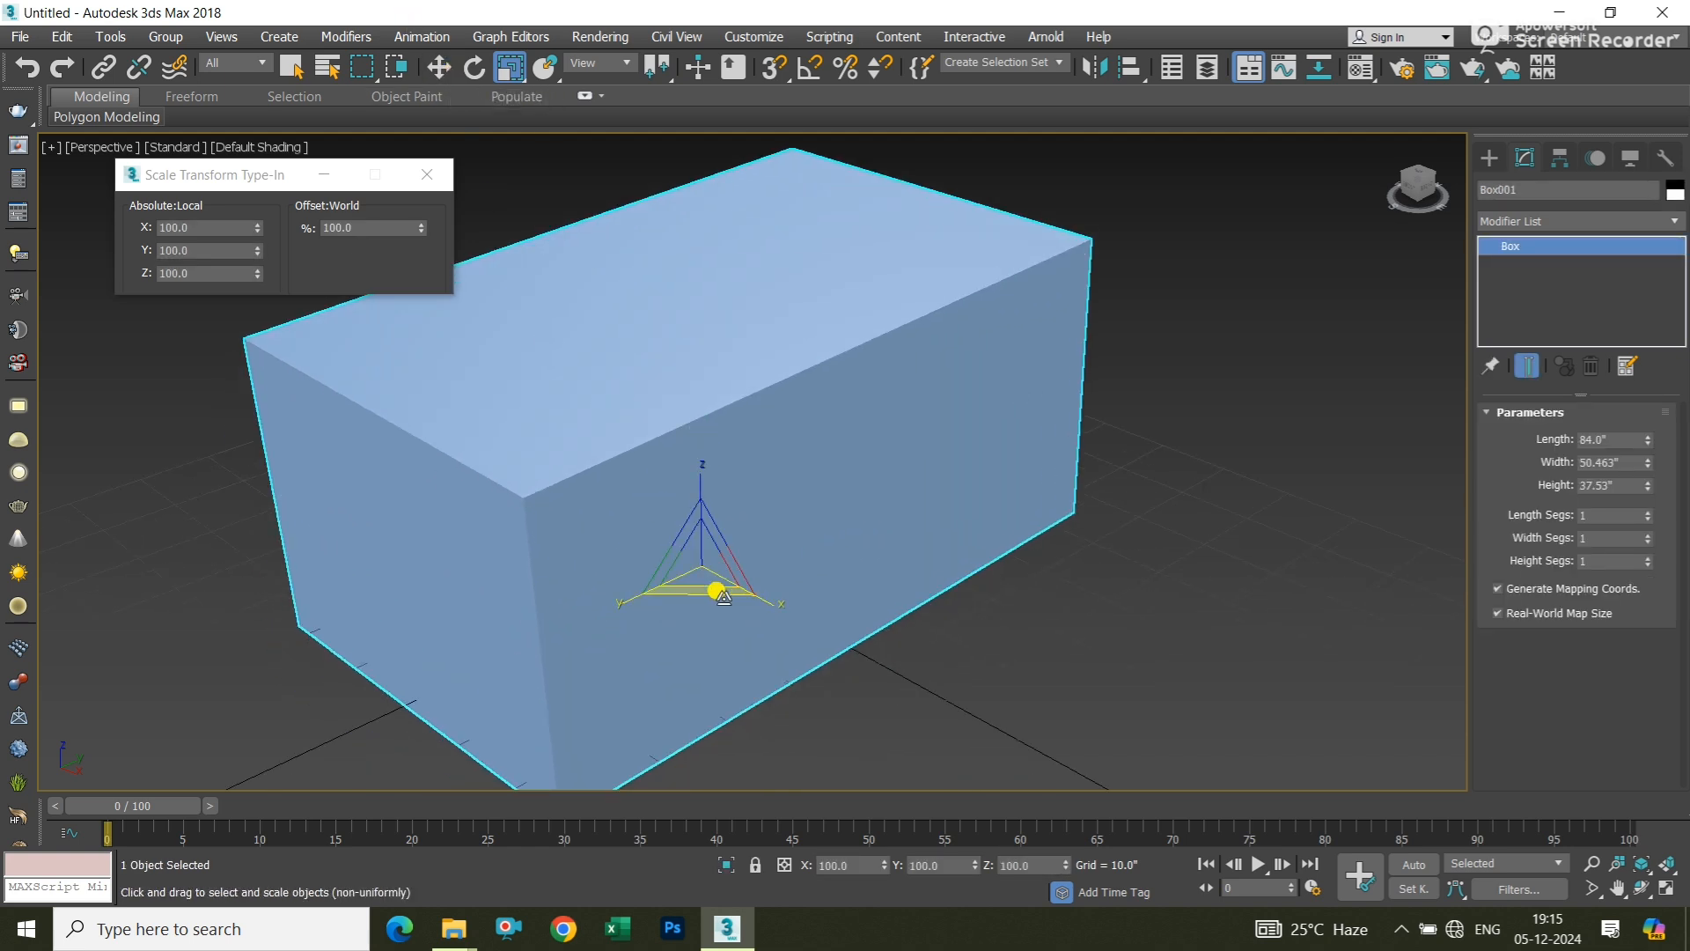
scroll(722, 458, "down", 3)
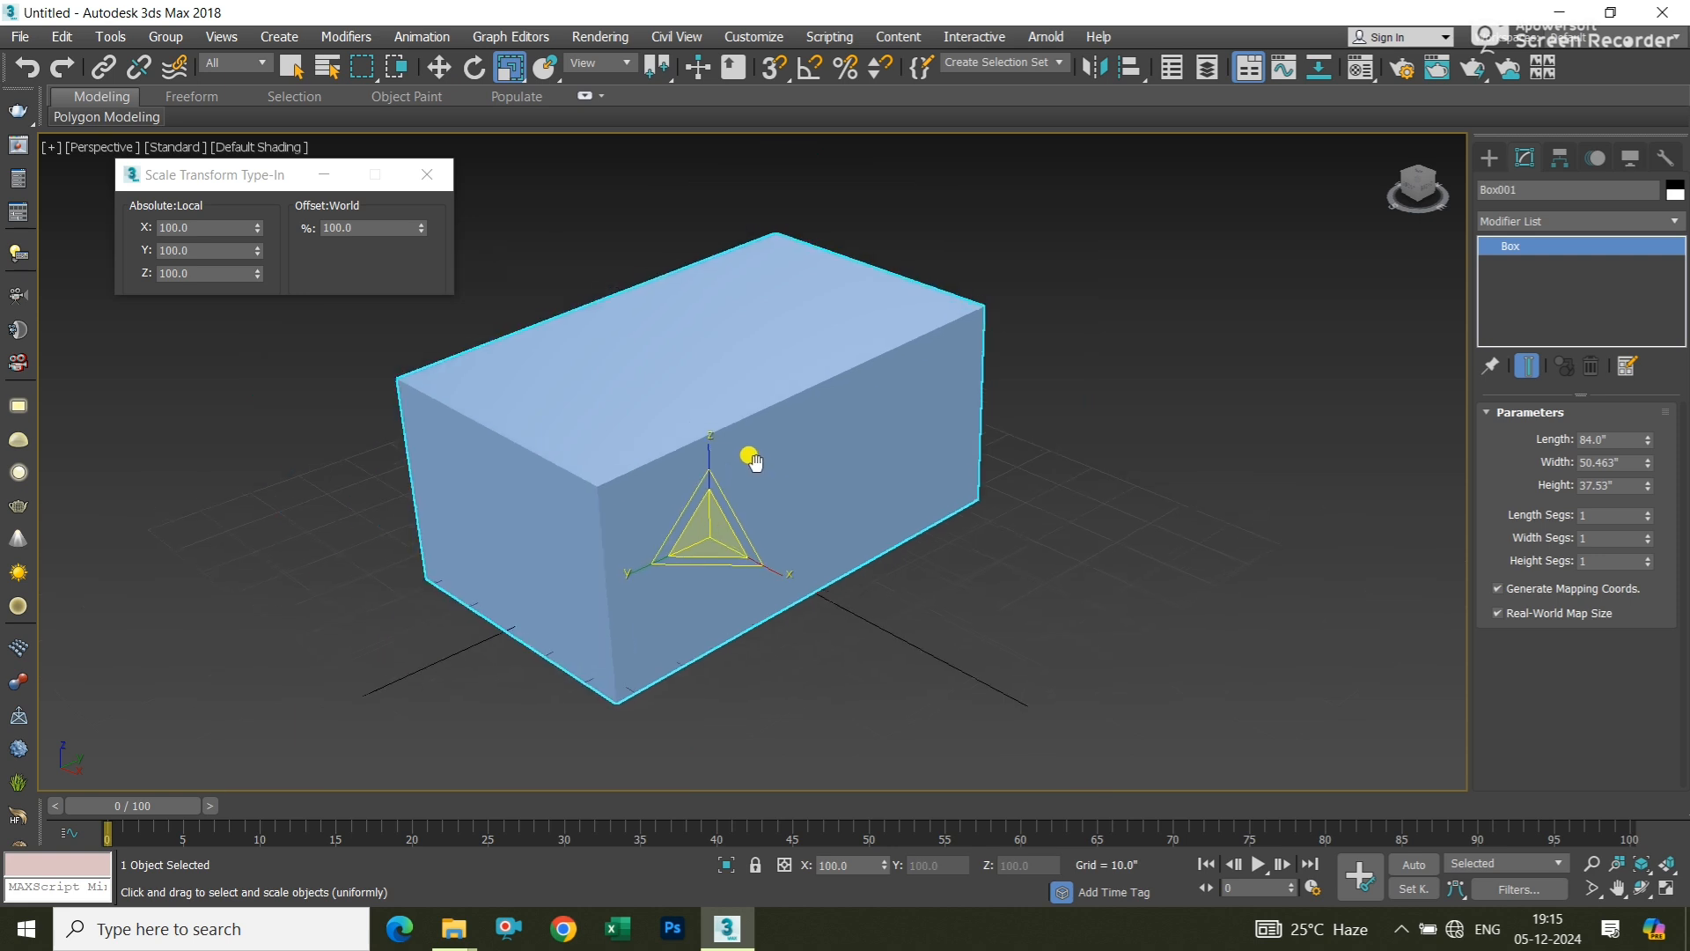
left_click_drag(784, 572, 825, 596)
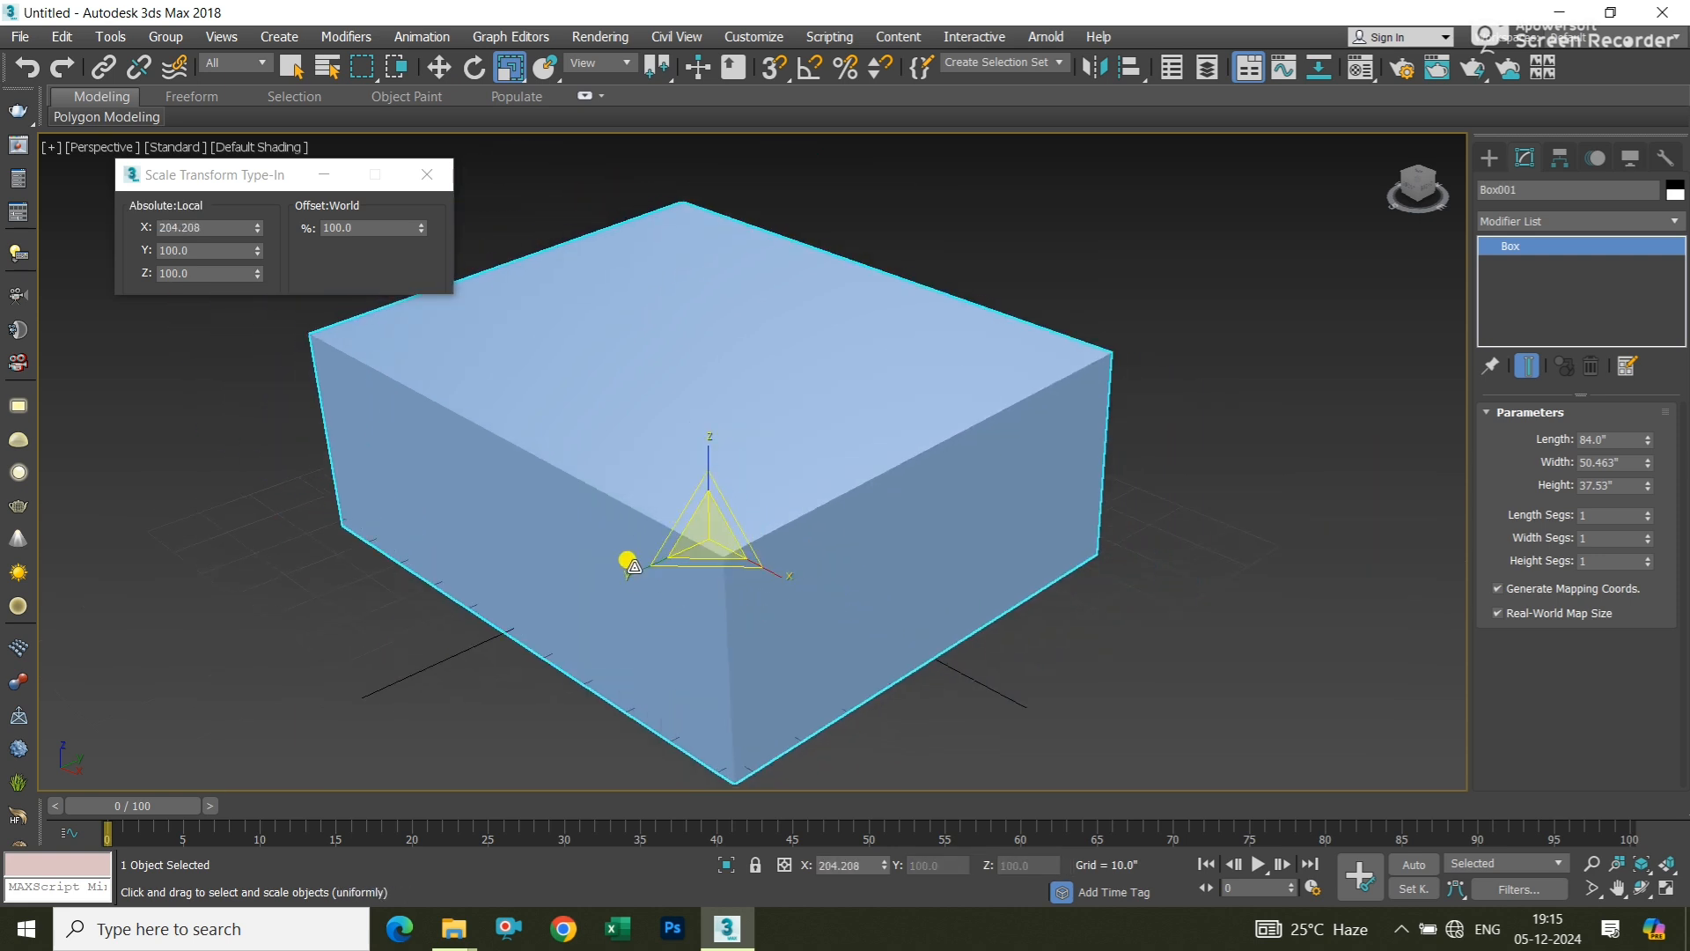
left_click_drag(631, 566, 717, 460)
Scale the whole box uniformly by an exact offset of 500% and bring it fully into view
scroll(743, 434, "down", 3)
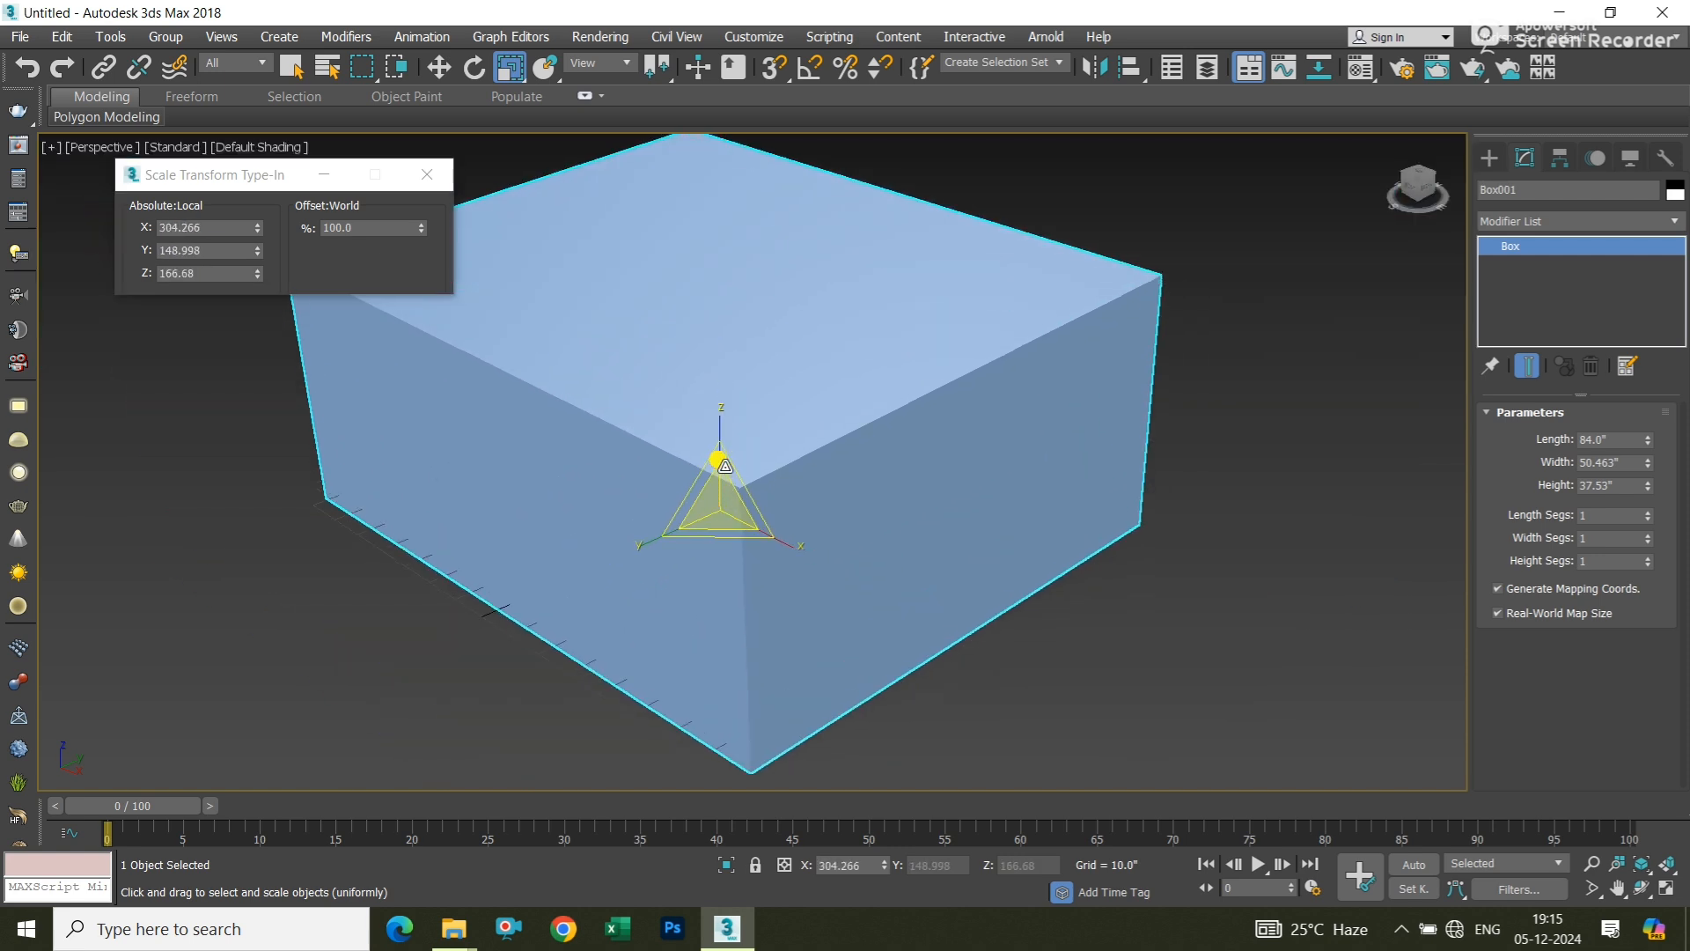
scroll(743, 329, "down", 4)
middle_click_drag(744, 329, 733, 368)
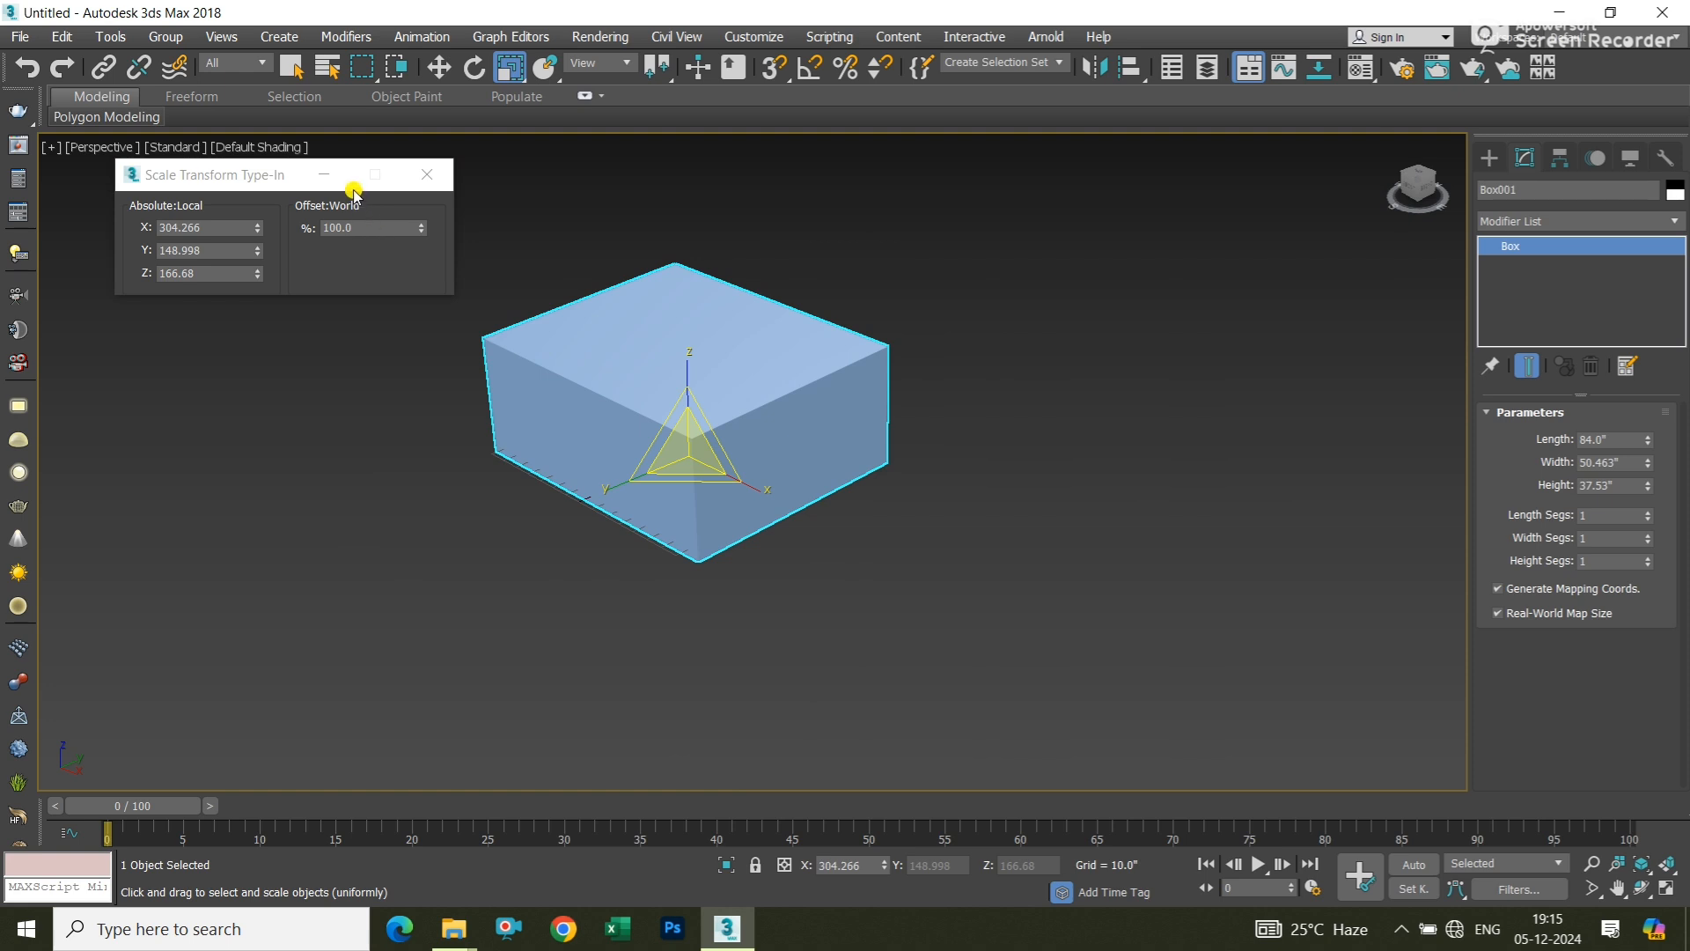
middle_click_drag(702, 381, 657, 510)
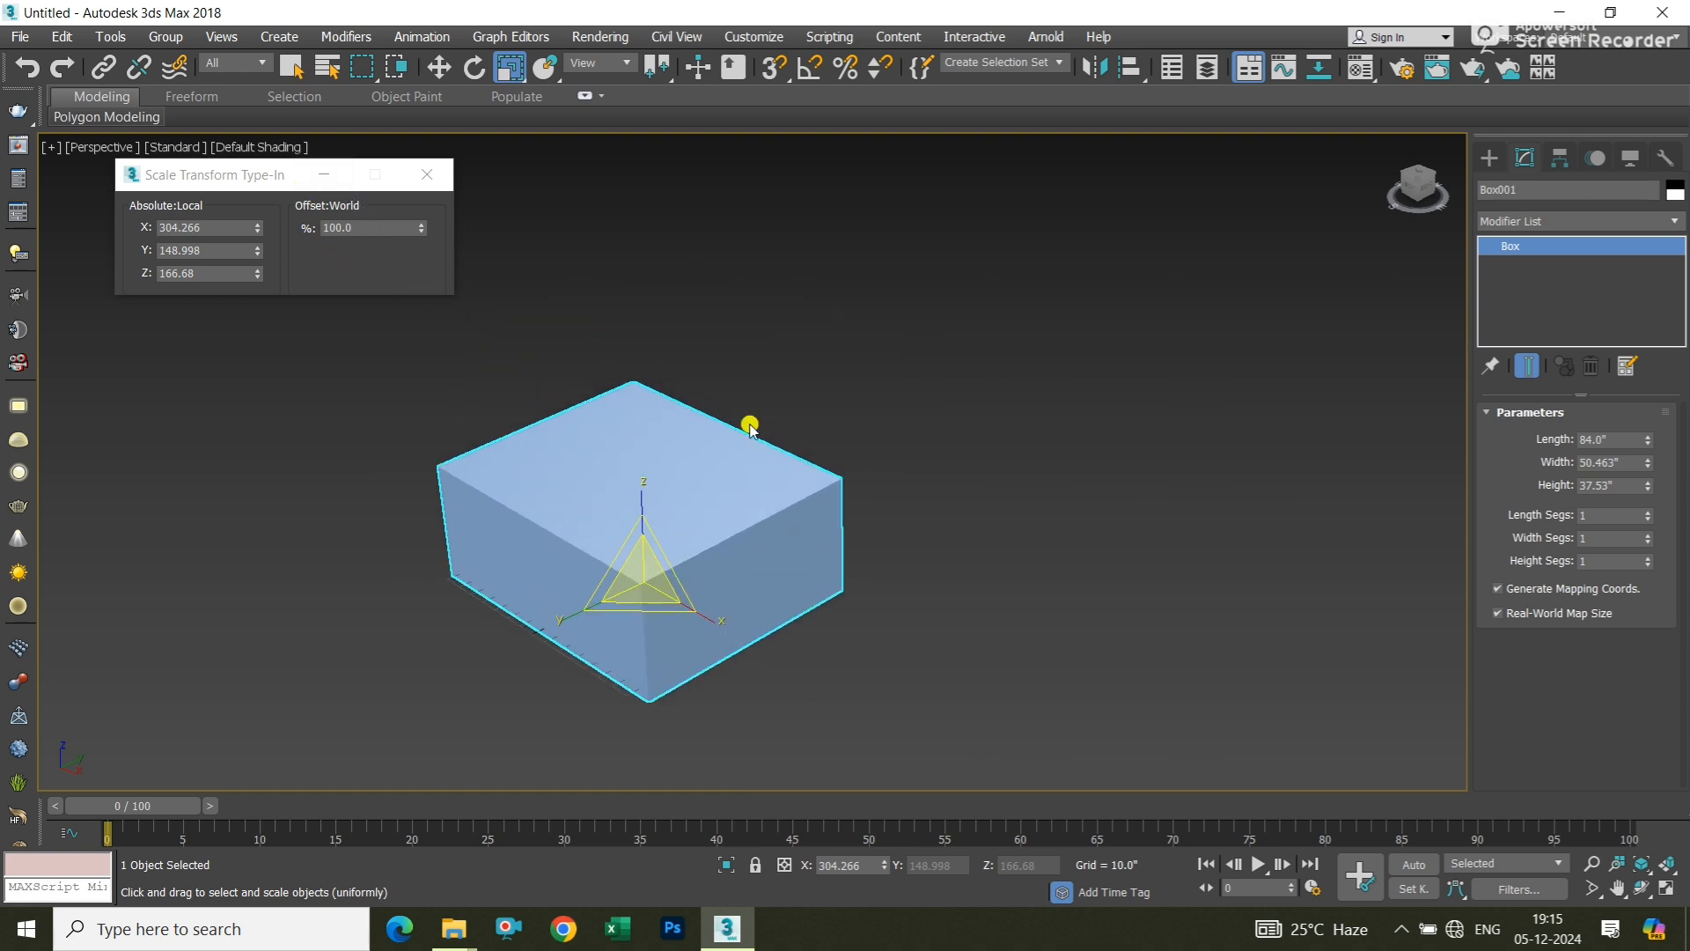
left_click(382, 226)
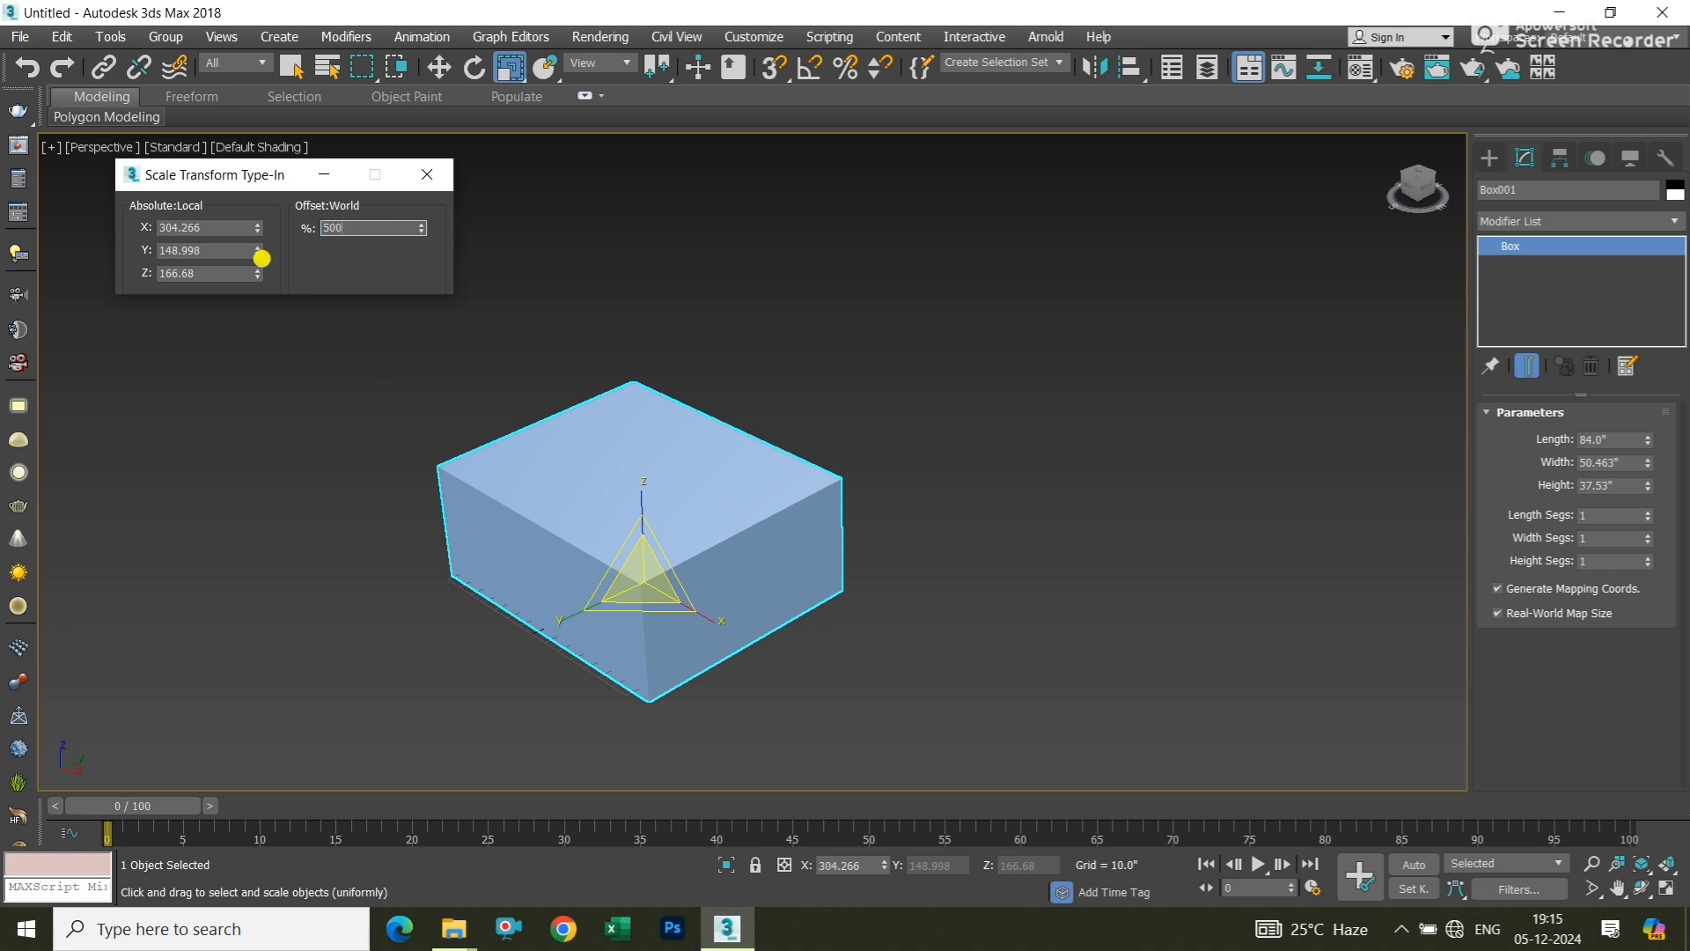
key("Return")
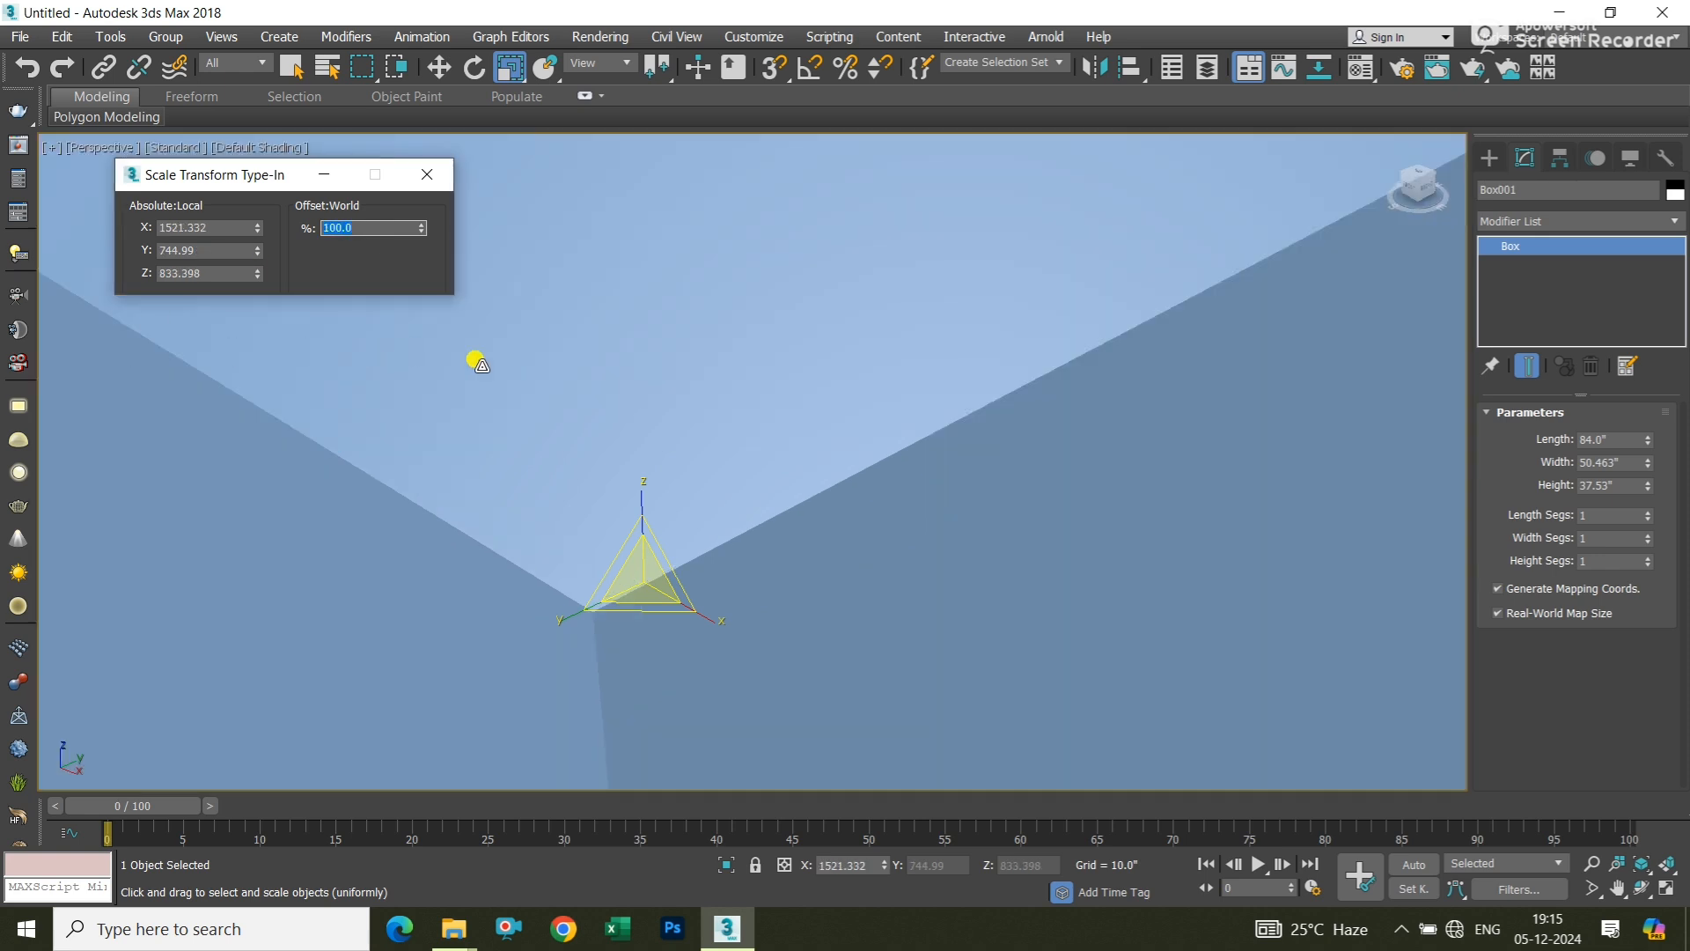
scroll(476, 361, "down", 6)
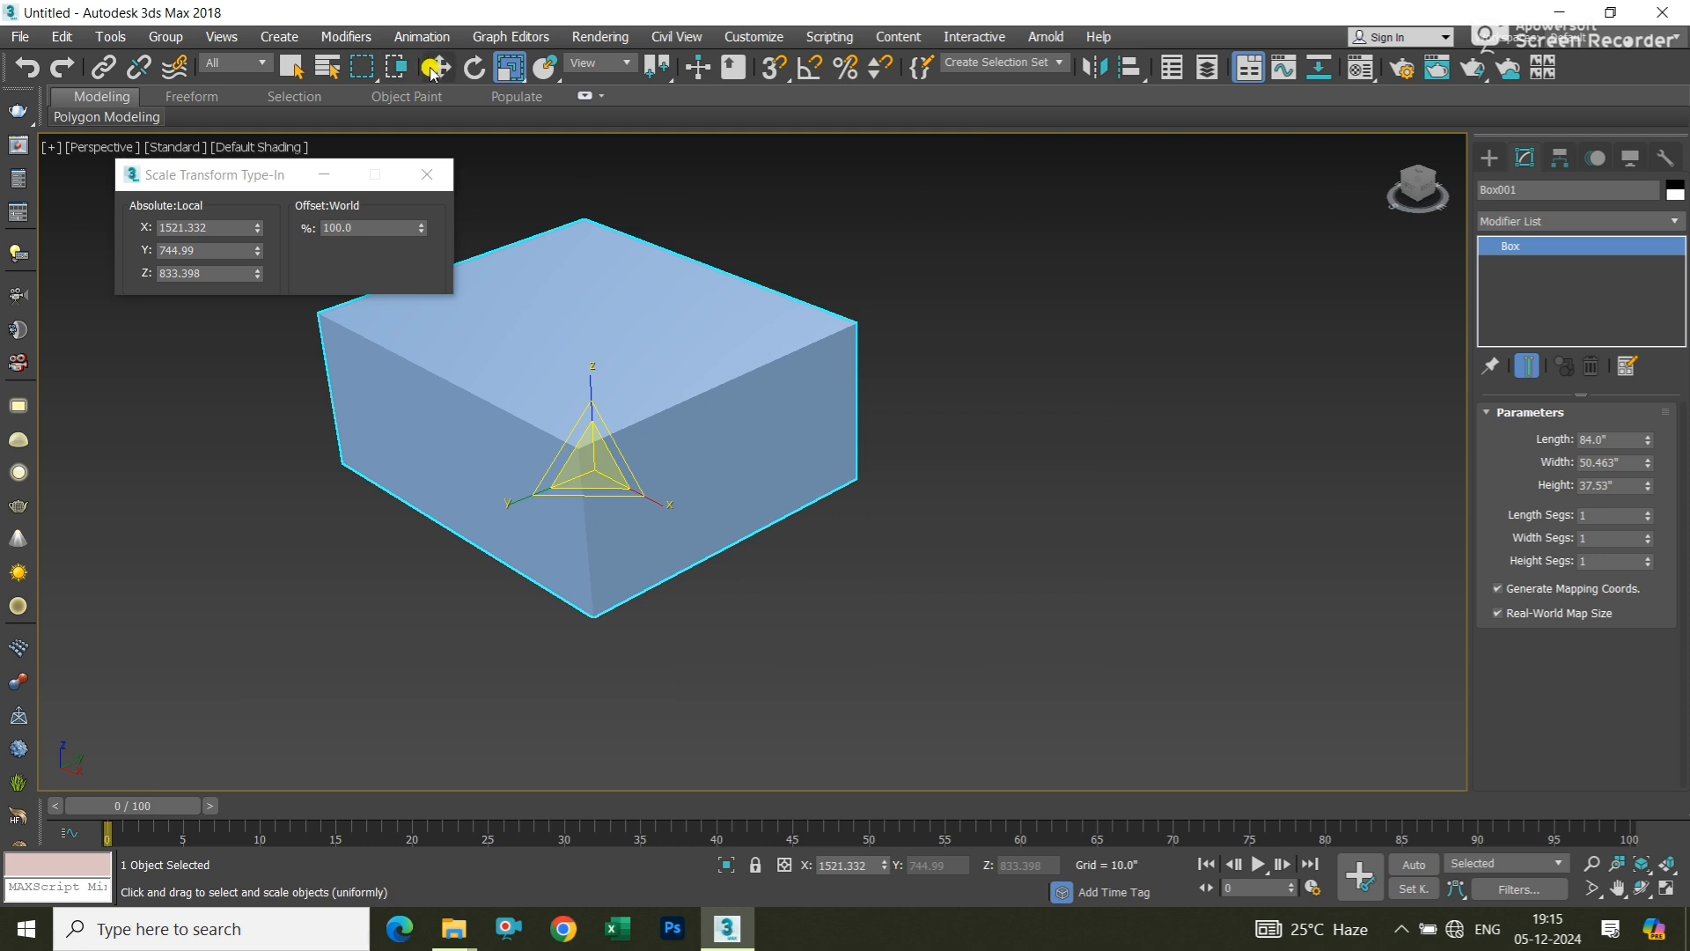
Switch back to the Move tool and review the enlarged box from other angles, finishing in the home view
left_click(431, 69)
middle_click_drag(683, 323, 781, 430)
left_click(808, 290)
left_click(744, 436)
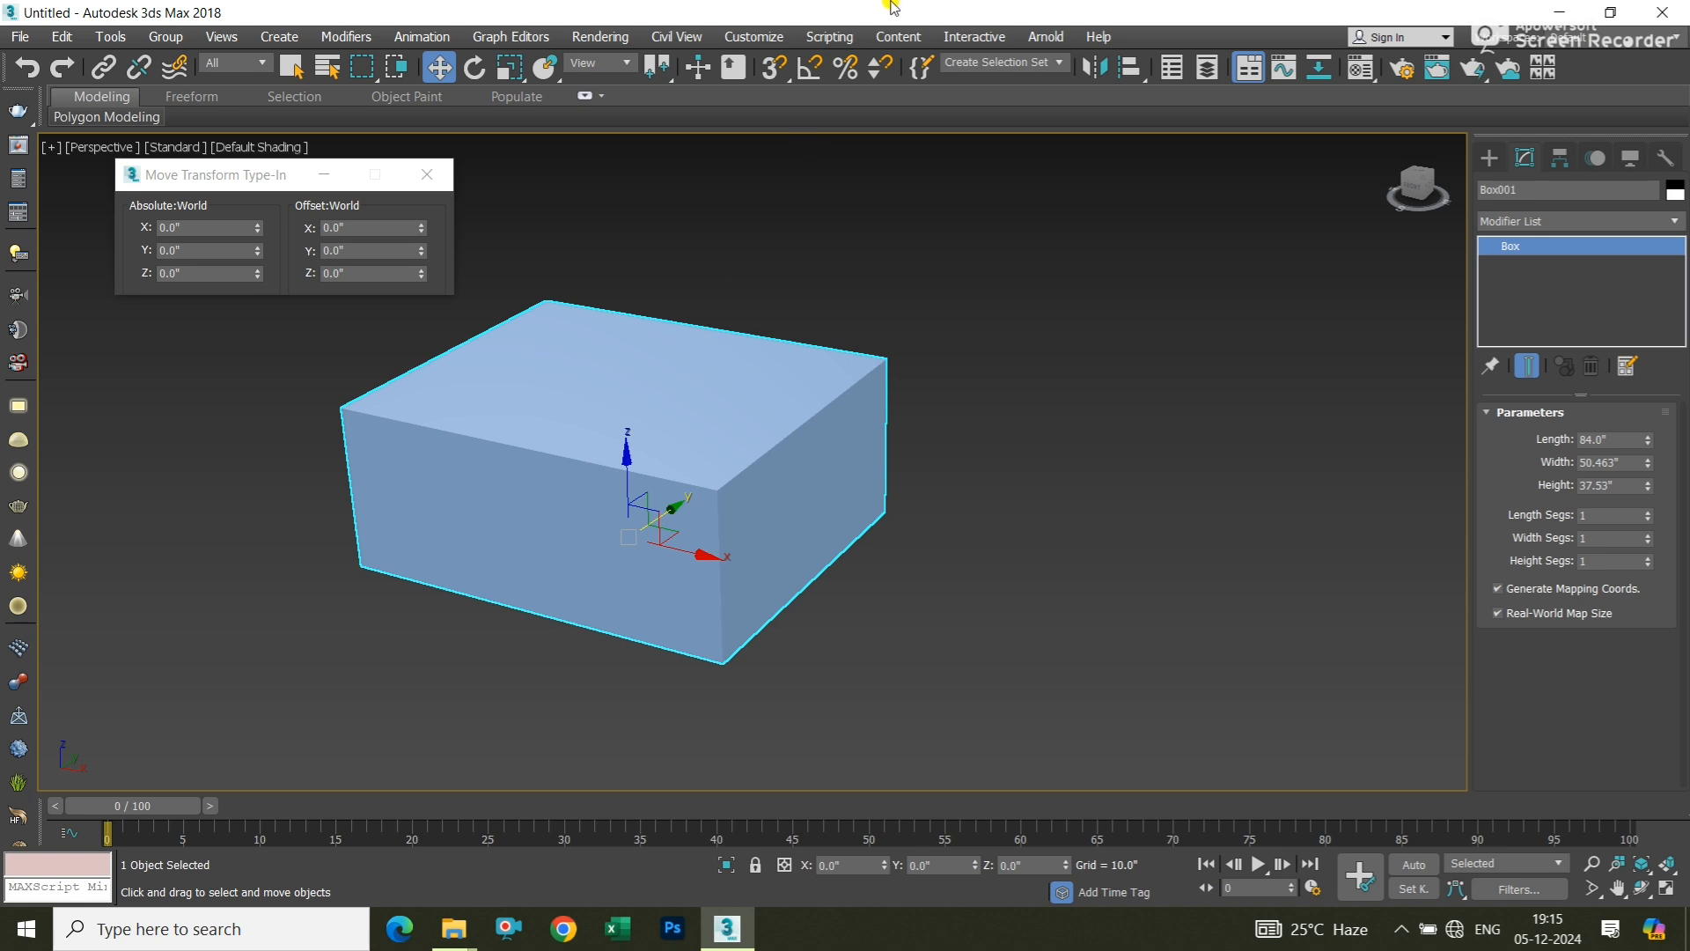
middle_click_drag(811, 324, 717, 309, "alt")
scroll(970, 350, "down", 3)
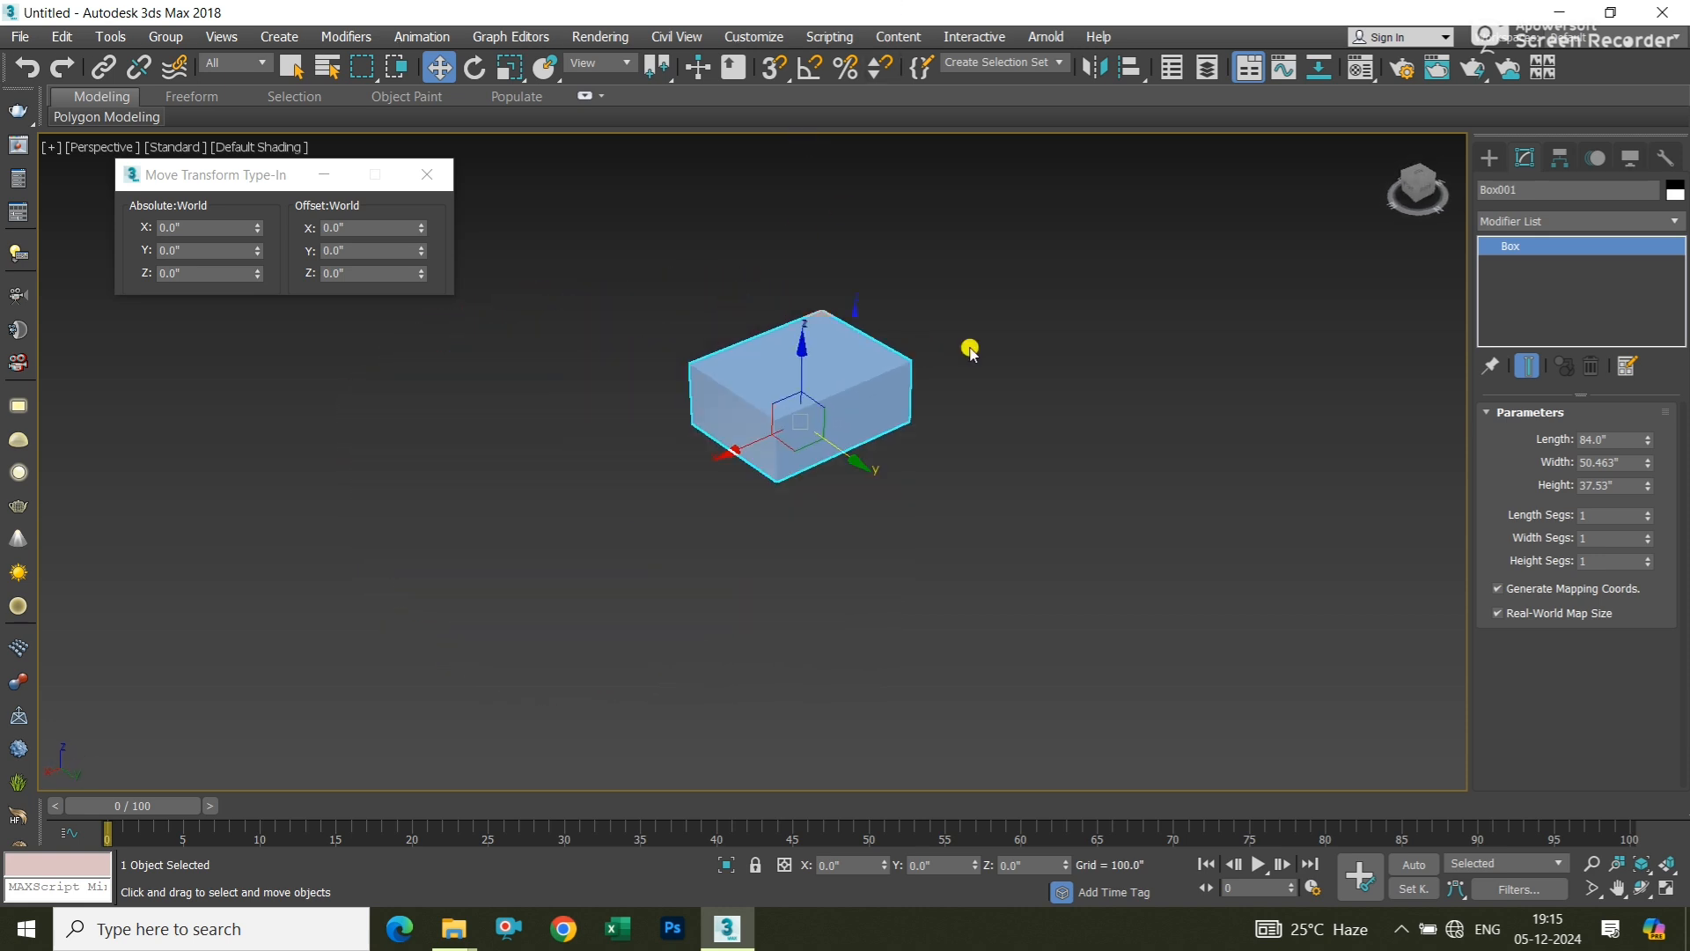
left_click(970, 351)
left_click(1394, 143)
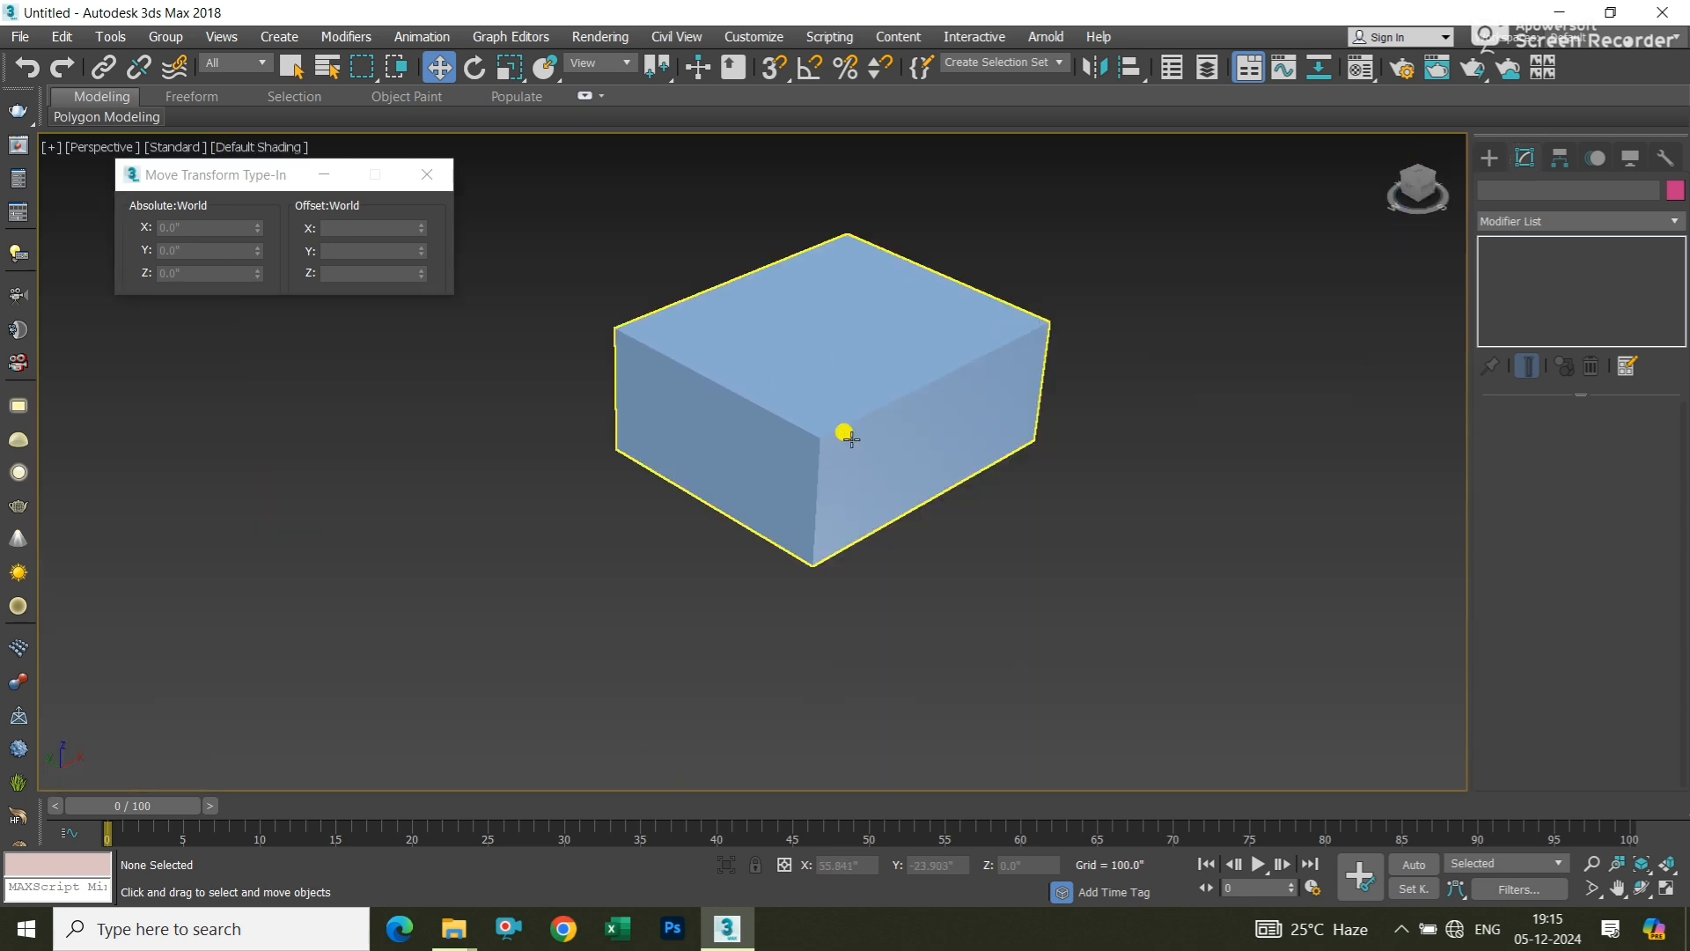
Delete the enlarged box and move the Move Transform Type-In window closer to the viewport's edge
left_click(851, 439)
key("Delete")
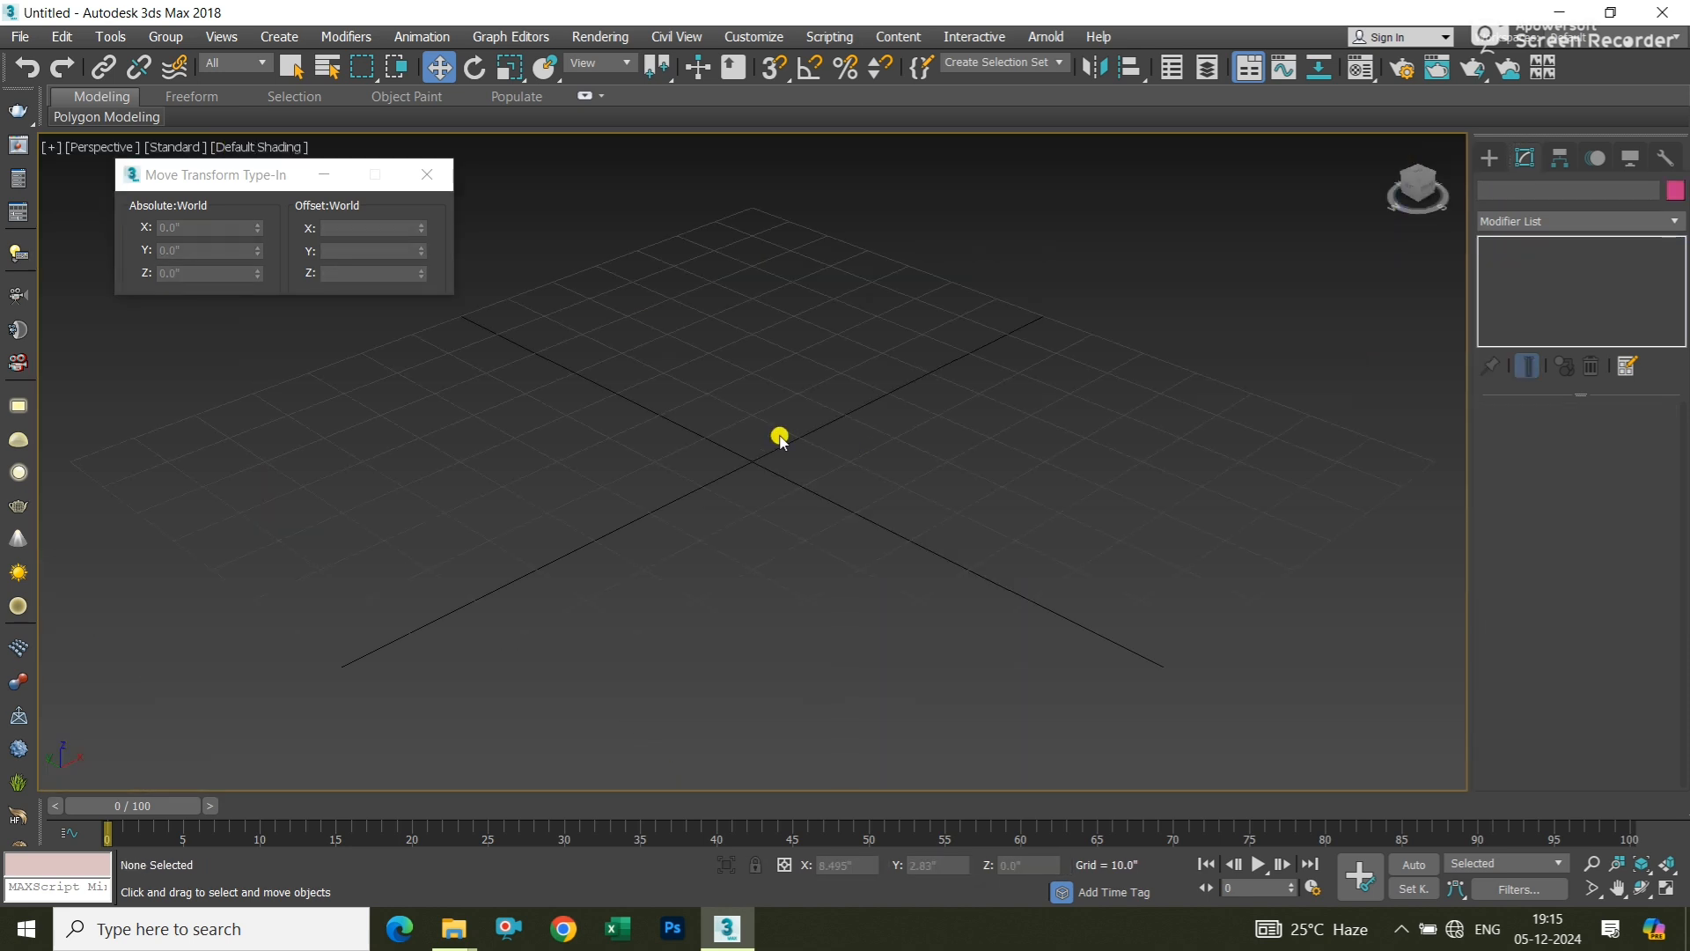
left_click_drag(223, 172, 164, 180)
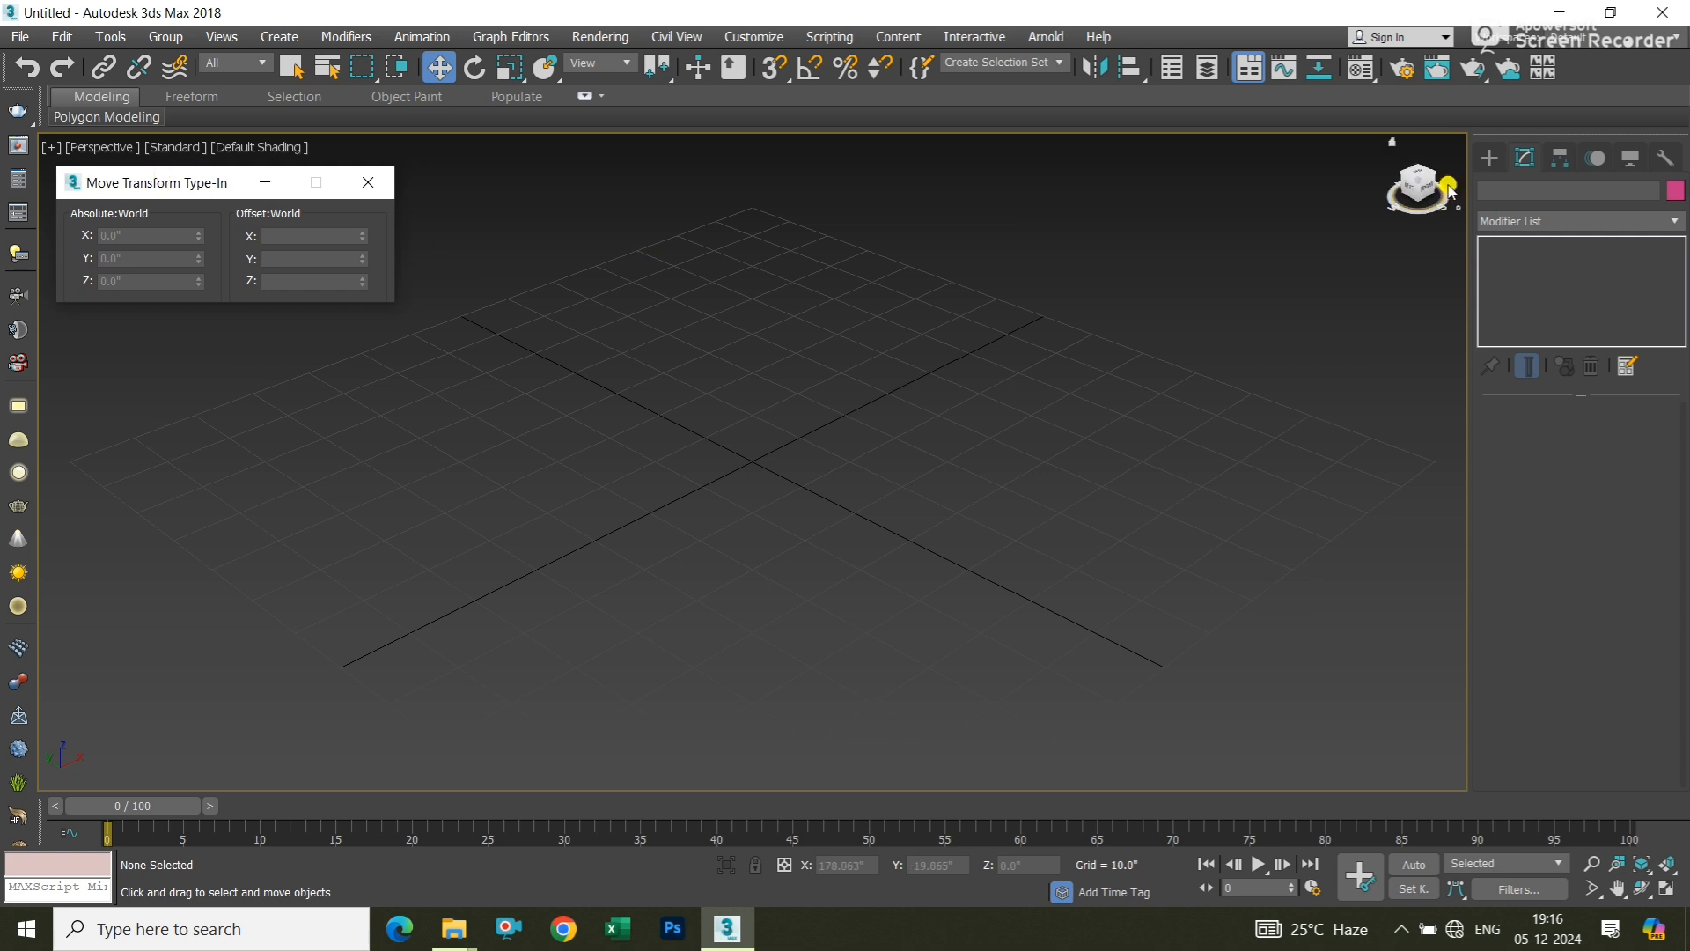
Create a small box far beyond one side of the grid with a base about 14 by 33 inches, and deselect it
left_click(1489, 157)
left_click(1509, 282)
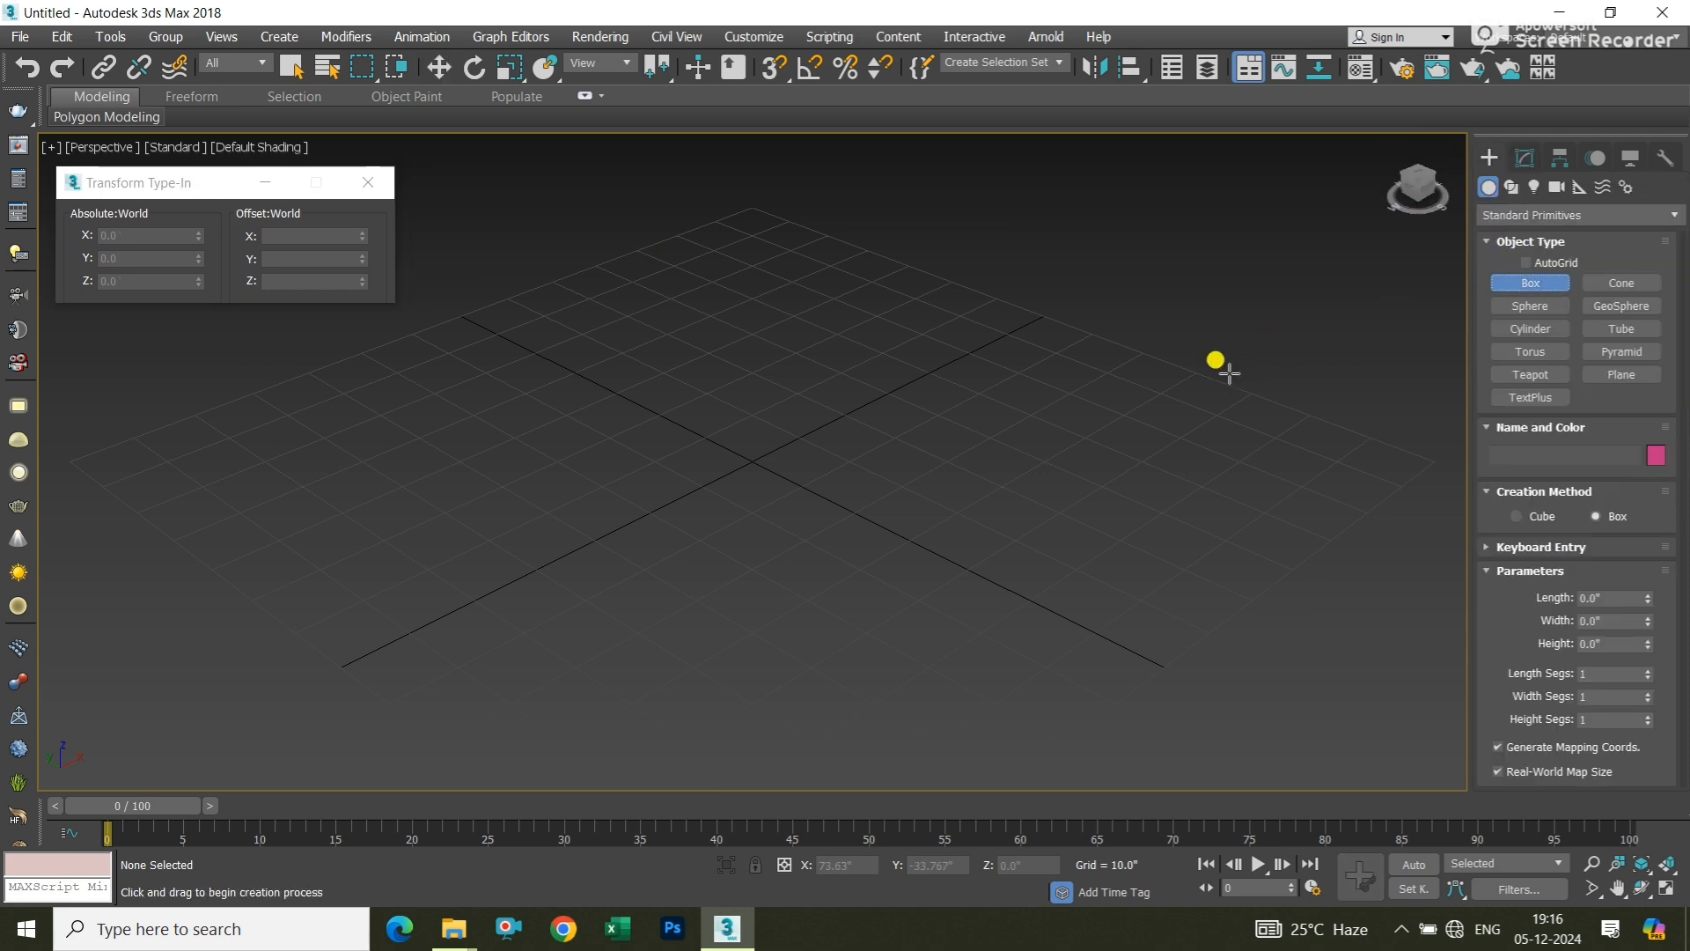
scroll(1145, 388, "down", 5)
right_click(1116, 444)
middle_click_drag(1133, 372, 811, 464)
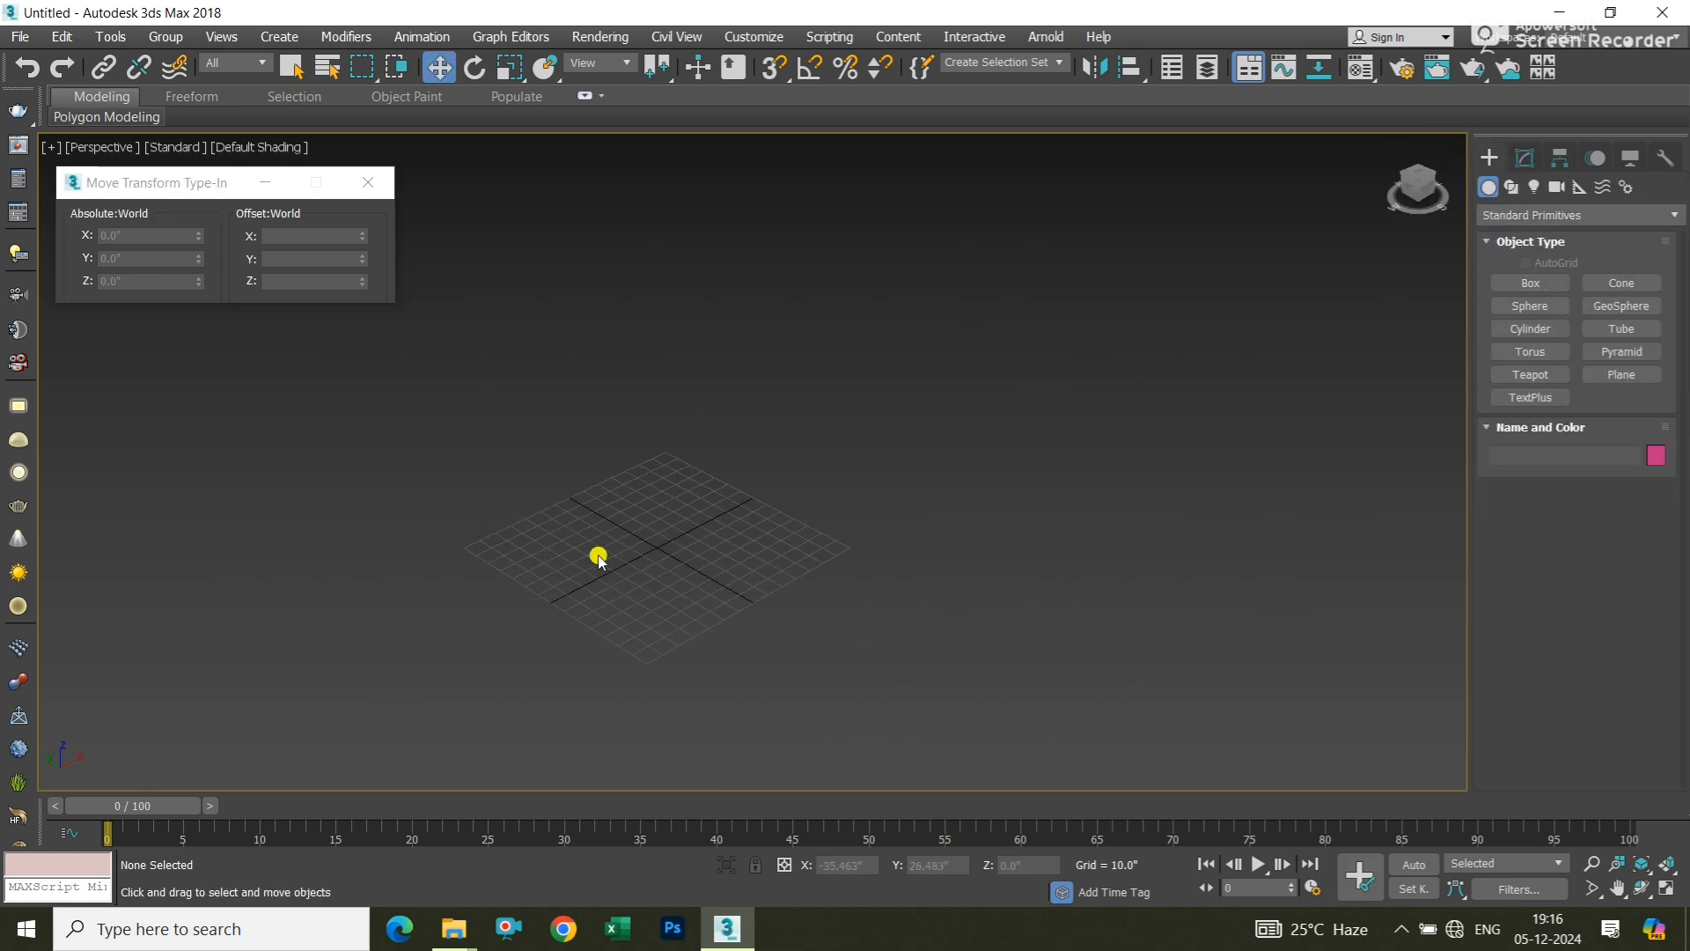
scroll(803, 459, "up", 5)
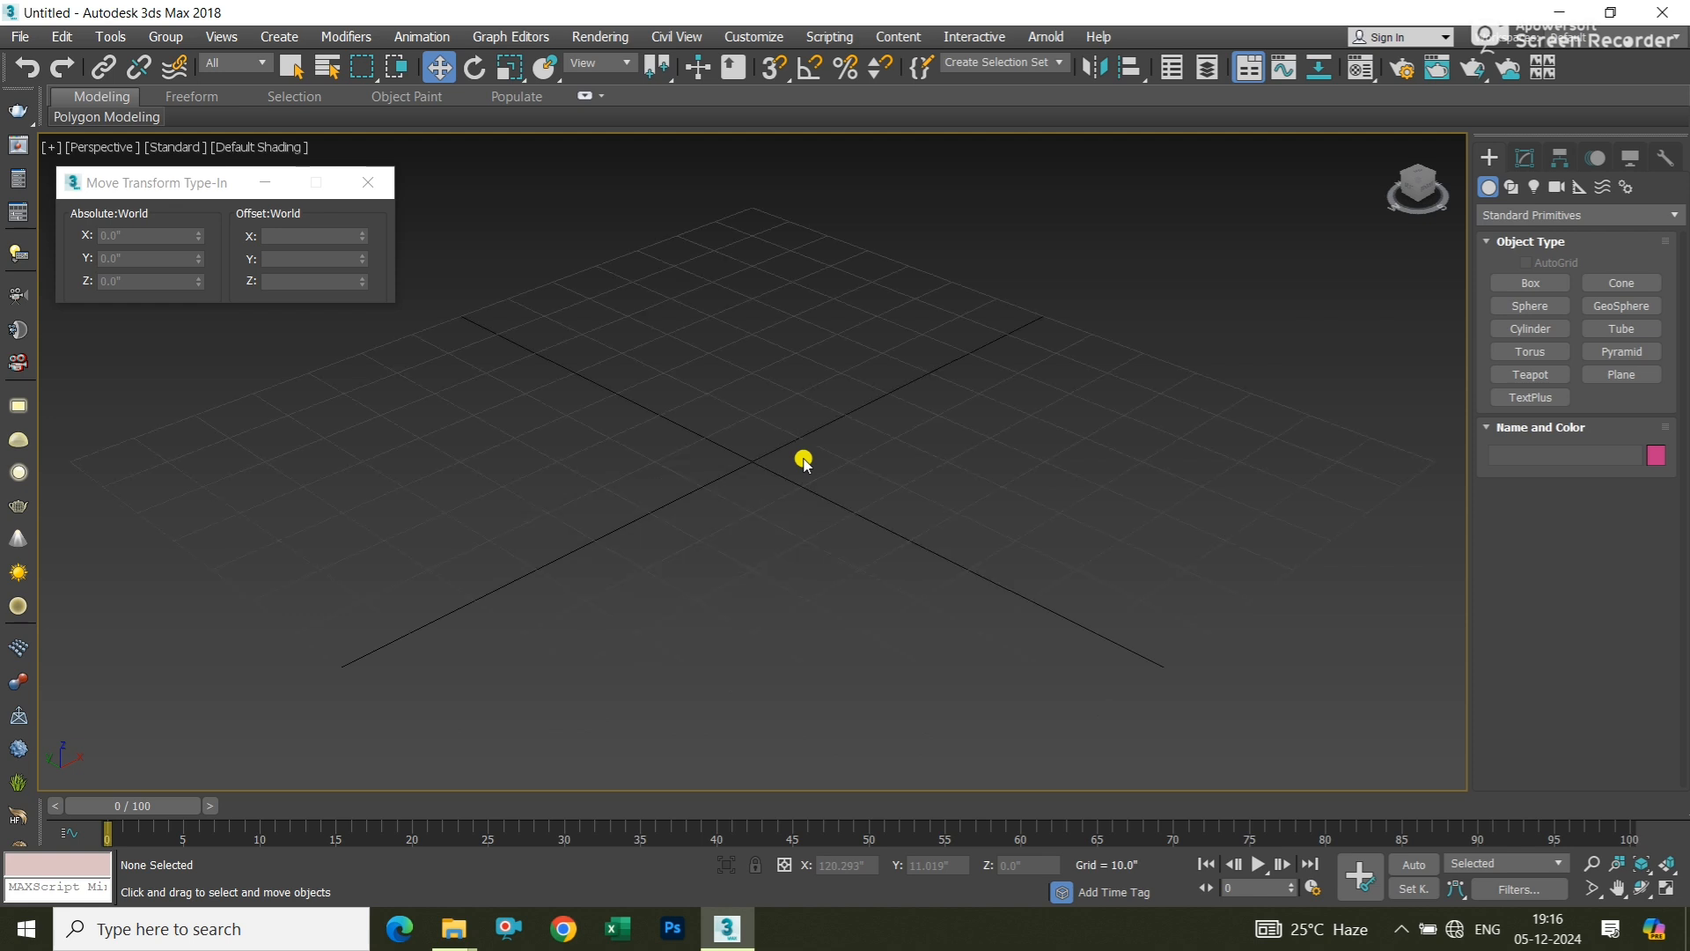
scroll(743, 457, "down", 5)
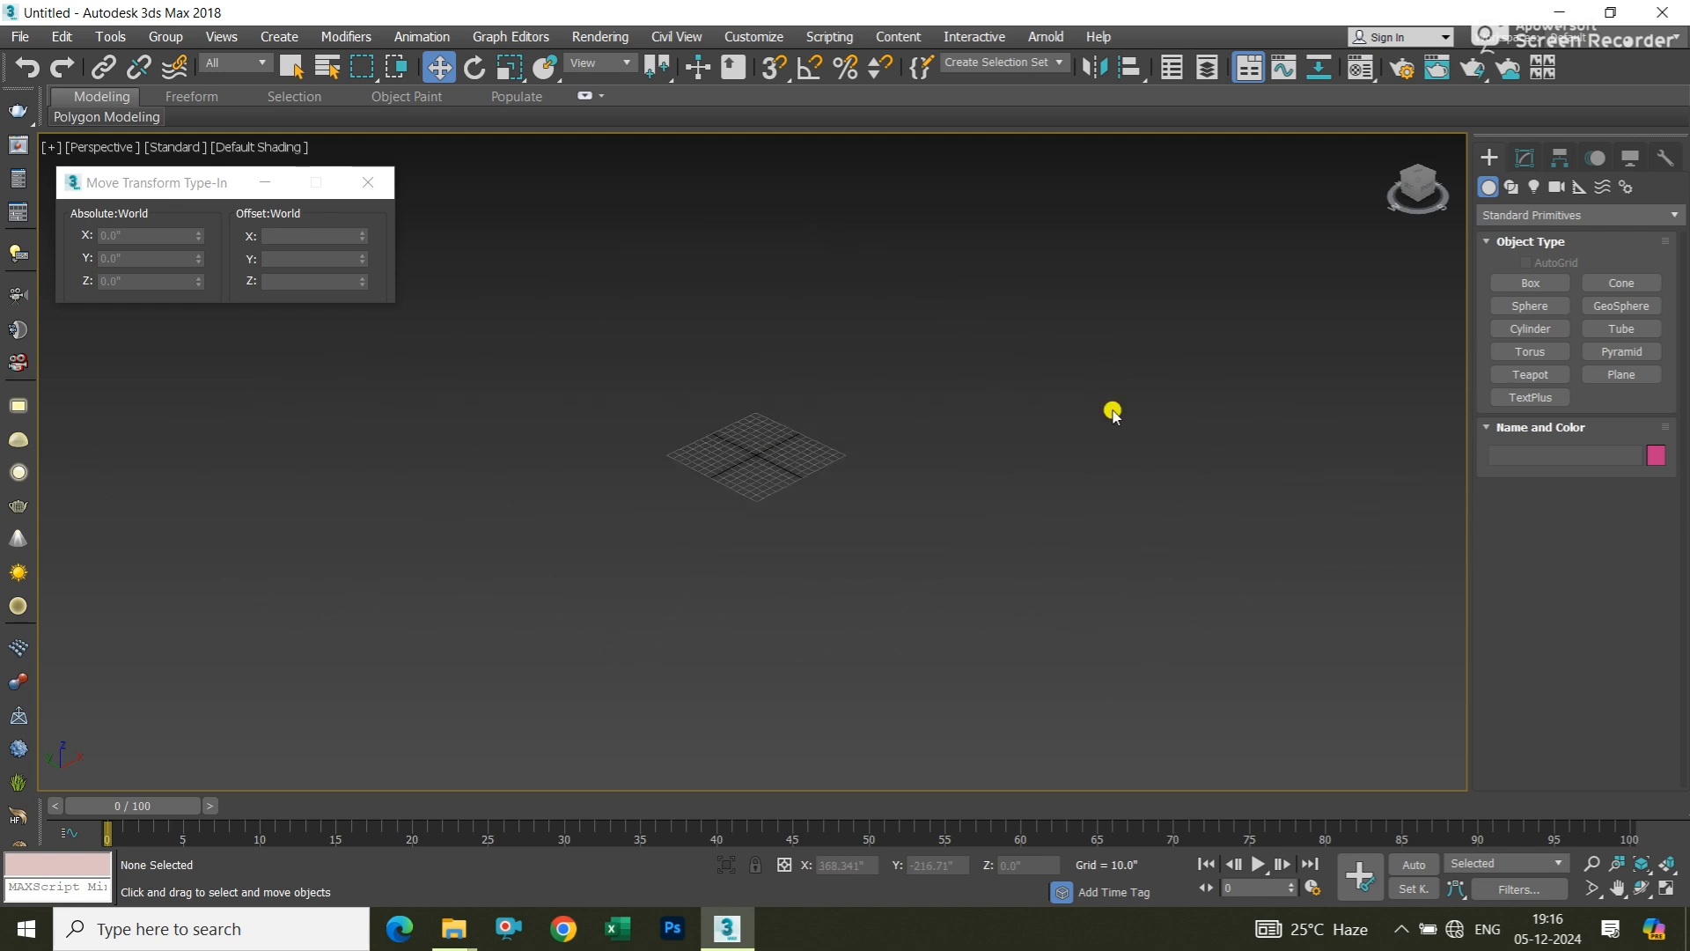
left_click(1528, 280)
left_click_drag(1136, 373, 1113, 384)
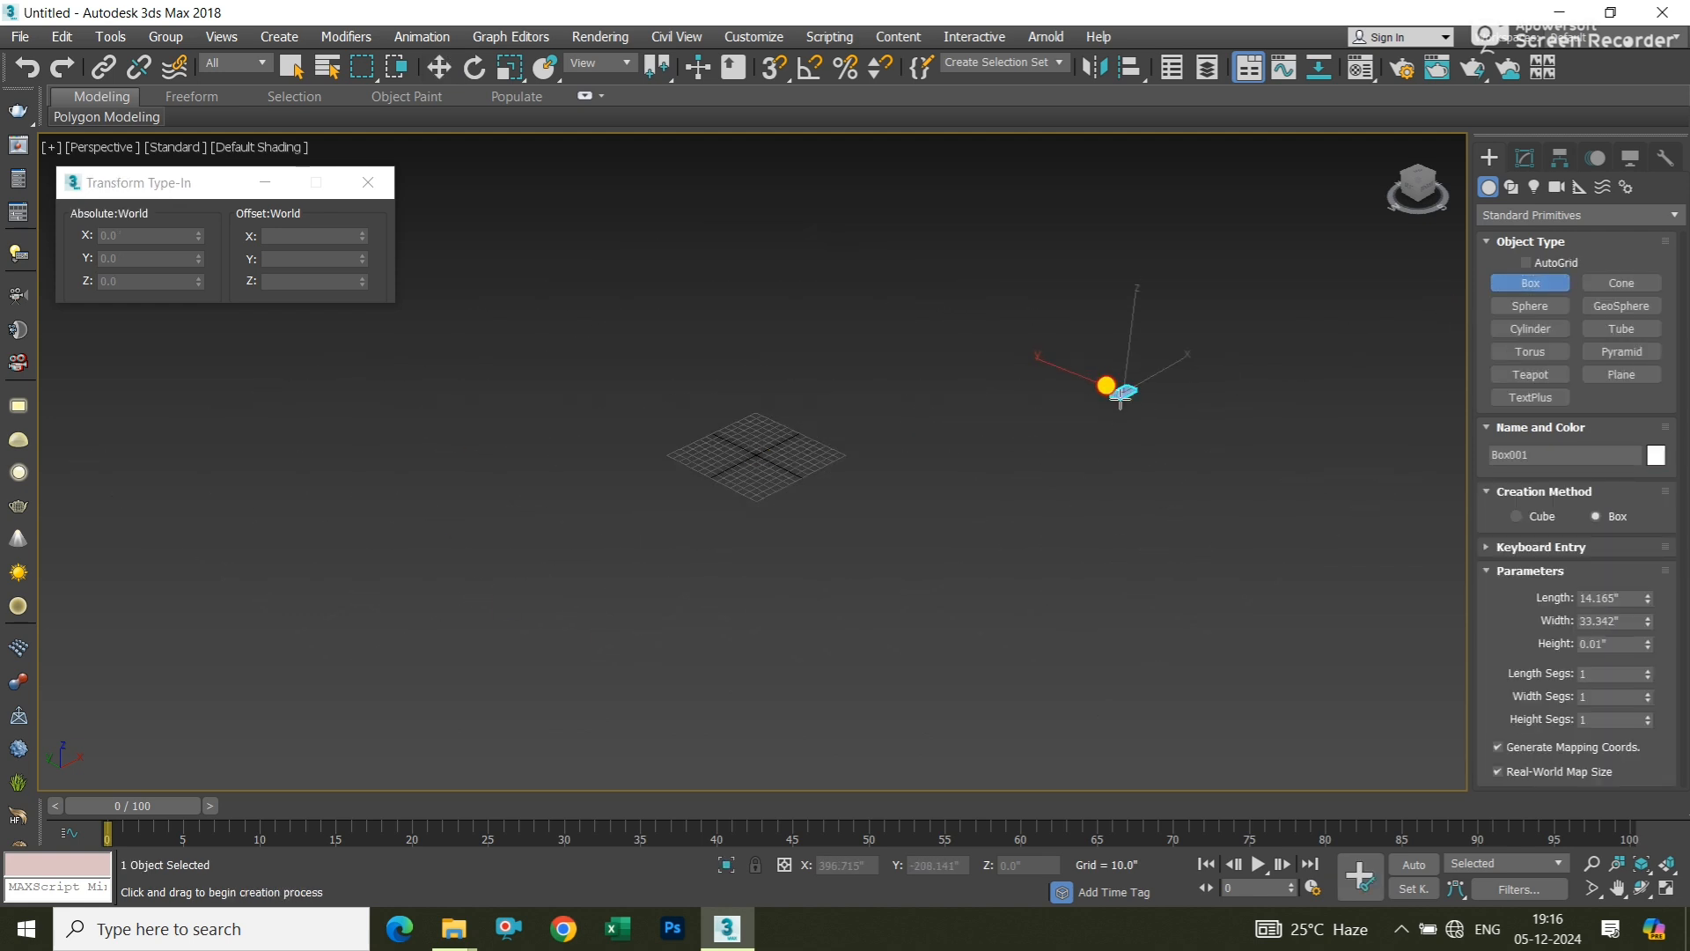
left_click(1099, 362)
key("w")
left_click(896, 452)
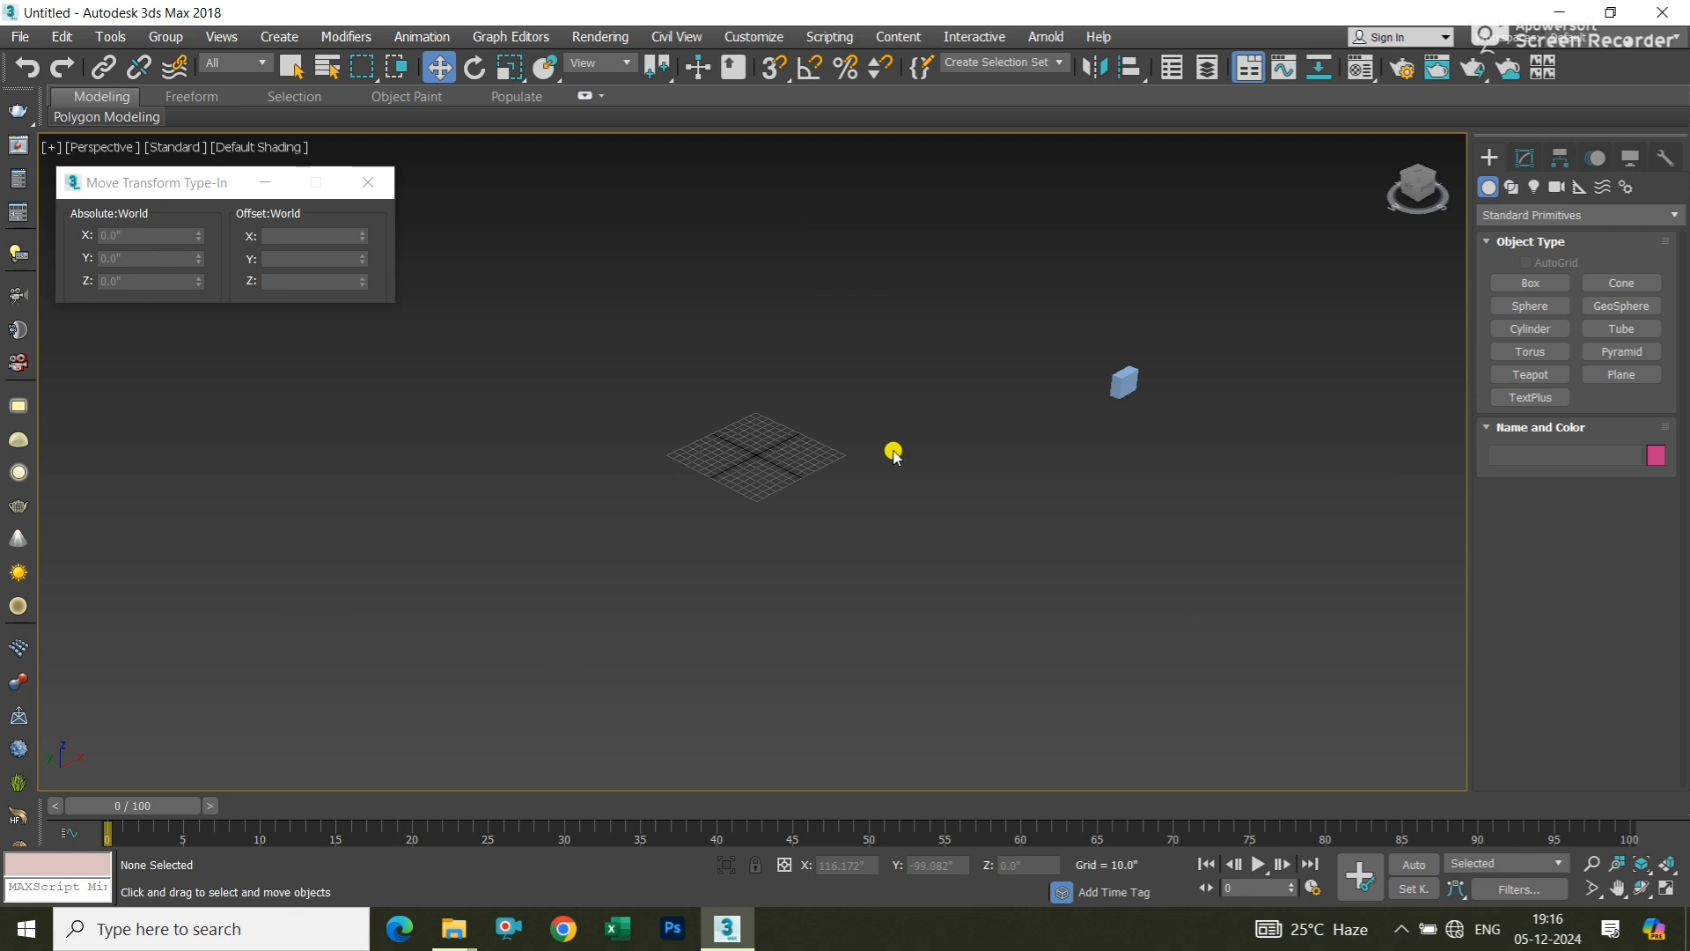
Create a second box beyond the opposite side of the grid, about 28.4 by 21.9 by 40.2 inches, and deselect it
key("z")
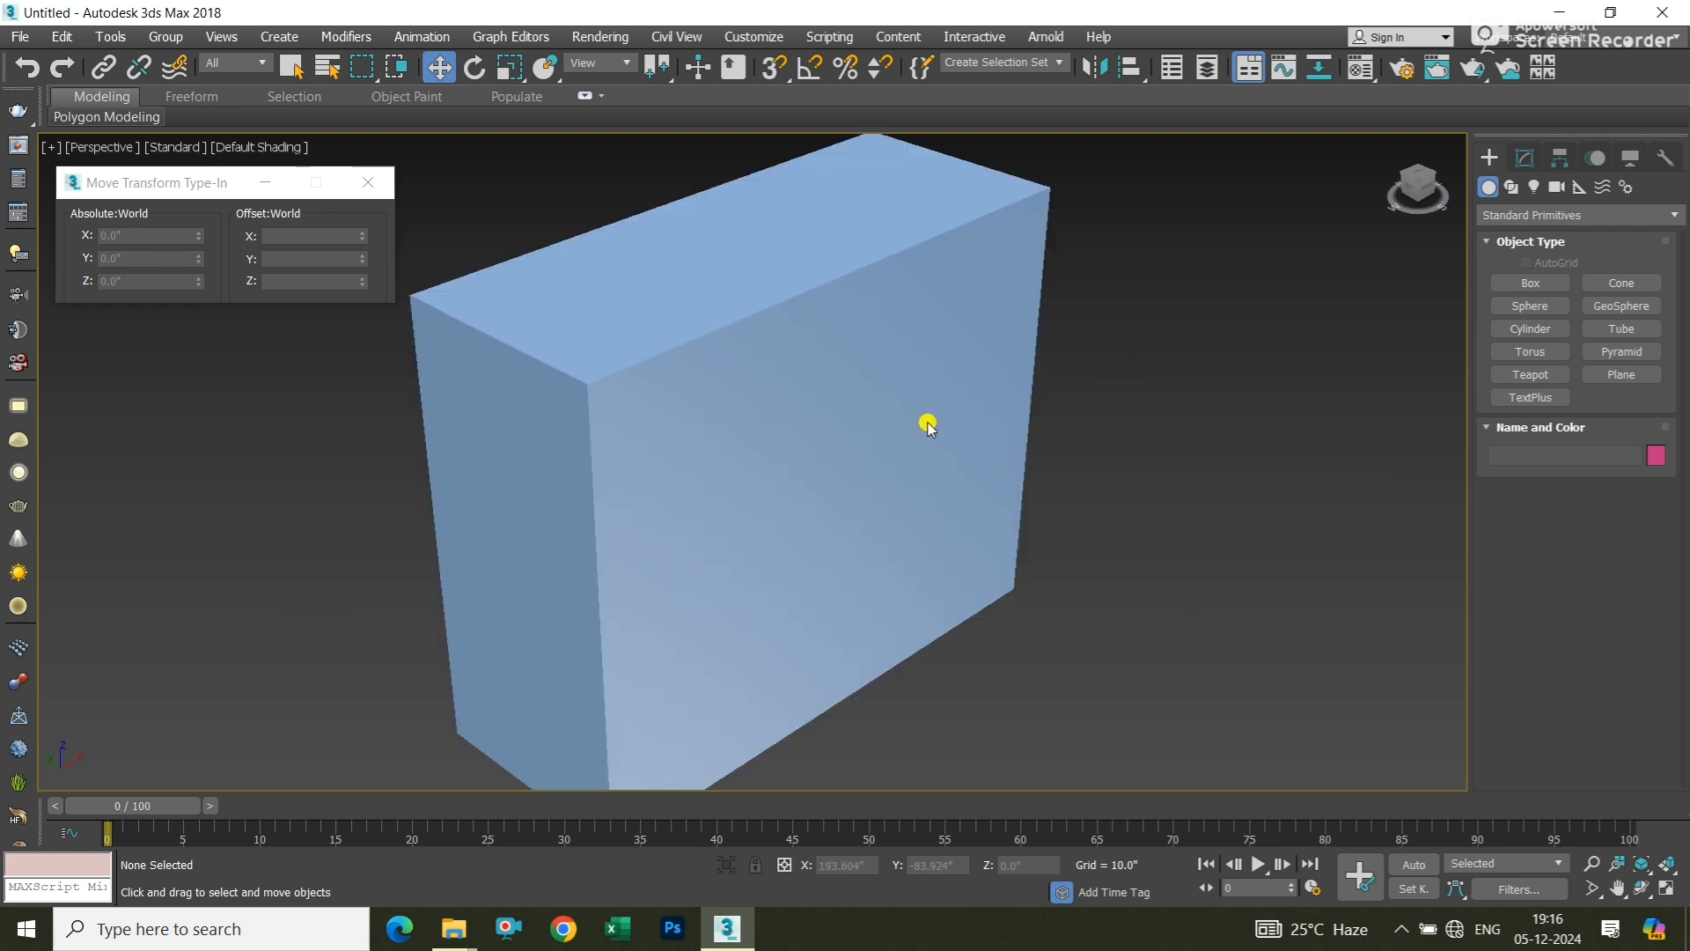
scroll(928, 400, "down", 5)
left_click(906, 401)
scroll(898, 414, "down", 2)
scroll(831, 446, "down", 2)
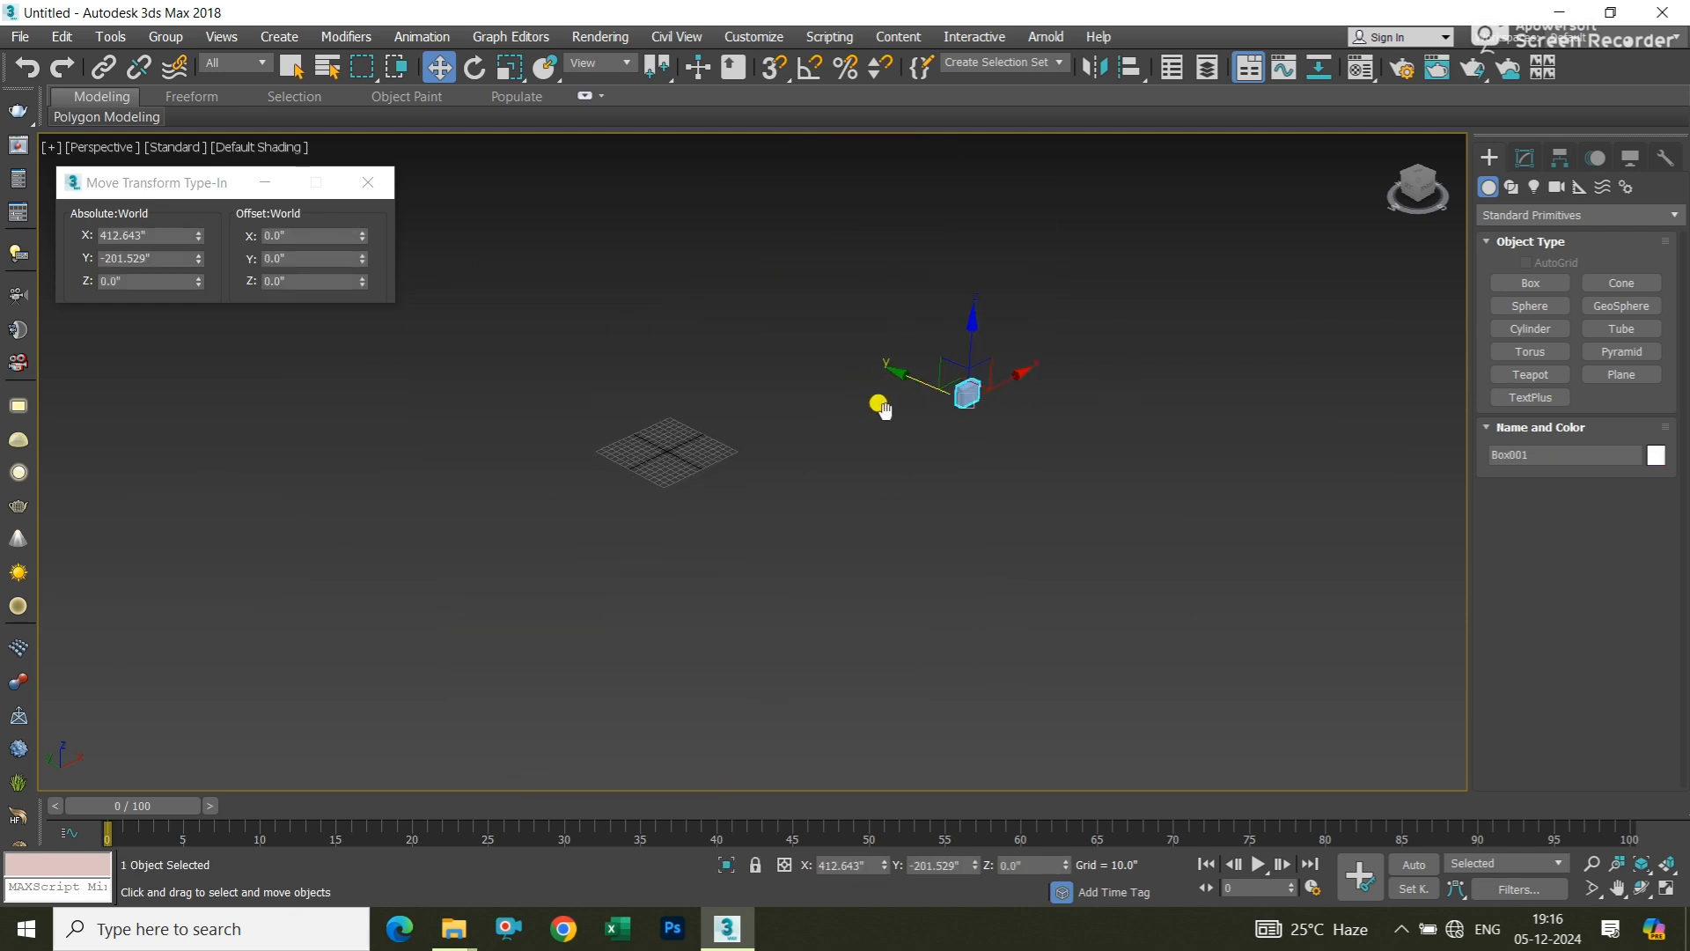
middle_click_drag(880, 404, 885, 457)
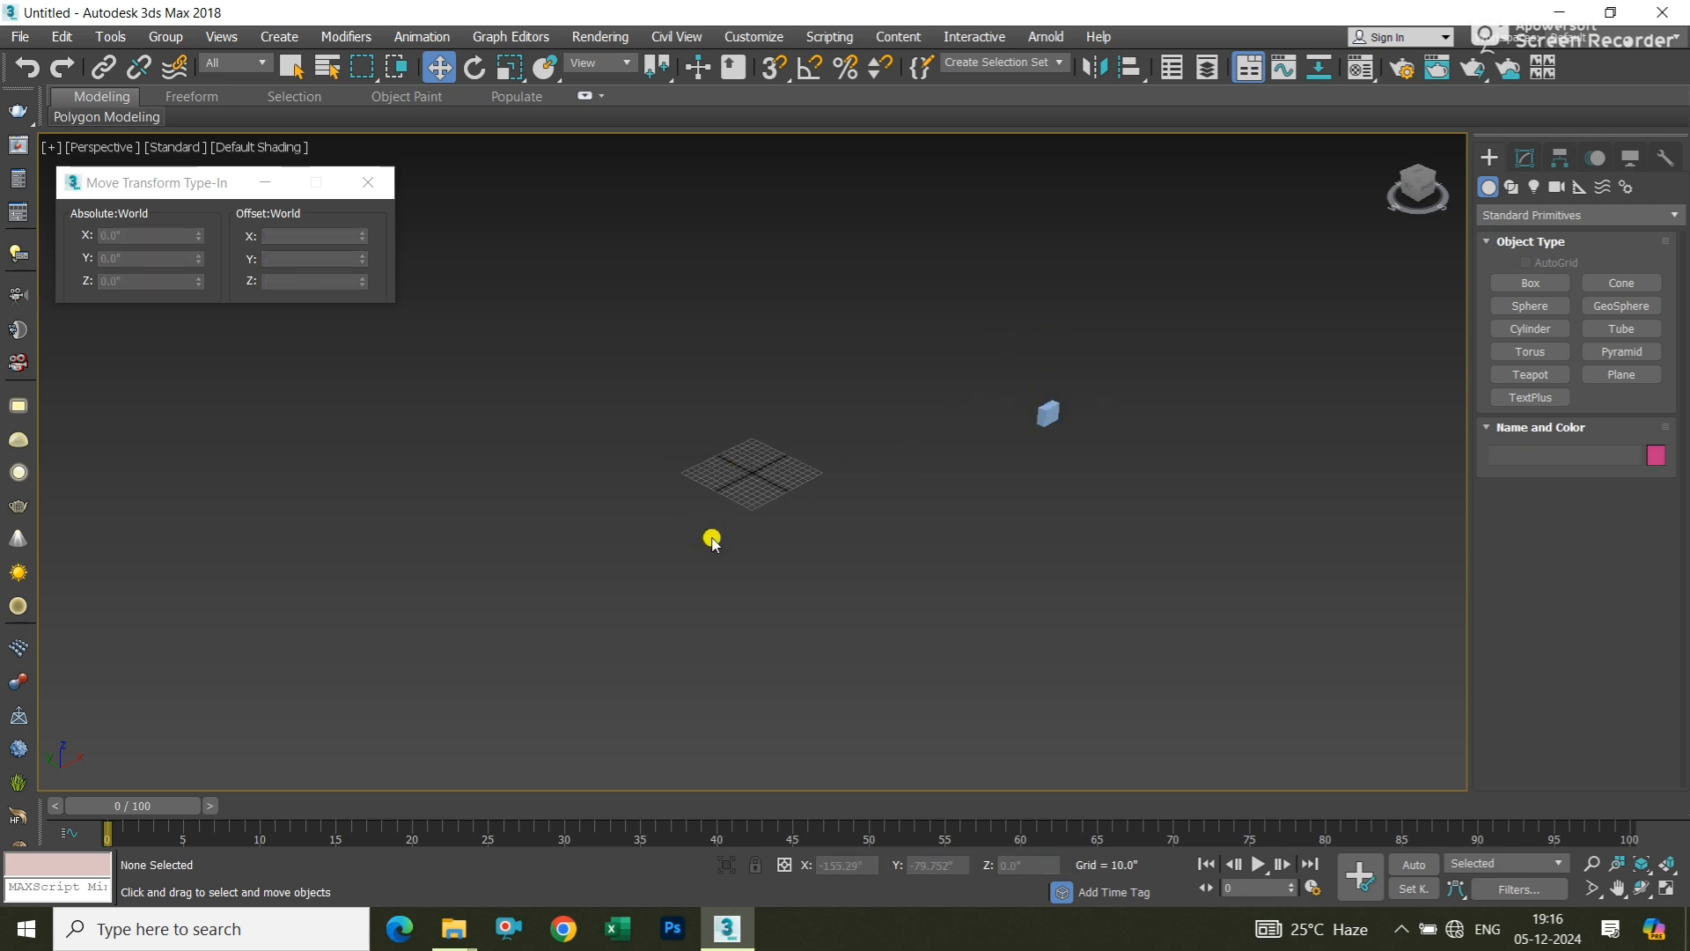
left_click(1532, 280)
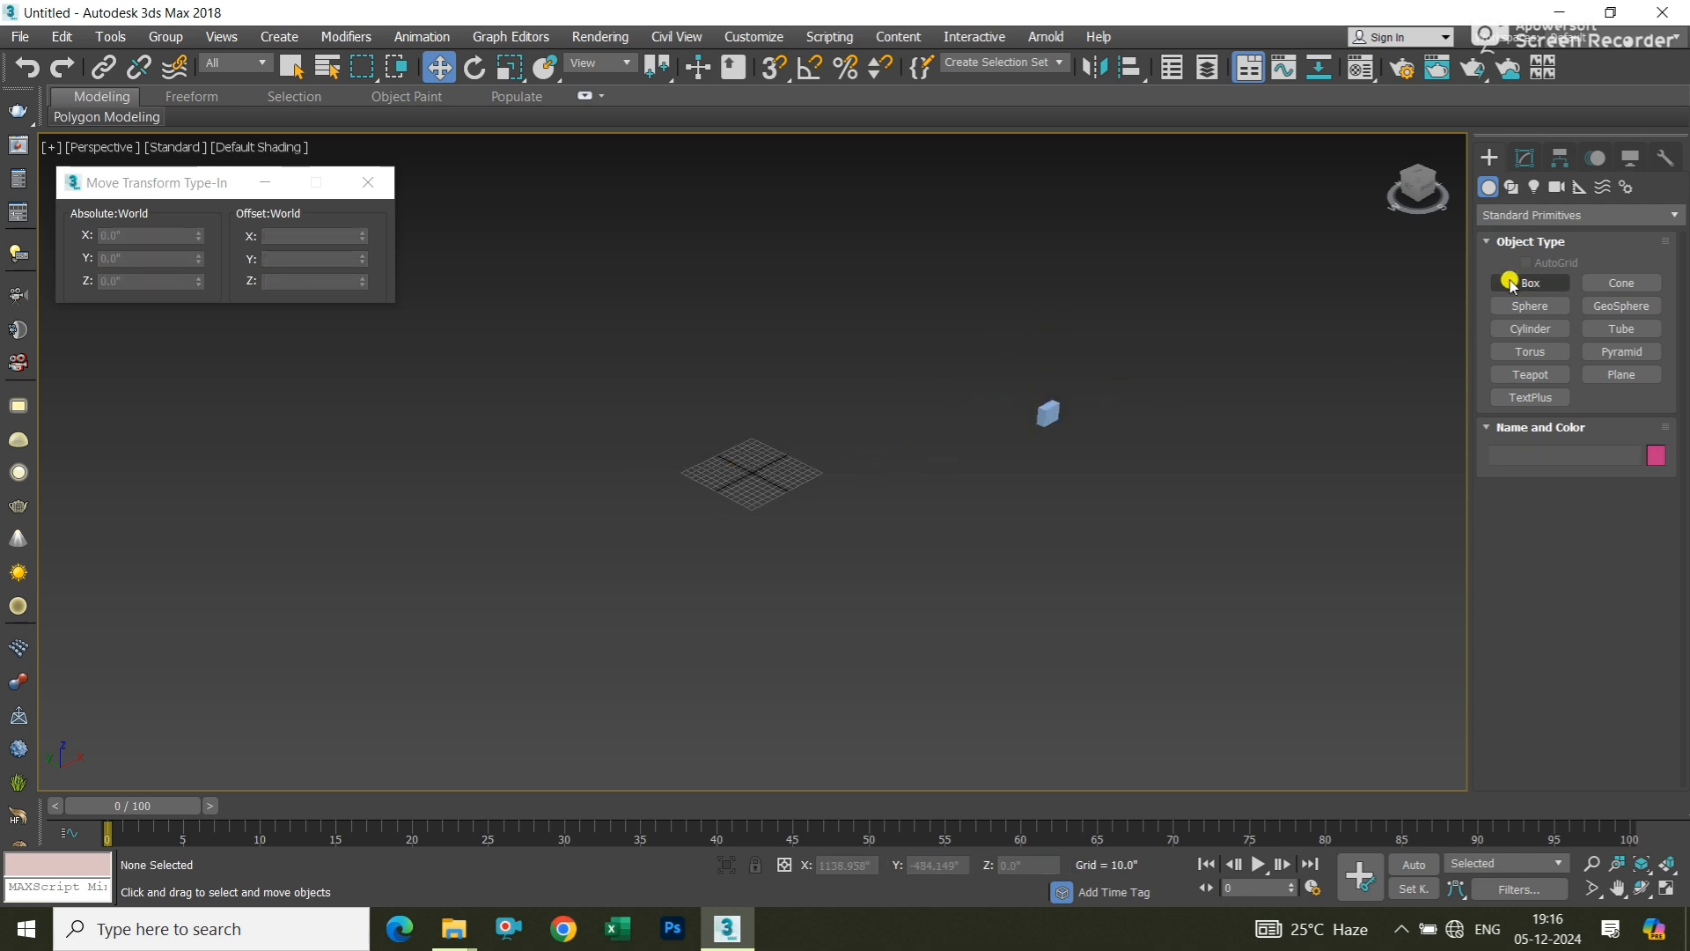
left_click_drag(356, 495, 361, 513)
left_click(350, 482)
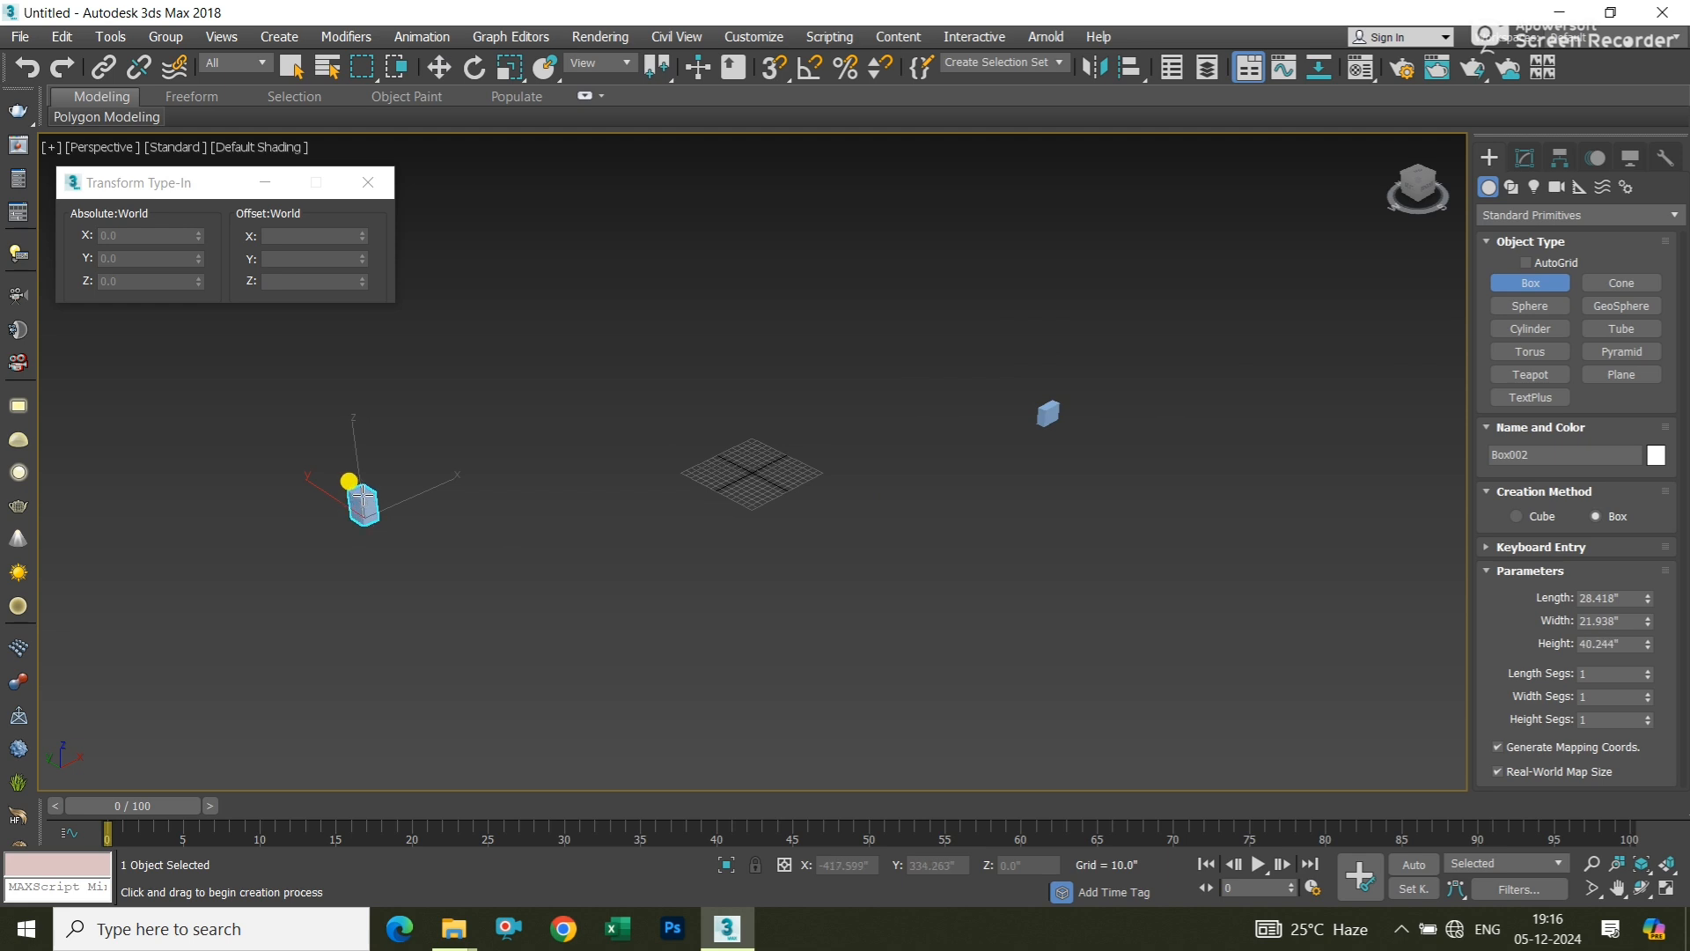
key("w")
left_click(546, 550)
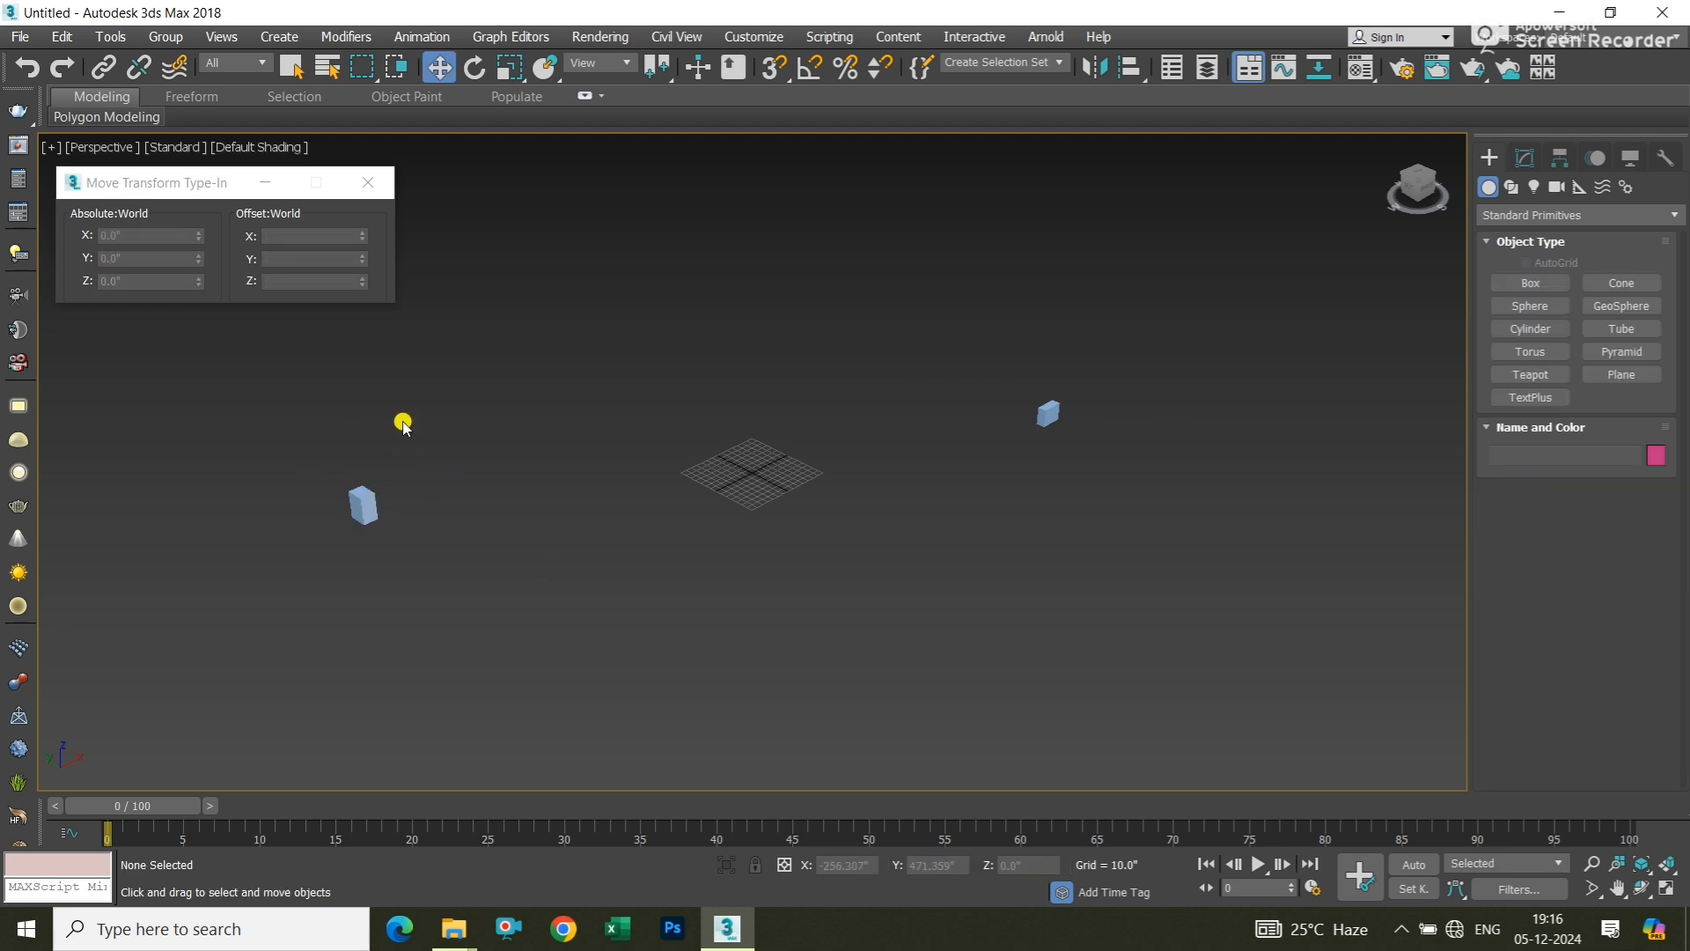
Select the two distant boxes in turn, frame one in the view, and compare their positions with the grid
left_click_drag(403, 426, 334, 581)
left_click(619, 344)
left_click_drag(936, 336, 1118, 515)
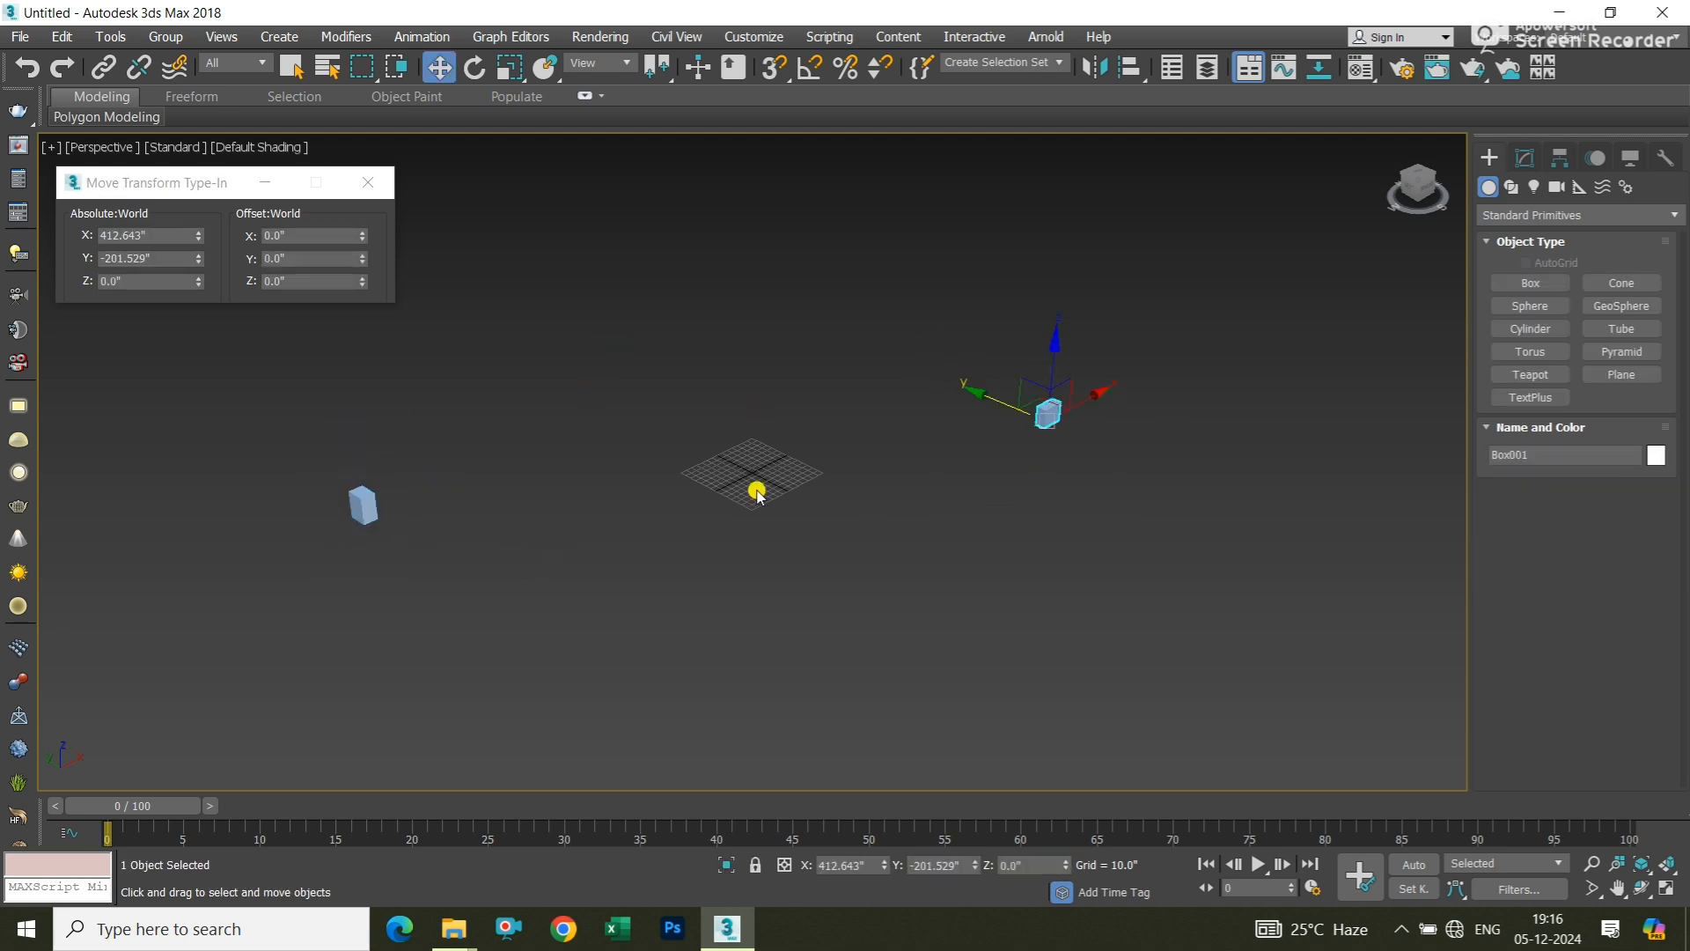
left_click(759, 495)
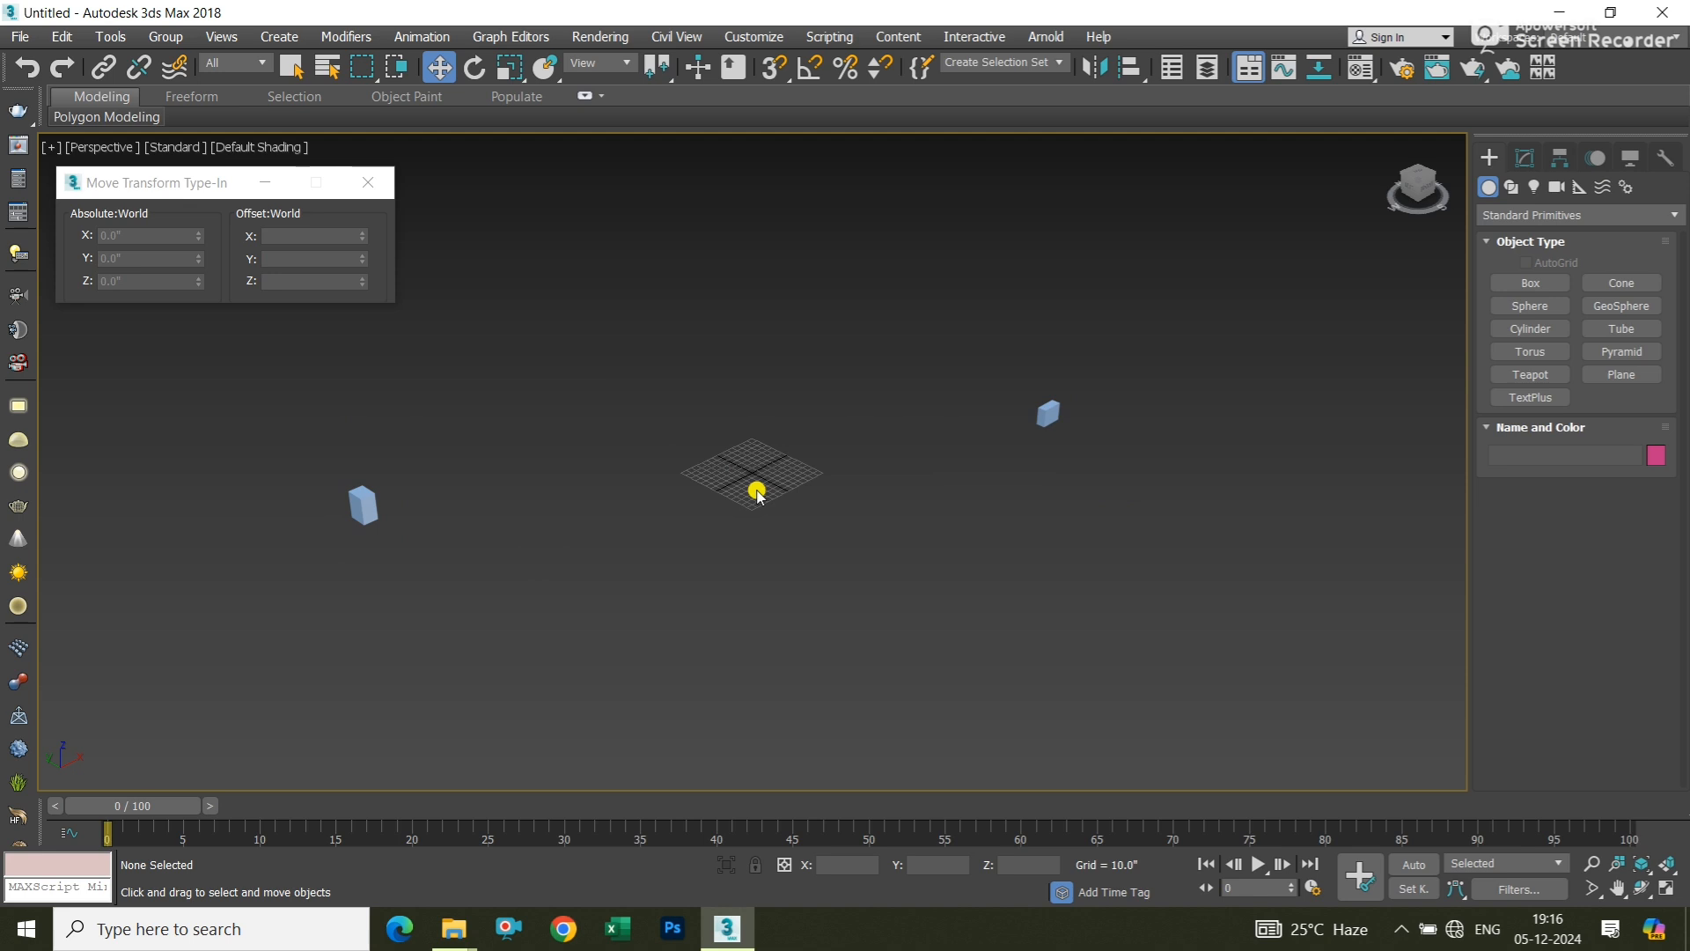
scroll(759, 495, "up", 3)
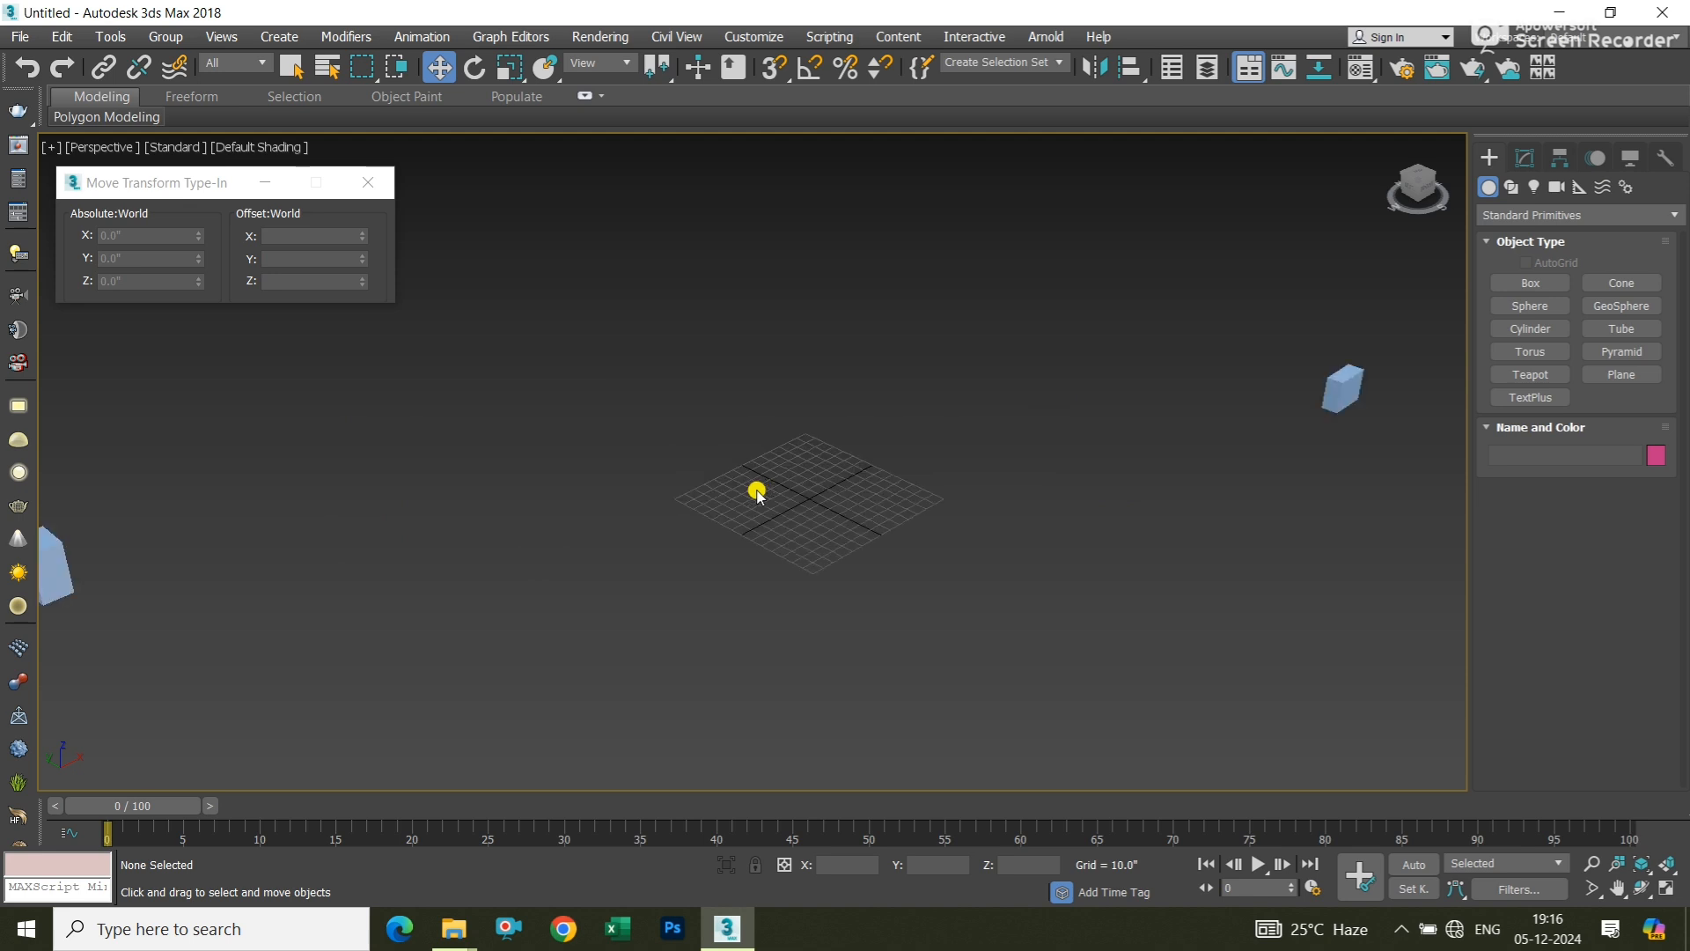
middle_click_drag(758, 495, 817, 482)
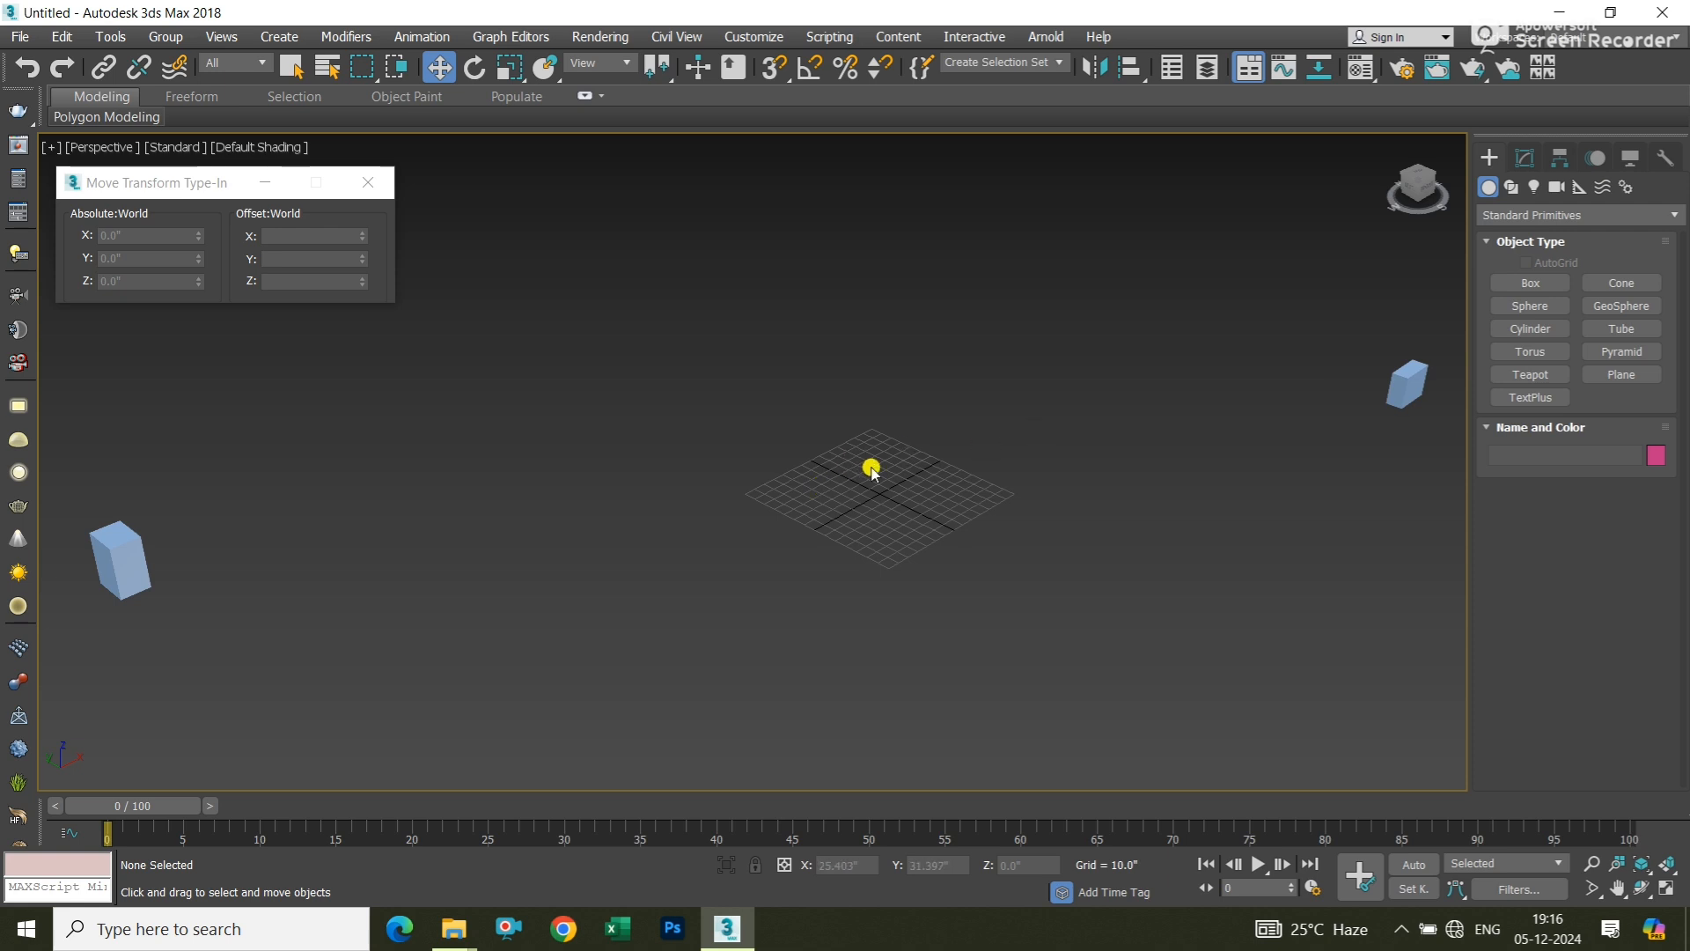
scroll(871, 471, "down", 5)
left_click_drag(1101, 329, 989, 534)
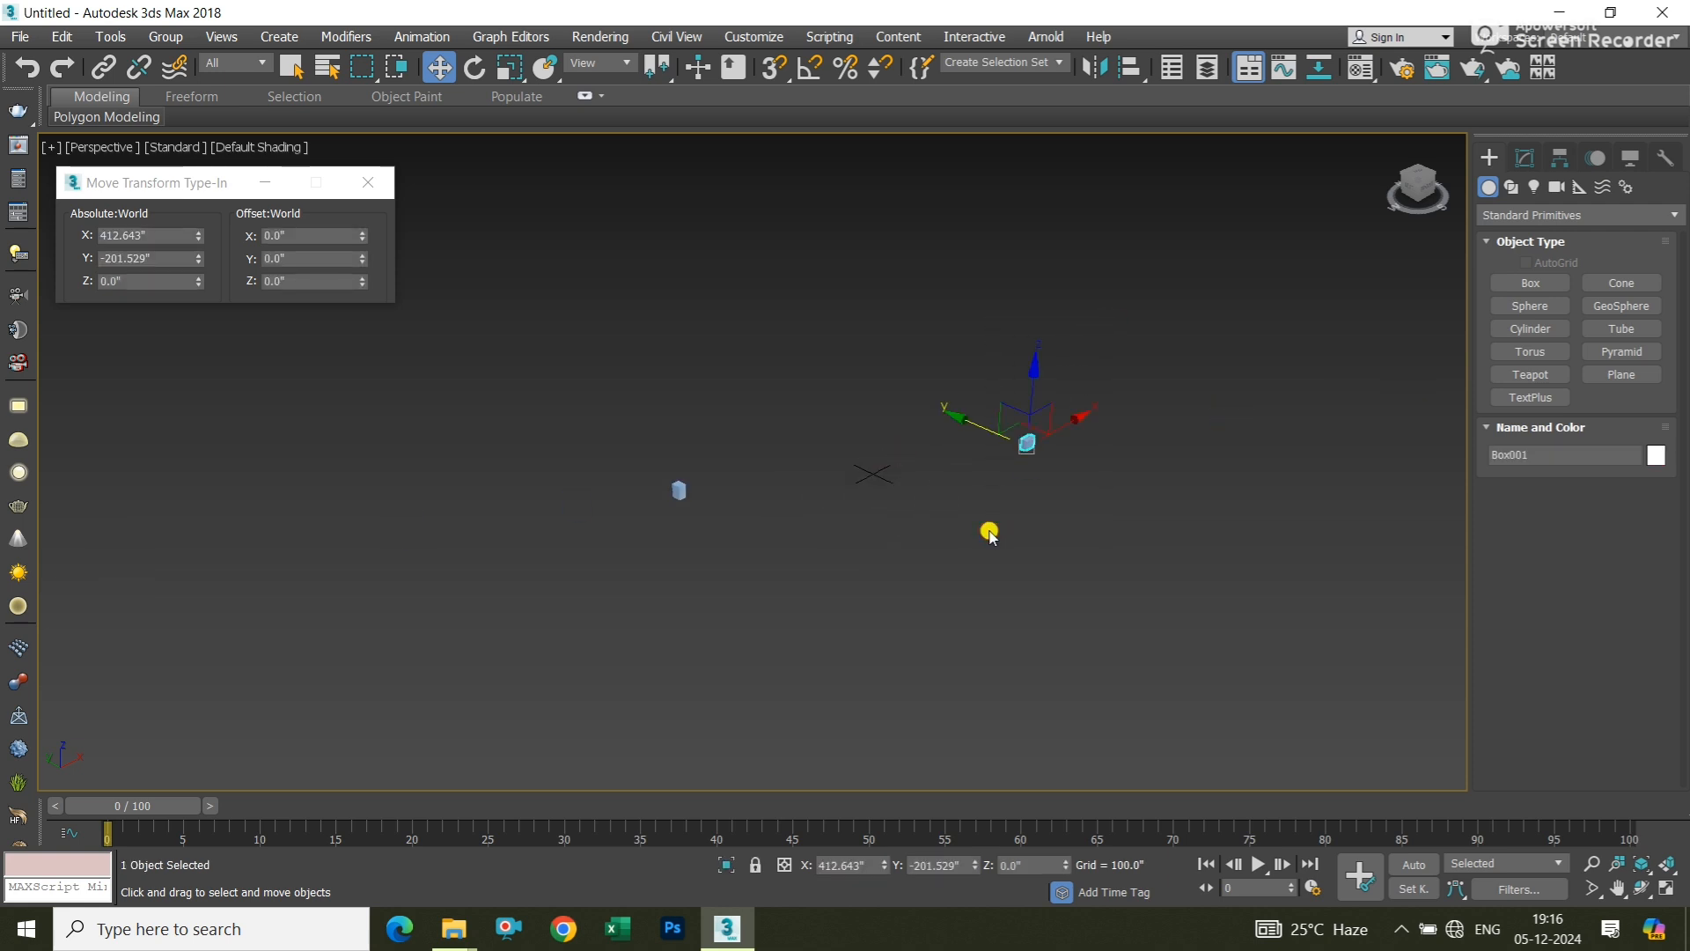
key("z")
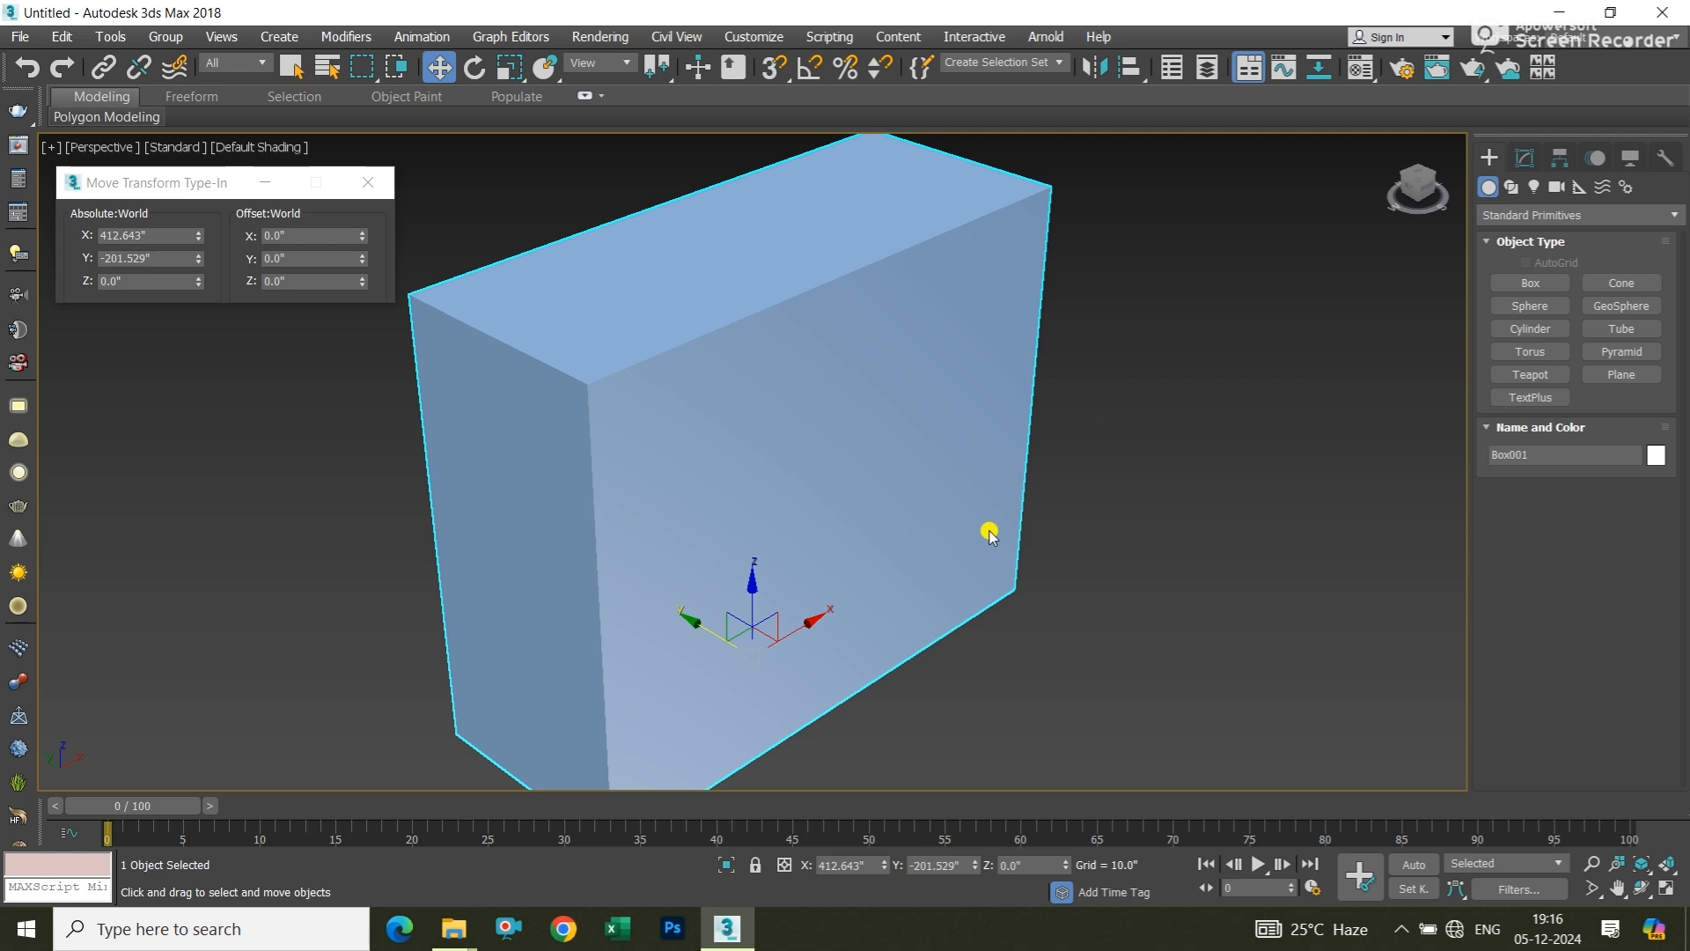
scroll(989, 535, "down", 6)
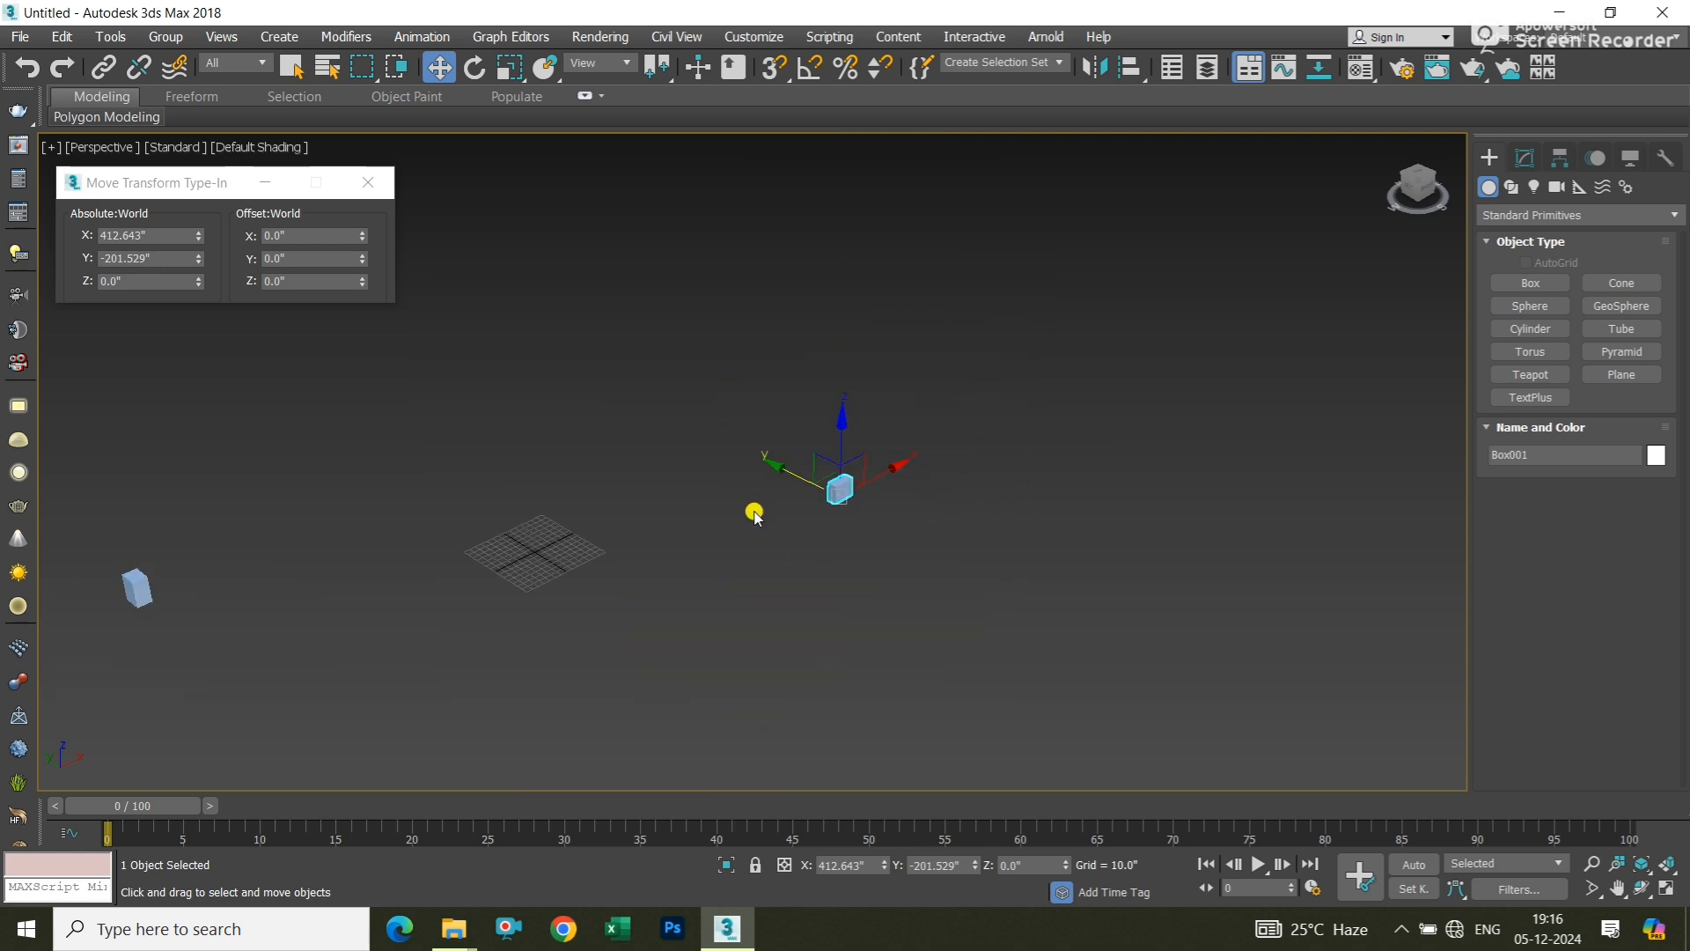
left_click(657, 517)
middle_click_drag(657, 516, 826, 509)
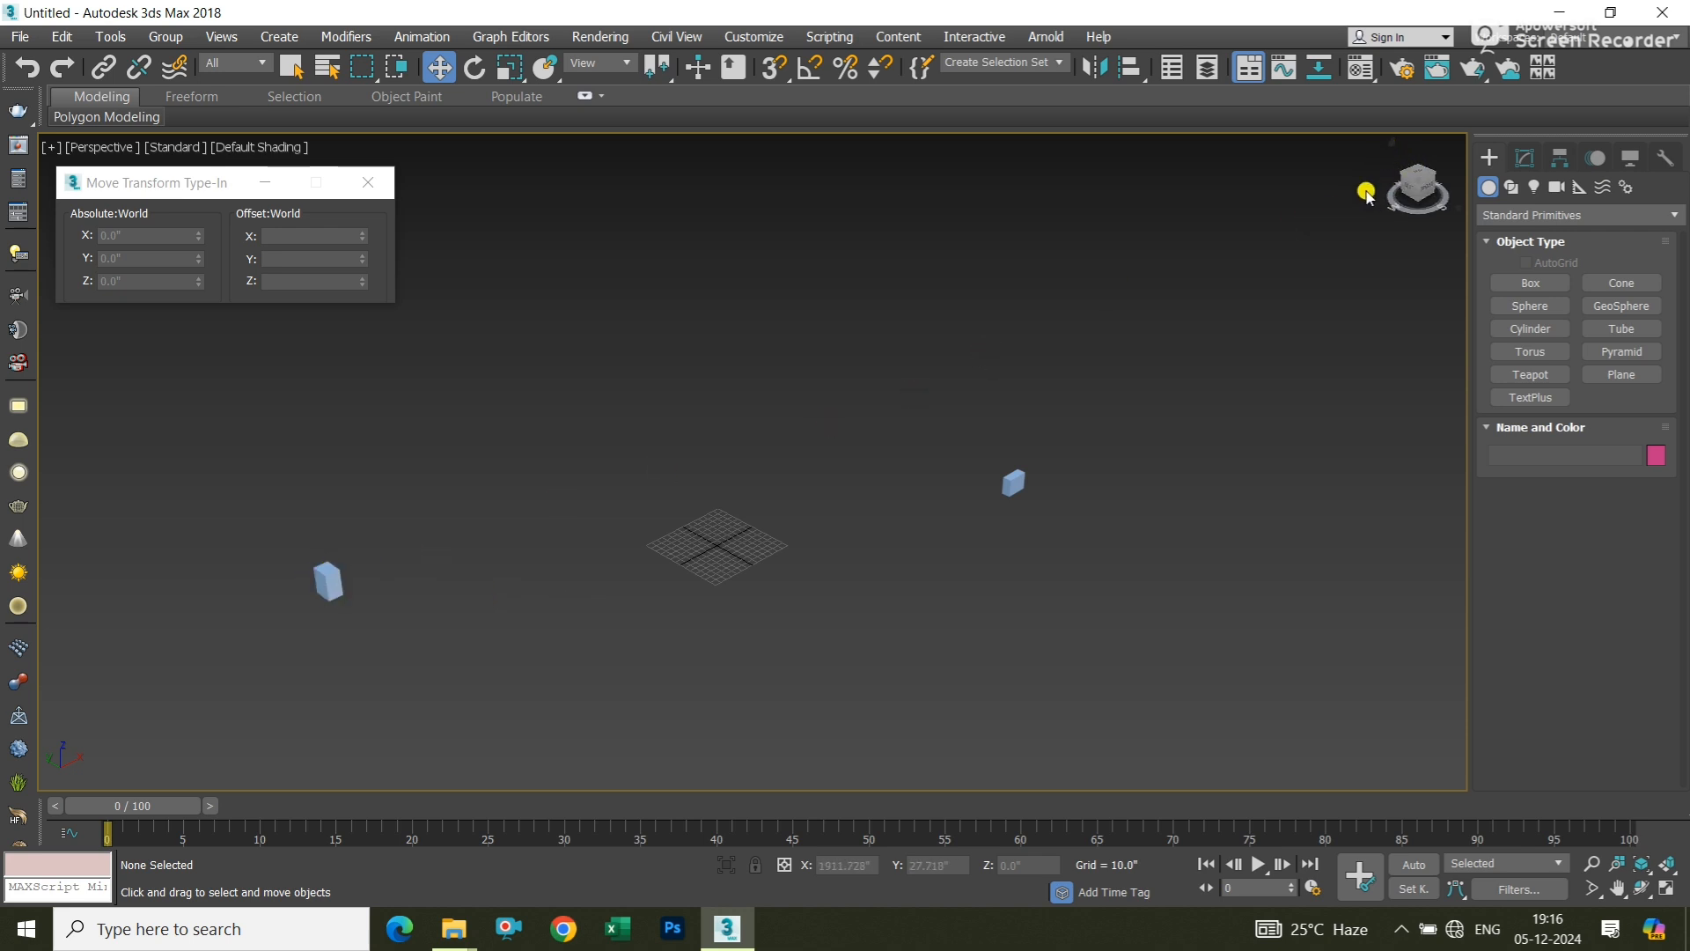
Restore the home view, then select both distant boxes together and delete them
left_click(1394, 144)
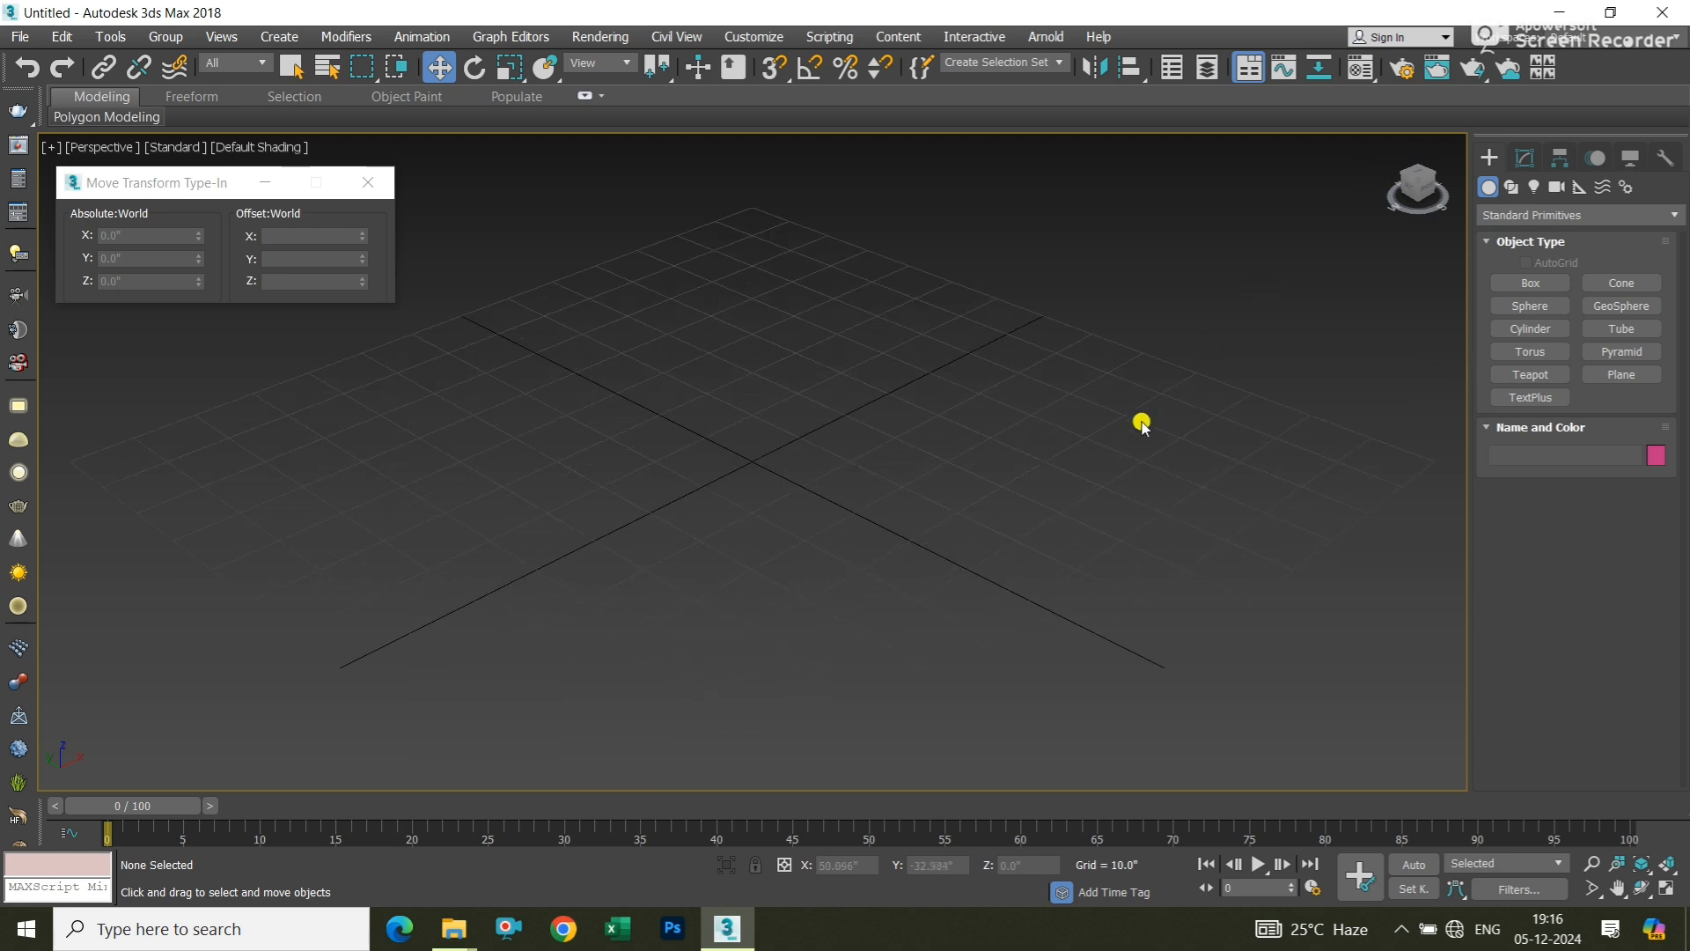
scroll(1114, 456, "down", 4)
scroll(1030, 404, "down", 5)
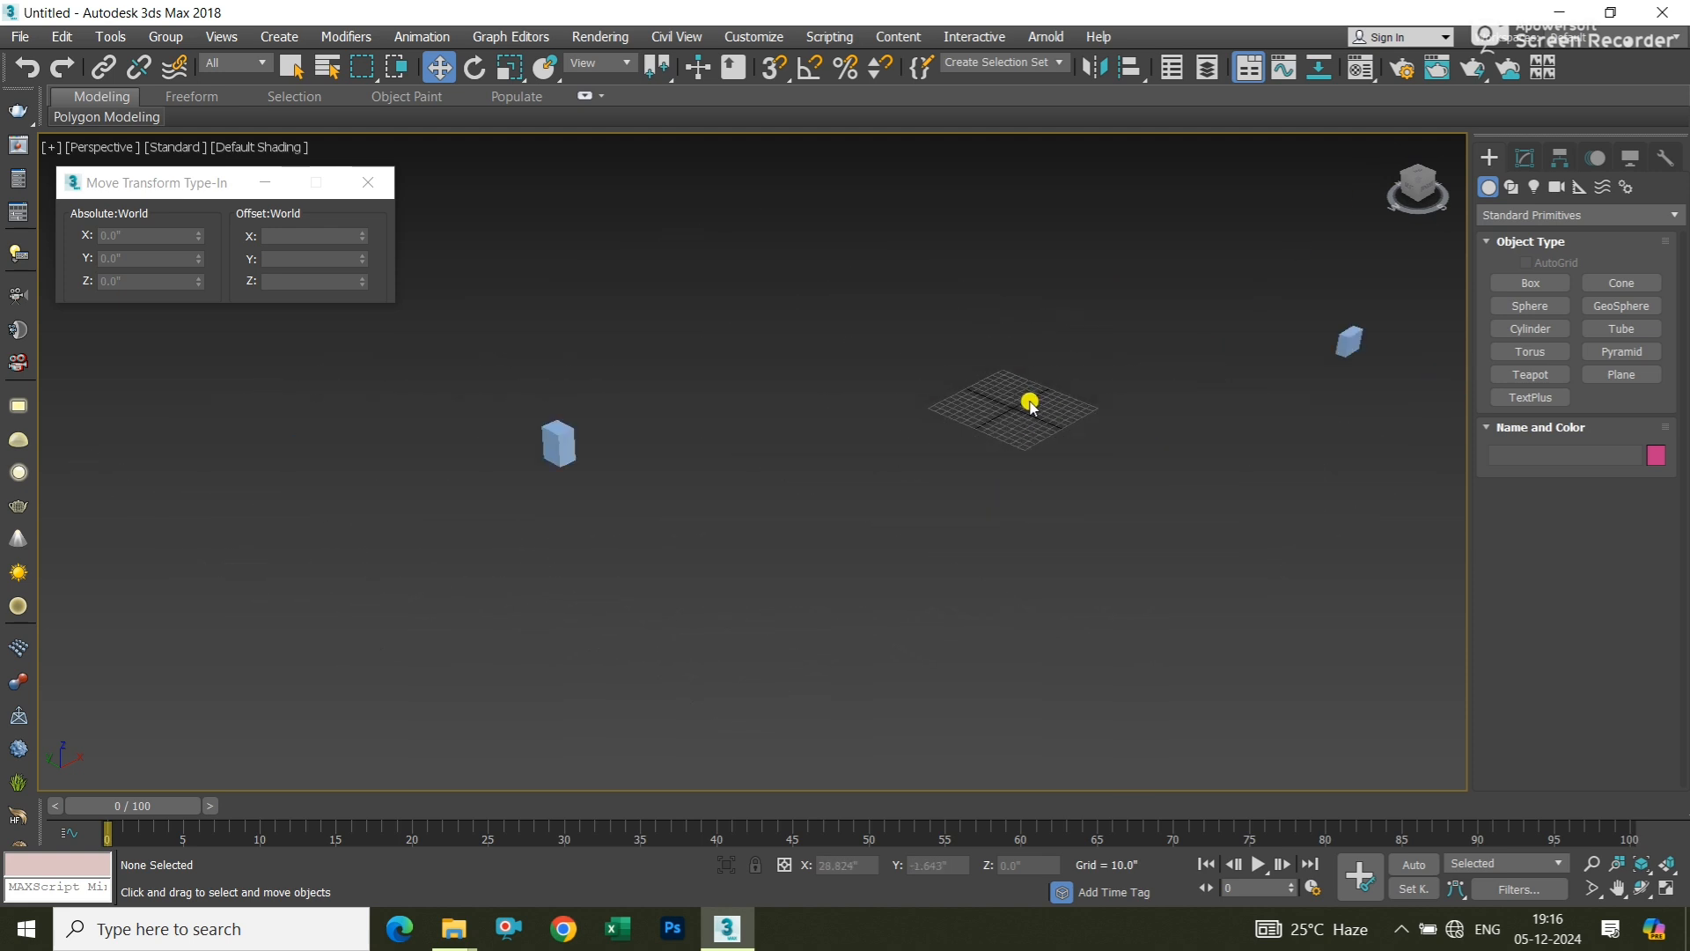
left_click_drag(1184, 282, 640, 557)
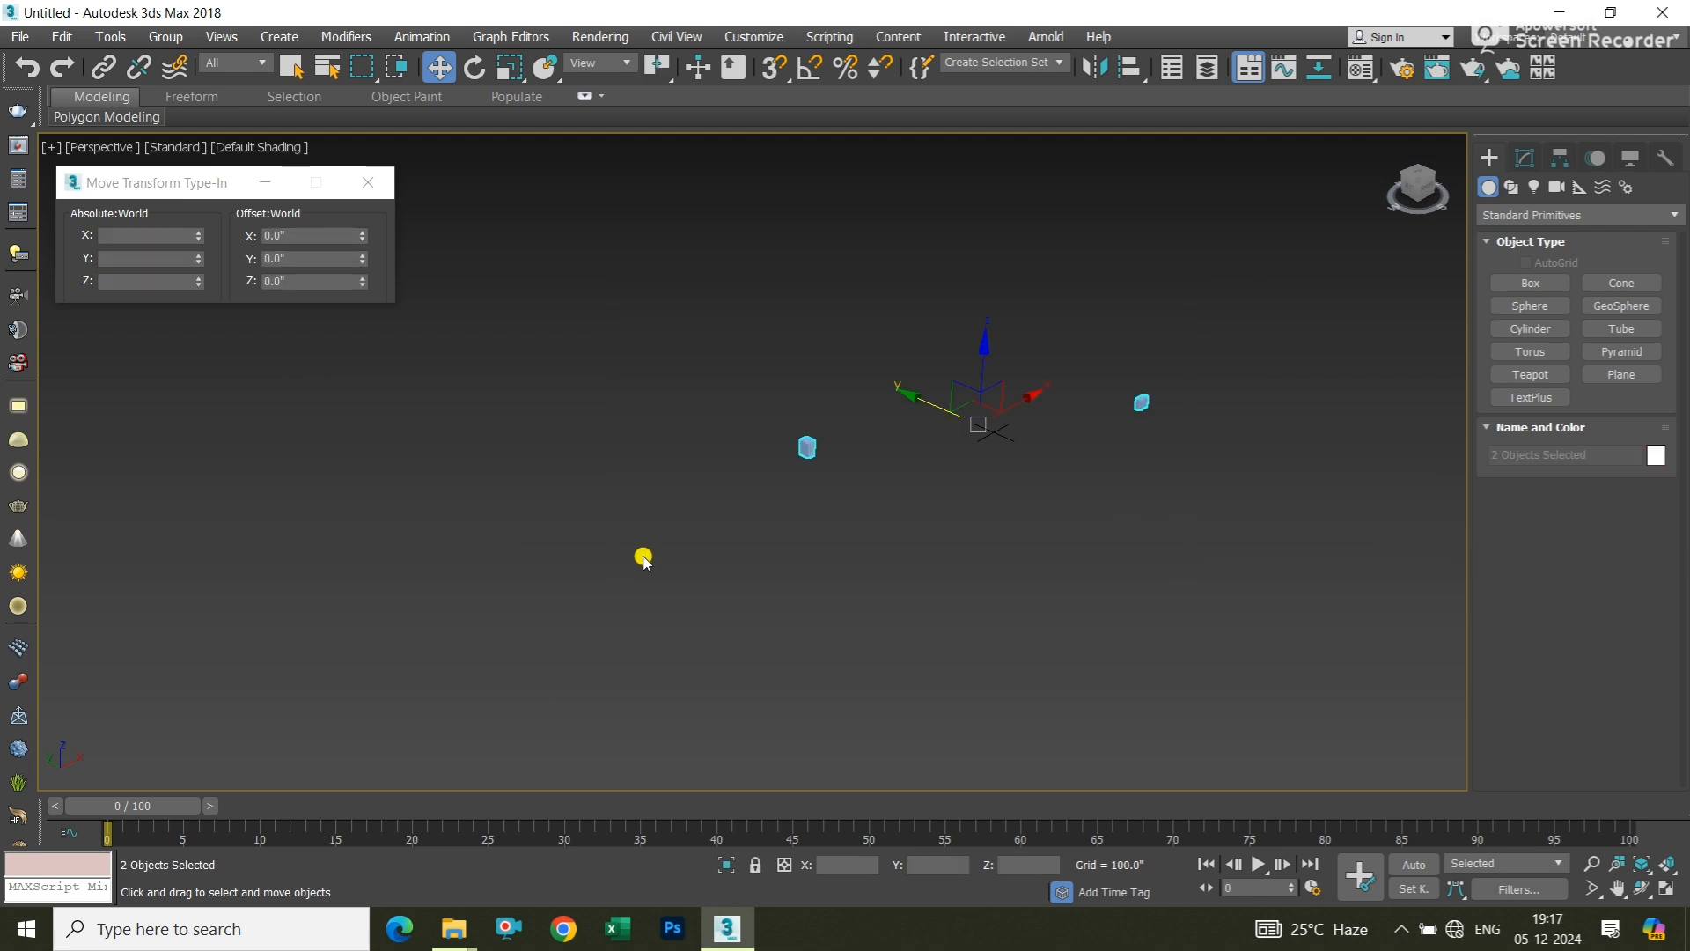
key("Delete")
key("z")
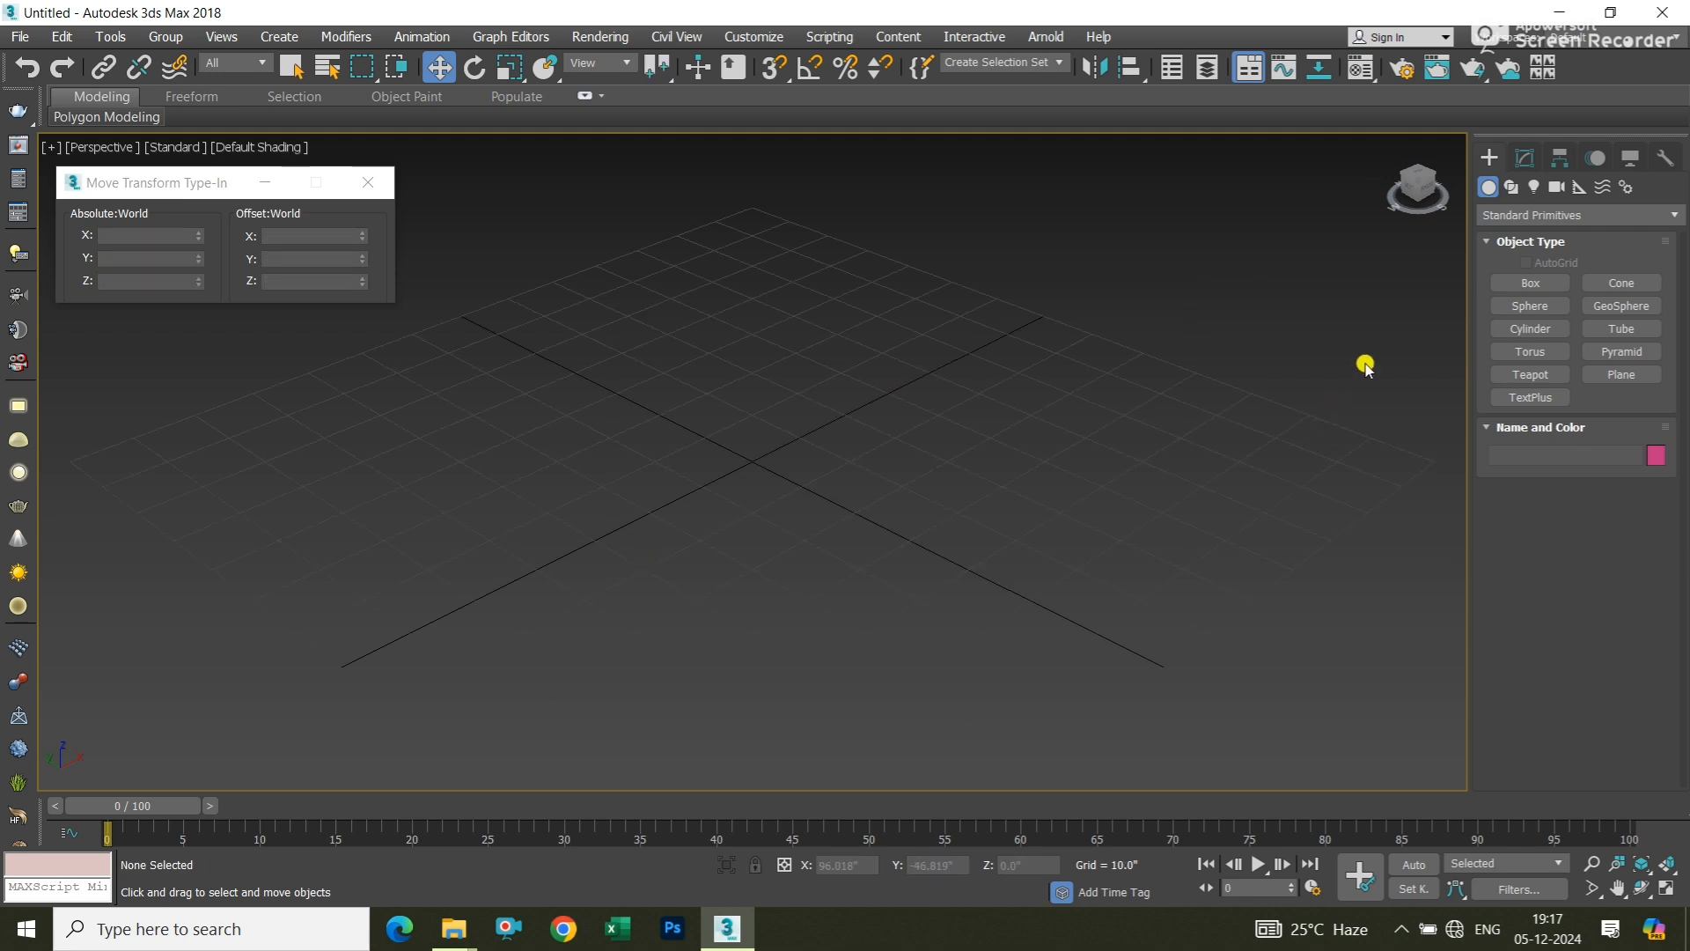
Create a box near the grid's centre, about 27.2 inches long, 38.7 wide and 22.5 high, and deselect it
left_click(1532, 282)
left_click_drag(649, 404, 572, 555)
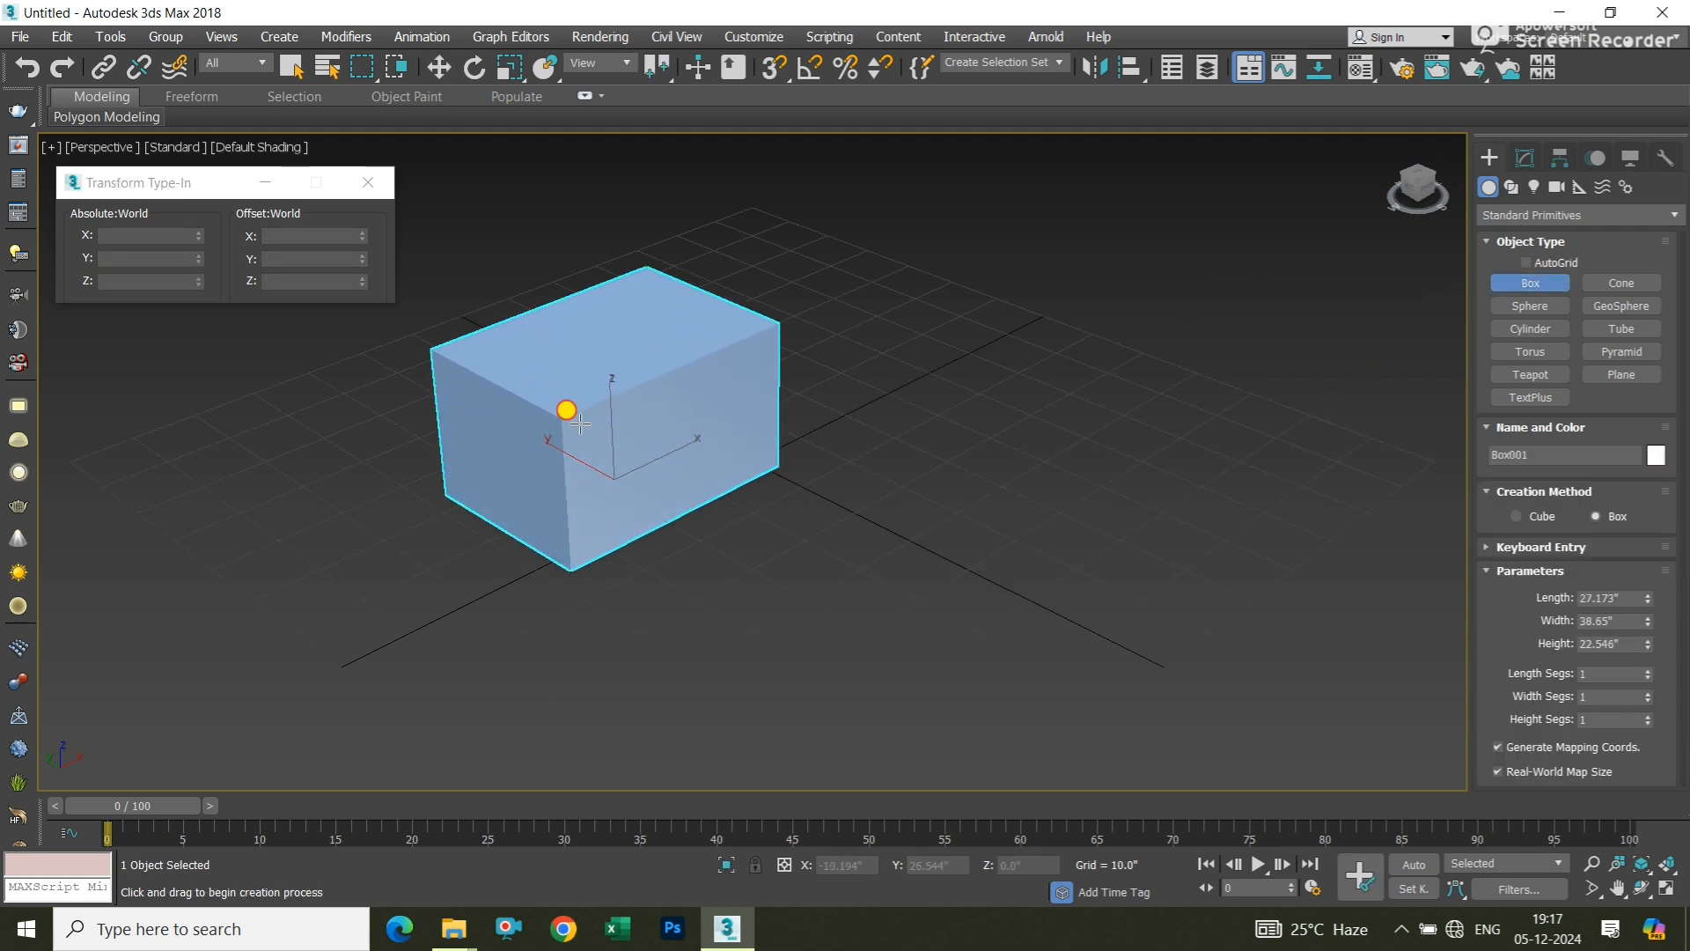
left_click(566, 407)
key("w")
left_click(1215, 487)
Create a separate box beside the first, about 14.3 inches long, 27.9 wide and 24.6 high, and activate Move
left_click(1568, 283)
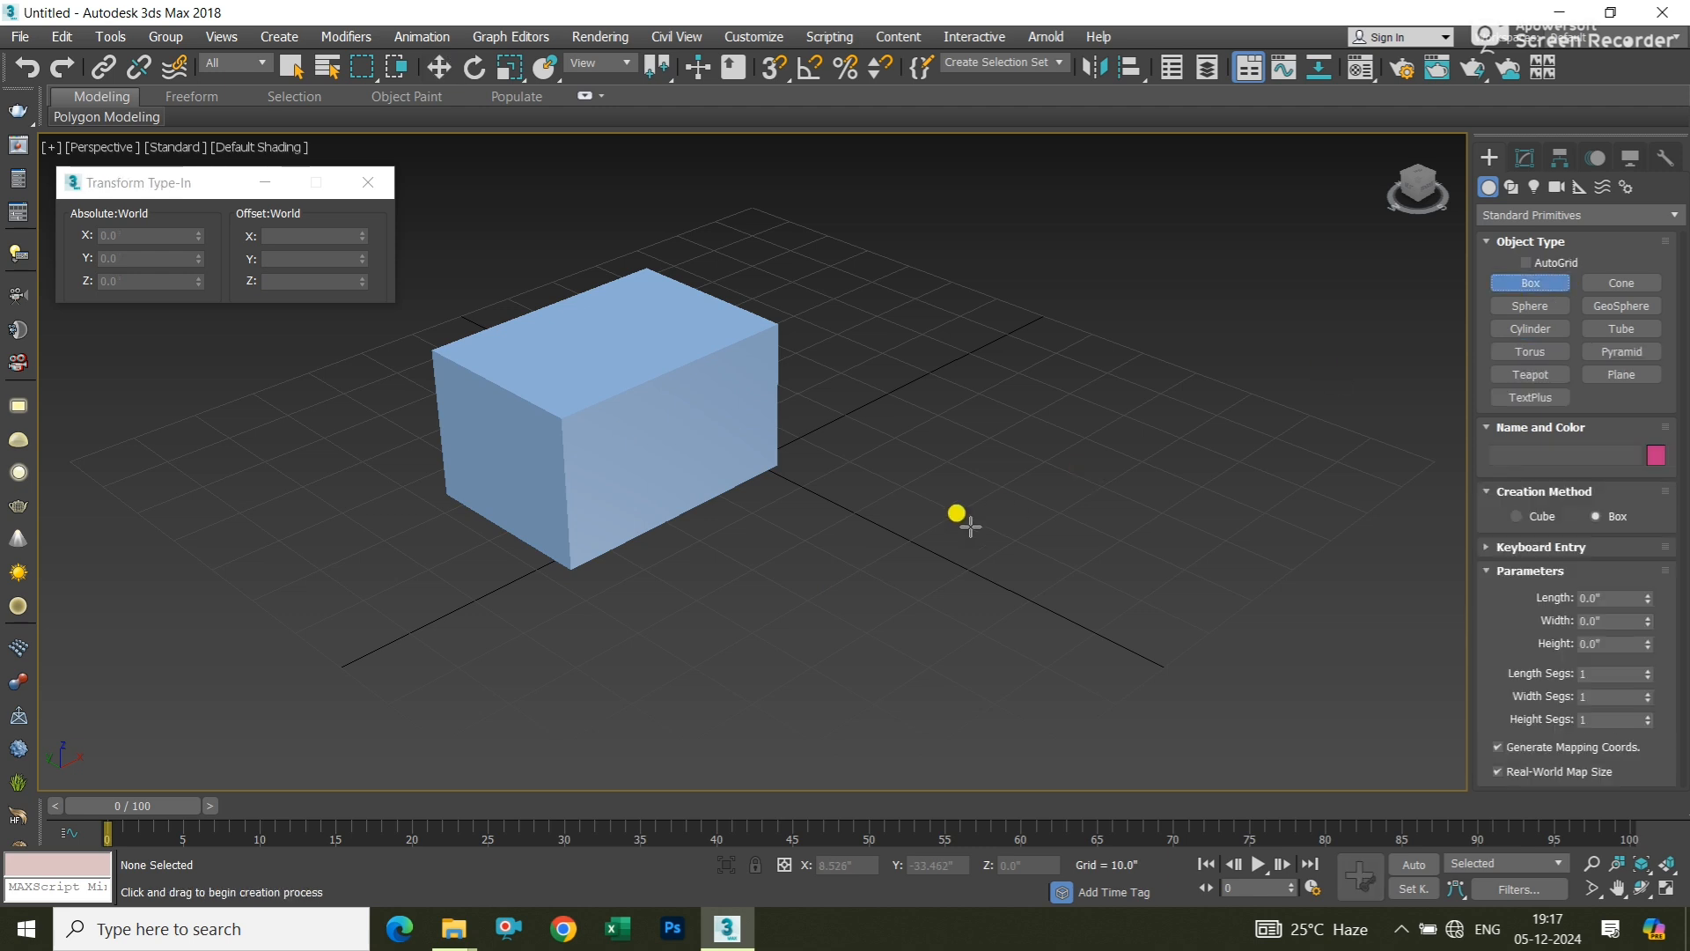
left_click_drag(973, 483, 909, 573)
left_click(942, 436)
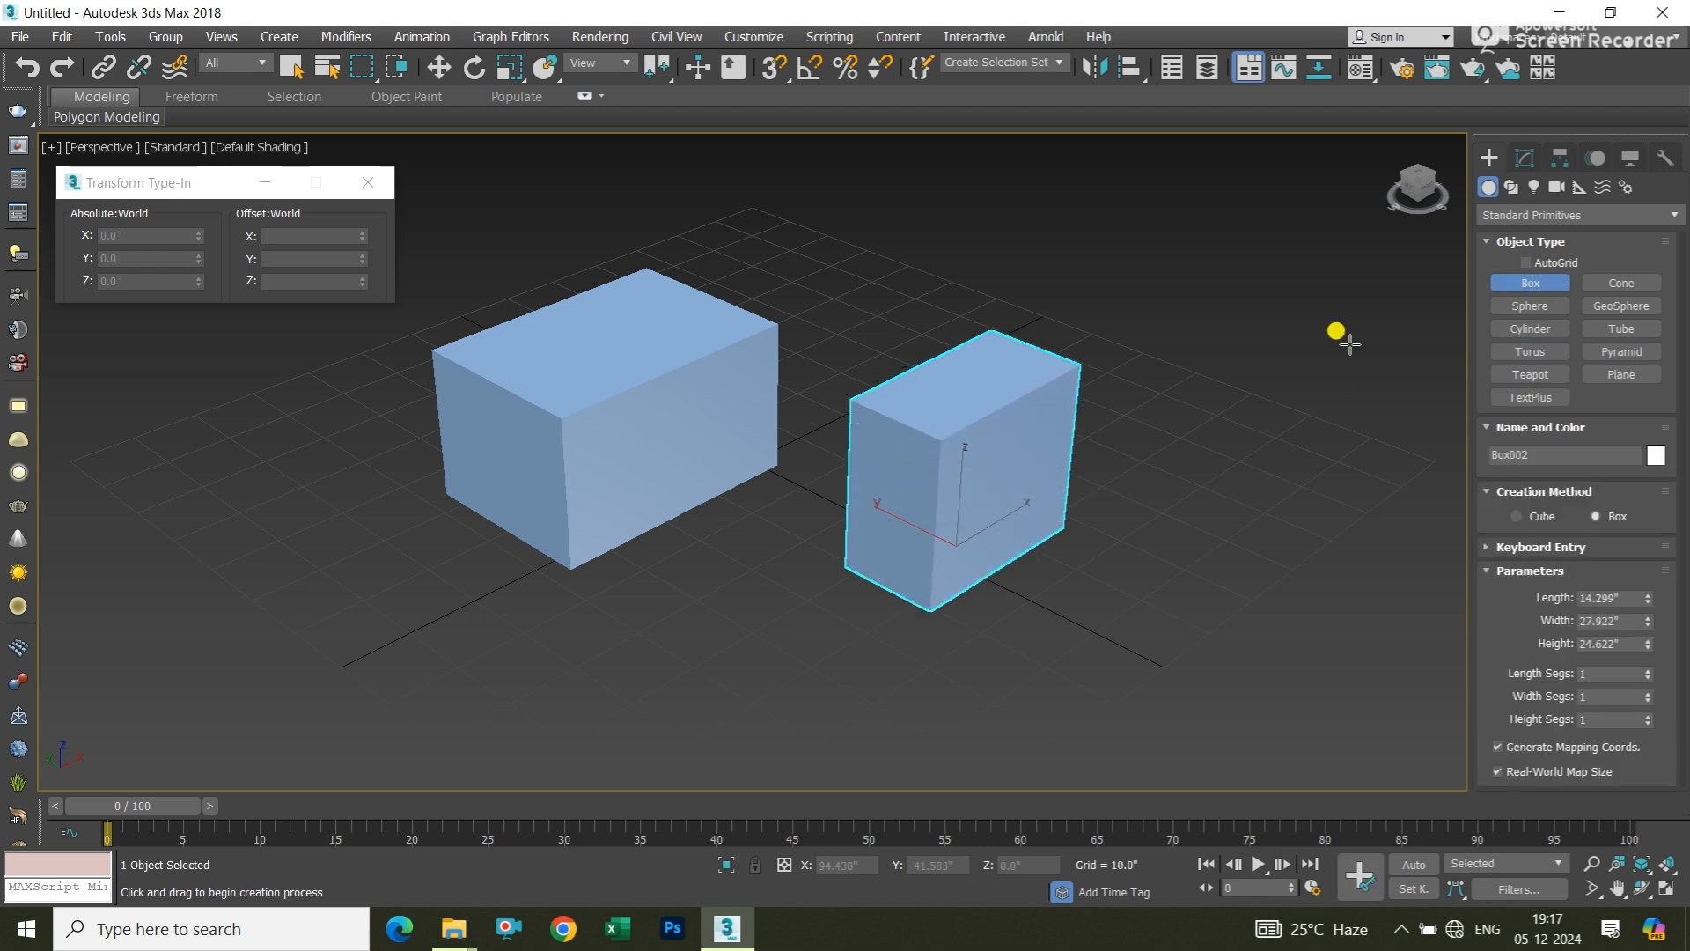
key("w")
Change the smaller box's object color to the dark pink swatch in the 3ds Max palette
left_click(1525, 158)
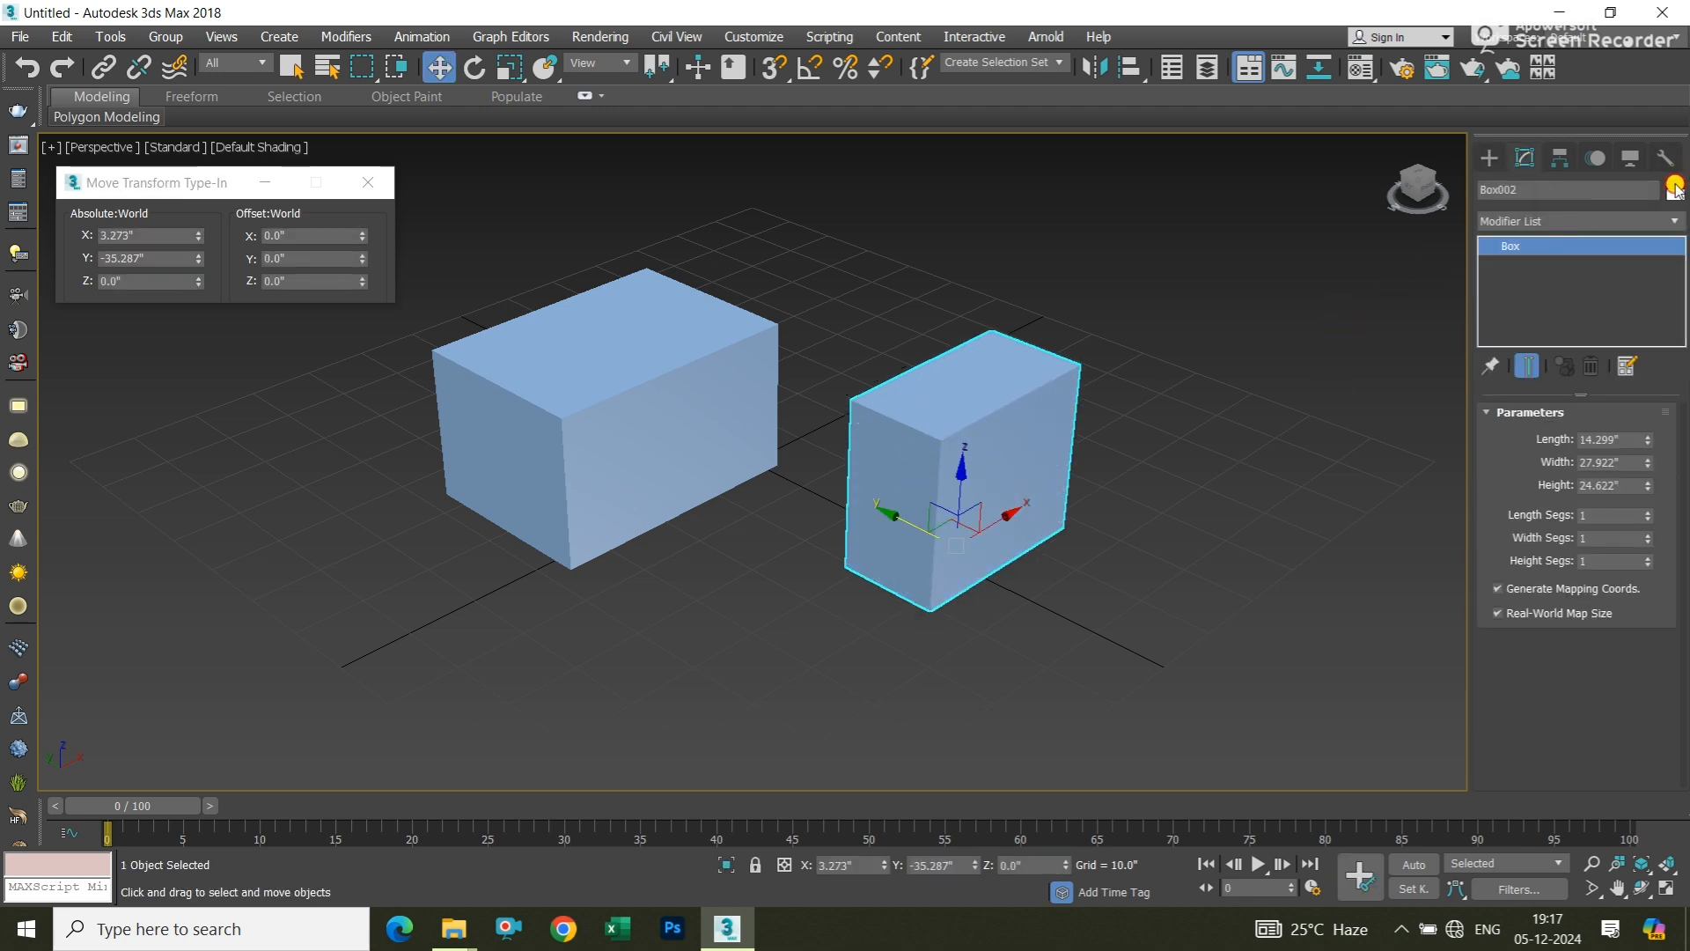
left_click(1675, 187)
left_click(1055, 453)
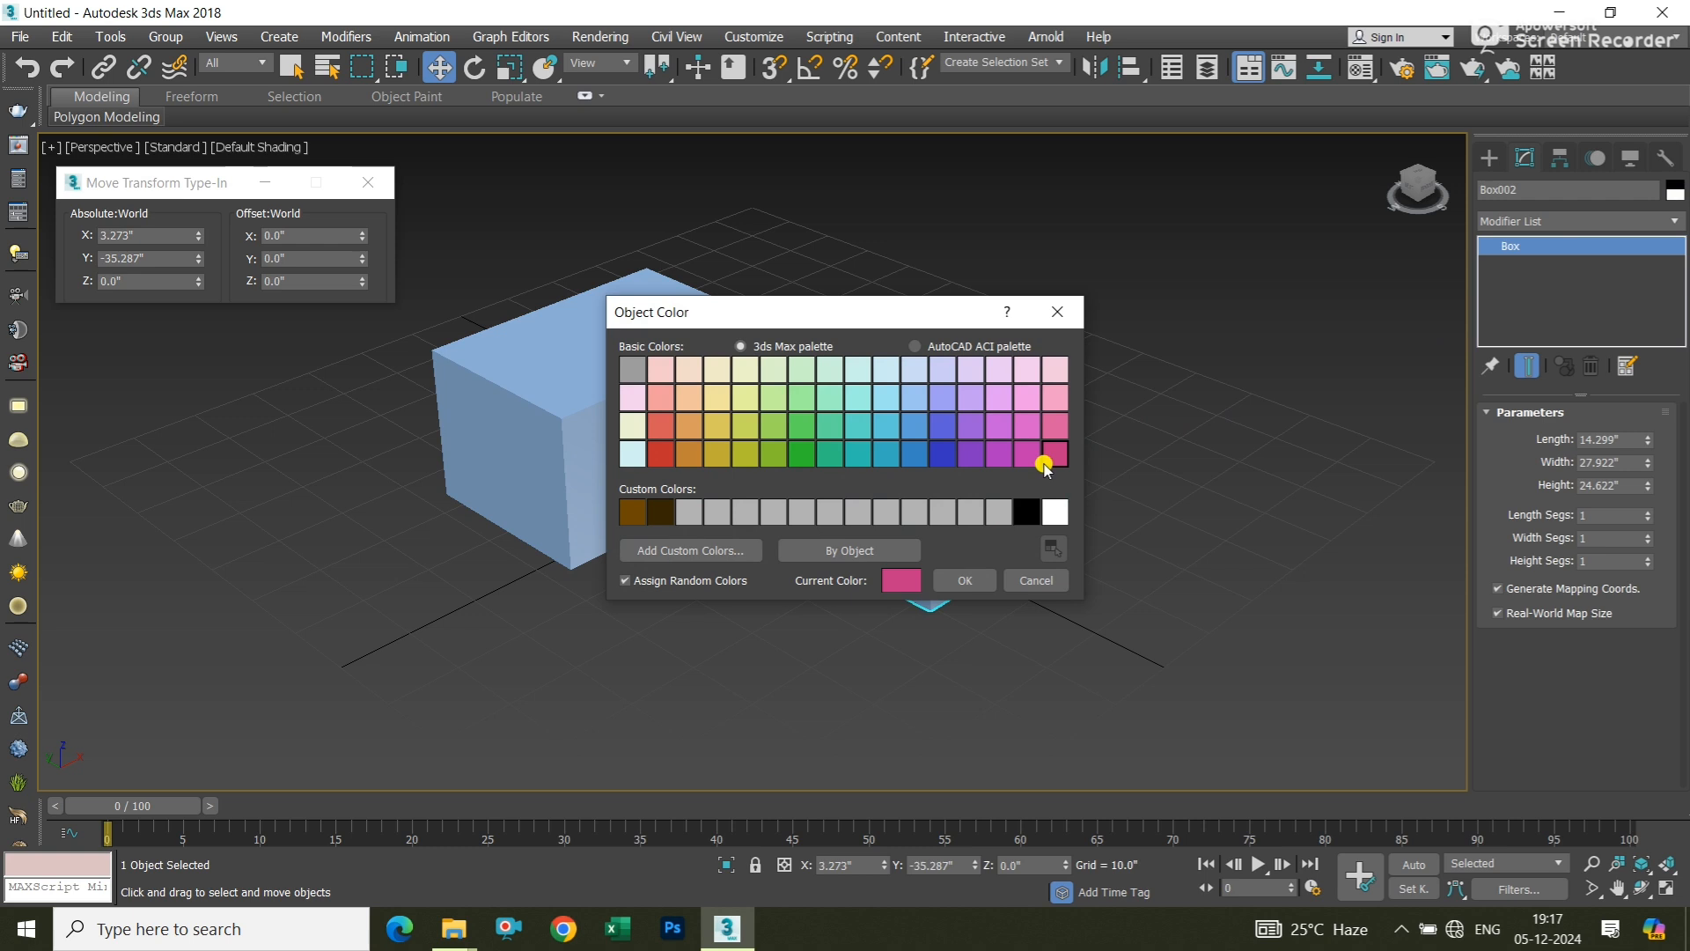
left_click(966, 581)
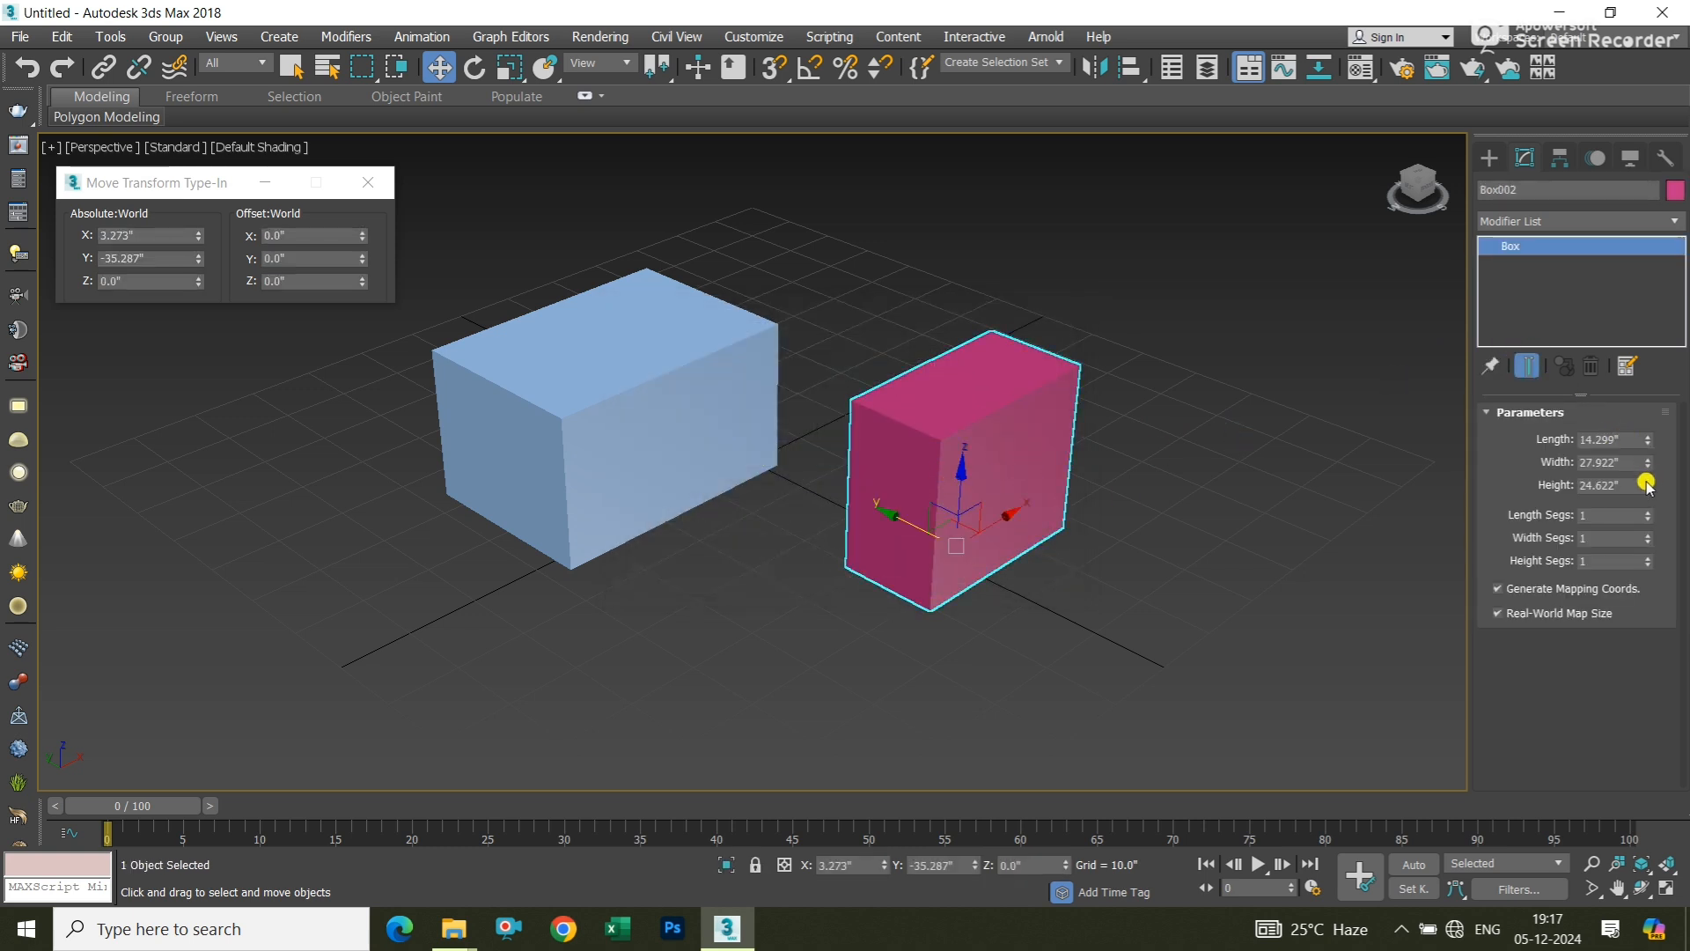
Increase the pink box's height to about 61.3 inches and deselect it
left_click_drag(1646, 484, 1666, 377)
middle_click_drag(803, 343, 772, 416)
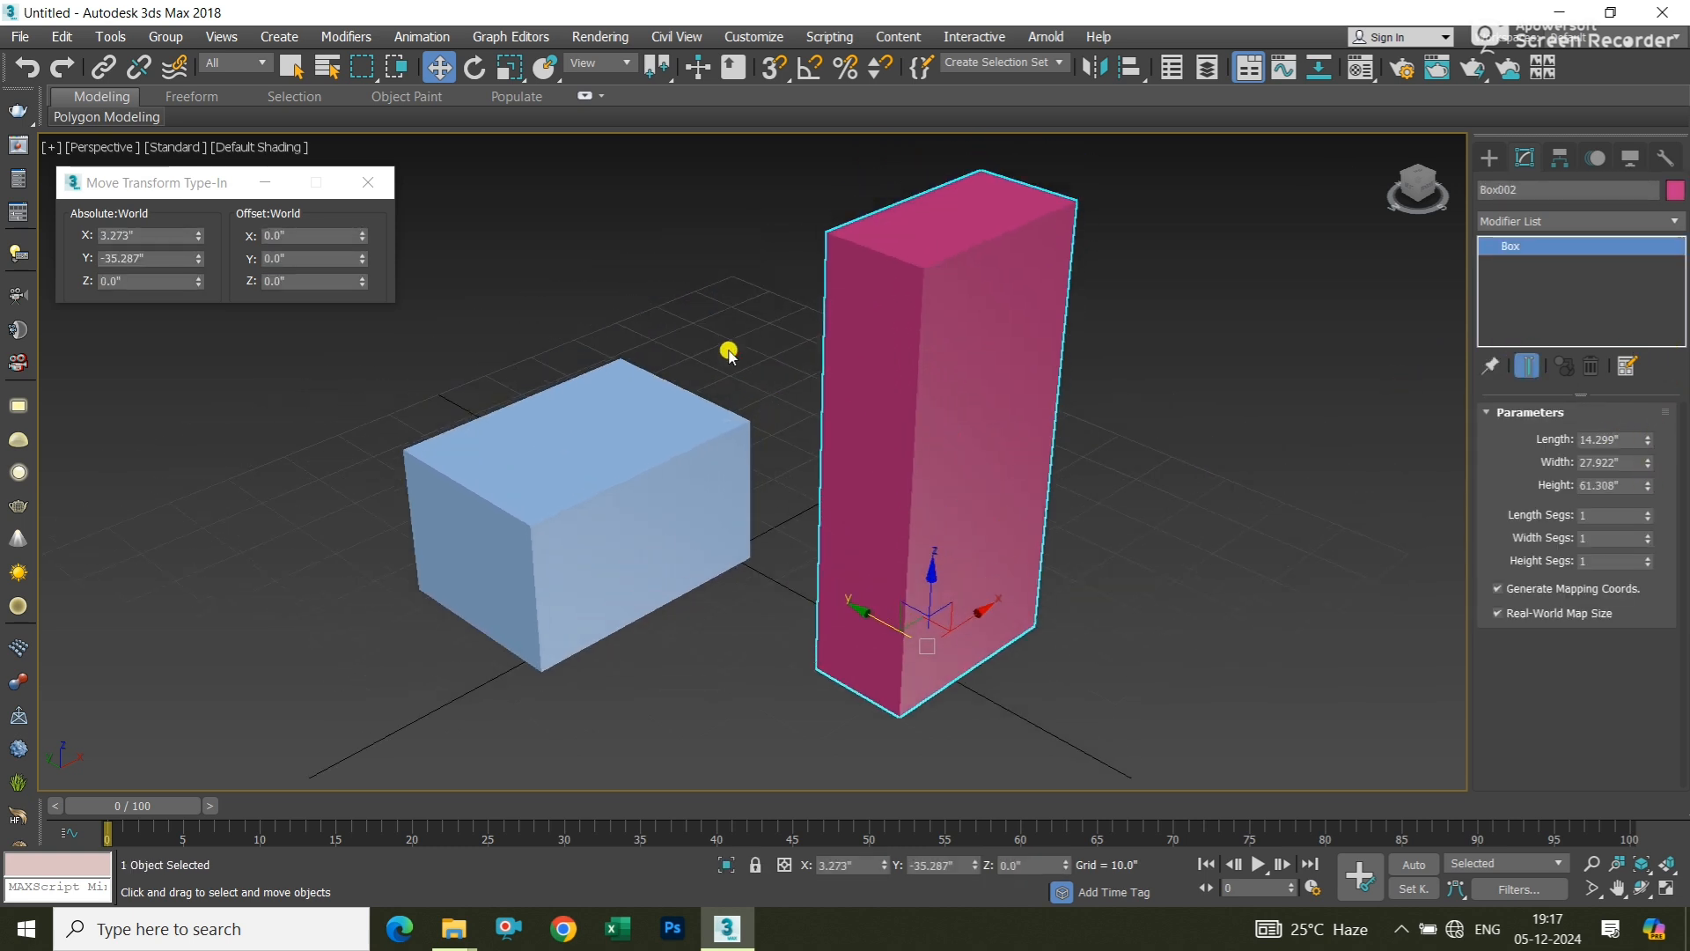
left_click(728, 352)
left_click(690, 441)
left_click(725, 350)
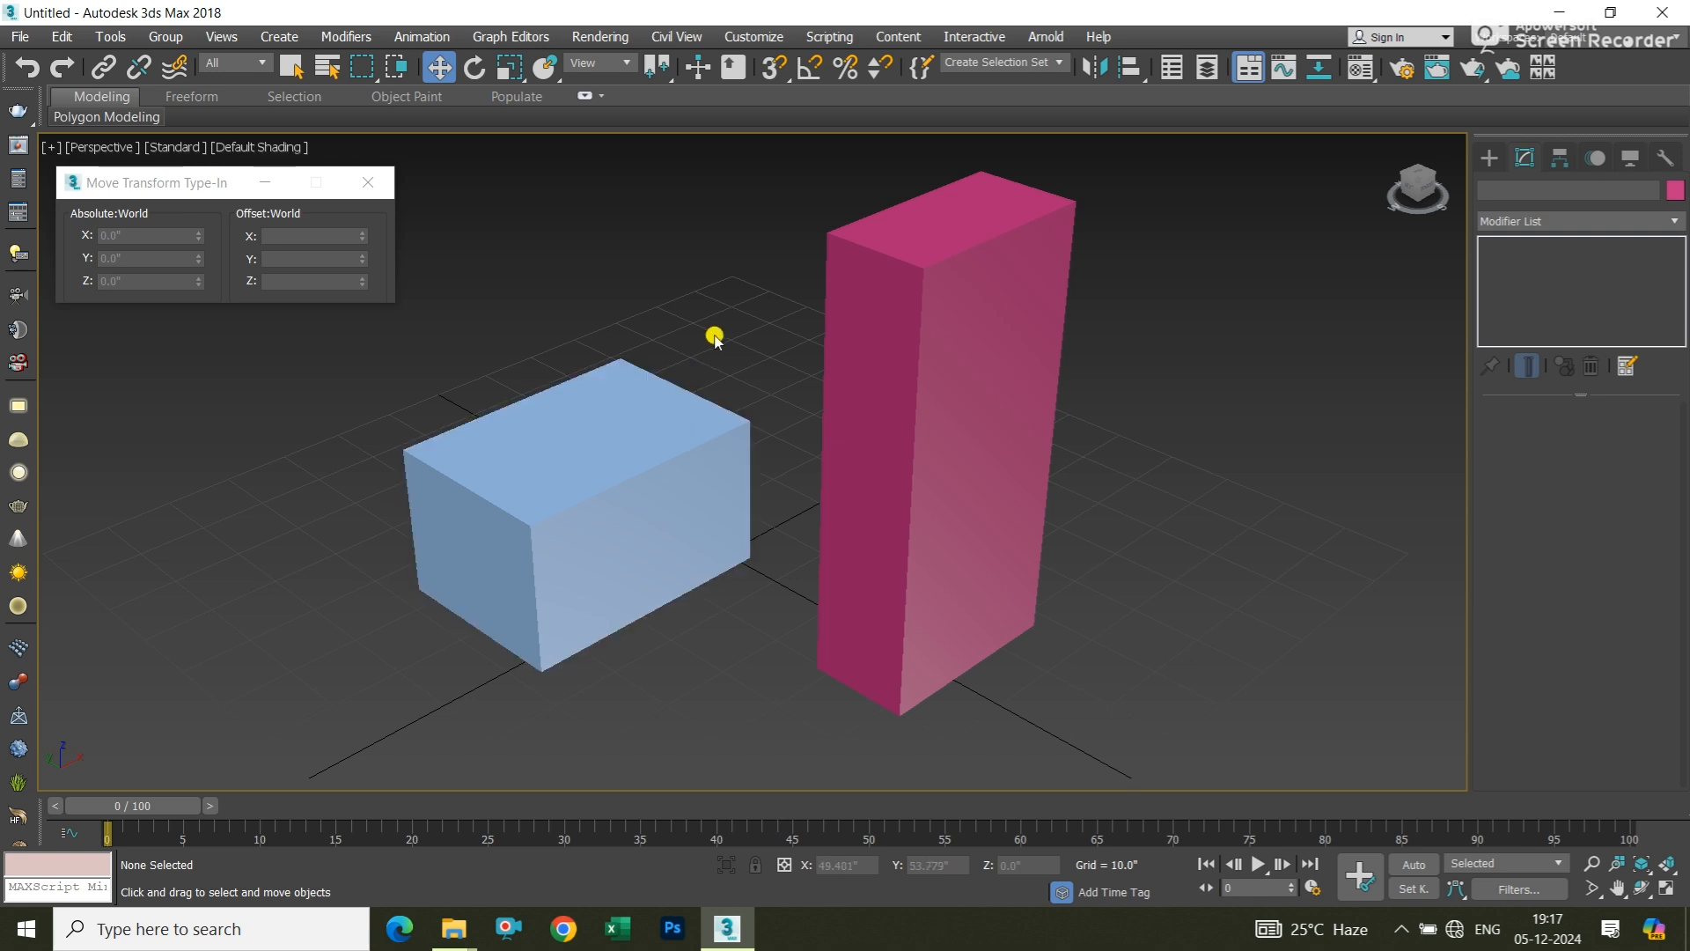
left_click(705, 403)
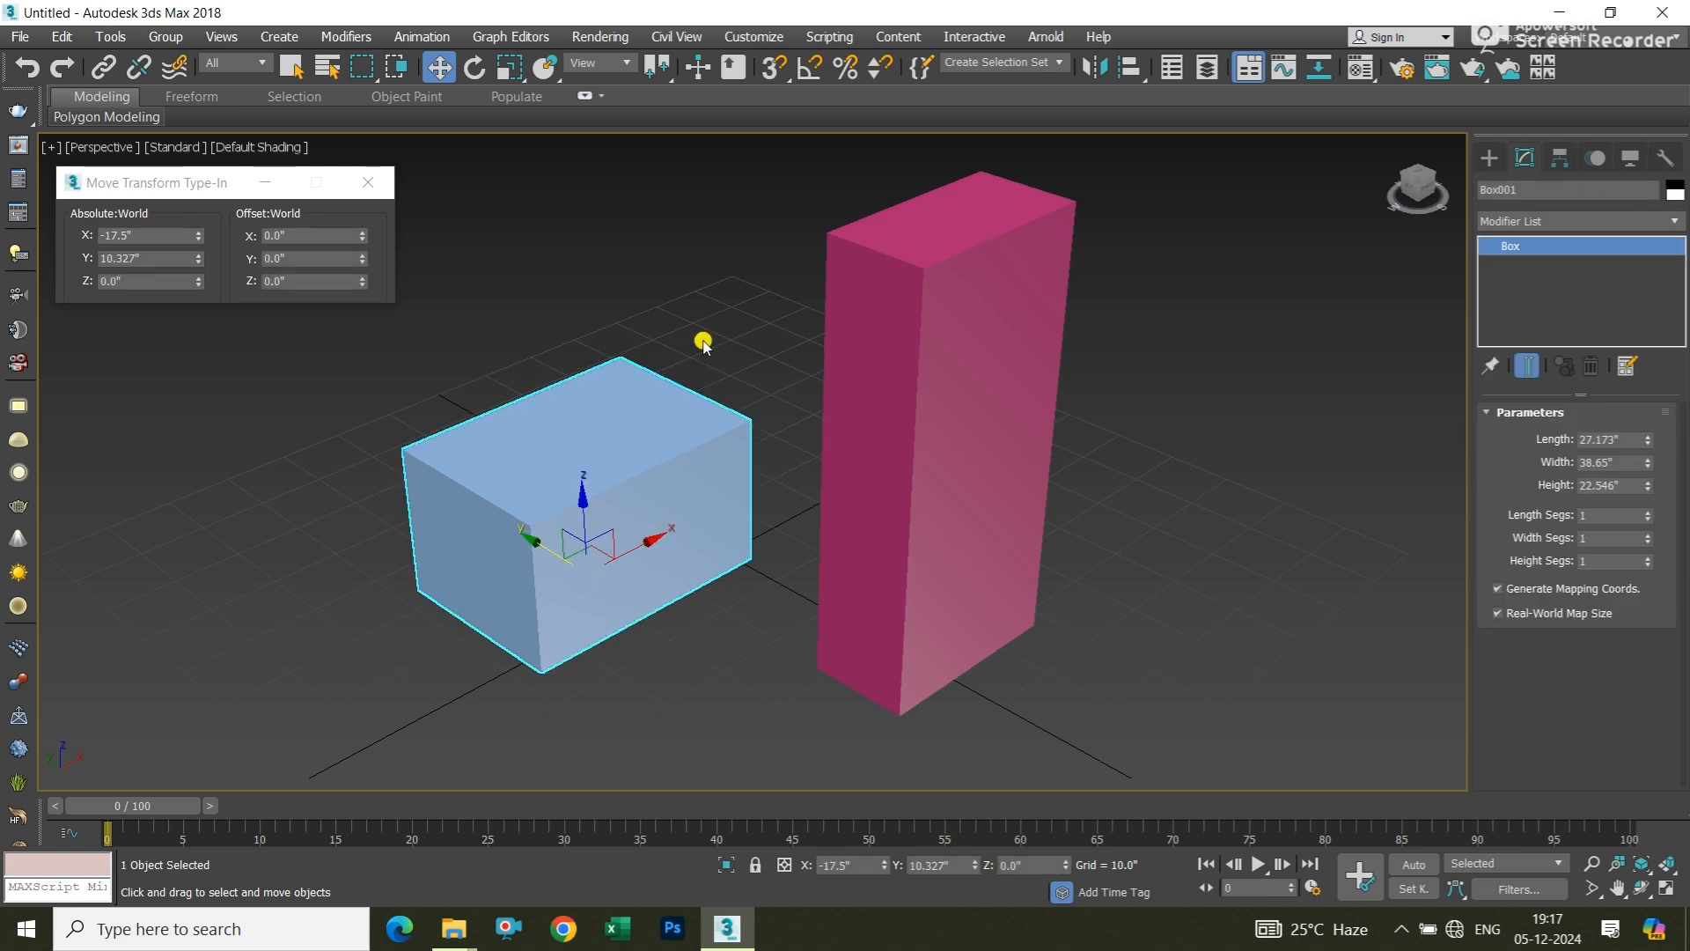
left_click(704, 338)
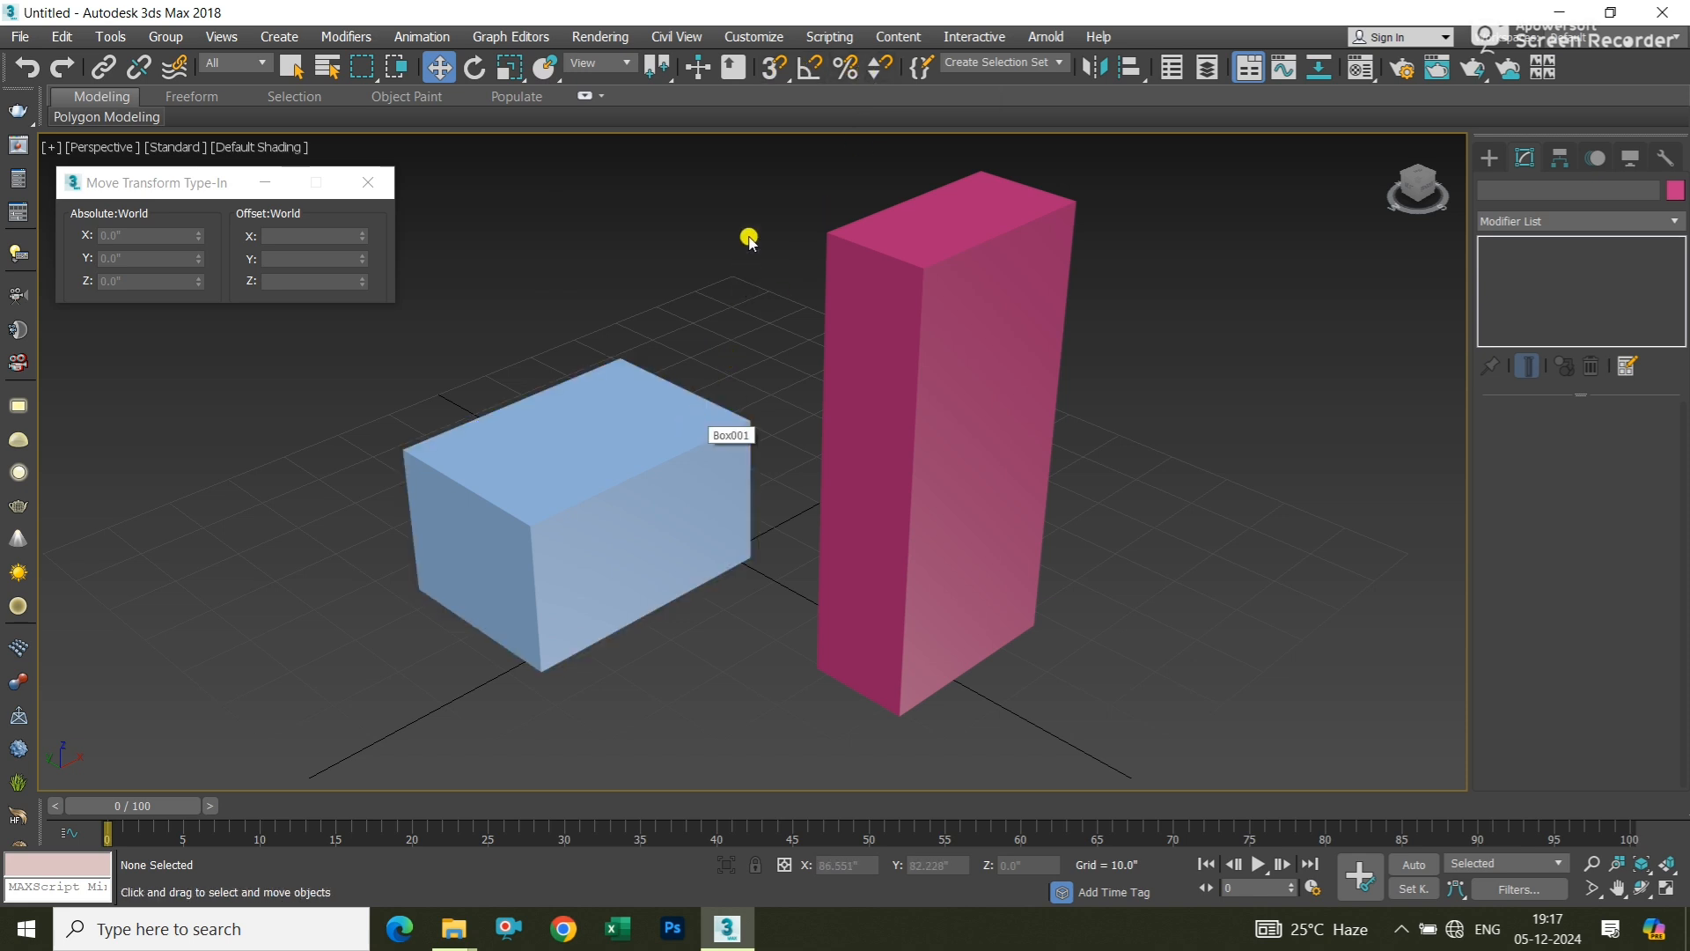
left_click(768, 80)
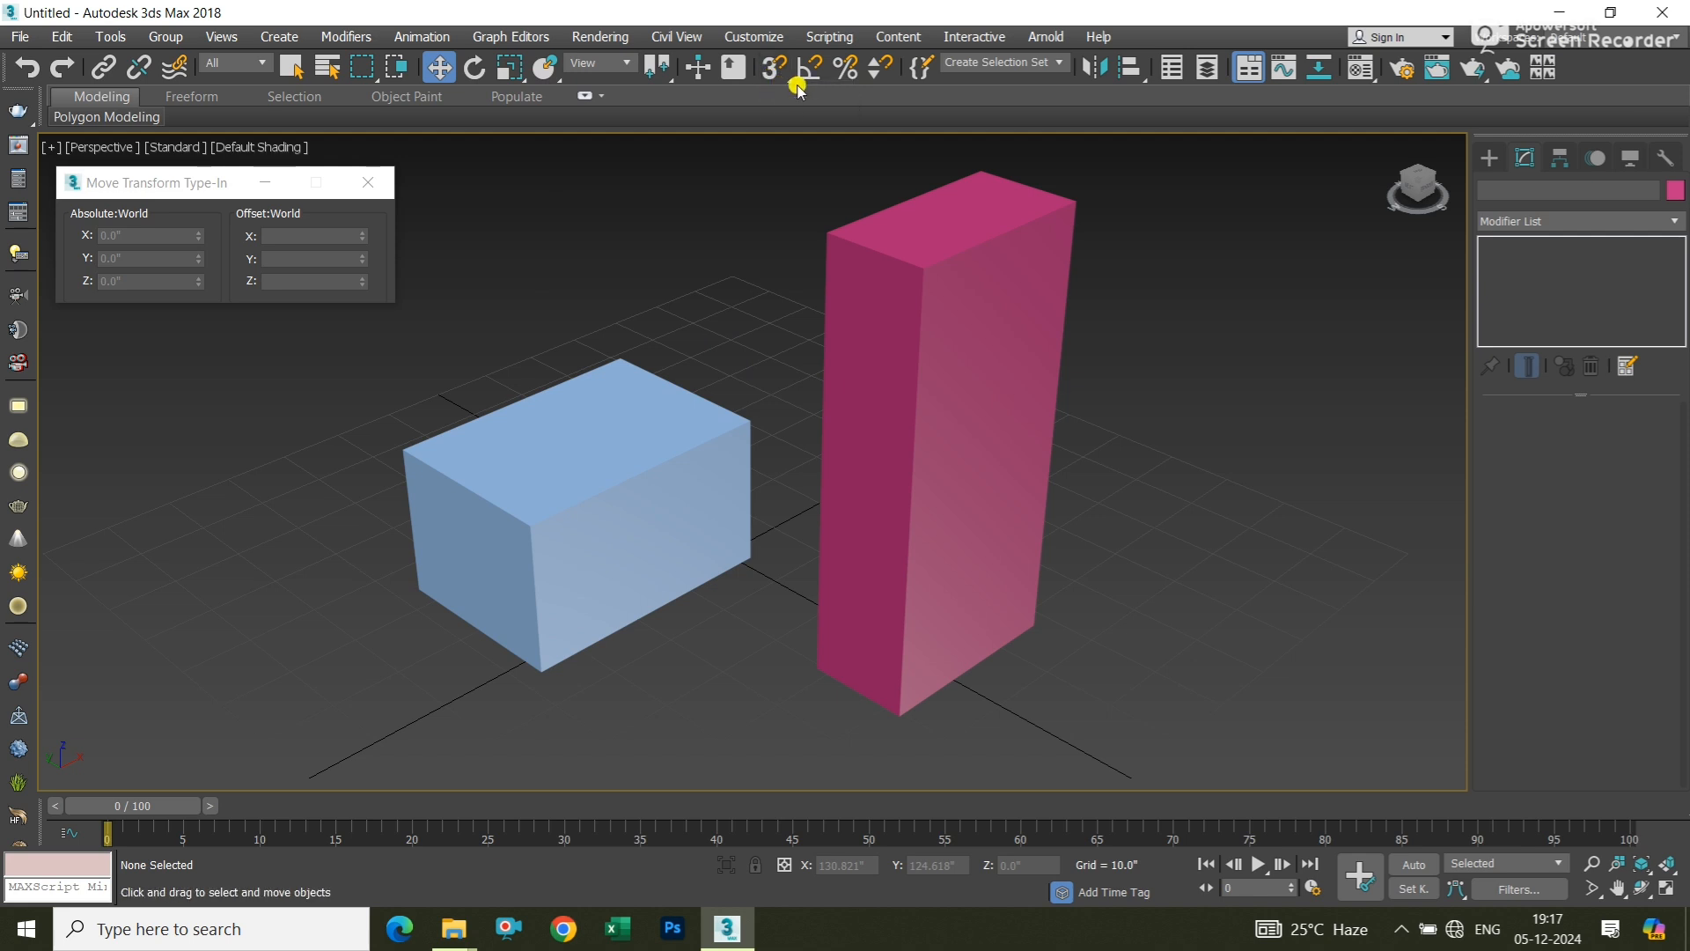
middle_click_drag(738, 256, 739, 278)
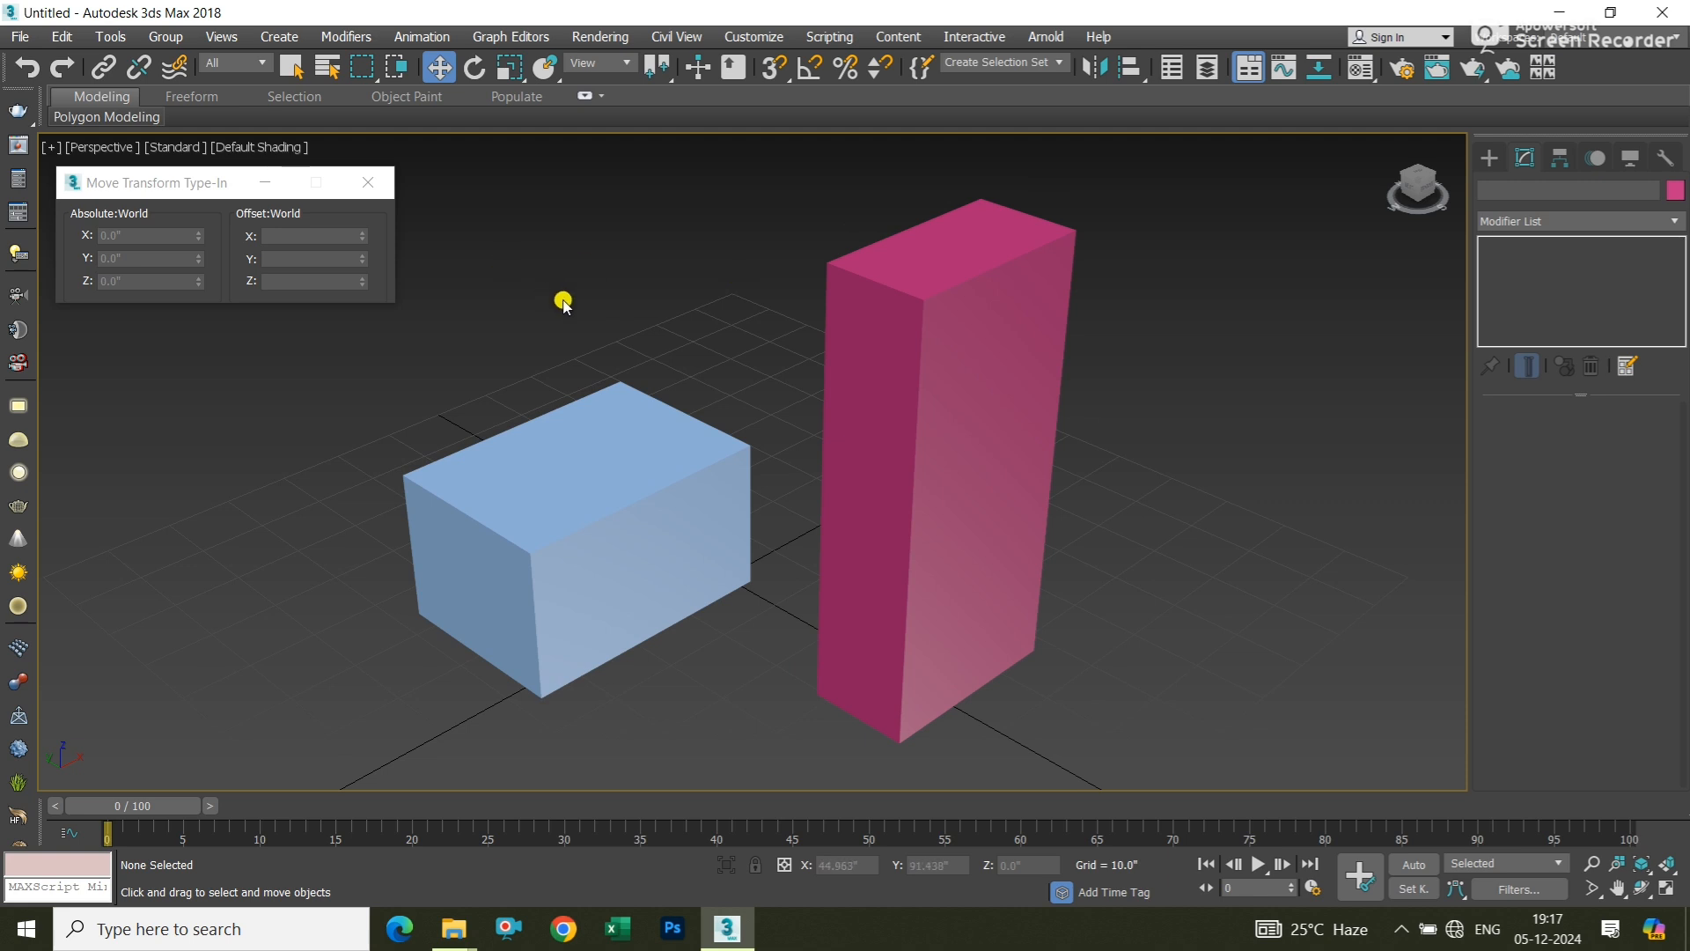
left_click(597, 397)
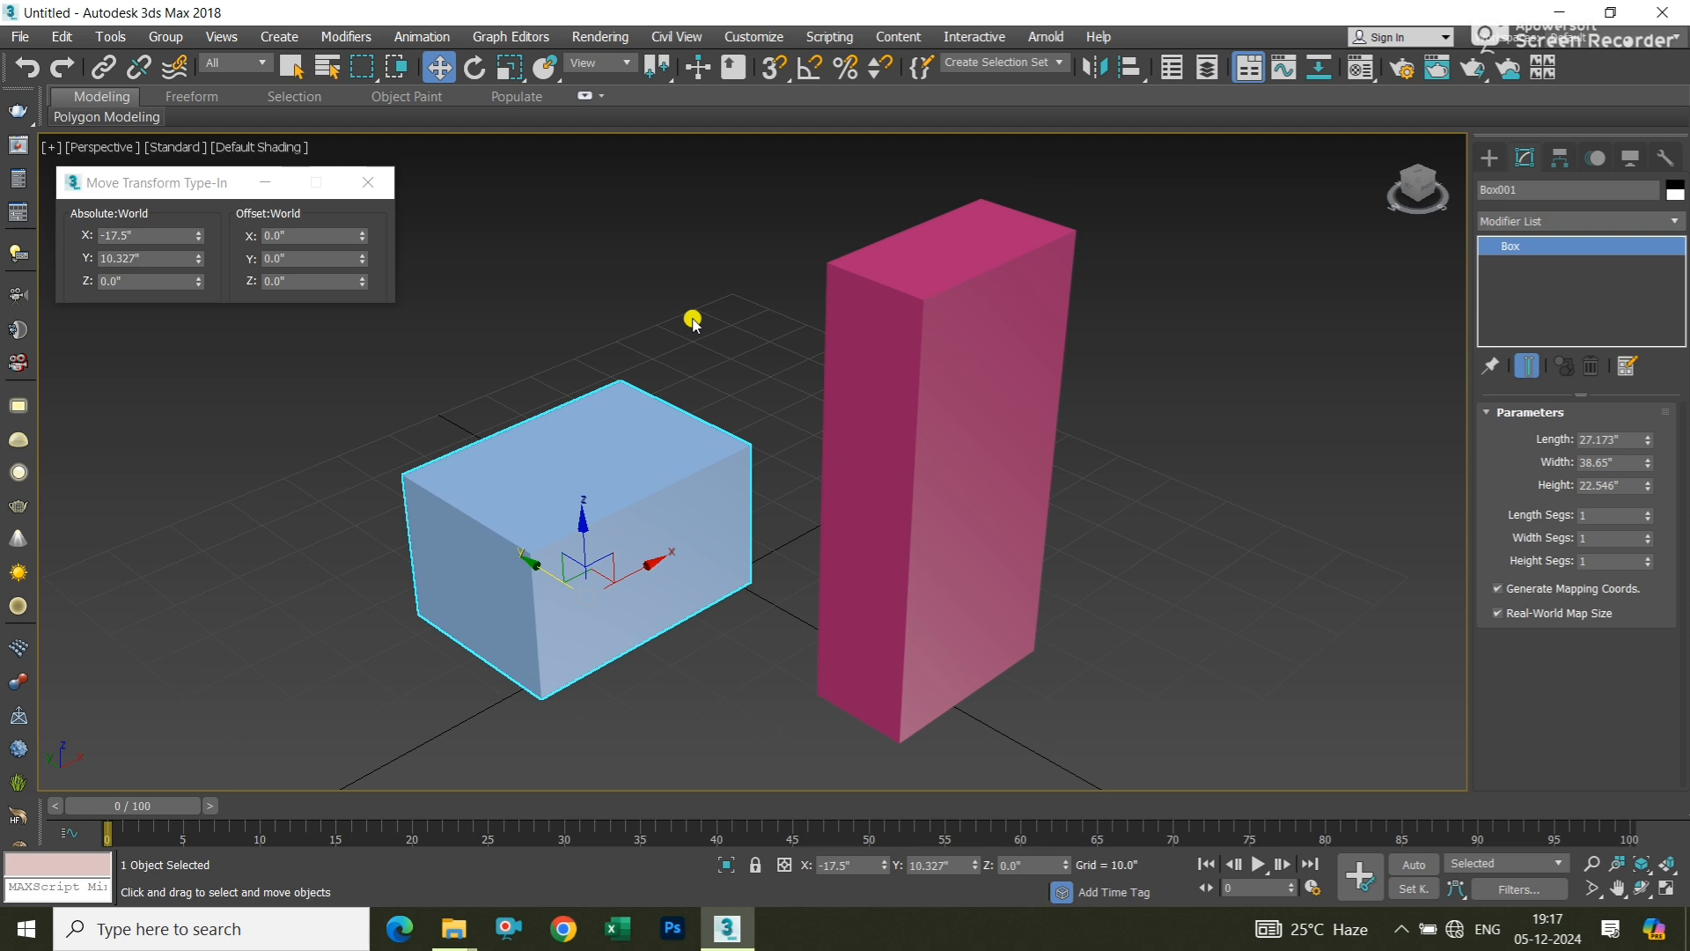
left_click(741, 351)
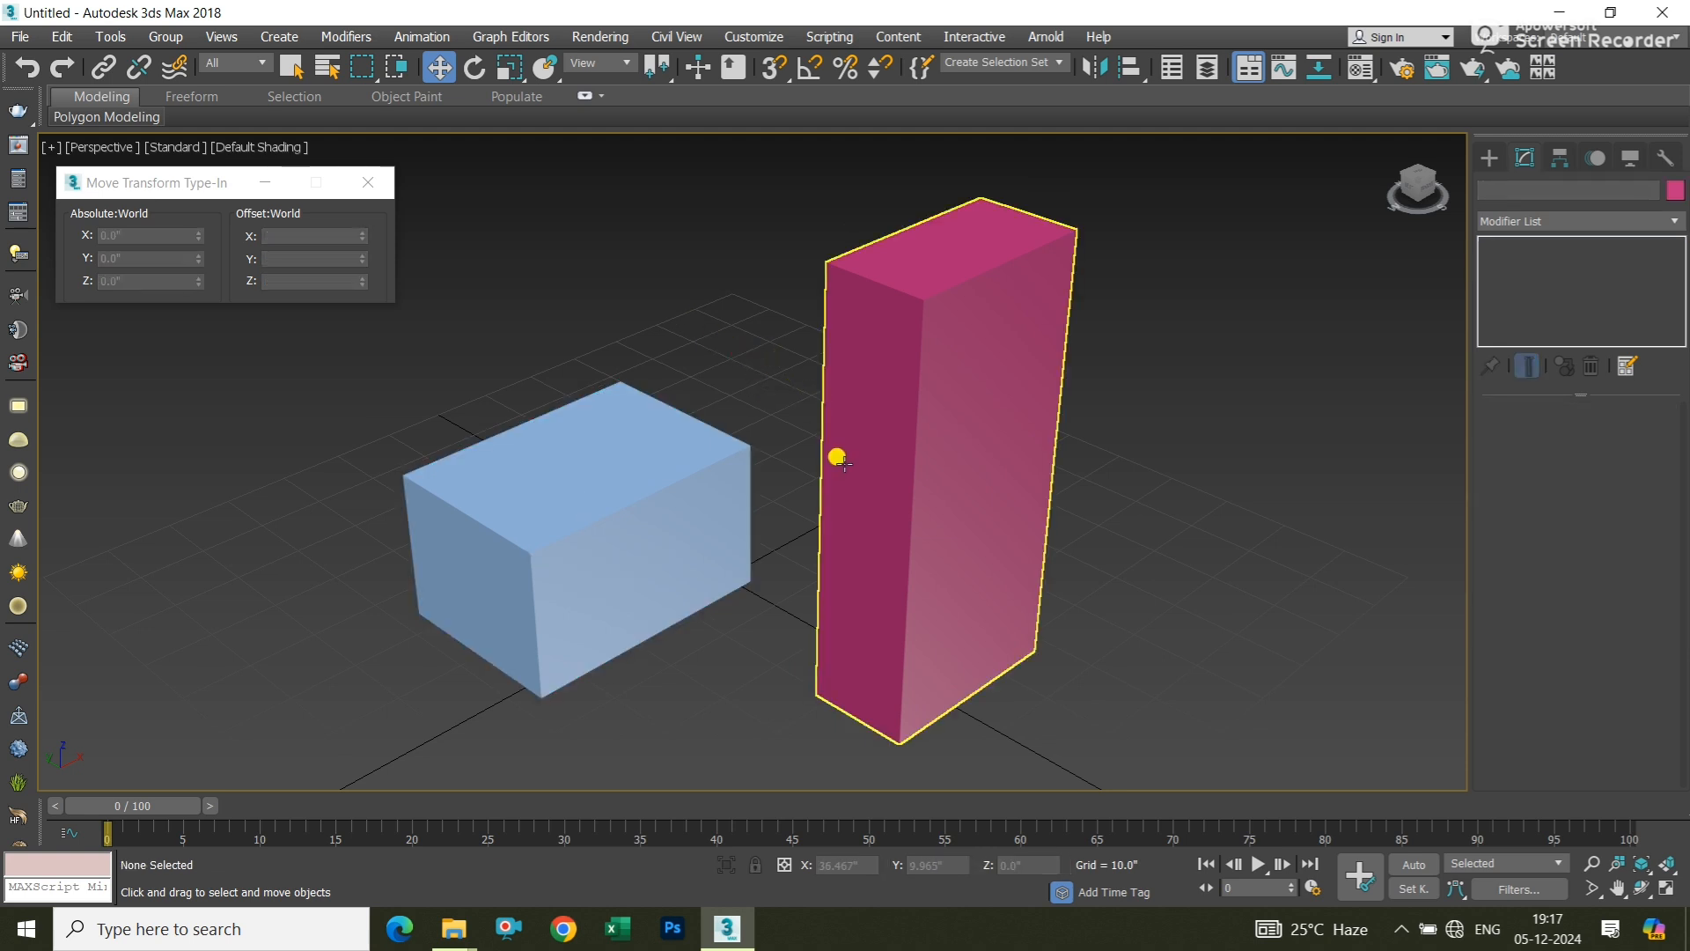
Show all four views, close the Move Transform Type-In dialog, and bring both full boxes into the Front view
left_click(1668, 887)
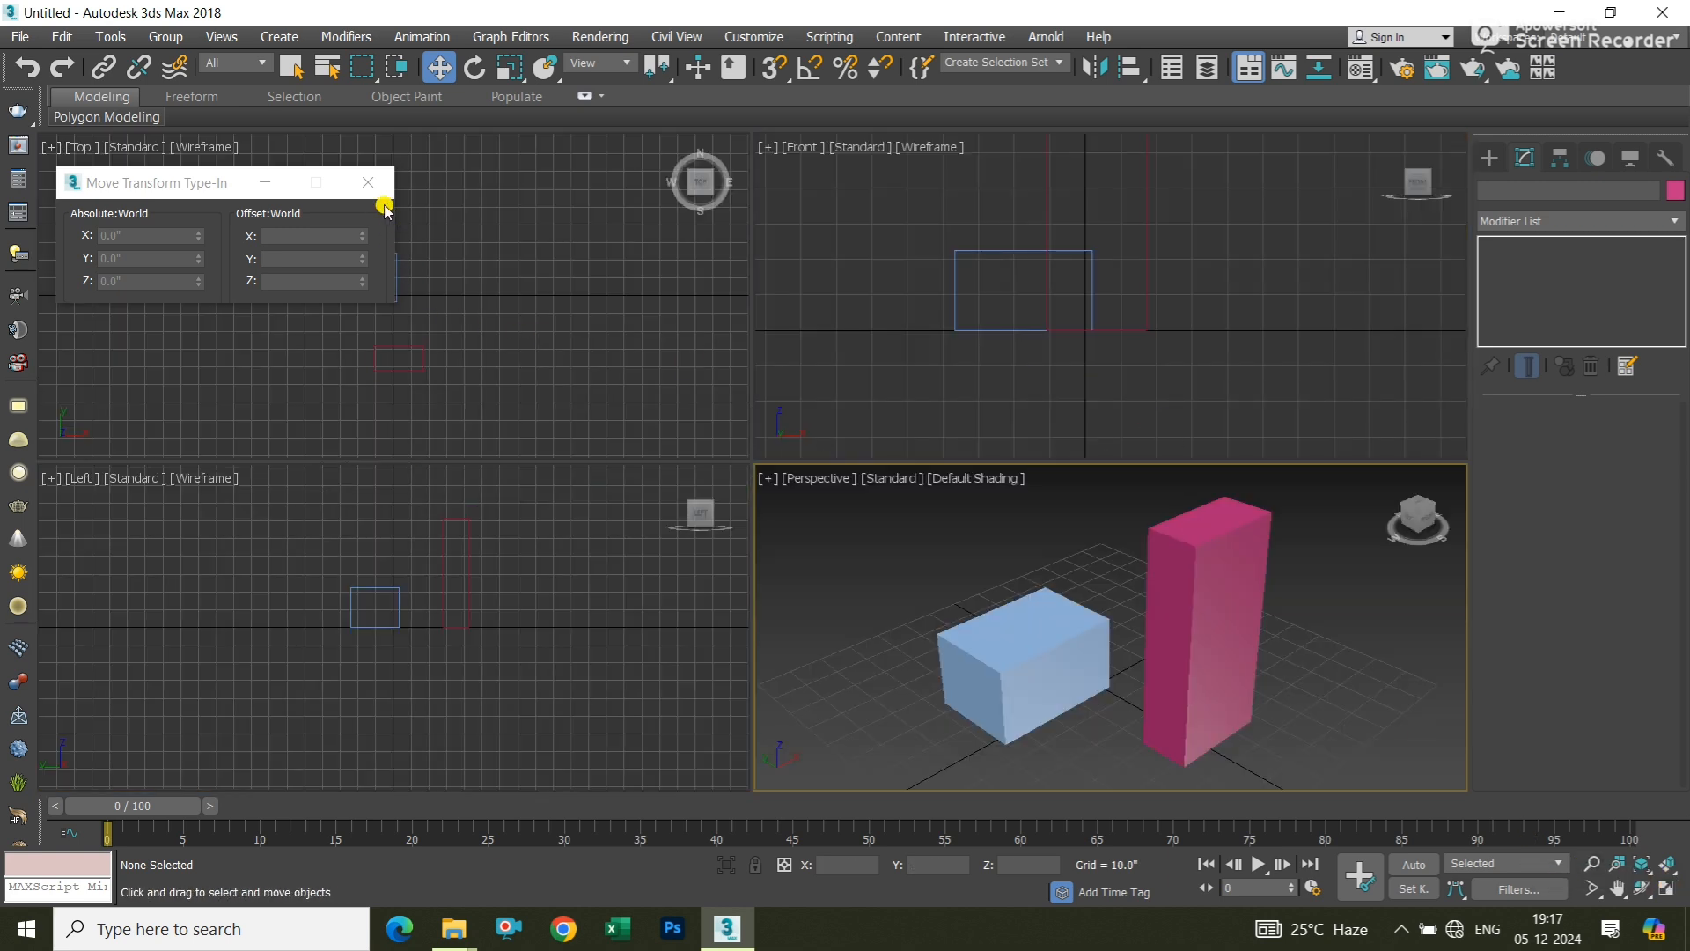
left_click(368, 182)
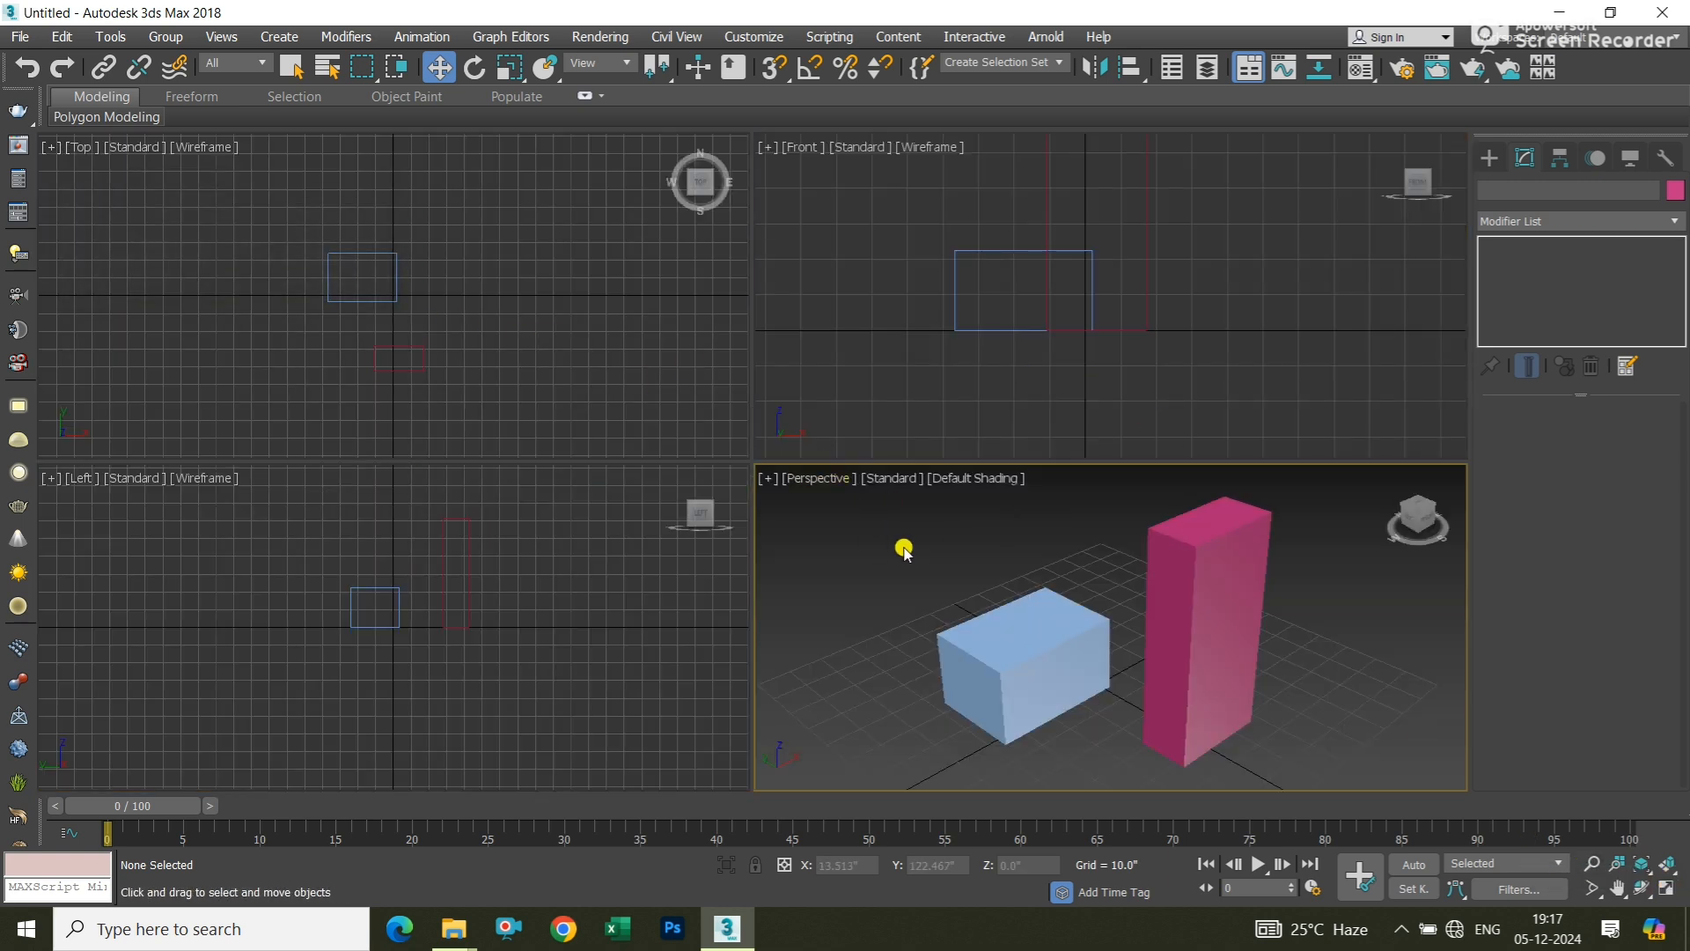
left_click(879, 358)
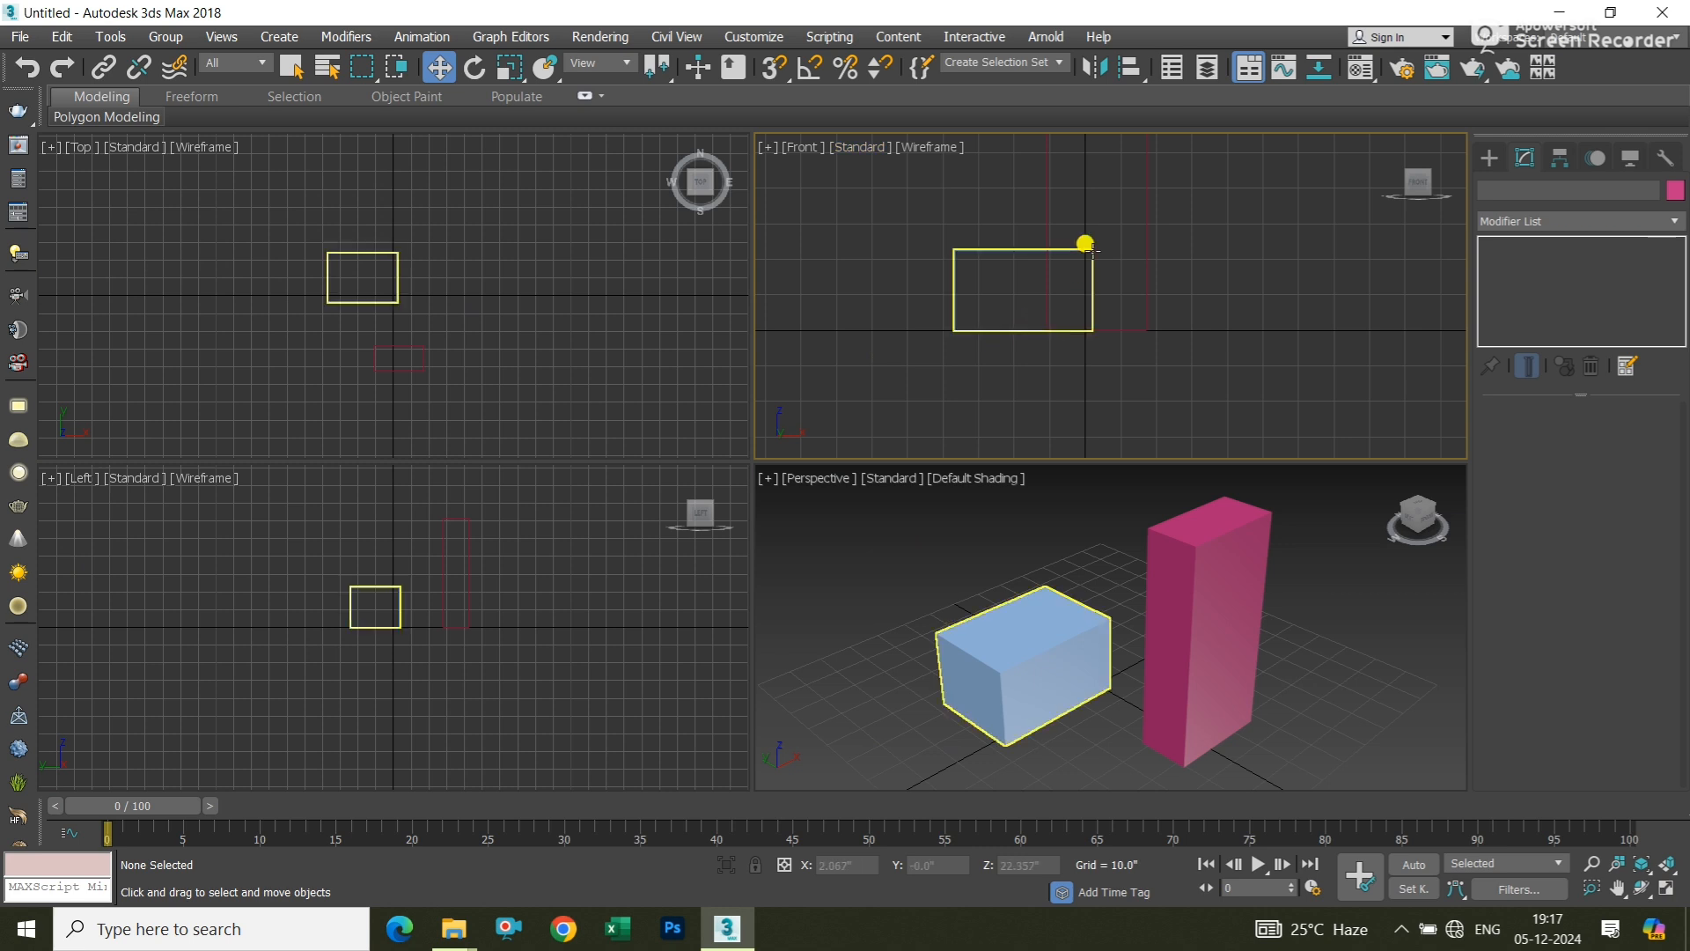
middle_click_drag(1082, 242, 1058, 337)
middle_click_drag(1019, 398, 1018, 370)
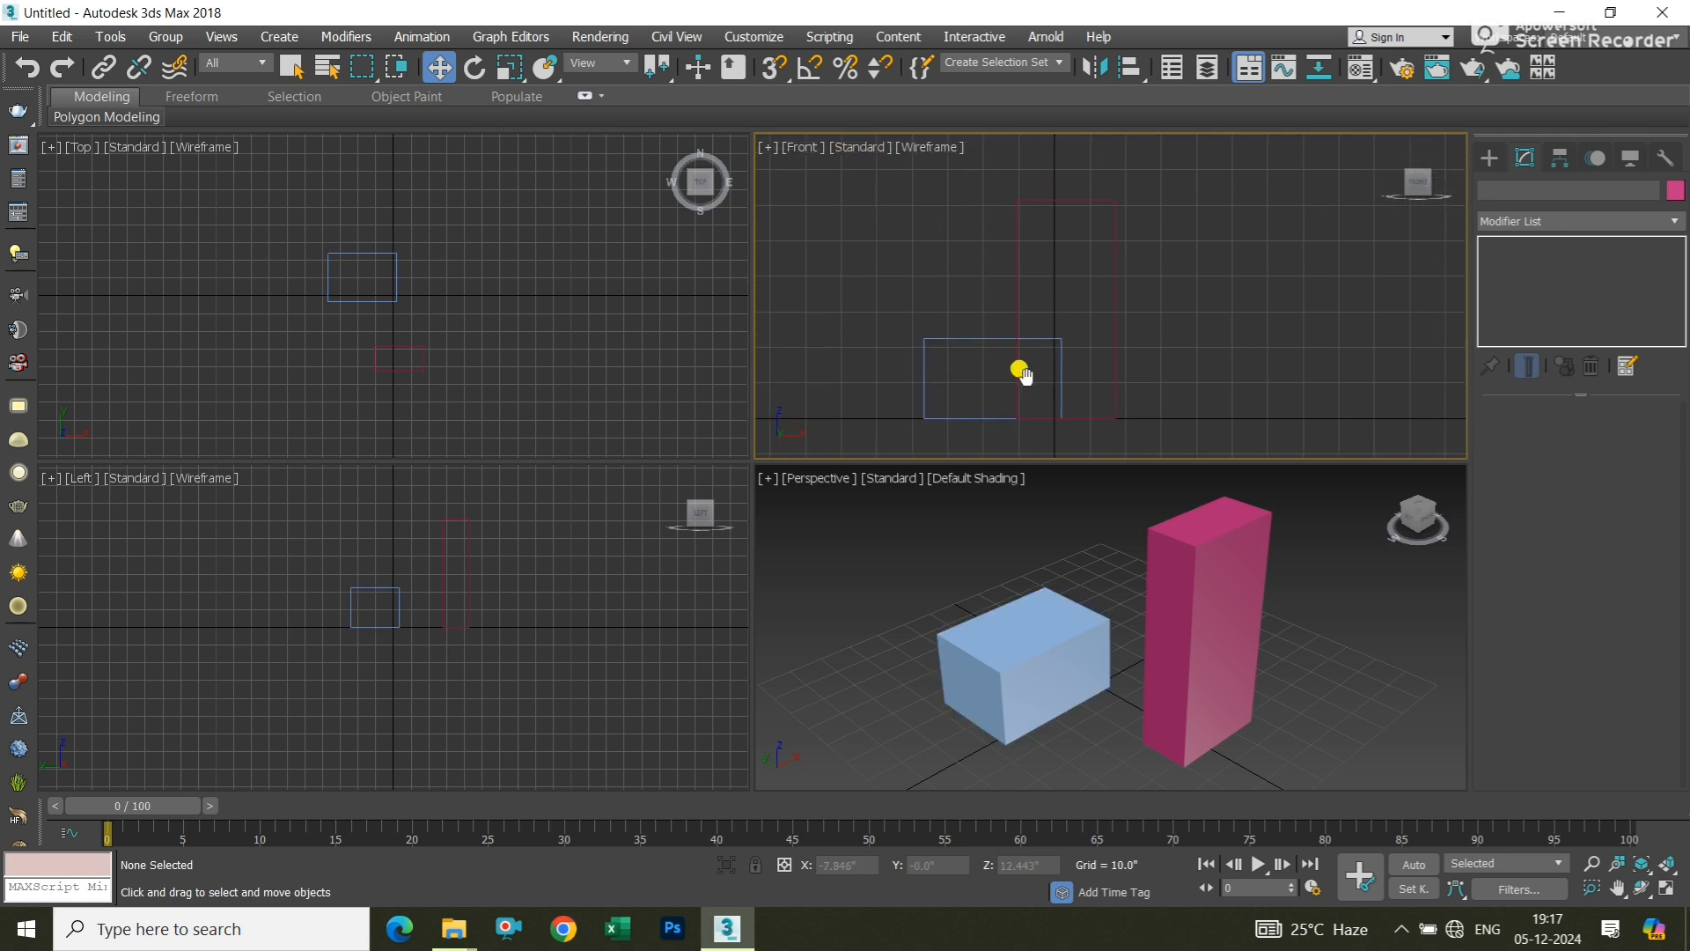
Move the tall pink box along the X axis to about 19.6 inches, away from the blue box
left_click(1196, 584)
left_click_drag(1231, 680, 1224, 609)
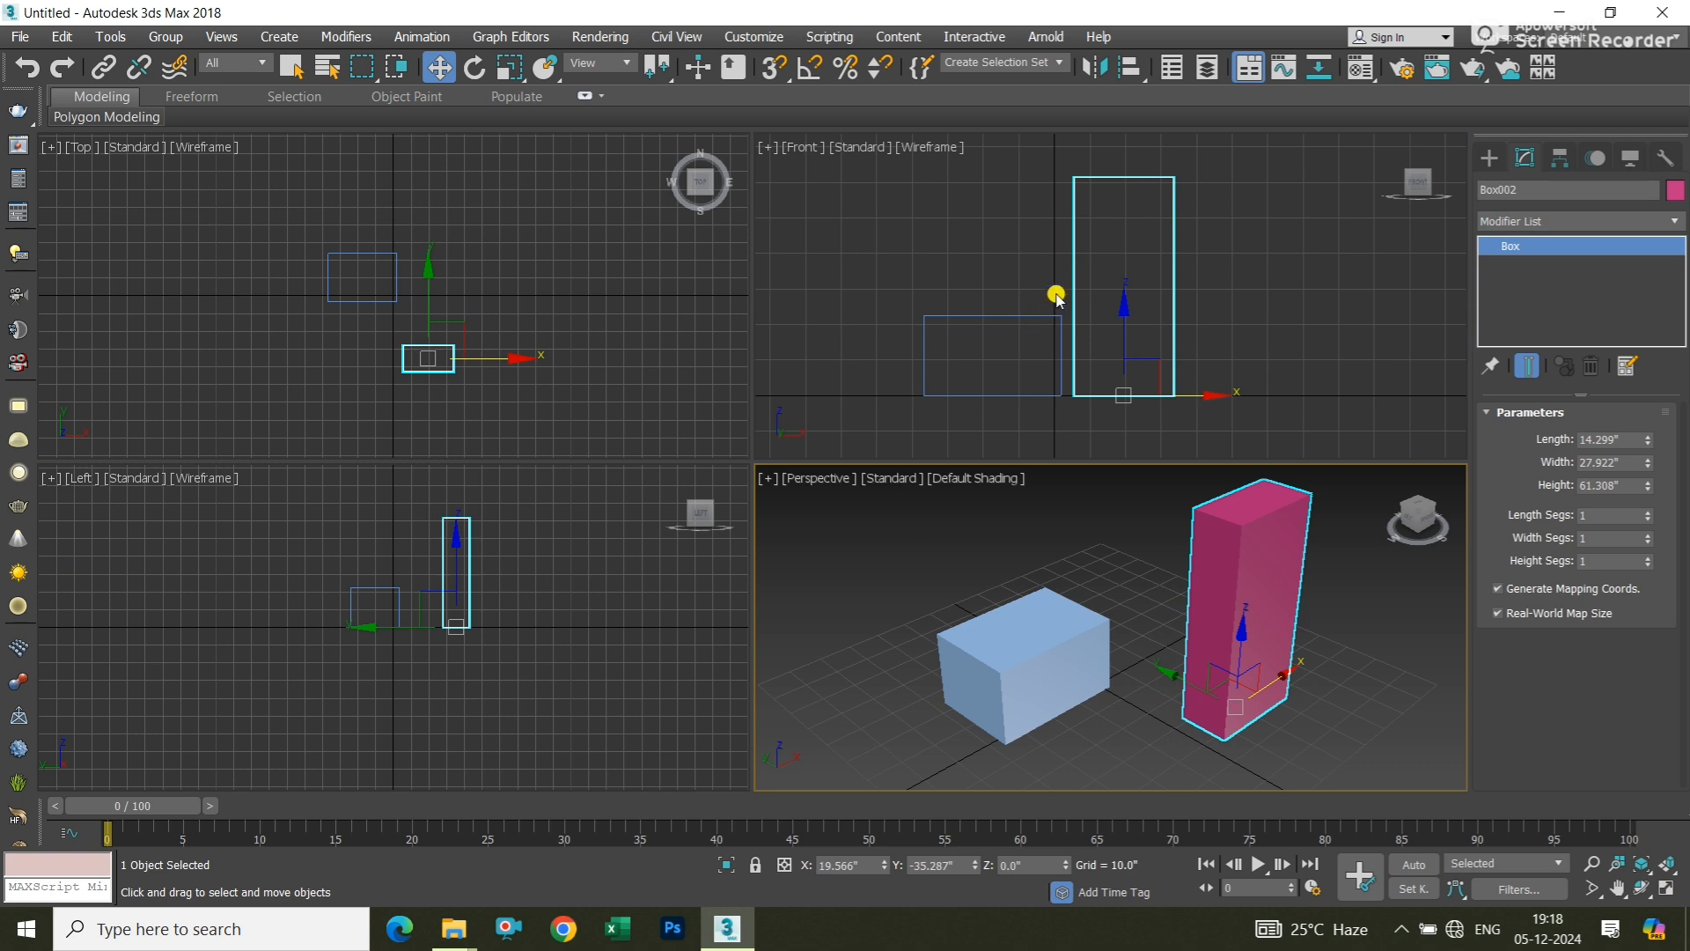
middle_click_drag(1045, 294, 996, 337)
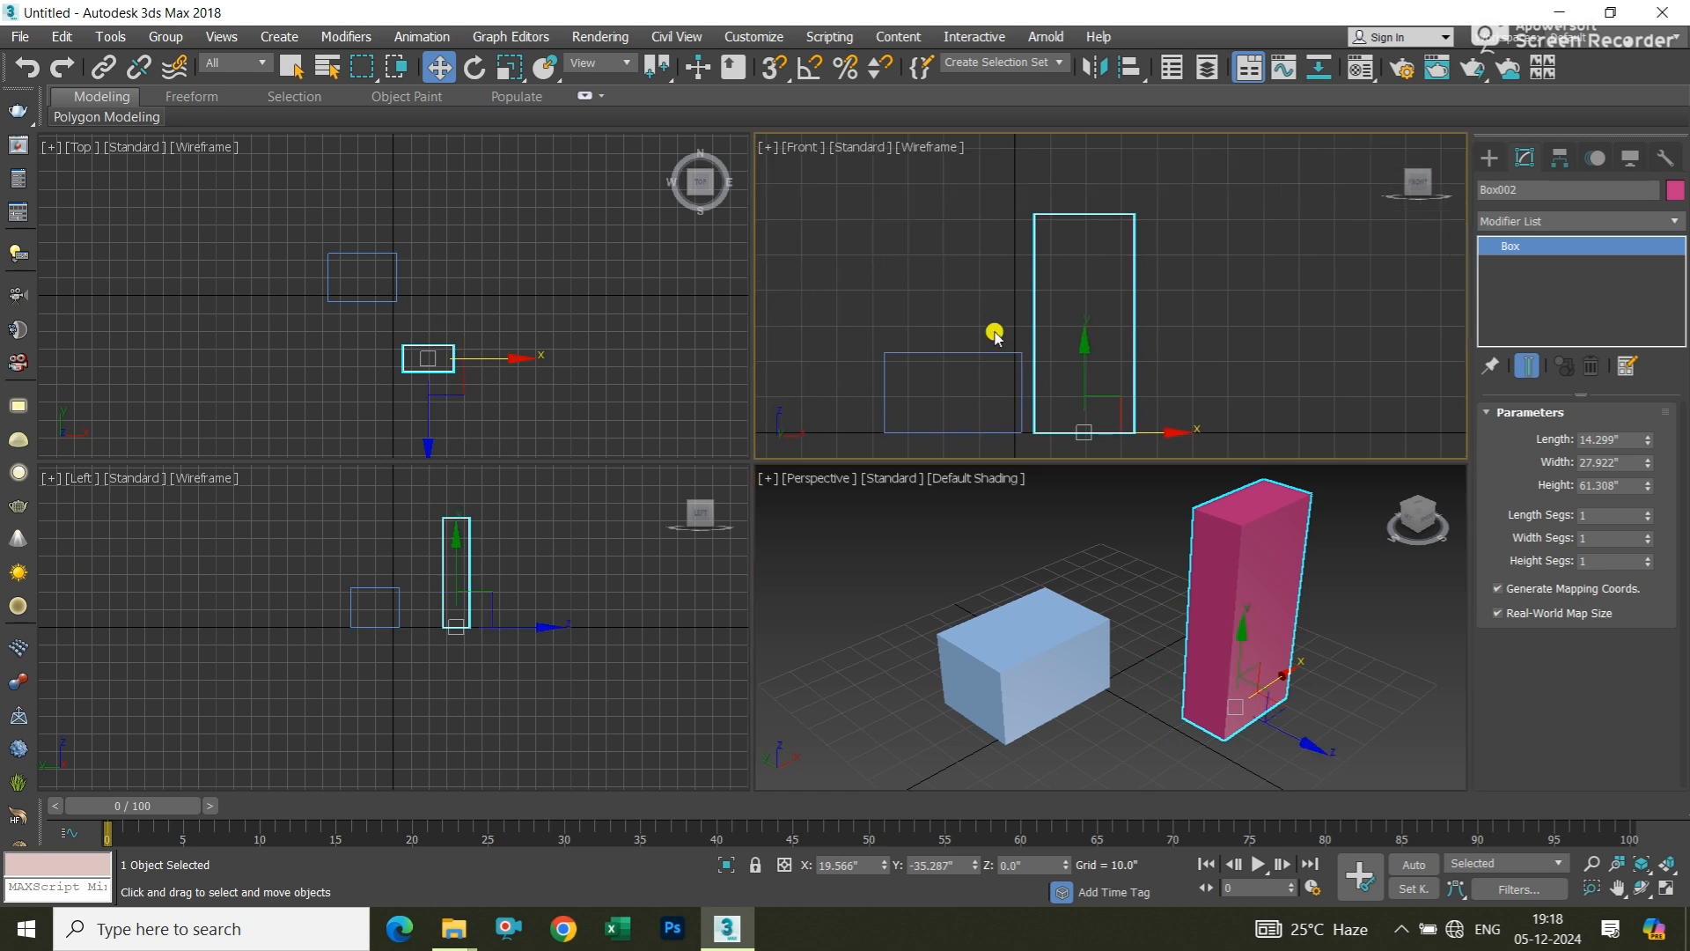
Deselect the pink box, then hide the Front view's grid and show it again
left_click(1021, 253)
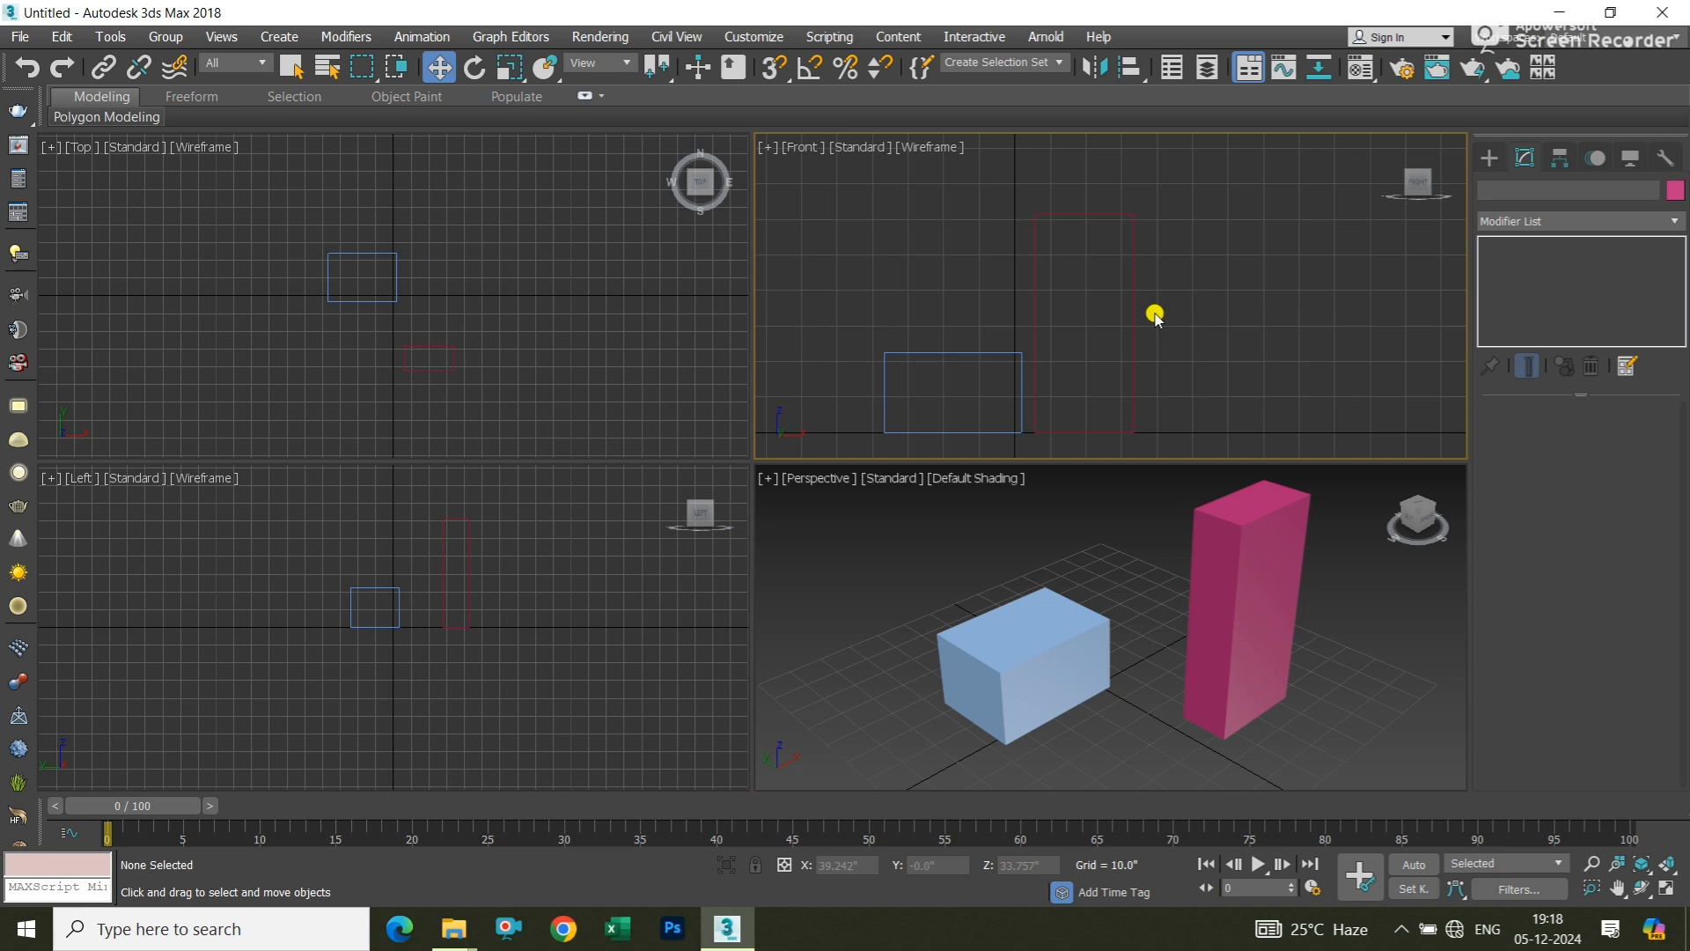
key("g")
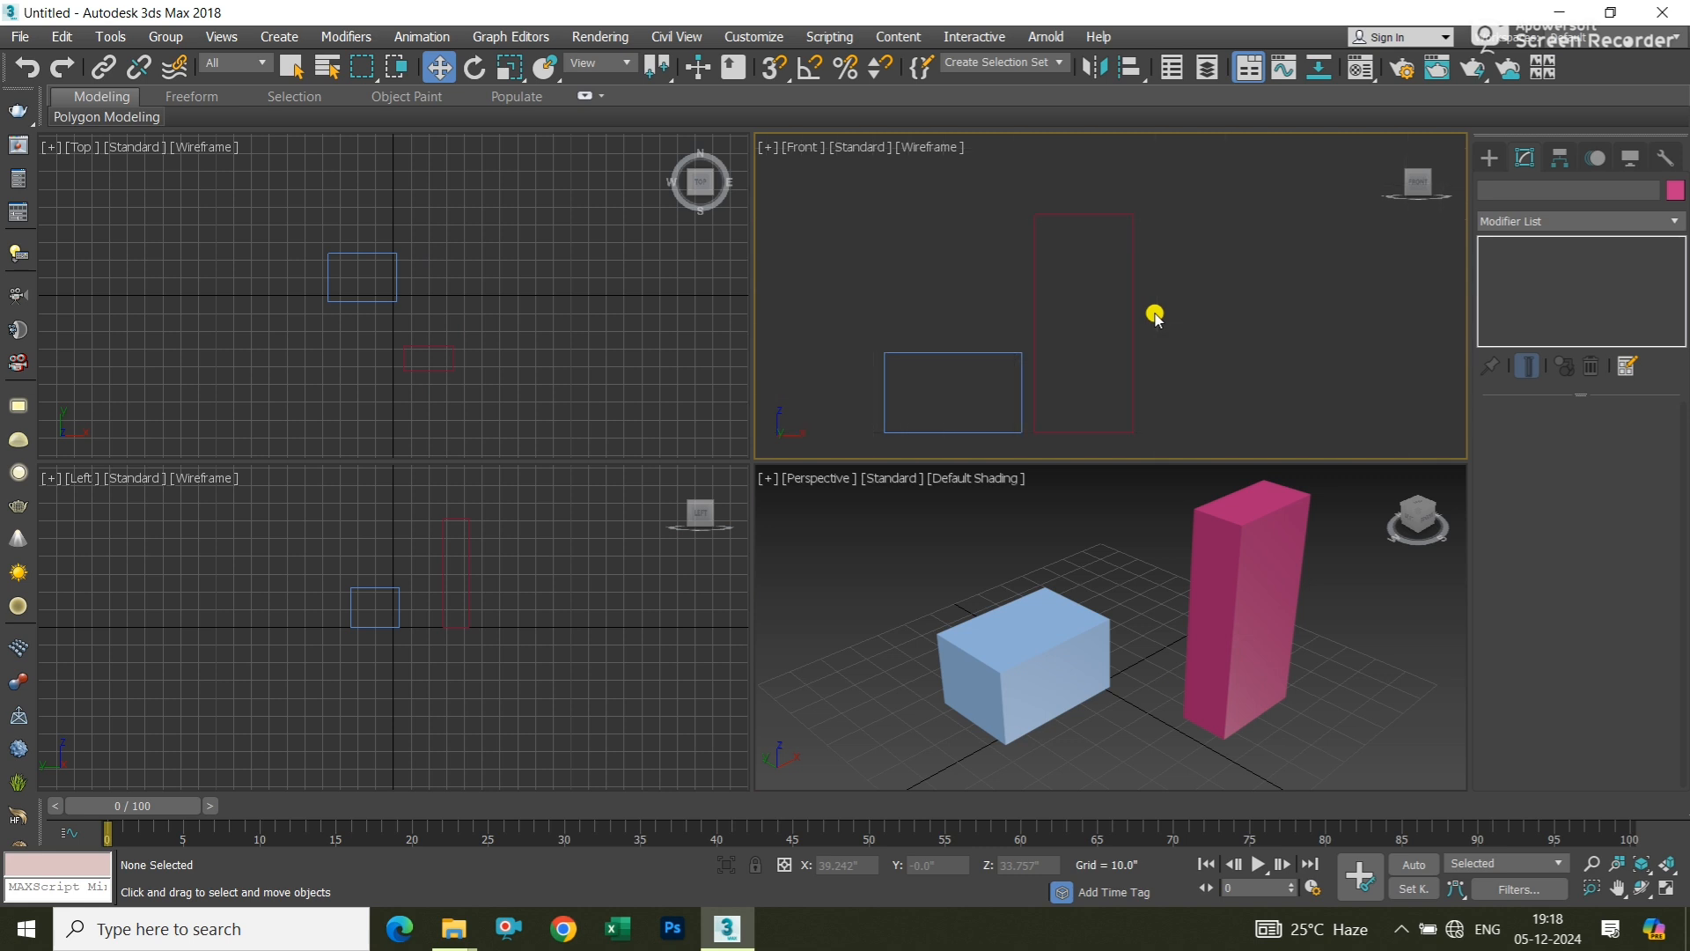
key("g")
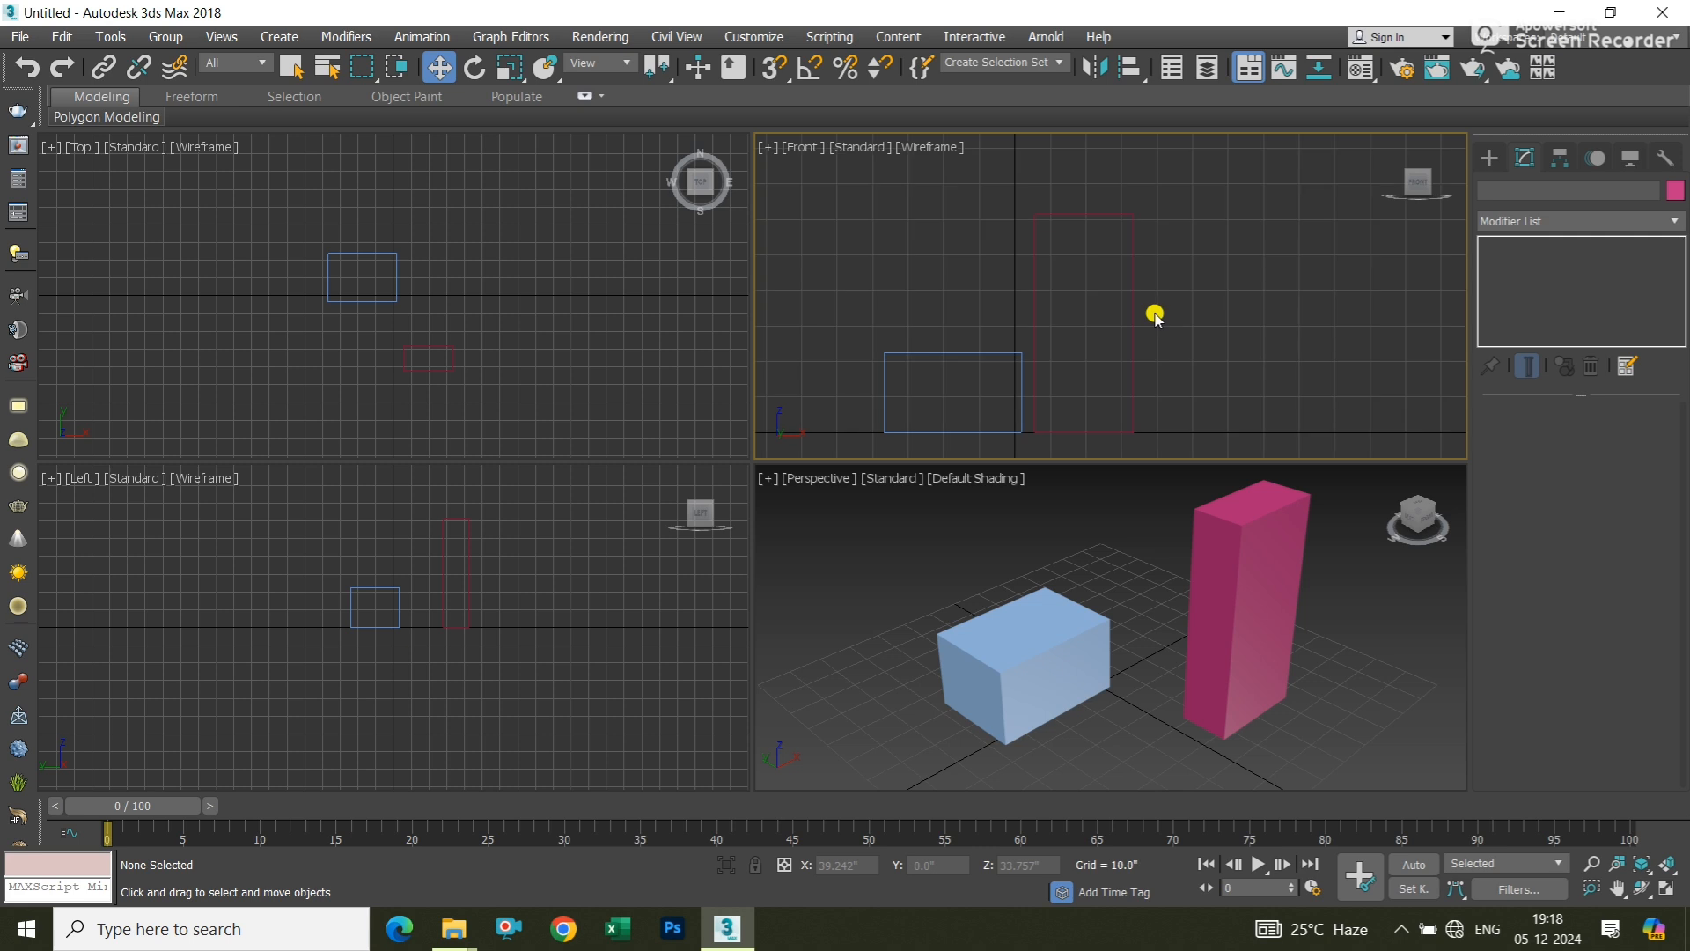
Move the pink box in the Perspective view to about X 7.4, Y -17.4 and Z 29.0 inches
left_click(1111, 328)
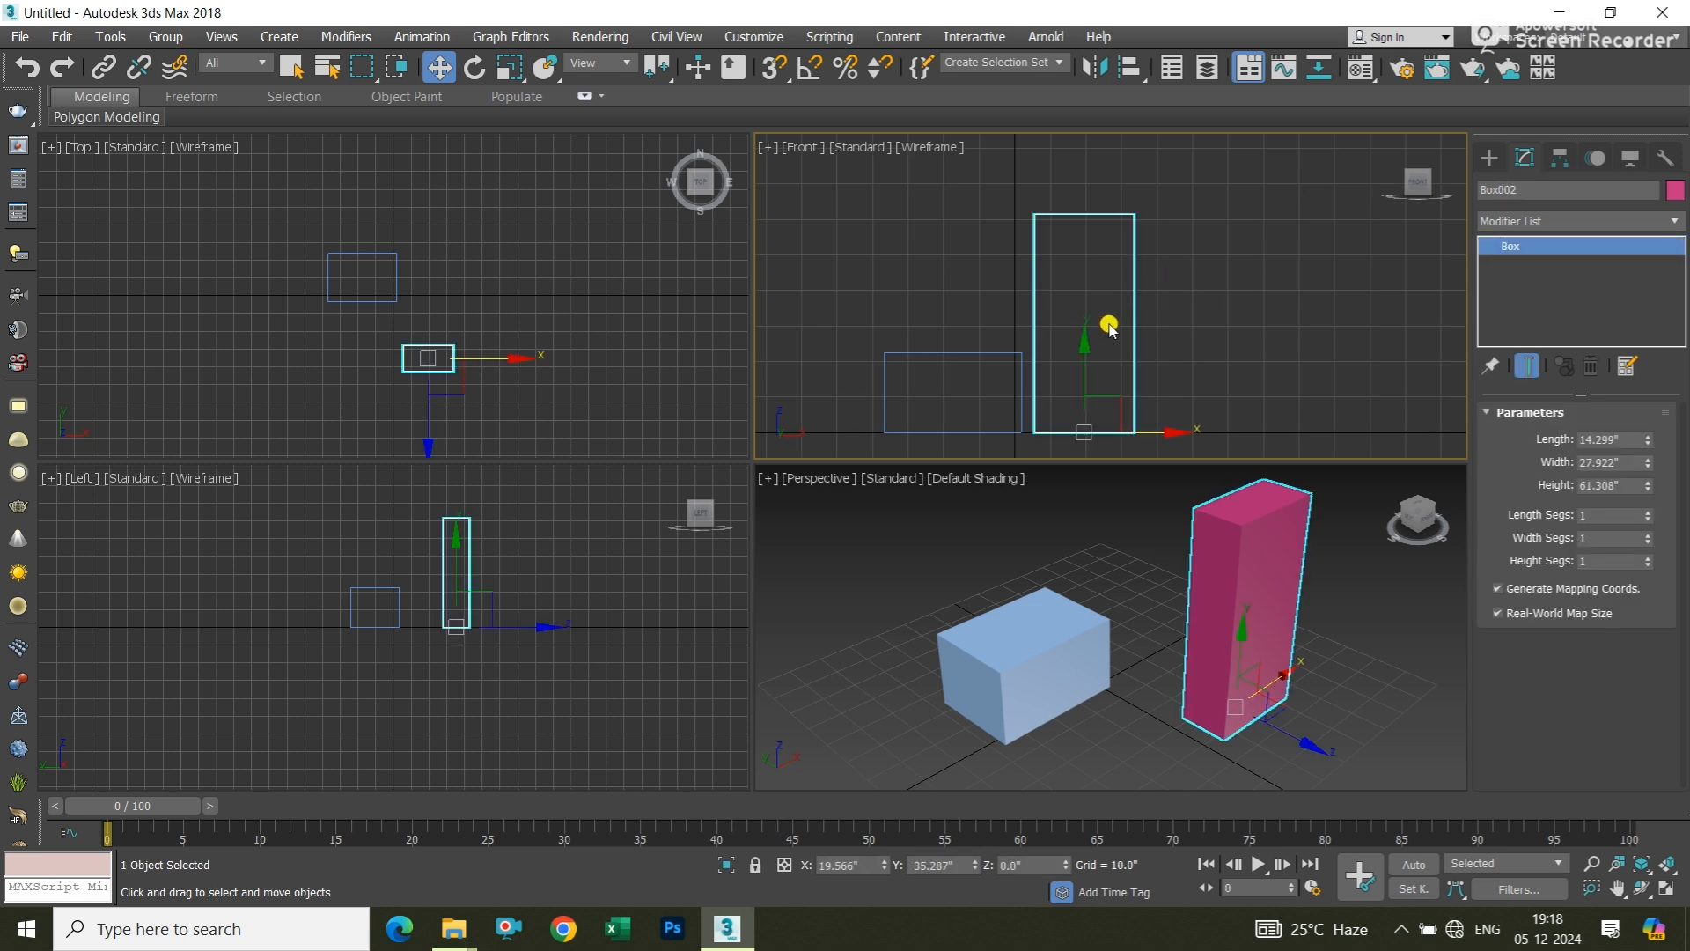
left_click_drag(1241, 653, 1113, 573)
scroll(1144, 590, "up", 2)
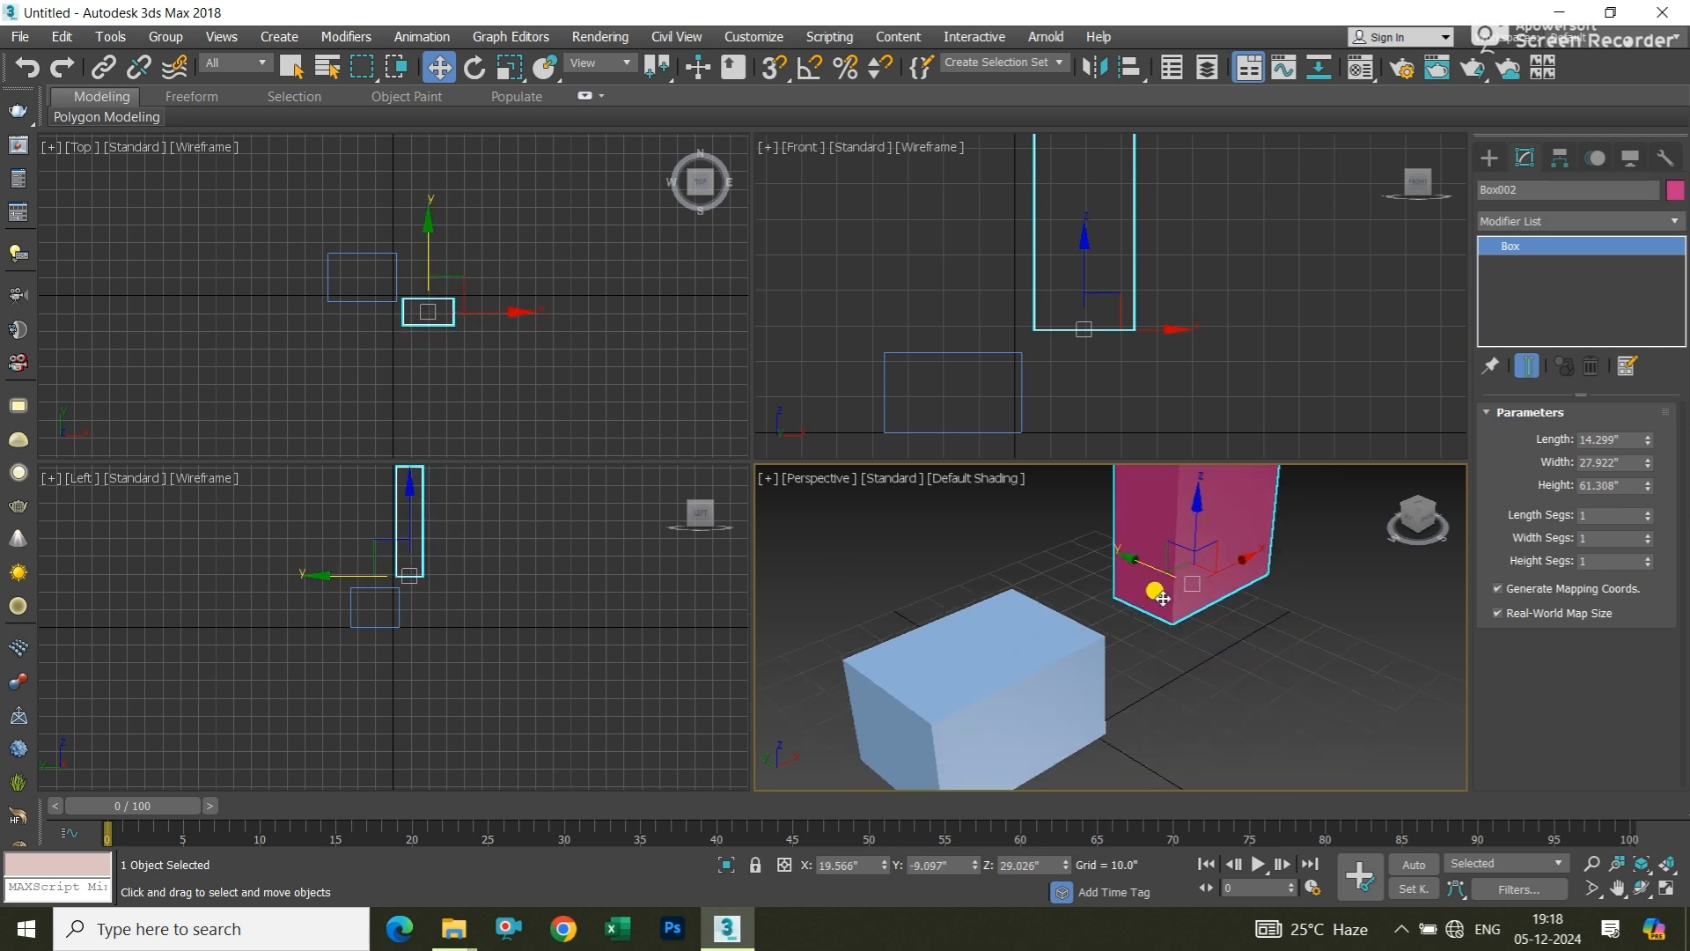
left_click_drag(1233, 566, 1189, 568)
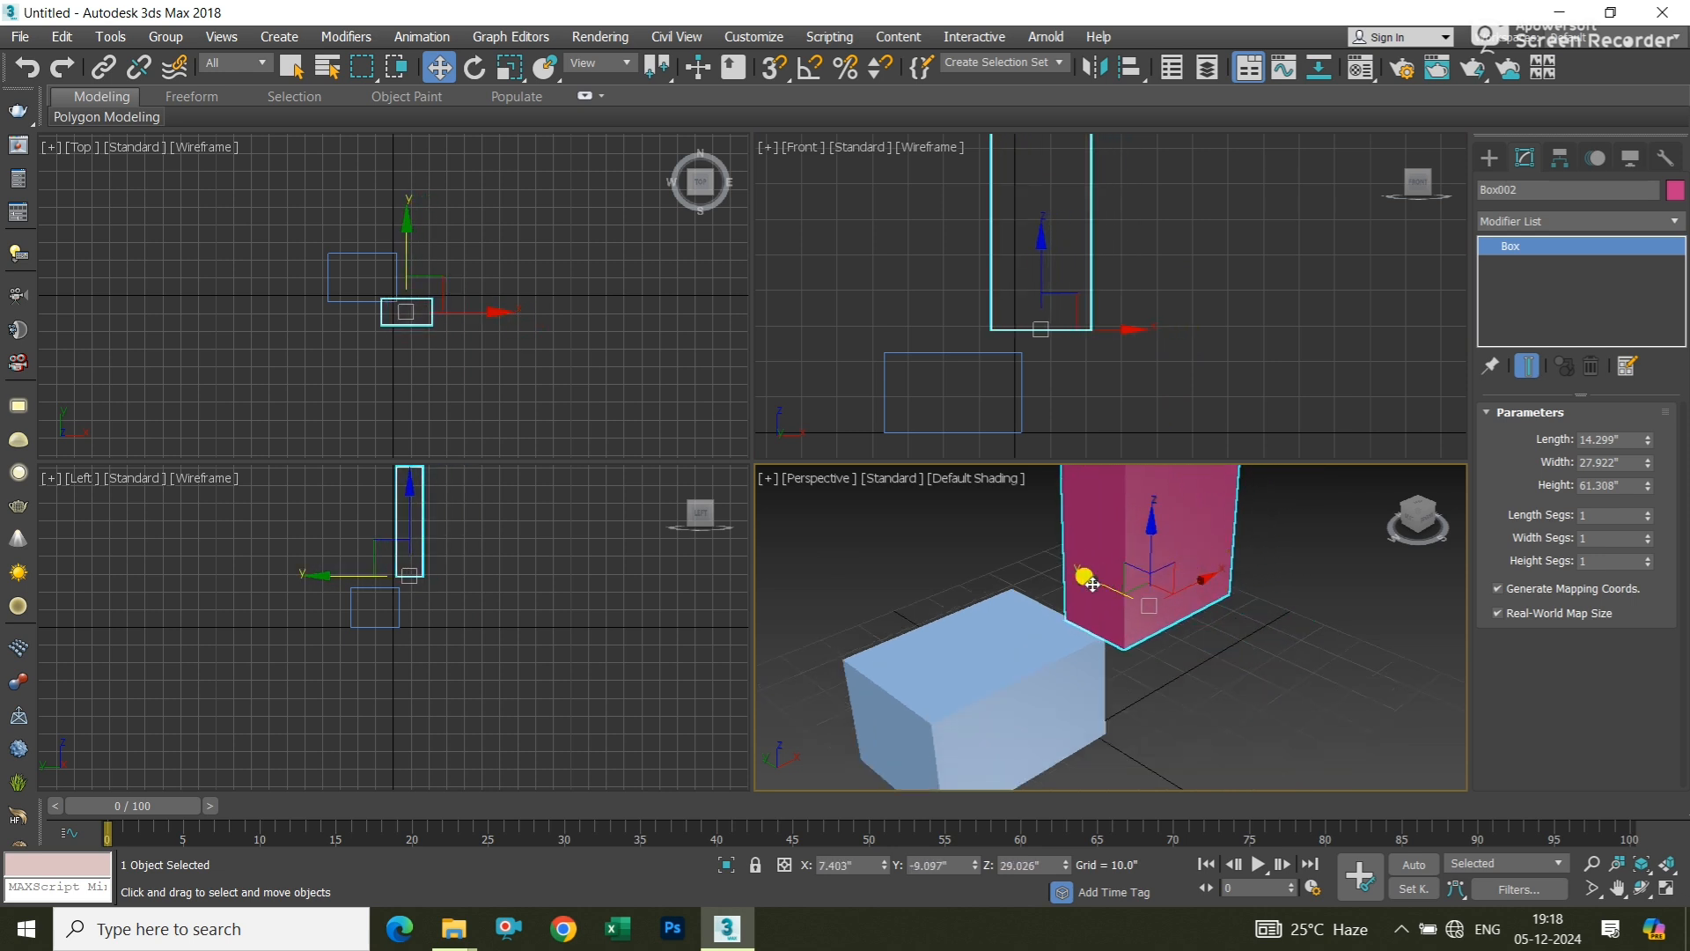
left_click_drag(1083, 573, 1128, 608)
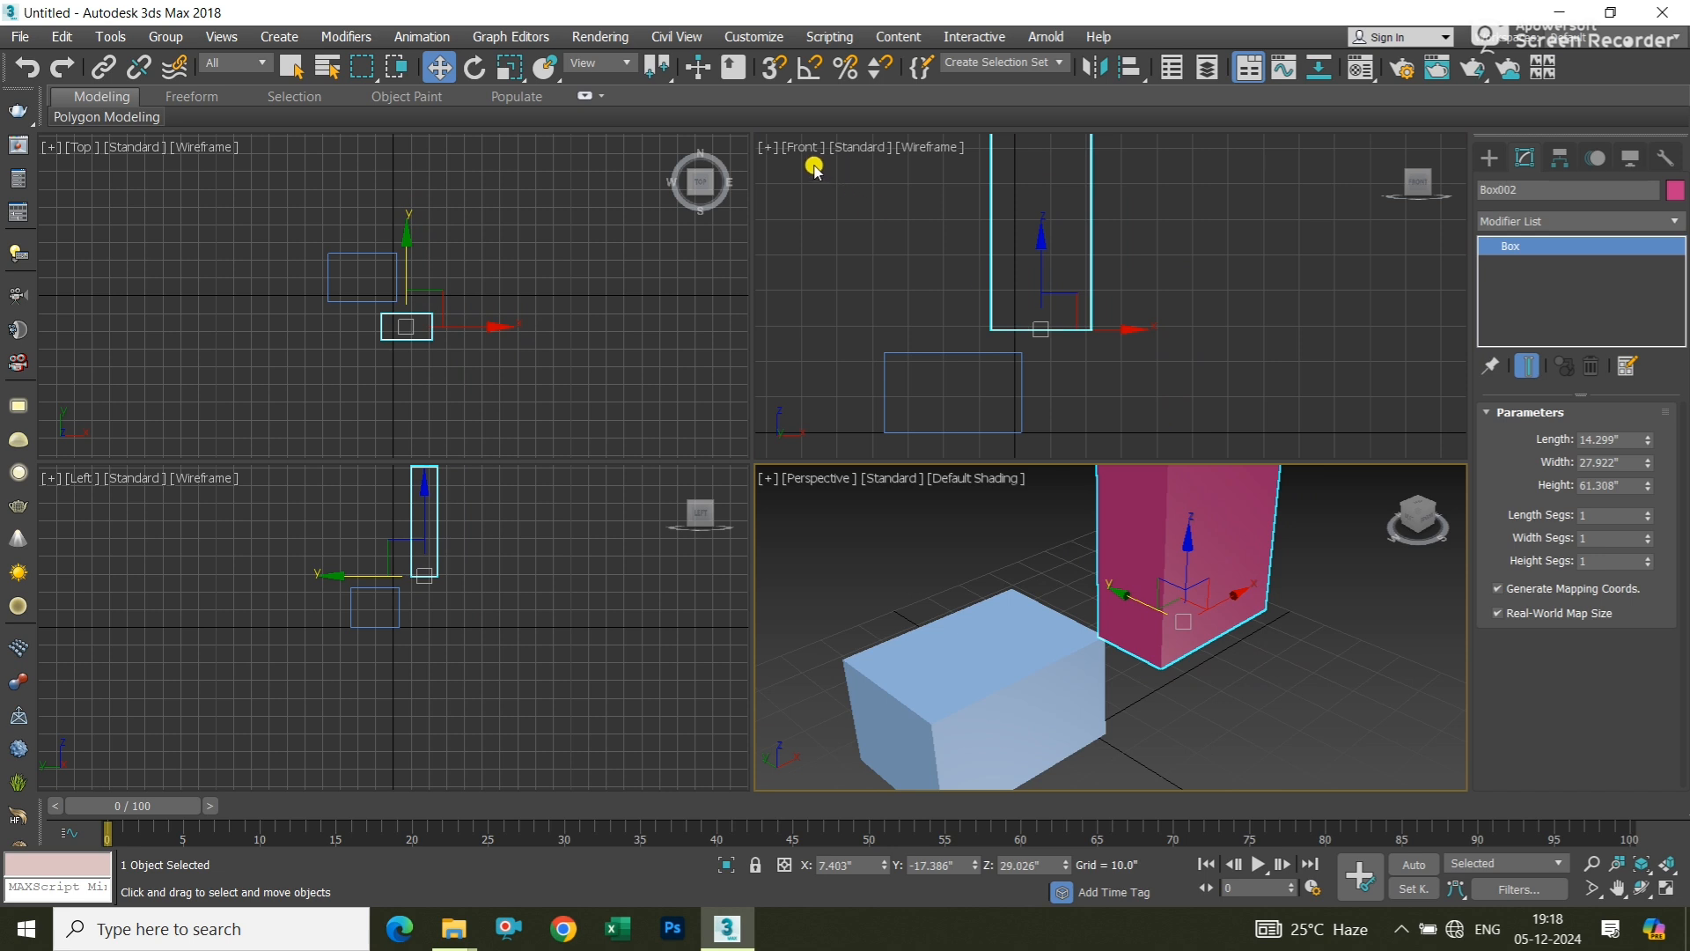
In the Front view, lower the pink box to the blue box's top level at about Z 23.0 and shift it to about X 15.0 inches
scroll(1041, 366, "up", 3)
left_click(1080, 308)
left_click(1072, 291)
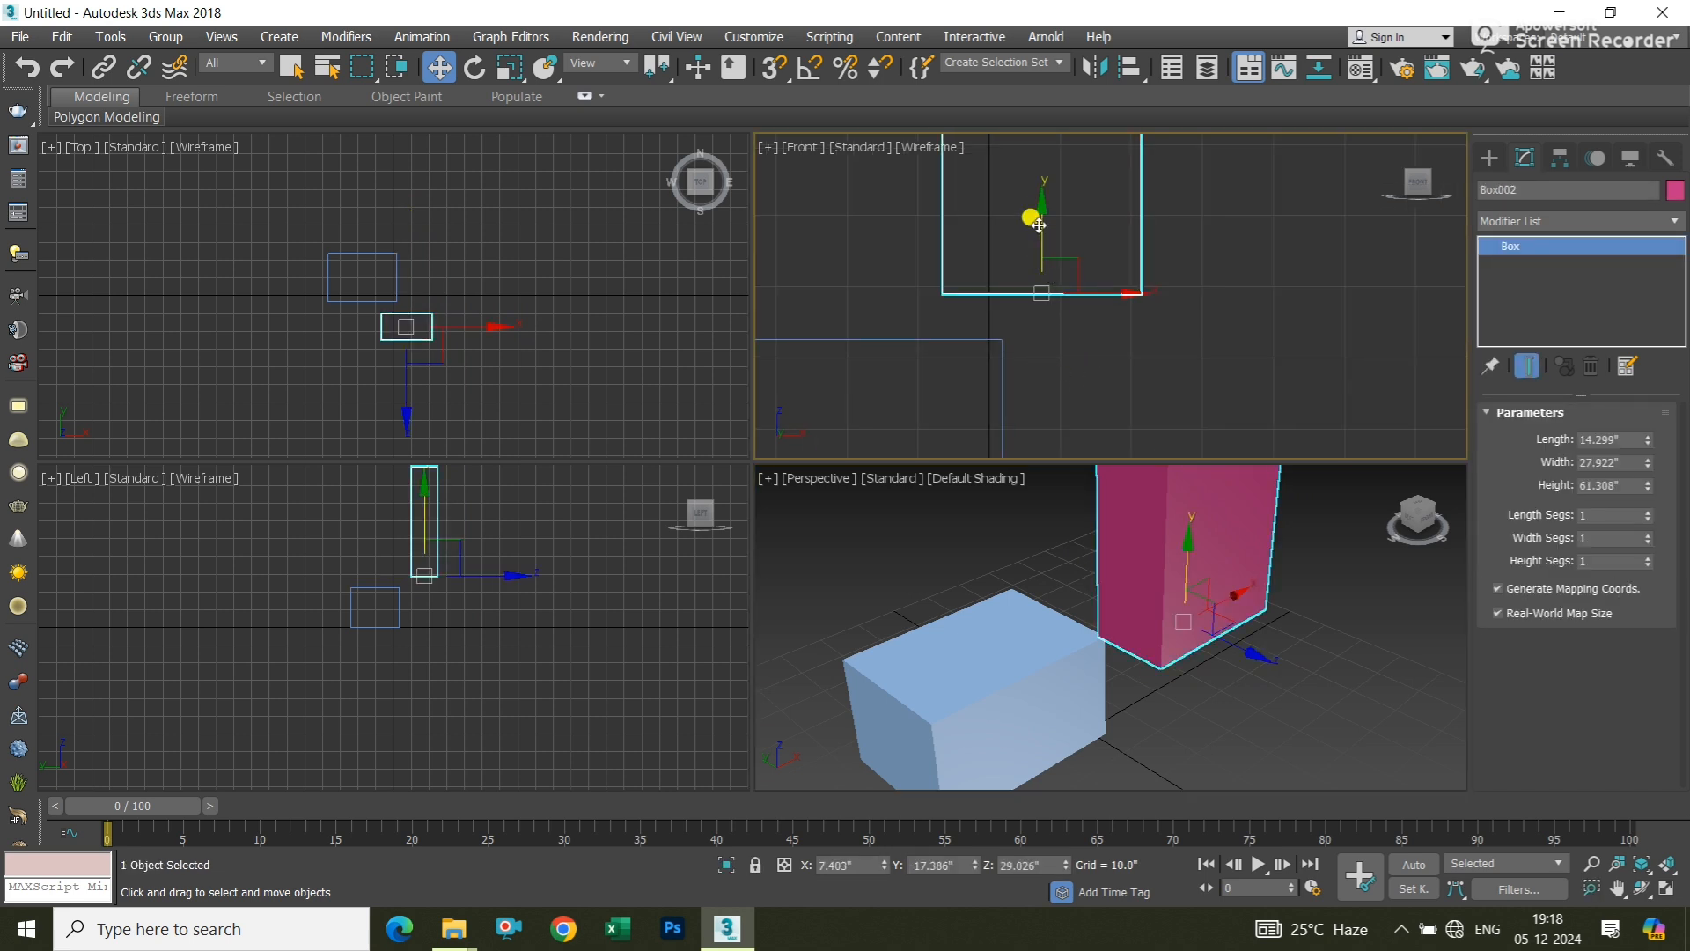
left_click_drag(1043, 213, 1030, 253)
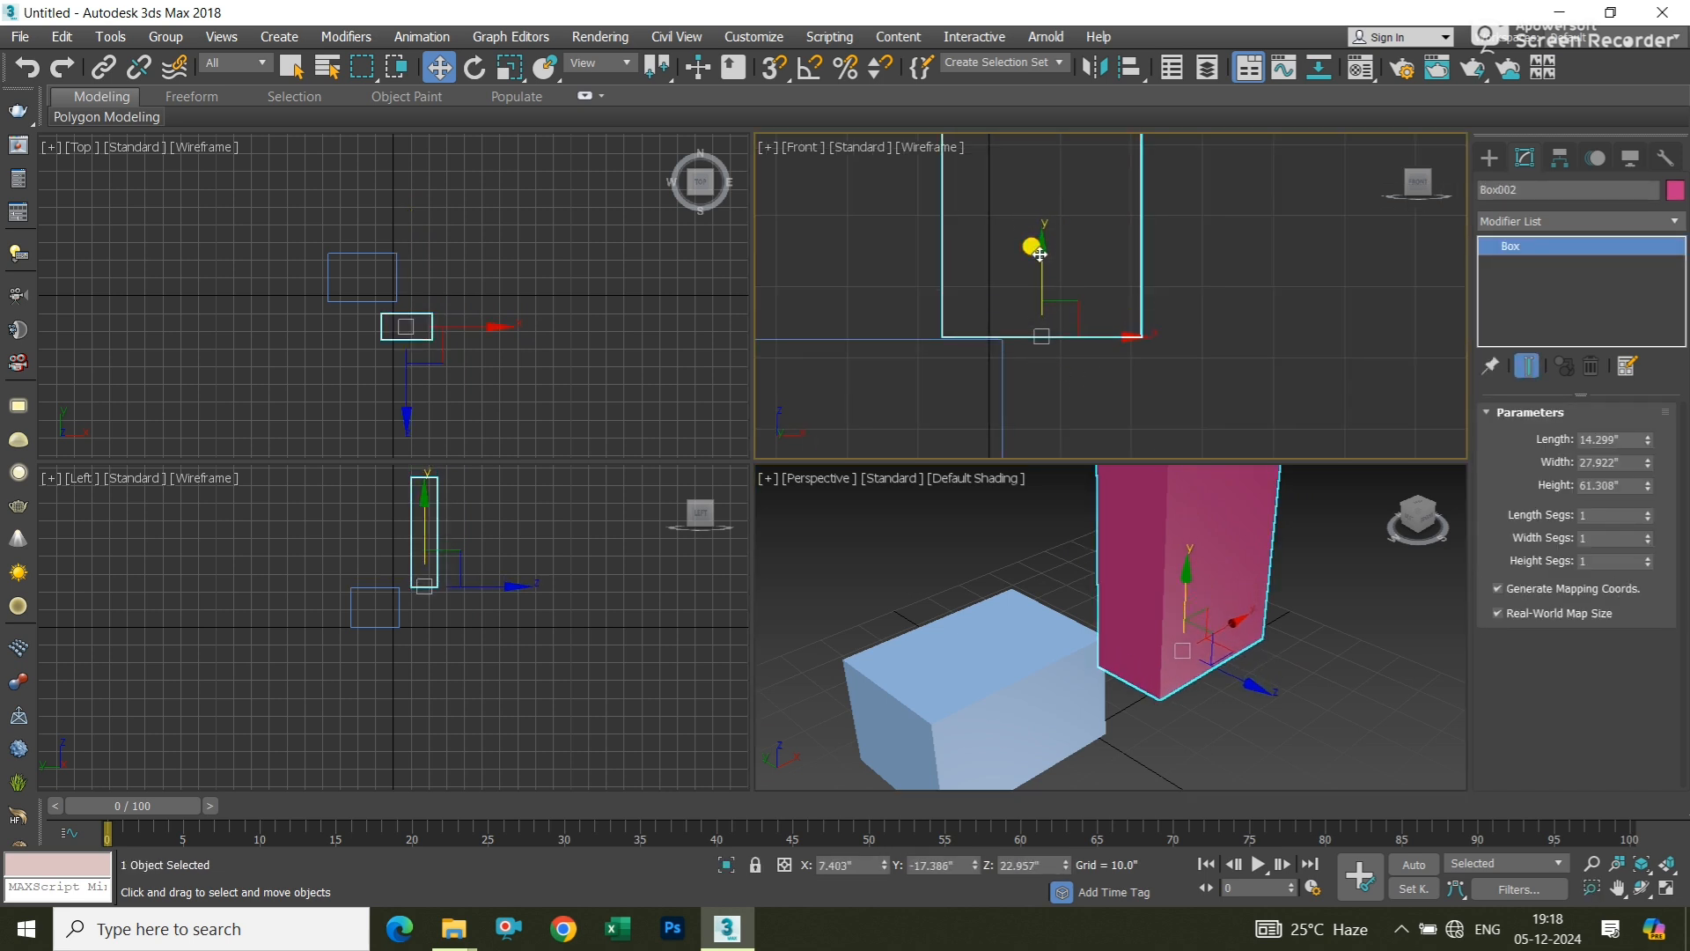
left_click_drag(1074, 332, 1141, 342)
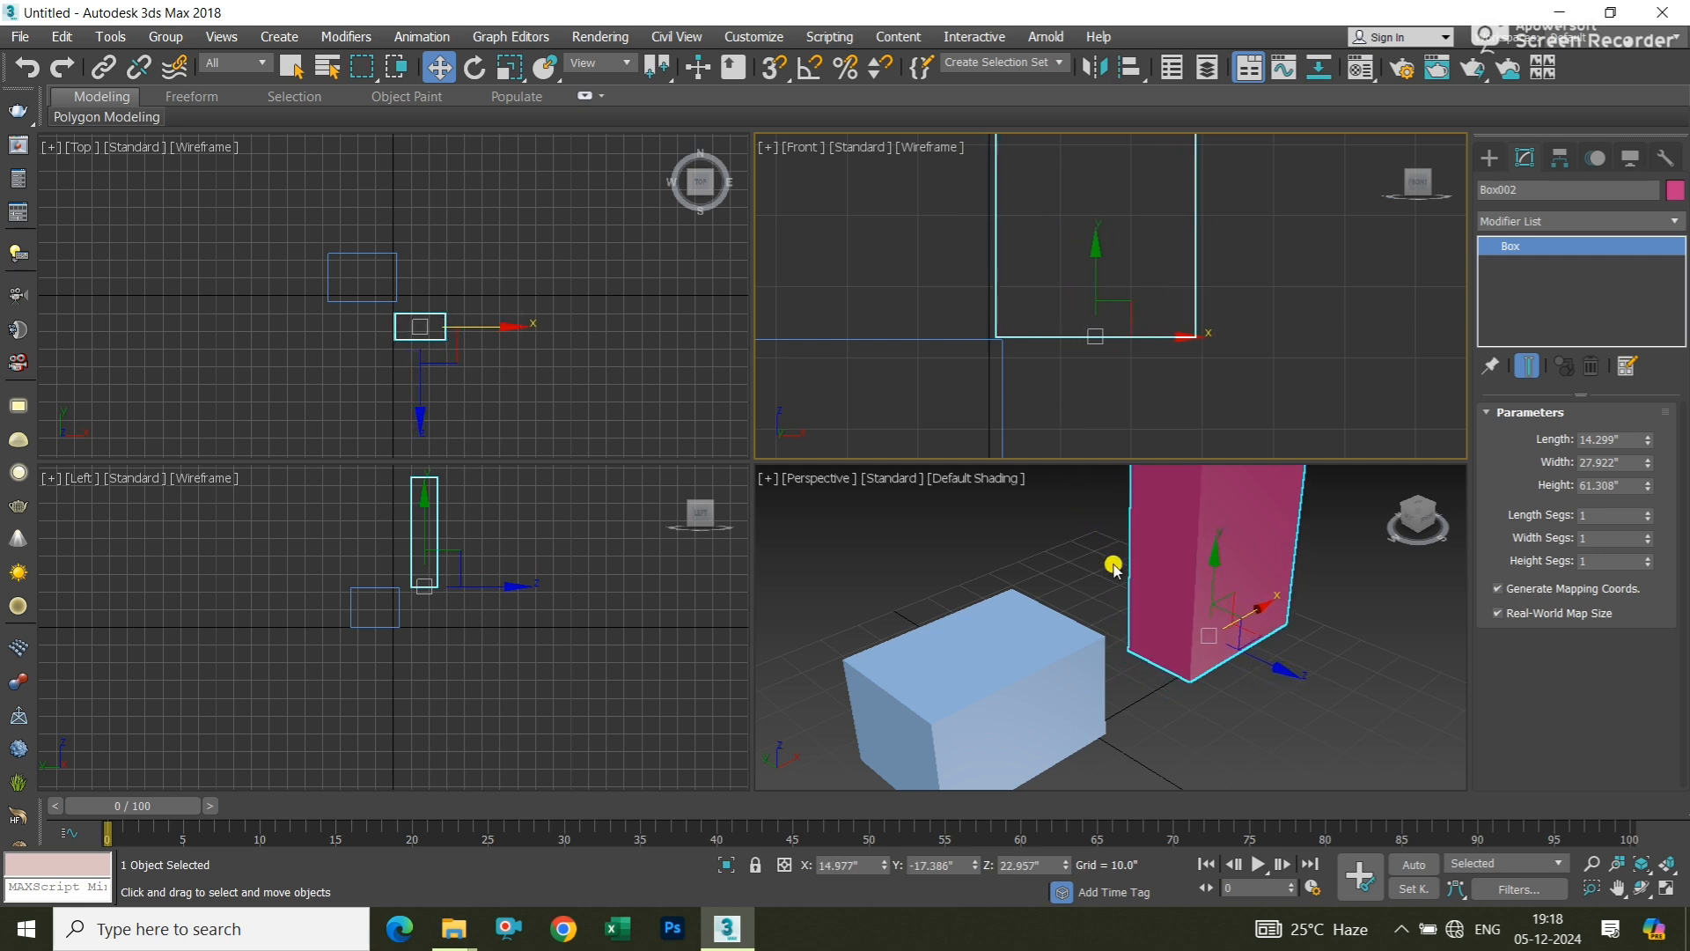
In the Top view, move the pink box so its corner meets the blue box's nearest corner, and deselect it
left_click(396, 362)
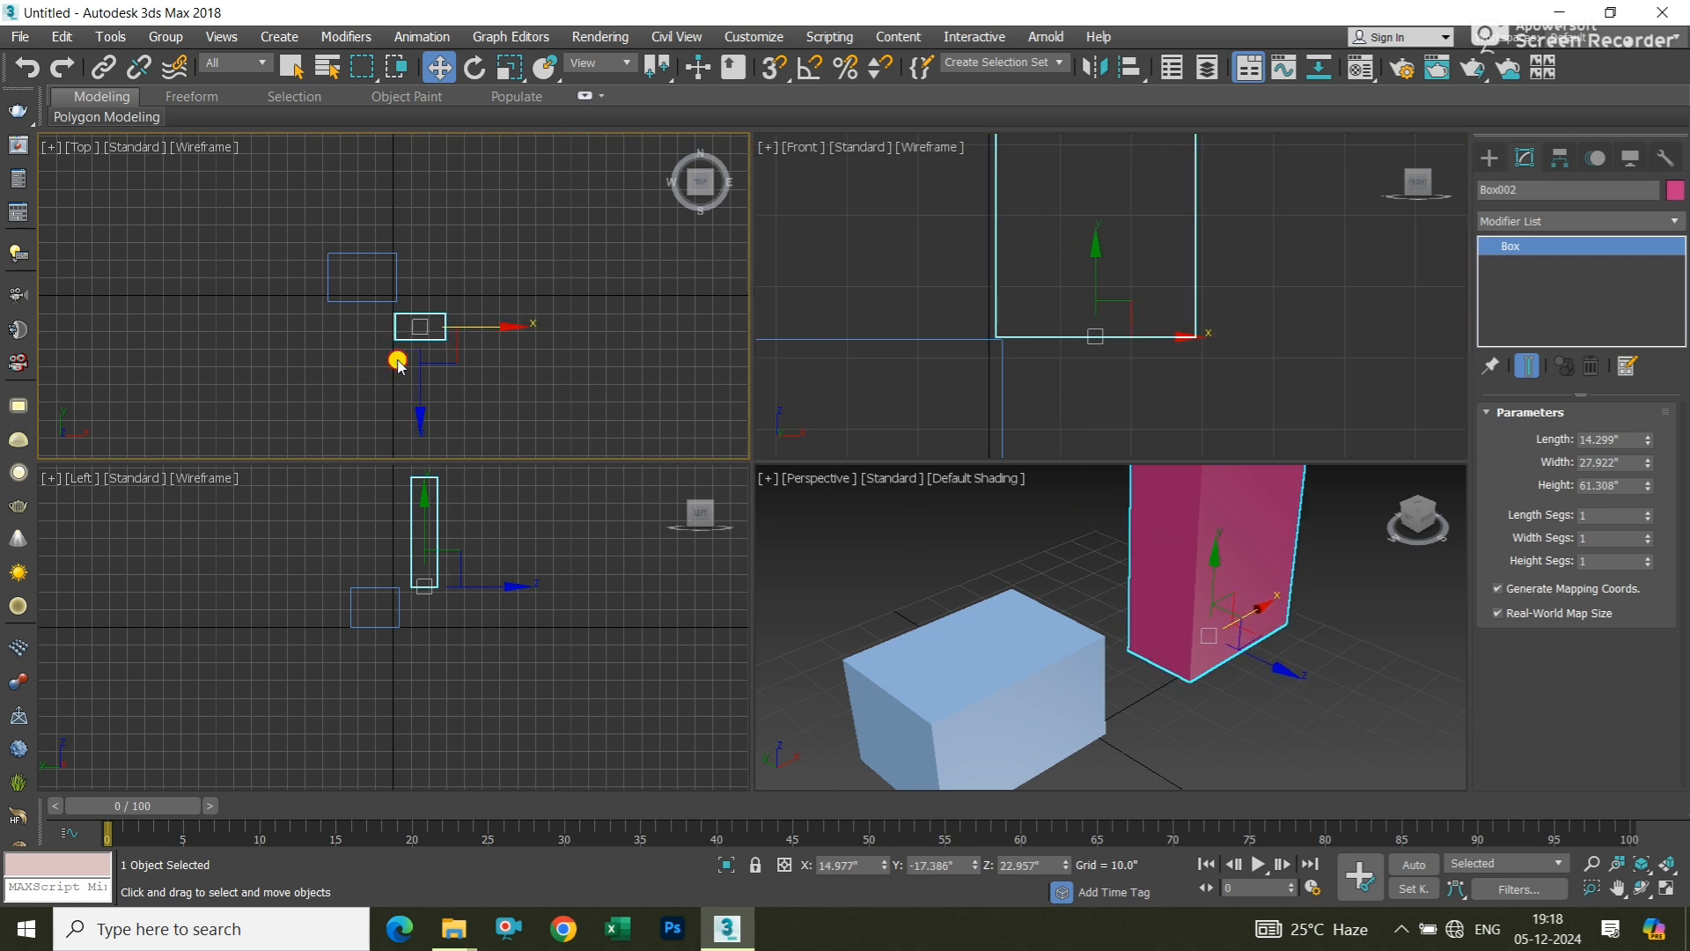
scroll(413, 299, "up", 5)
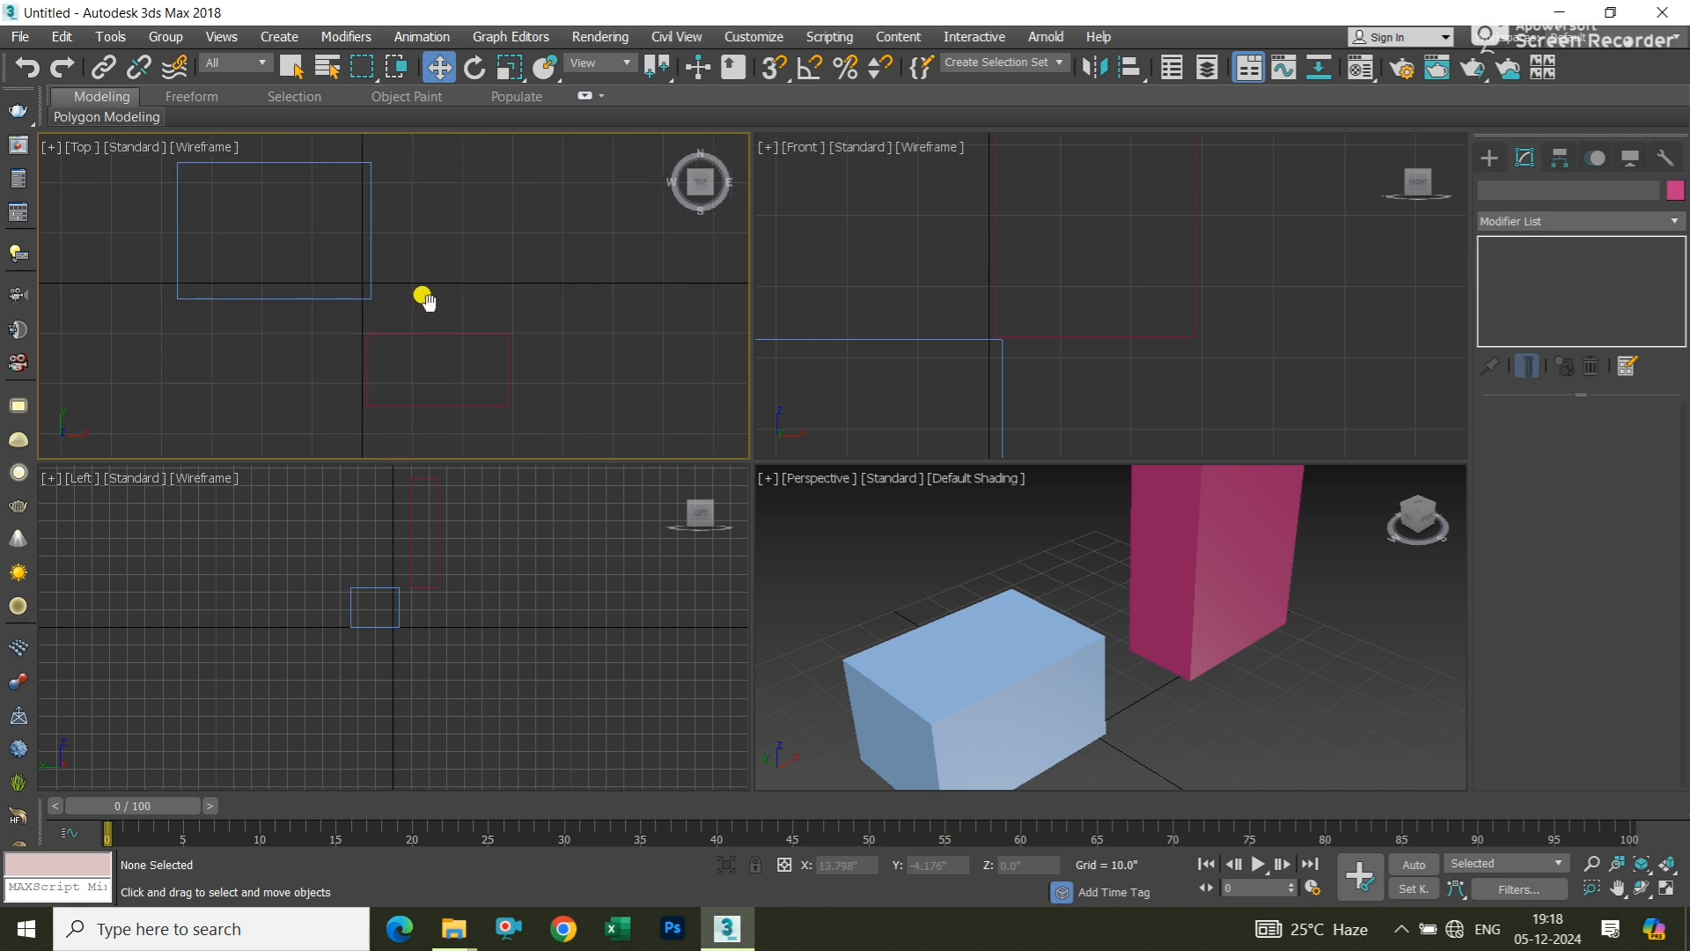
middle_click_drag(426, 299, 509, 352)
left_click(512, 357)
left_click_drag(515, 359, 512, 304)
left_click(1104, 691)
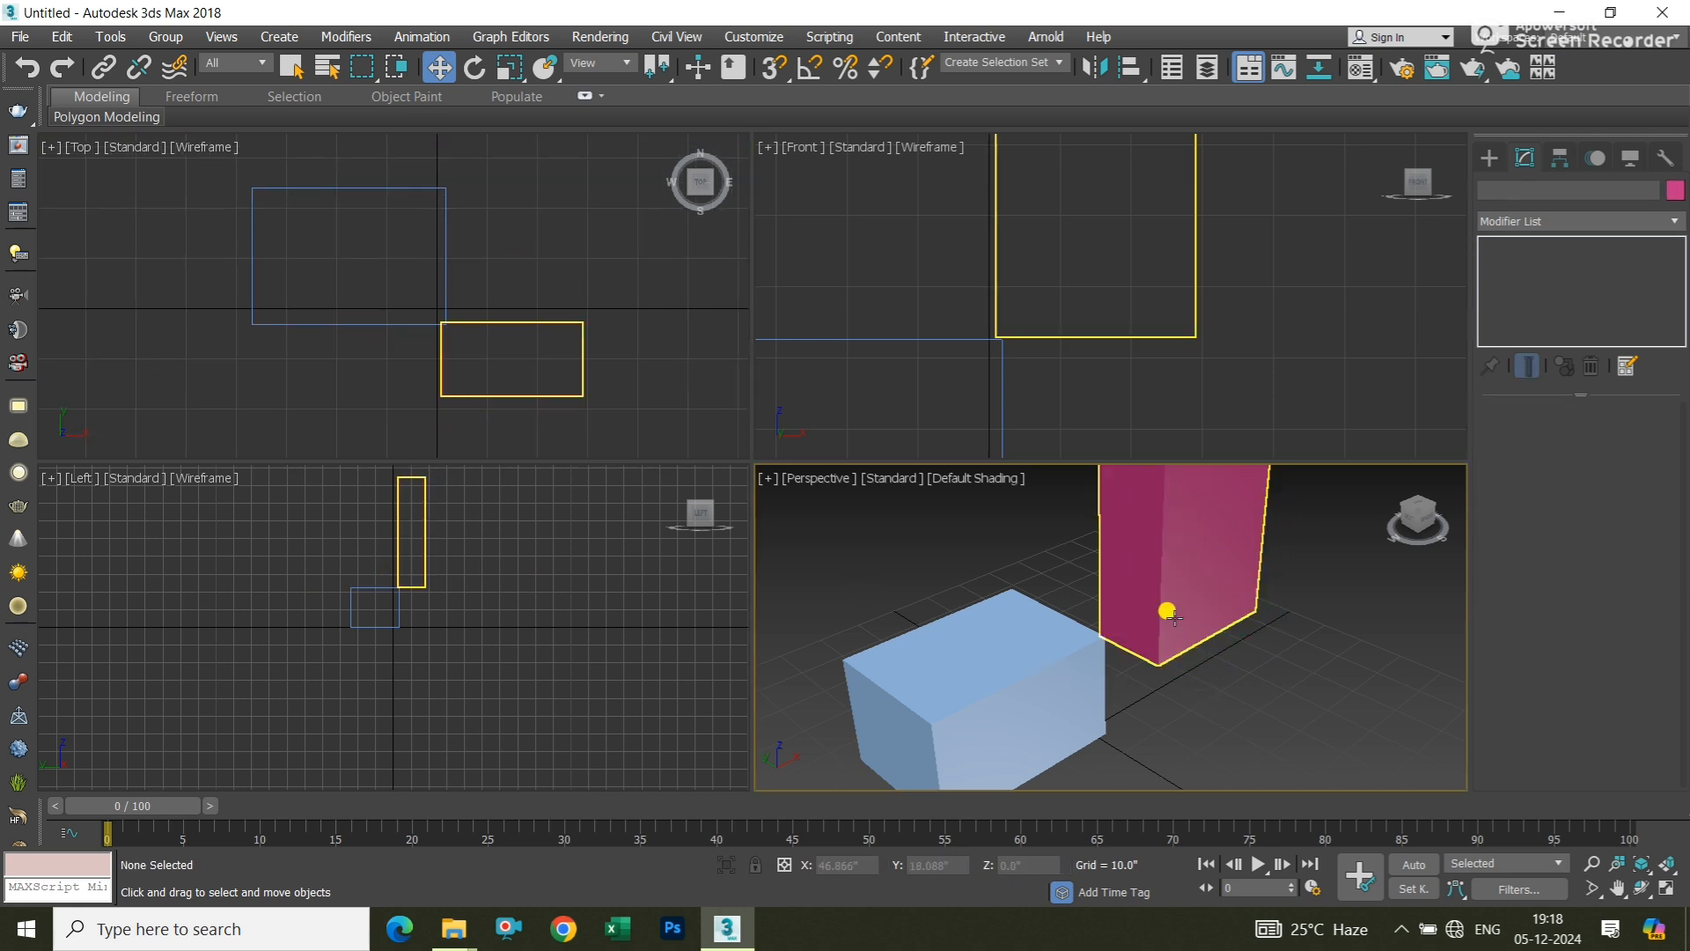
Examine both boxes by zooming the Perspective view and activating the Front, Top, Left and Perspective views in turn
scroll(1102, 584, "down", 5)
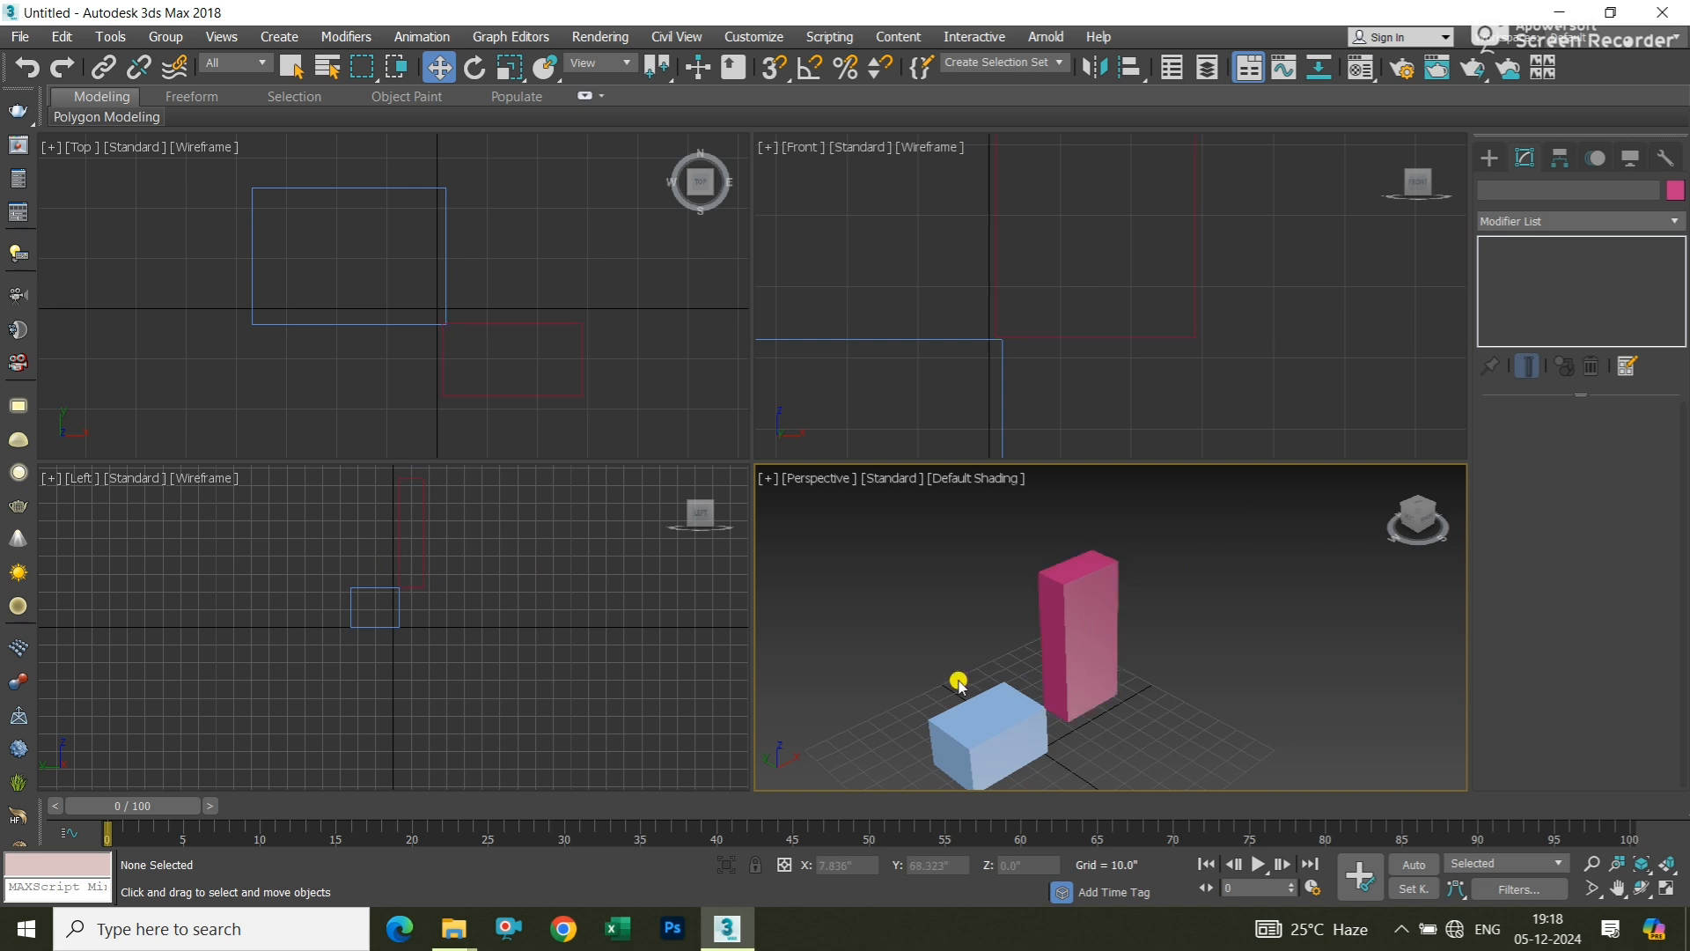
scroll(968, 669, "up", 3)
scroll(995, 621, "down", 3)
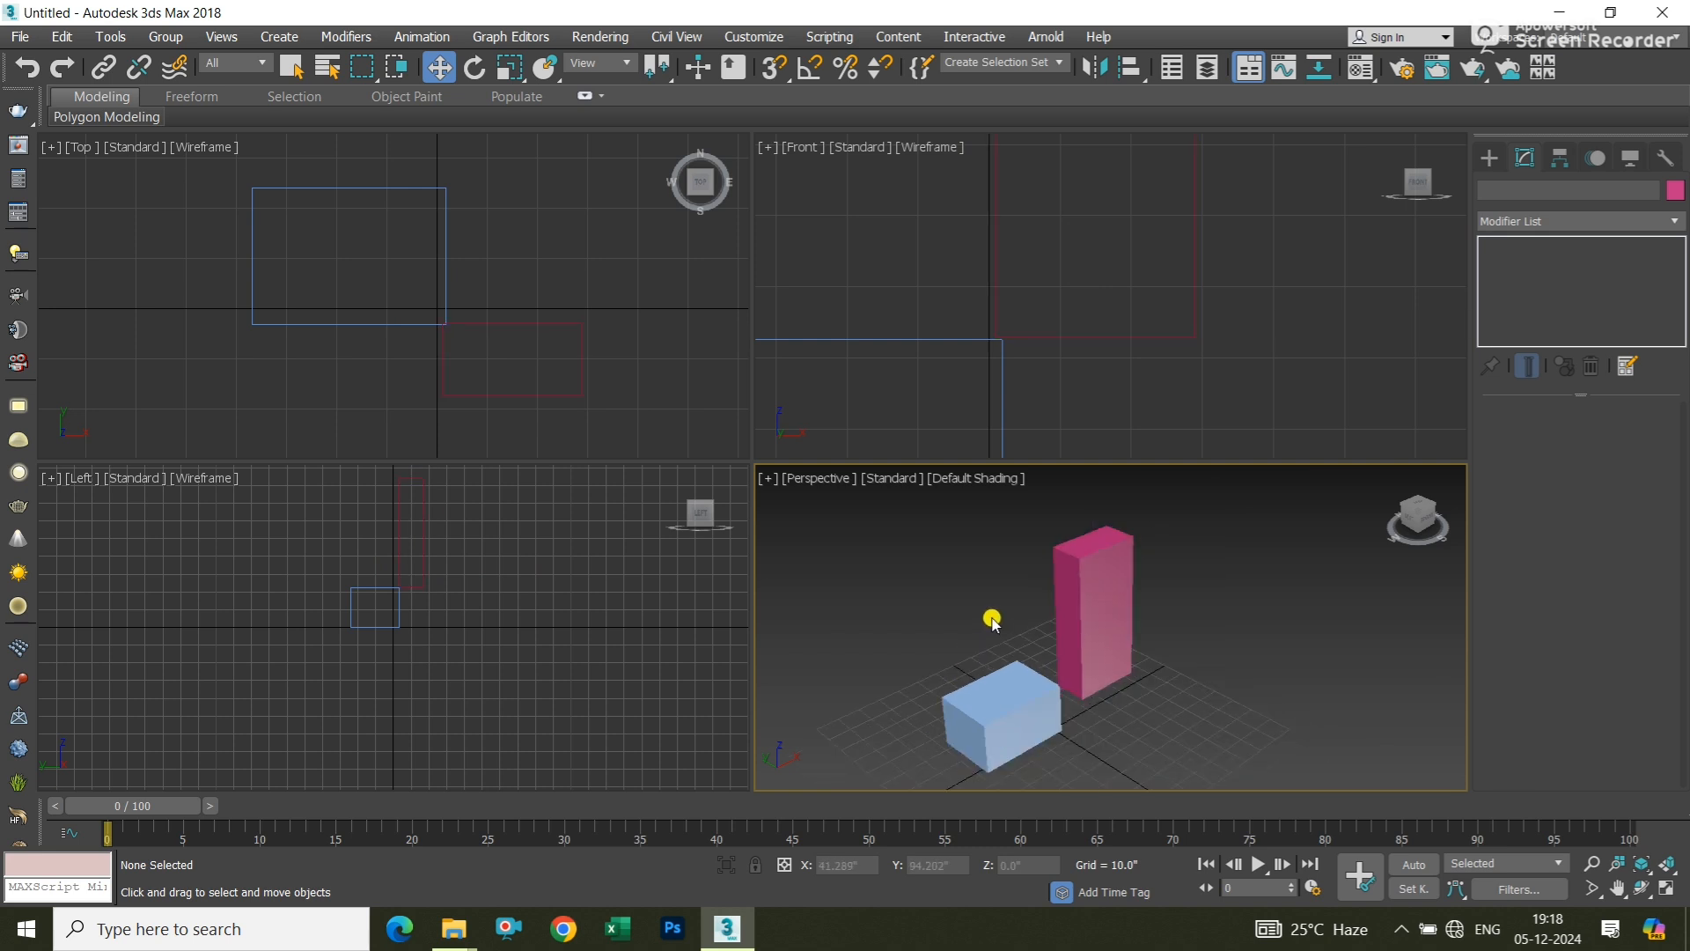
left_click(804, 246)
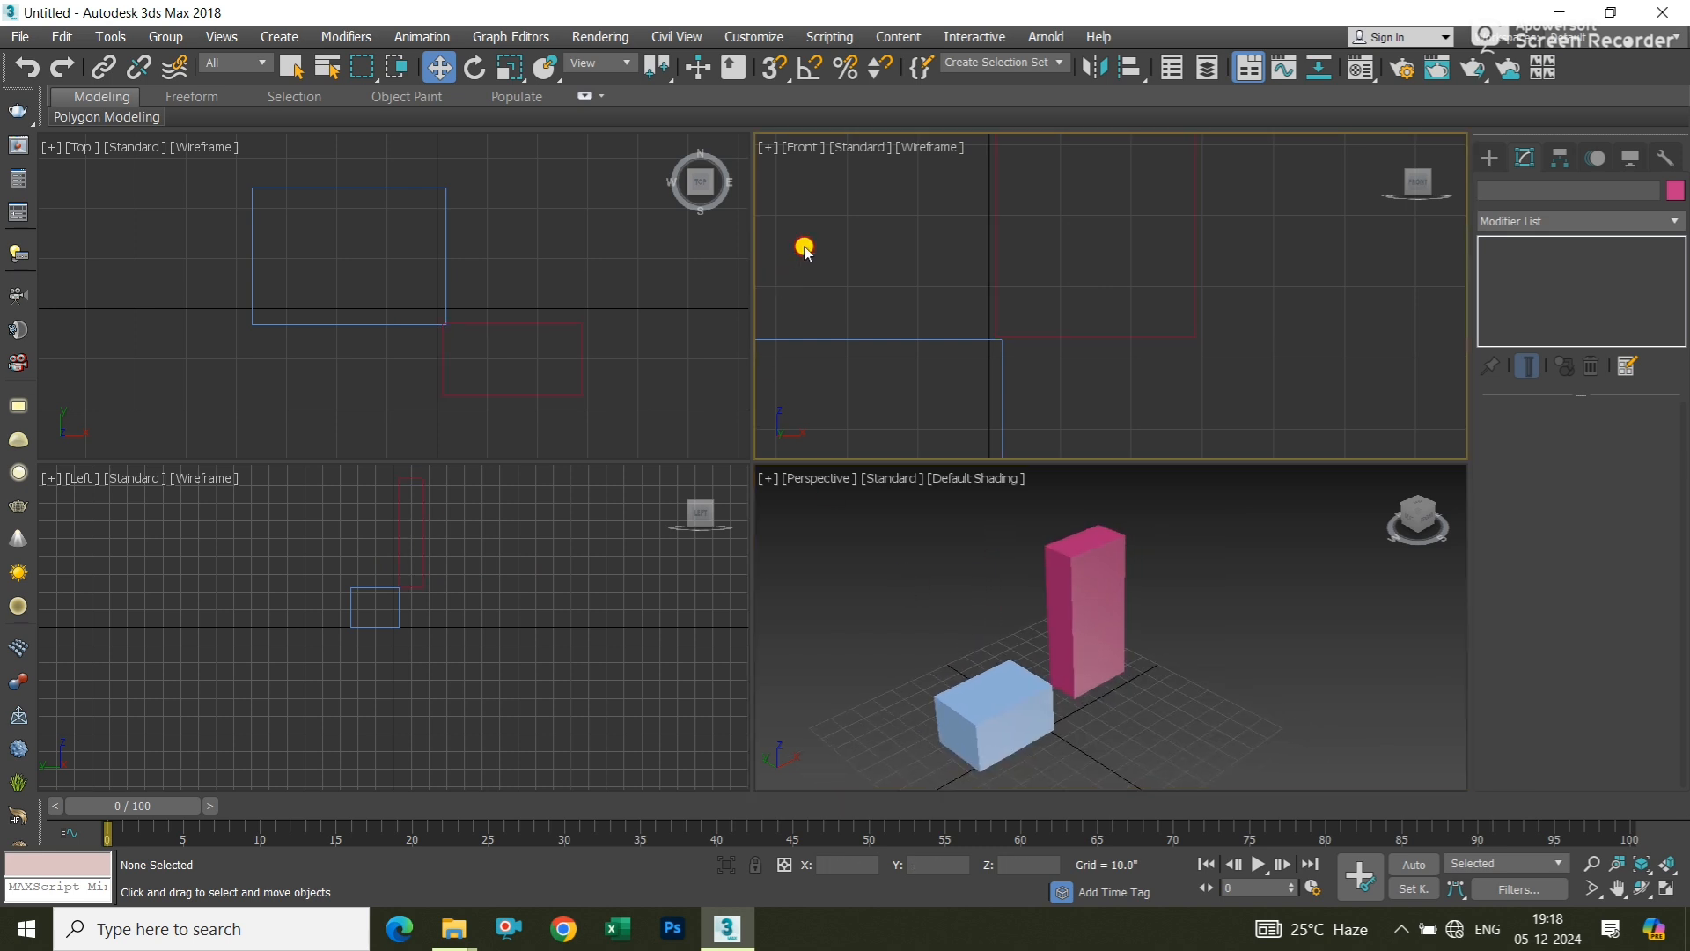
left_click(680, 256)
left_click(625, 554)
left_click(829, 306)
left_click(663, 322)
left_click(616, 570)
left_click(828, 331)
left_click(686, 335)
left_click(640, 585)
left_click(945, 587)
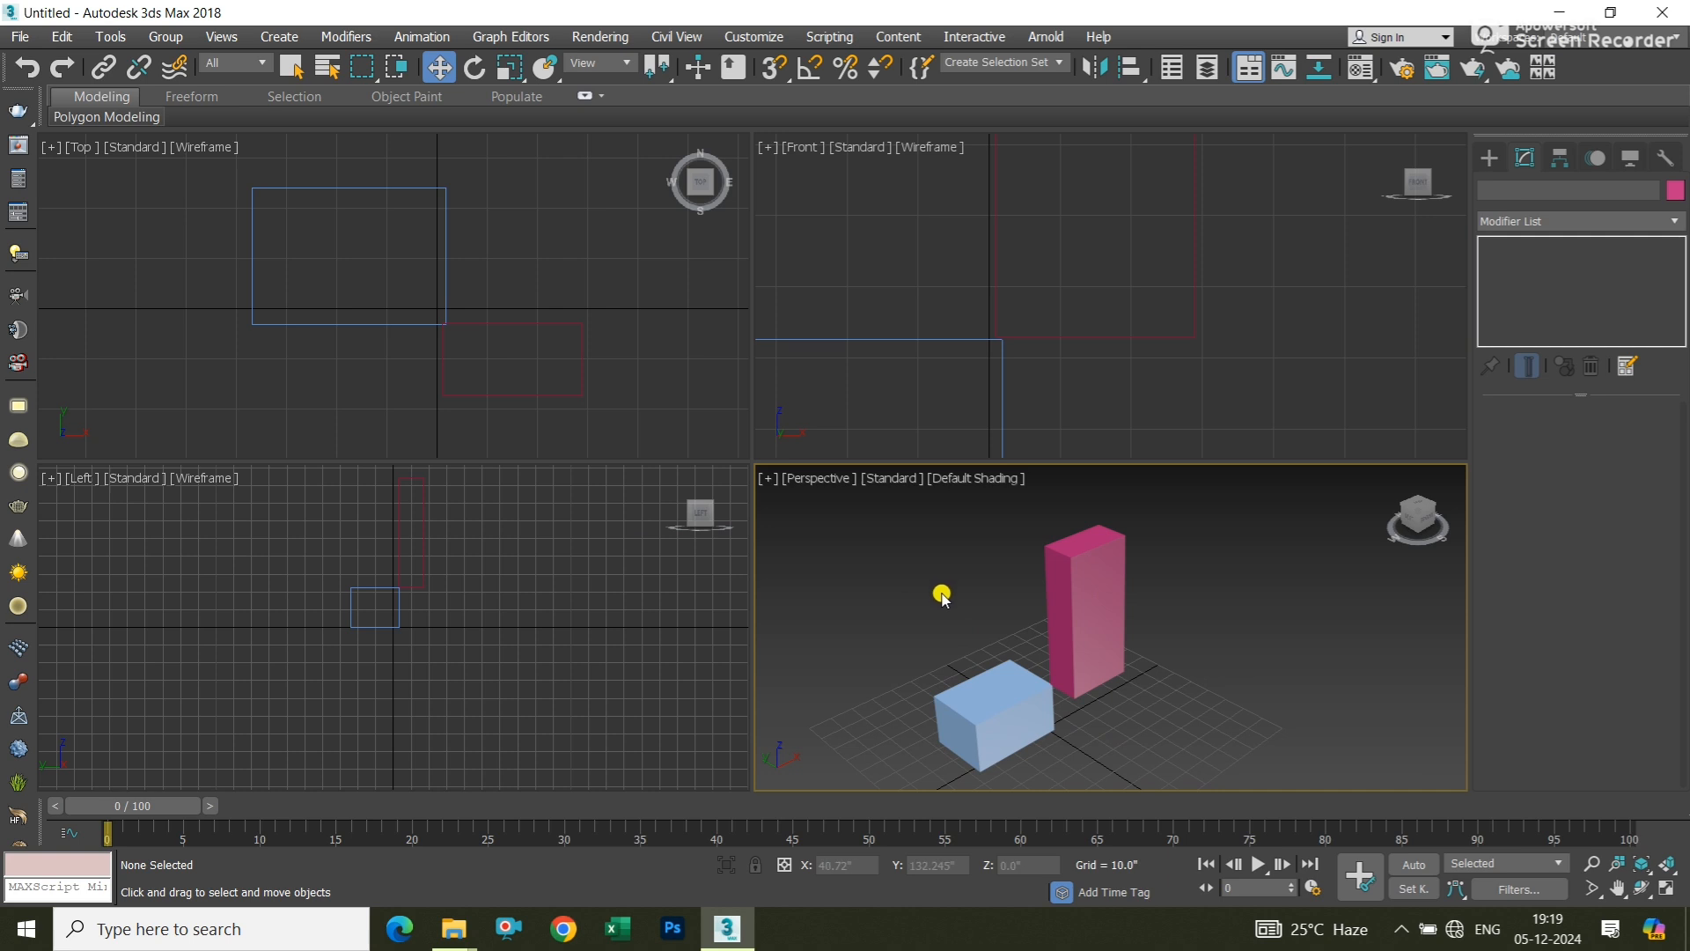
scroll(943, 594, "up", 3)
scroll(955, 594, "down", 5)
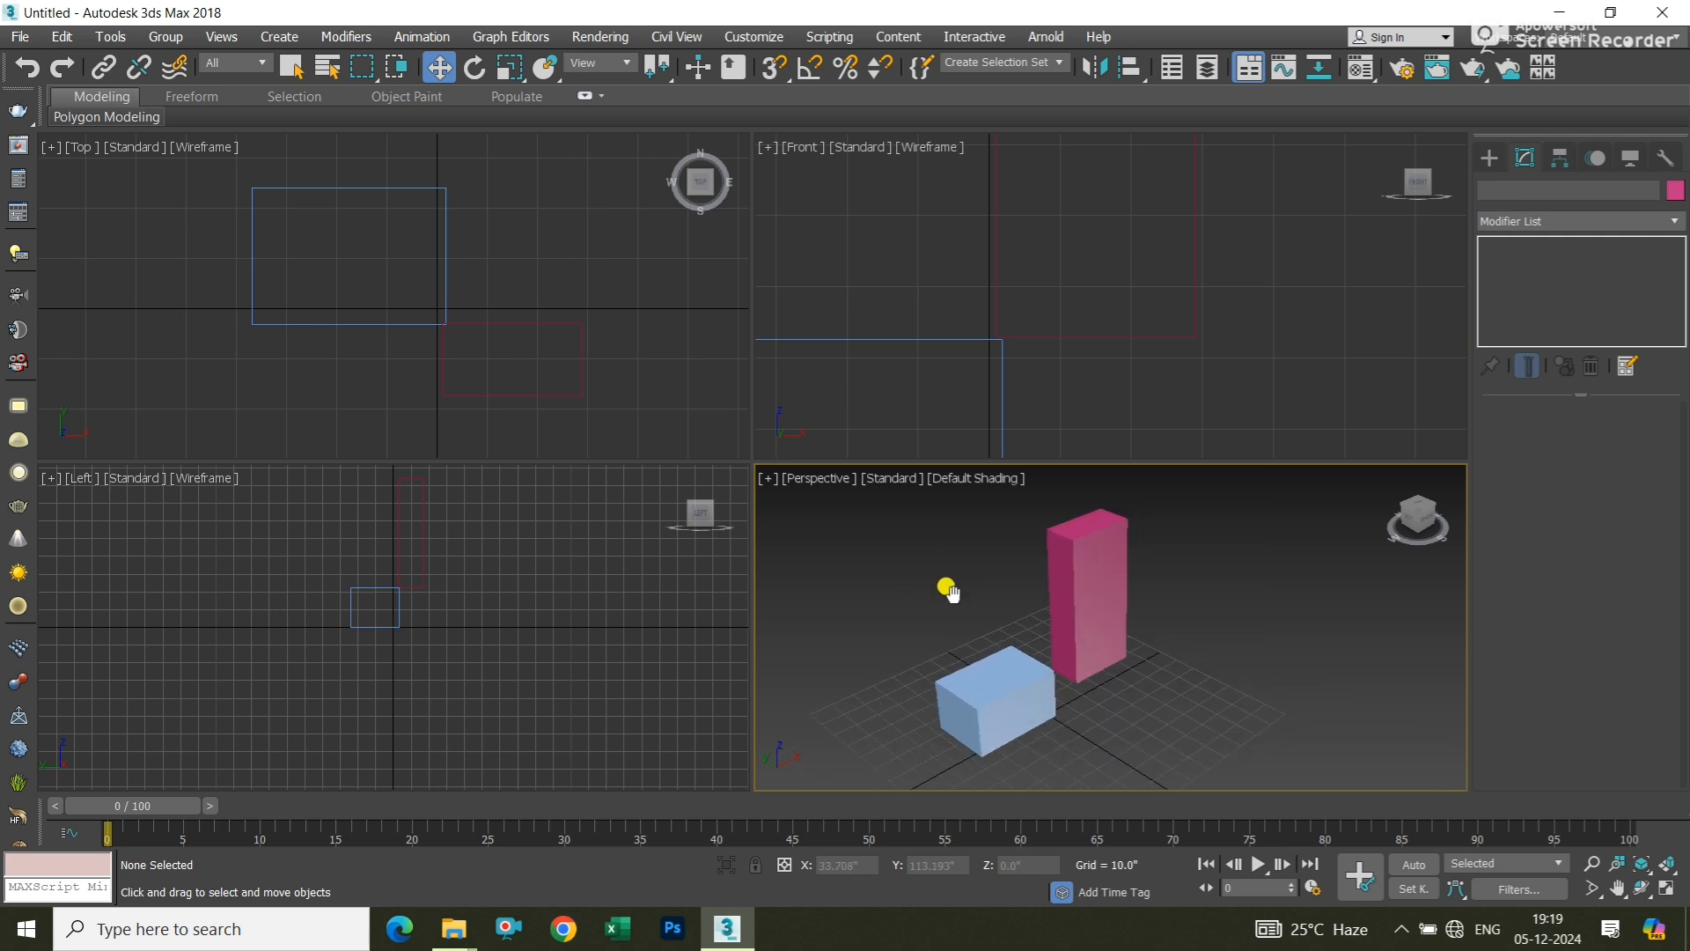
scroll(951, 599, "up", 2)
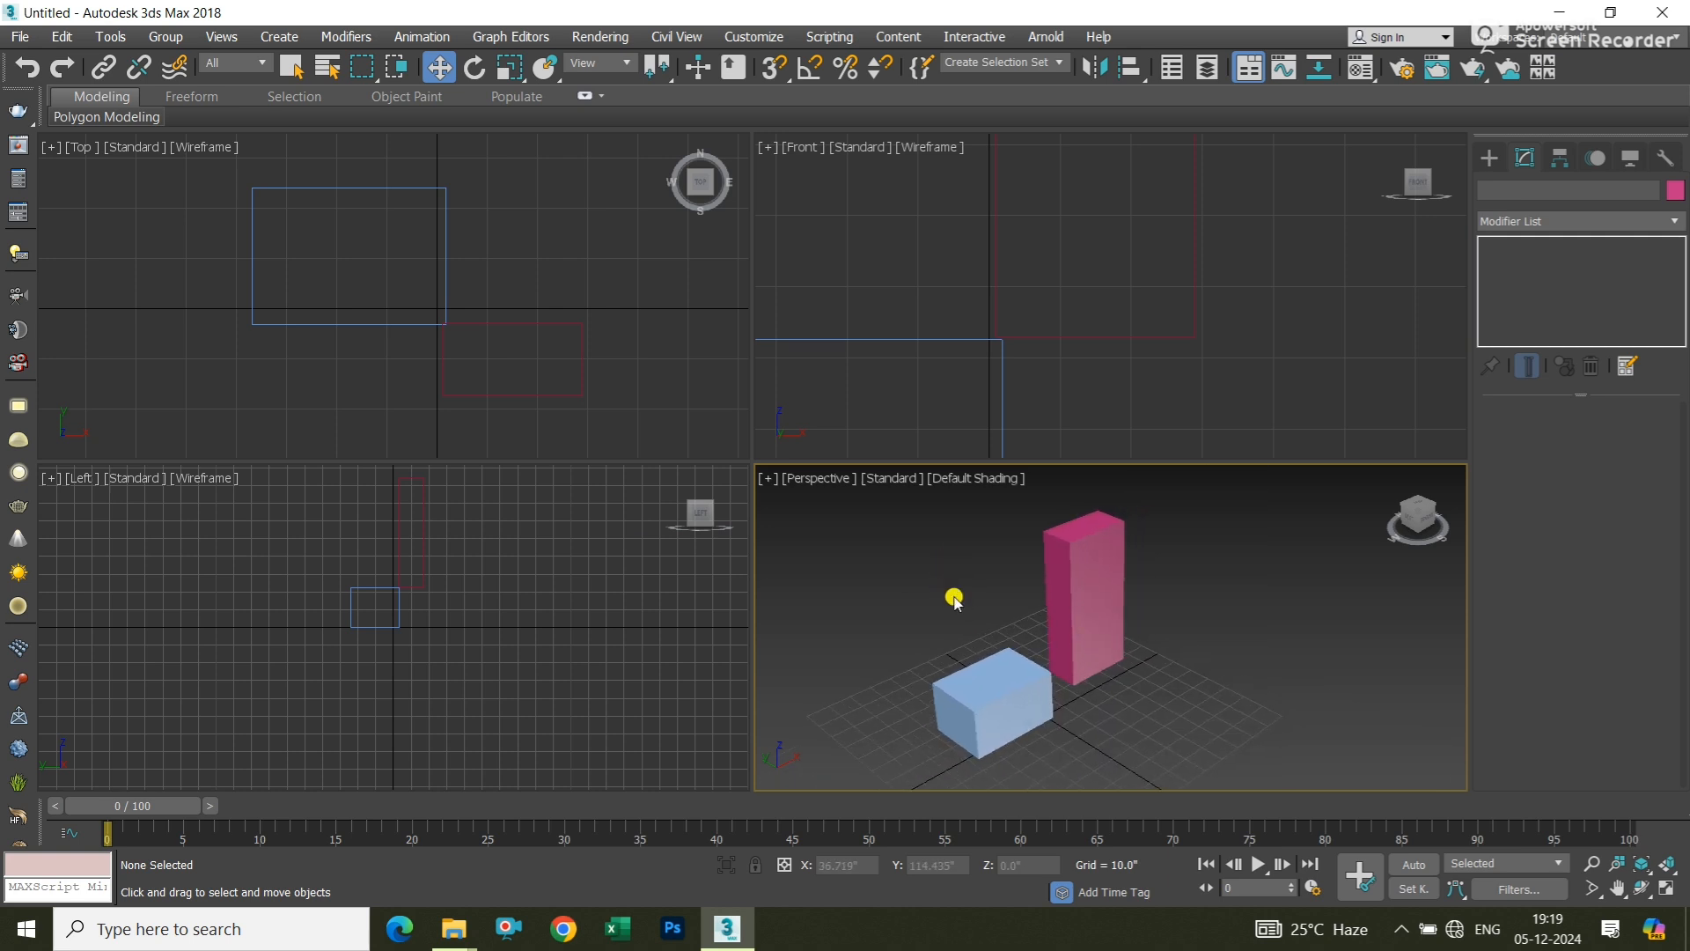